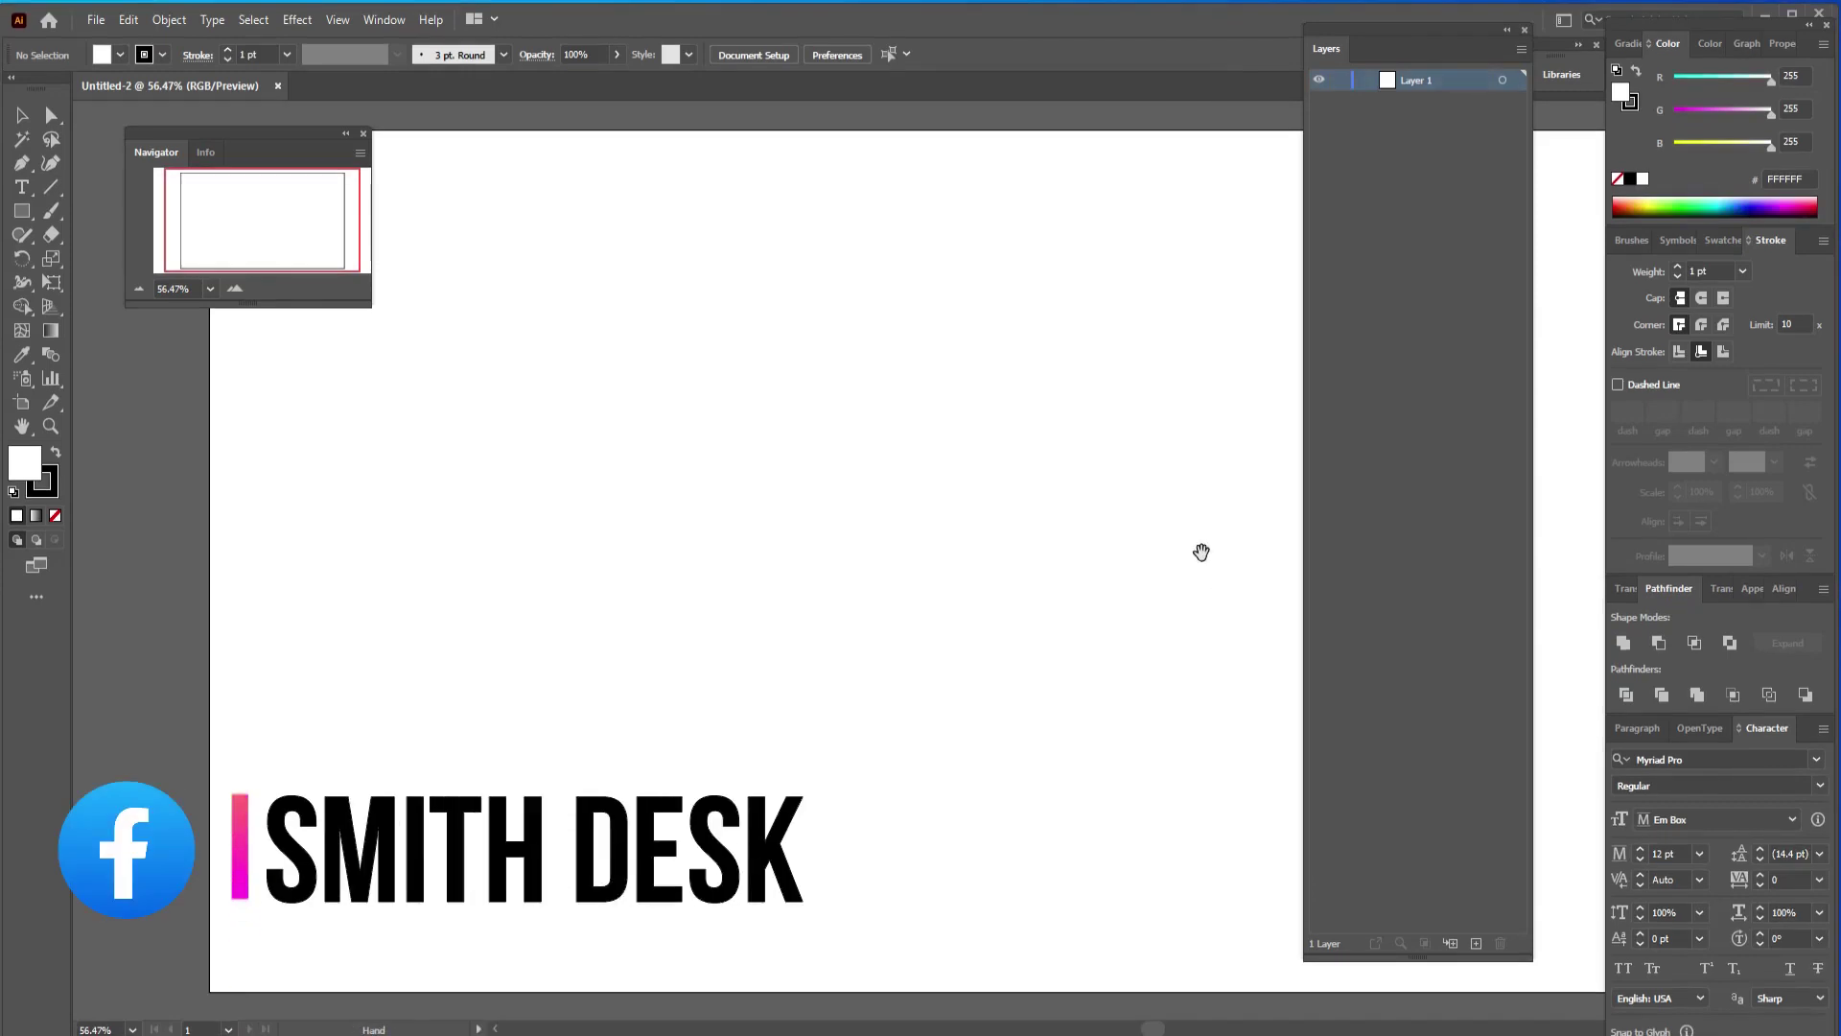
drag(1199, 546, 1020, 559)
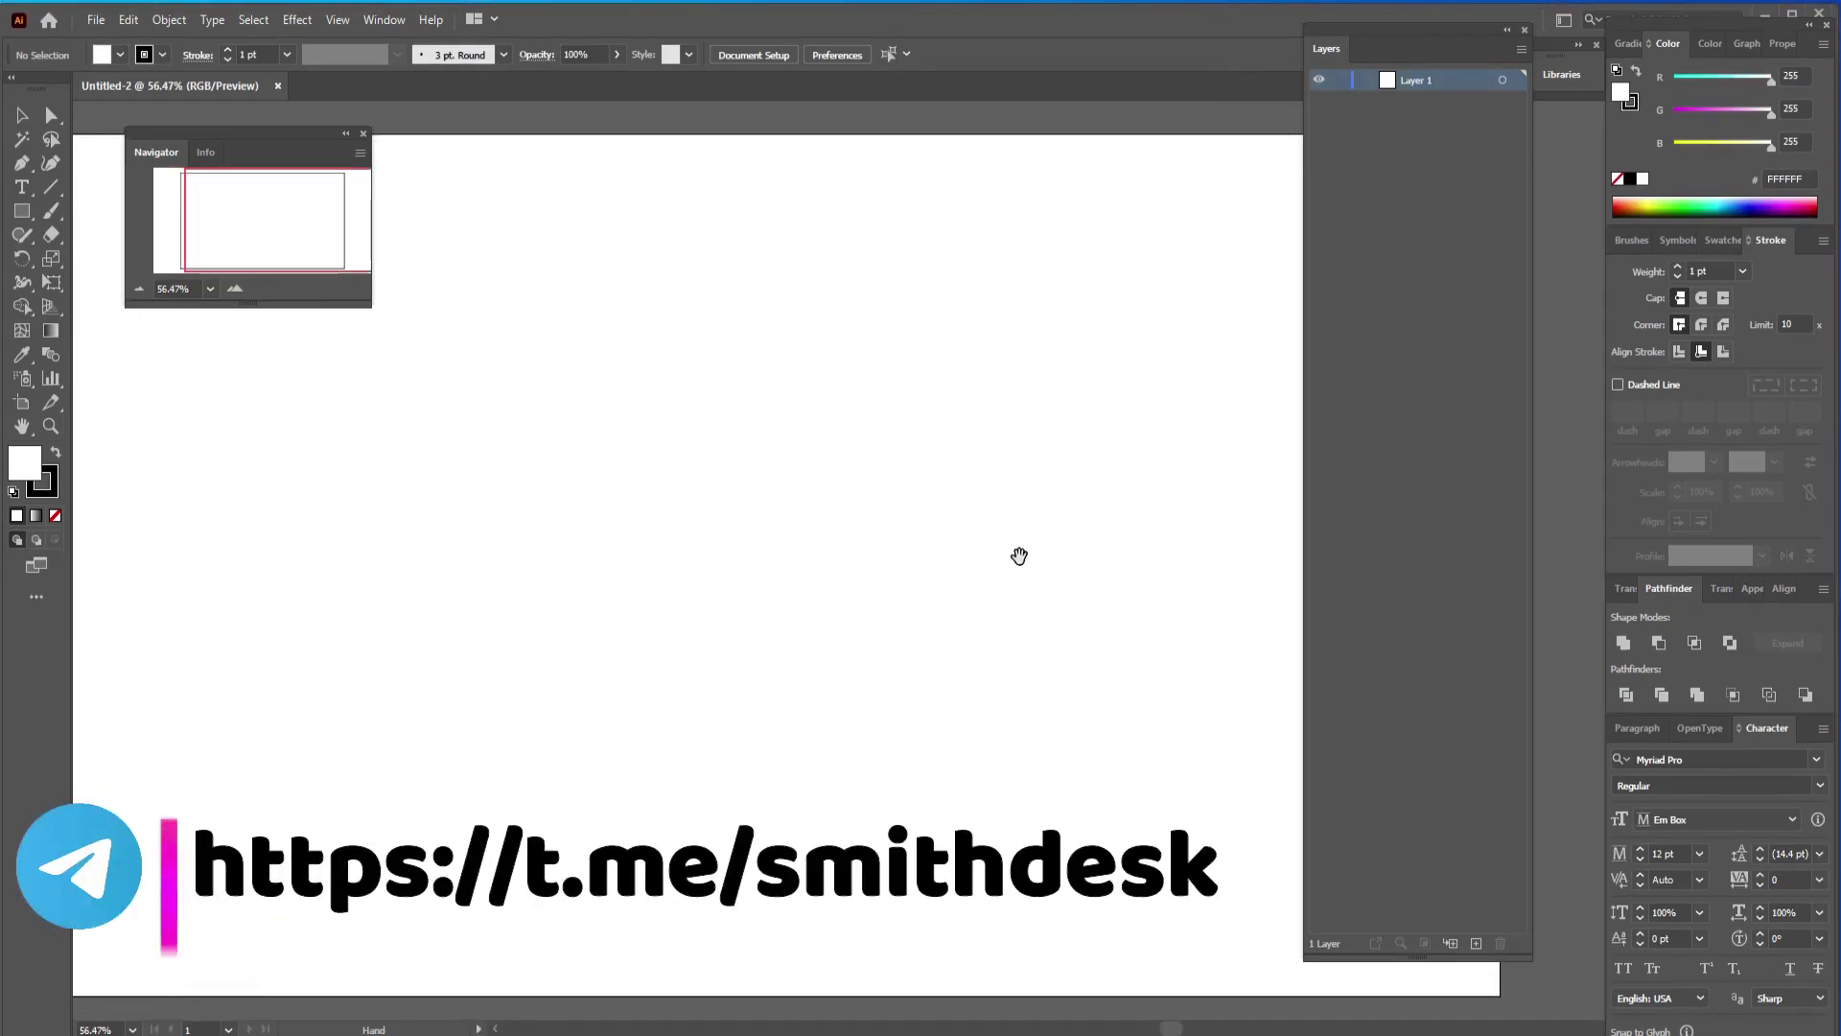
key(ctrl+0)
drag(971, 508, 781, 534)
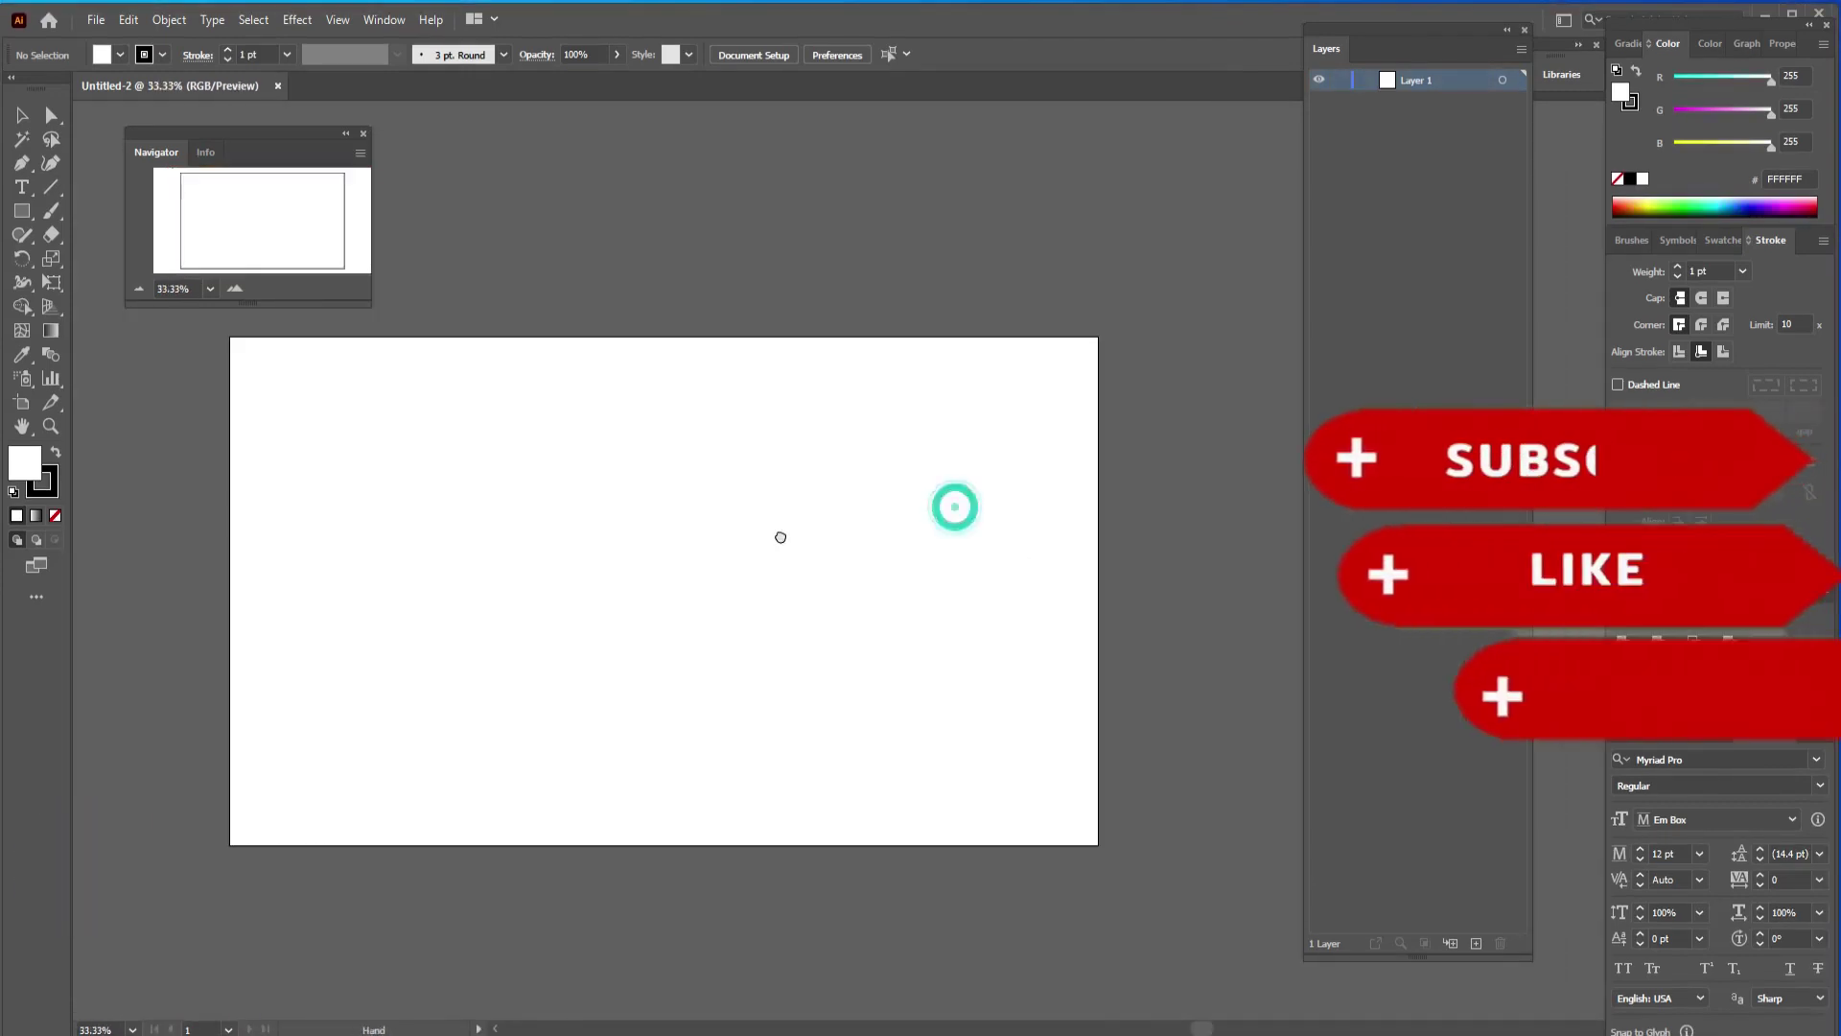
key(ctrl+equal)
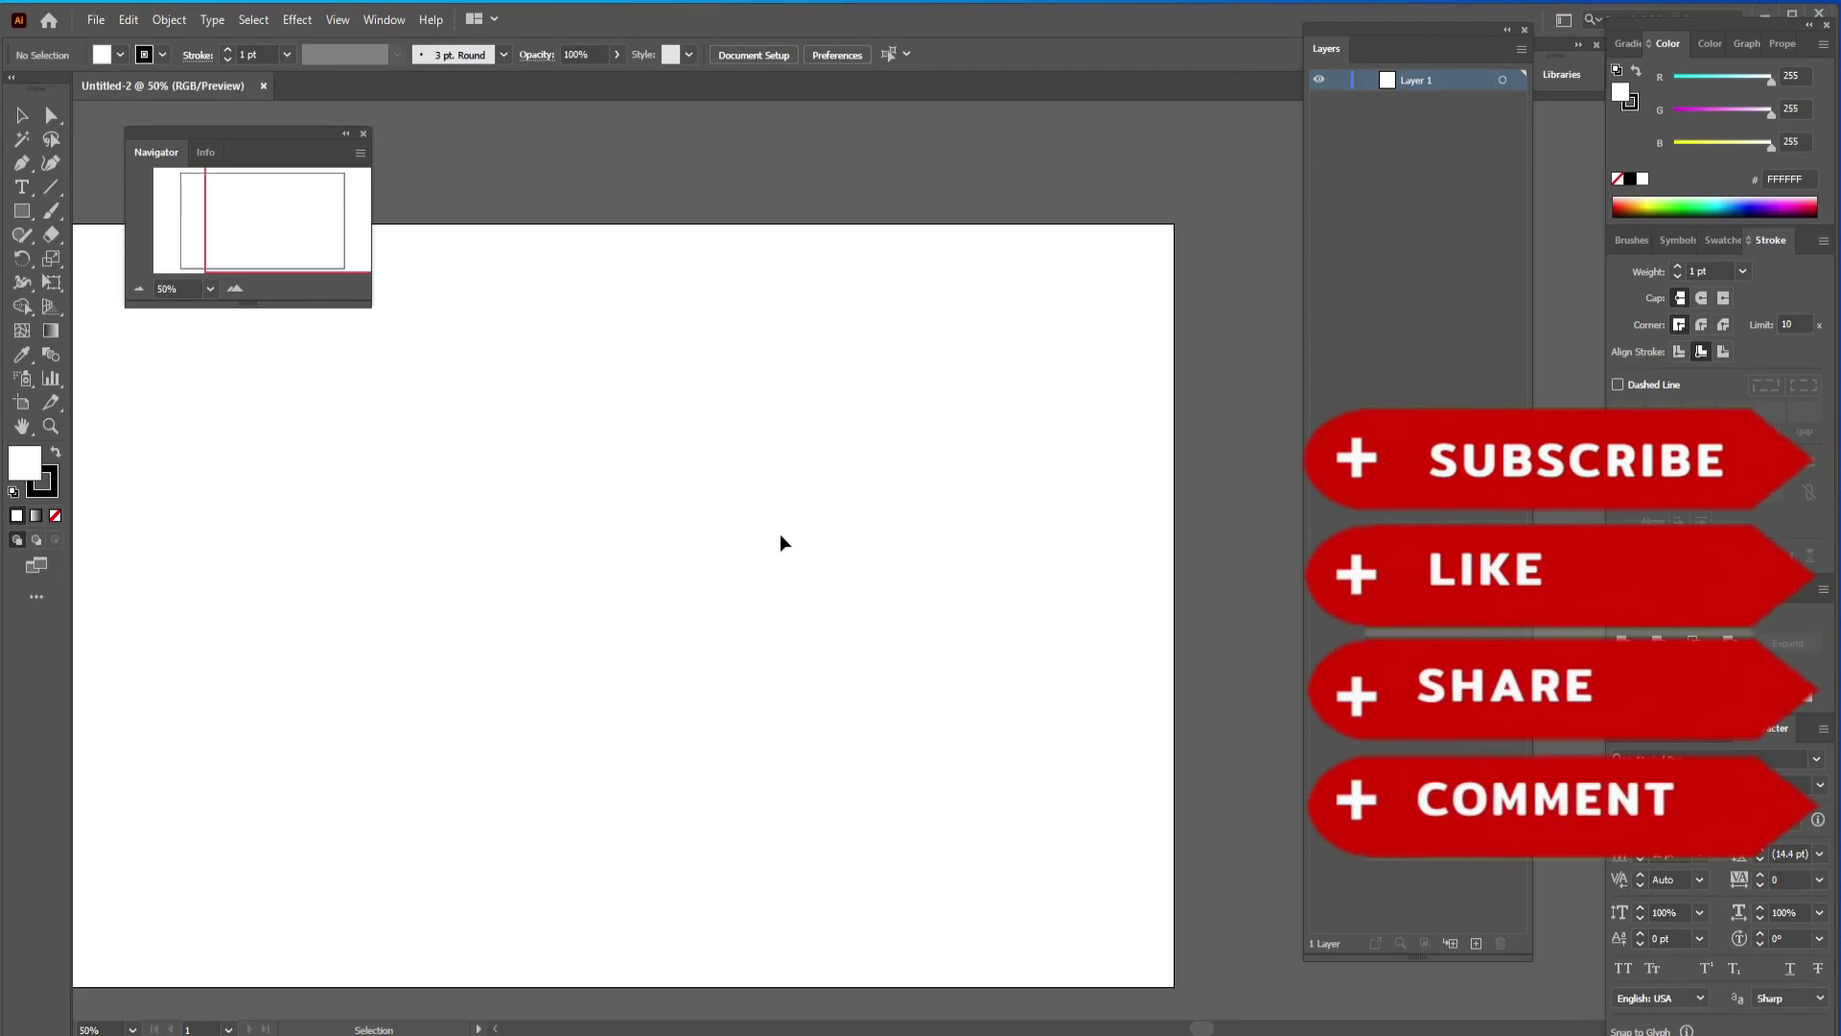
drag(633, 558, 884, 581)
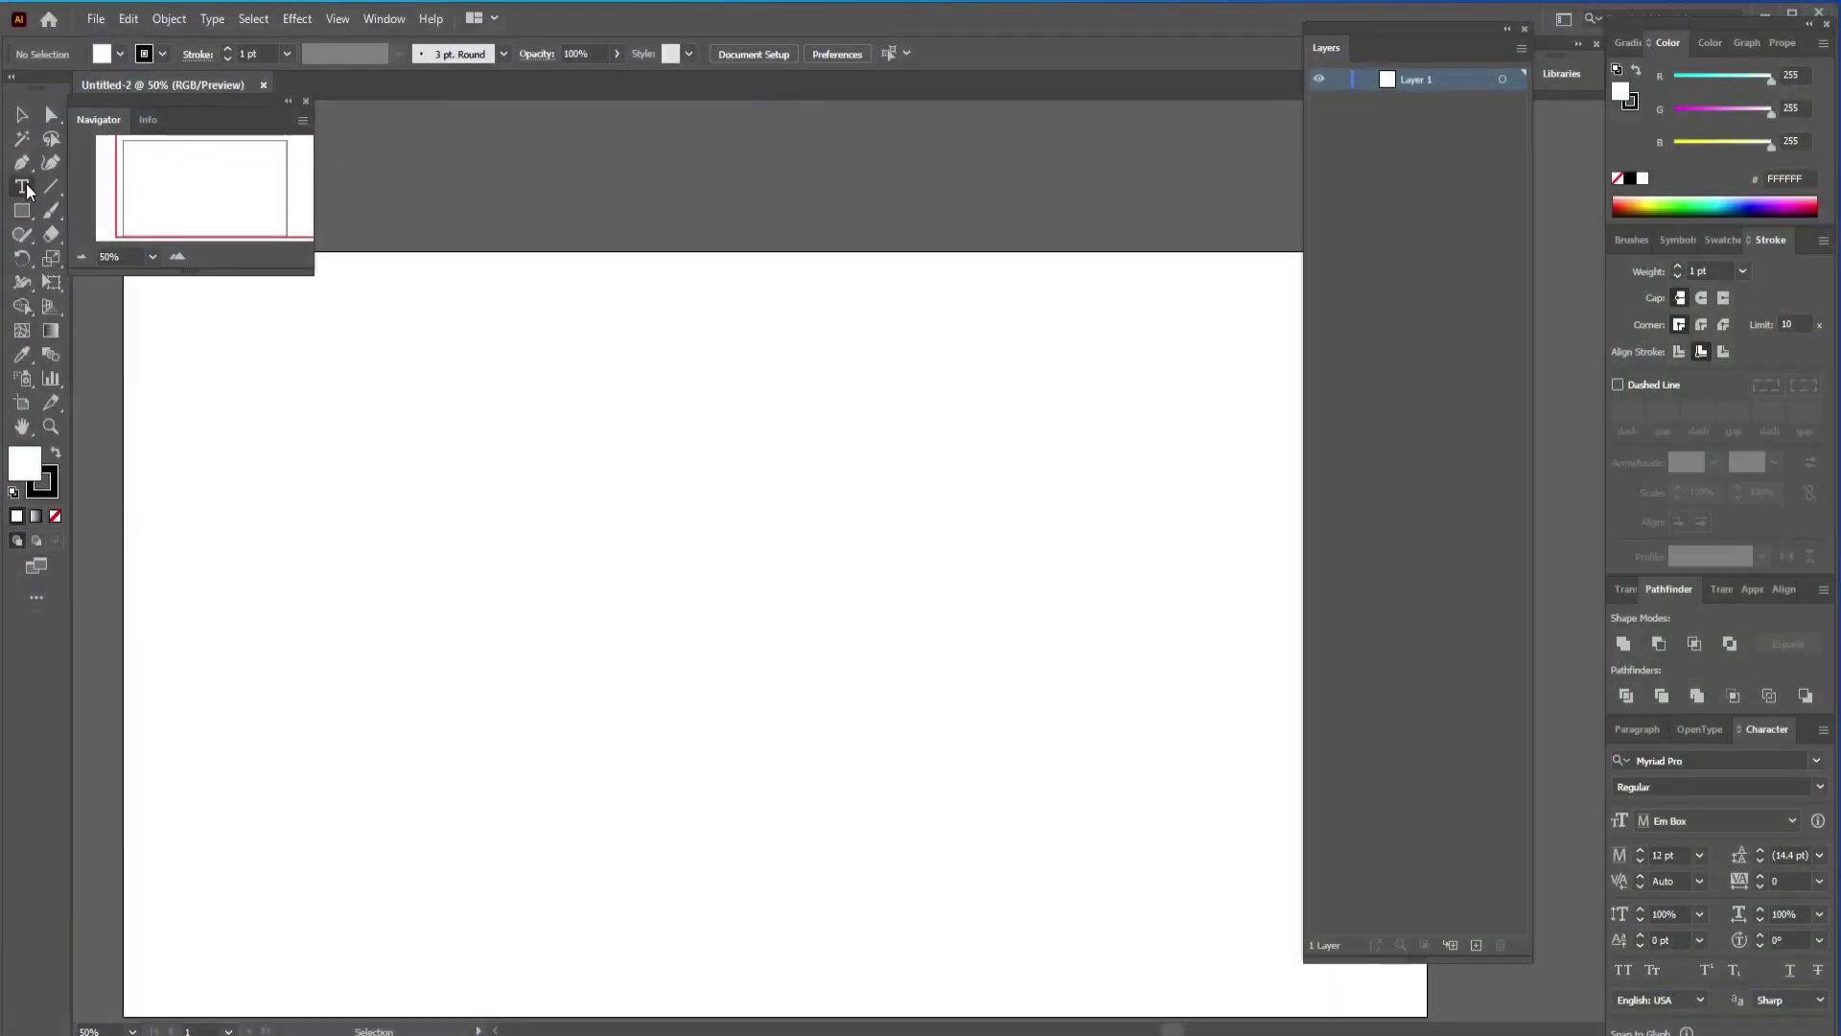
Add a length label for 8 cm near the artboard's upper left, set it in Akrobat Black and enlarge it to about 47 pt
click(345, 328)
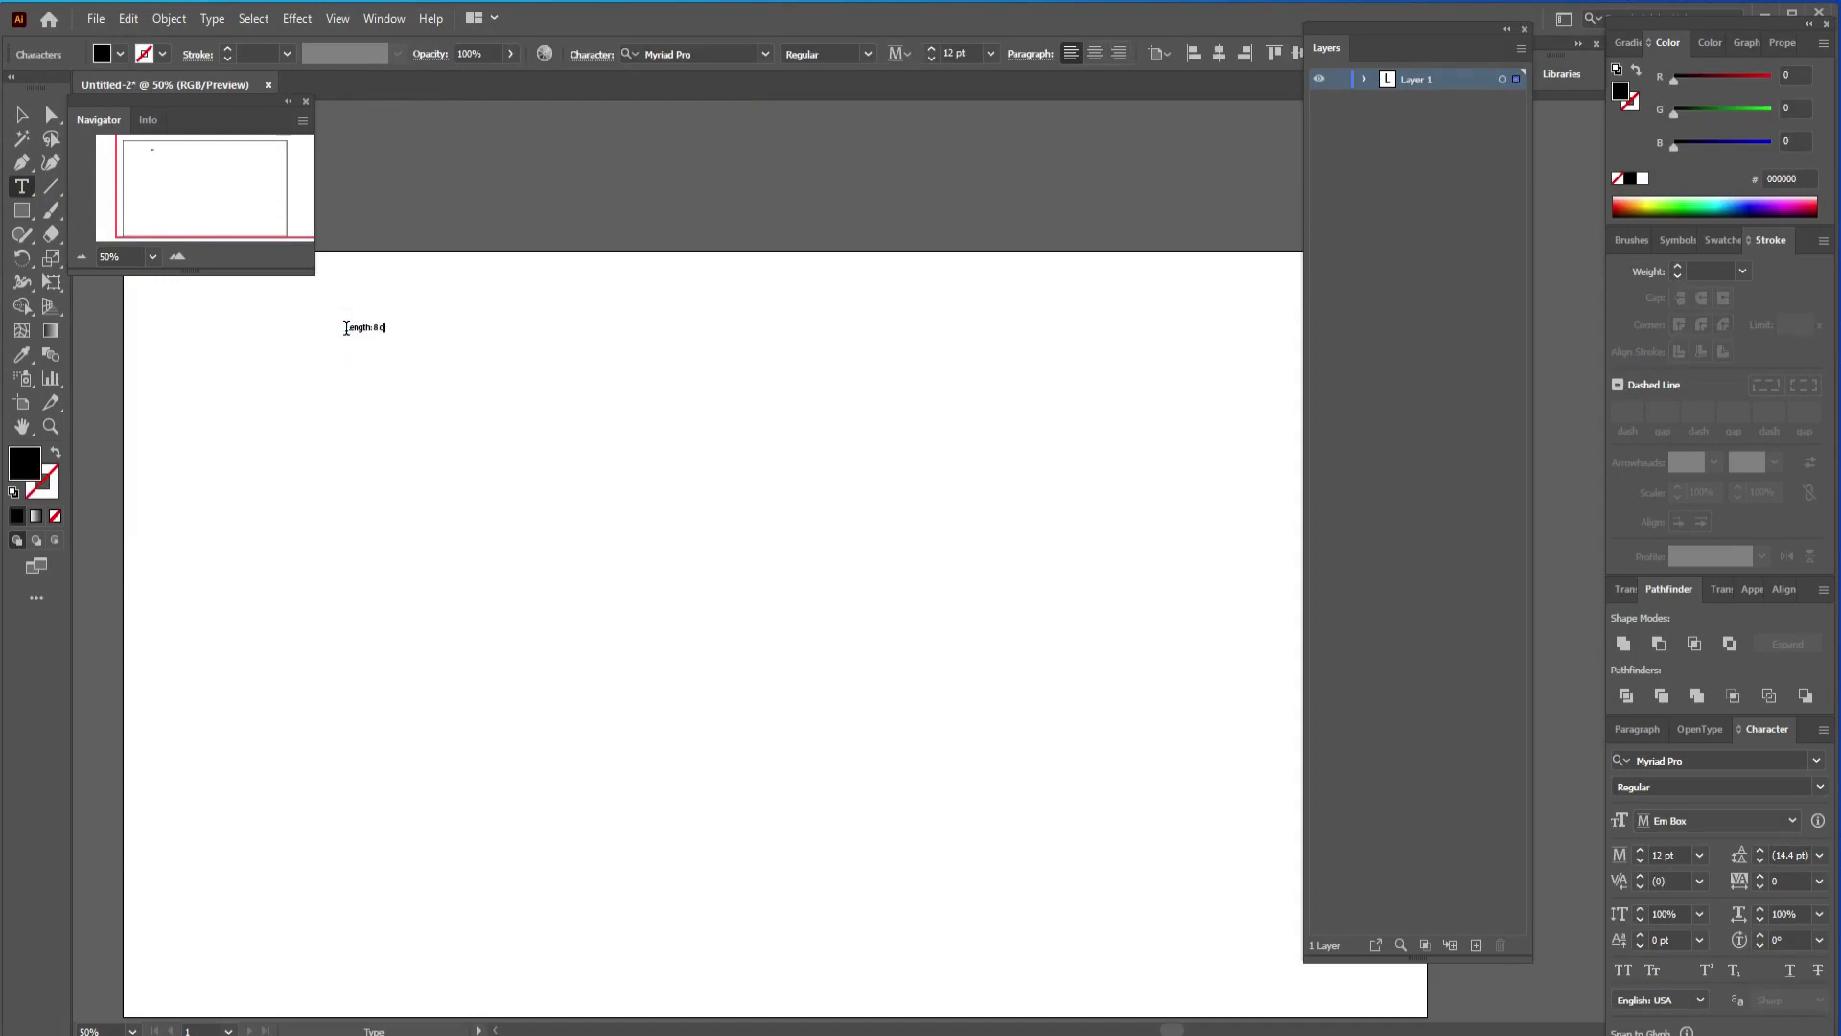
click(22, 115)
click(765, 53)
click(846, 370)
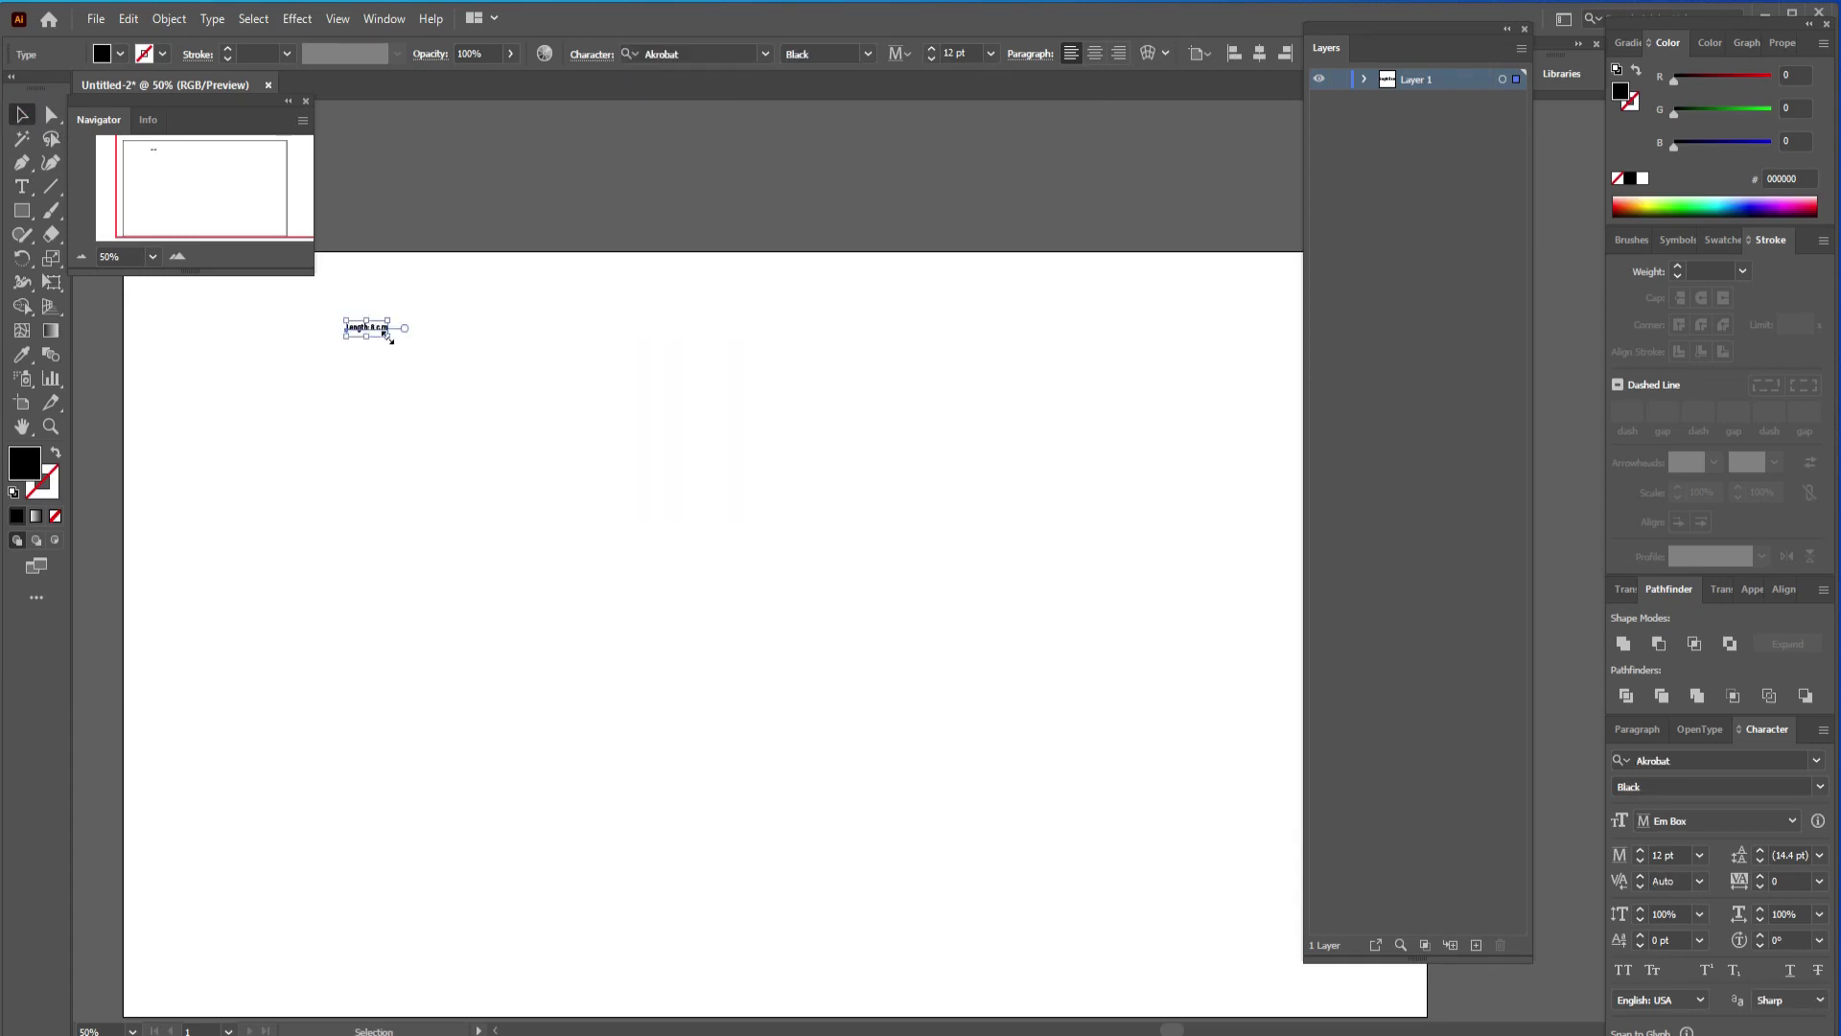
drag(392, 335, 611, 317)
Complete the label as "Length: 8 cm." and add "Width: 5 cm." and "Depth: 4 cm." beside it on the same line
key(t)
click(449, 327)
key(BackSpace)
key(BackSpace)
text(m.)
key(Escape)
text(tWi5)
key(Escape)
text(tD)
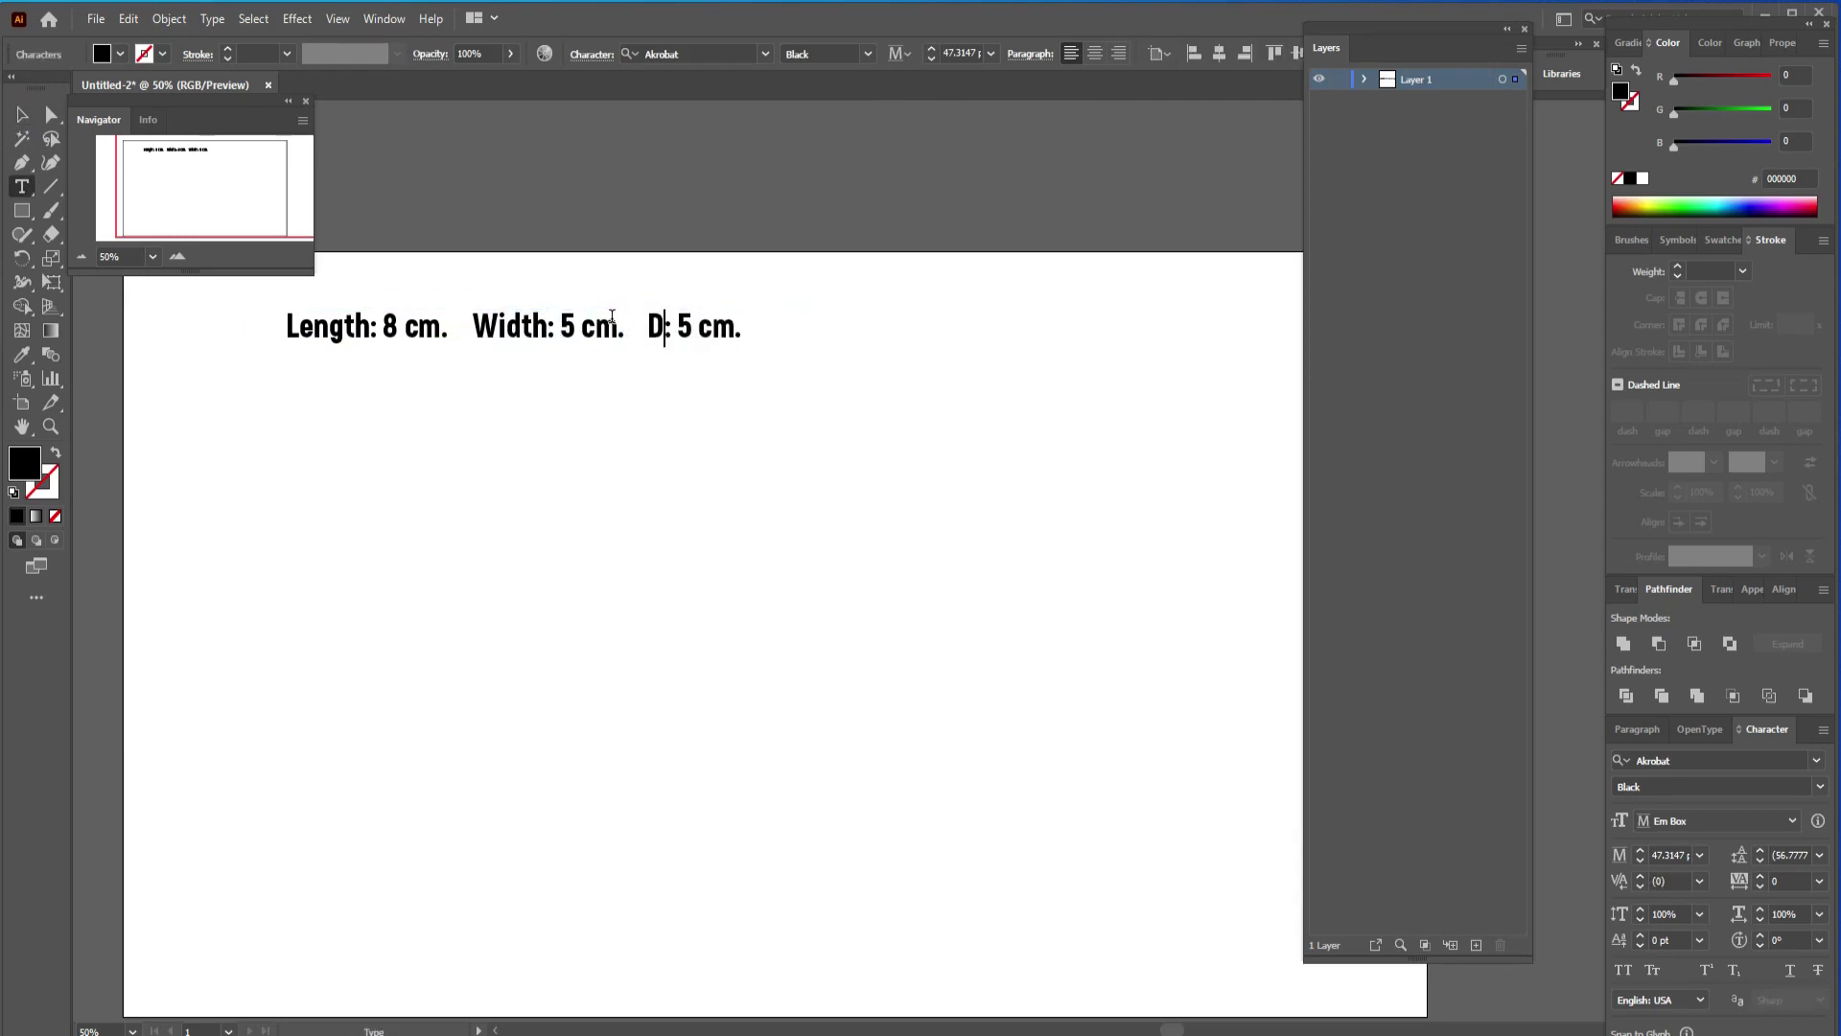
double_click(745, 328)
text(4)
key(Escape)
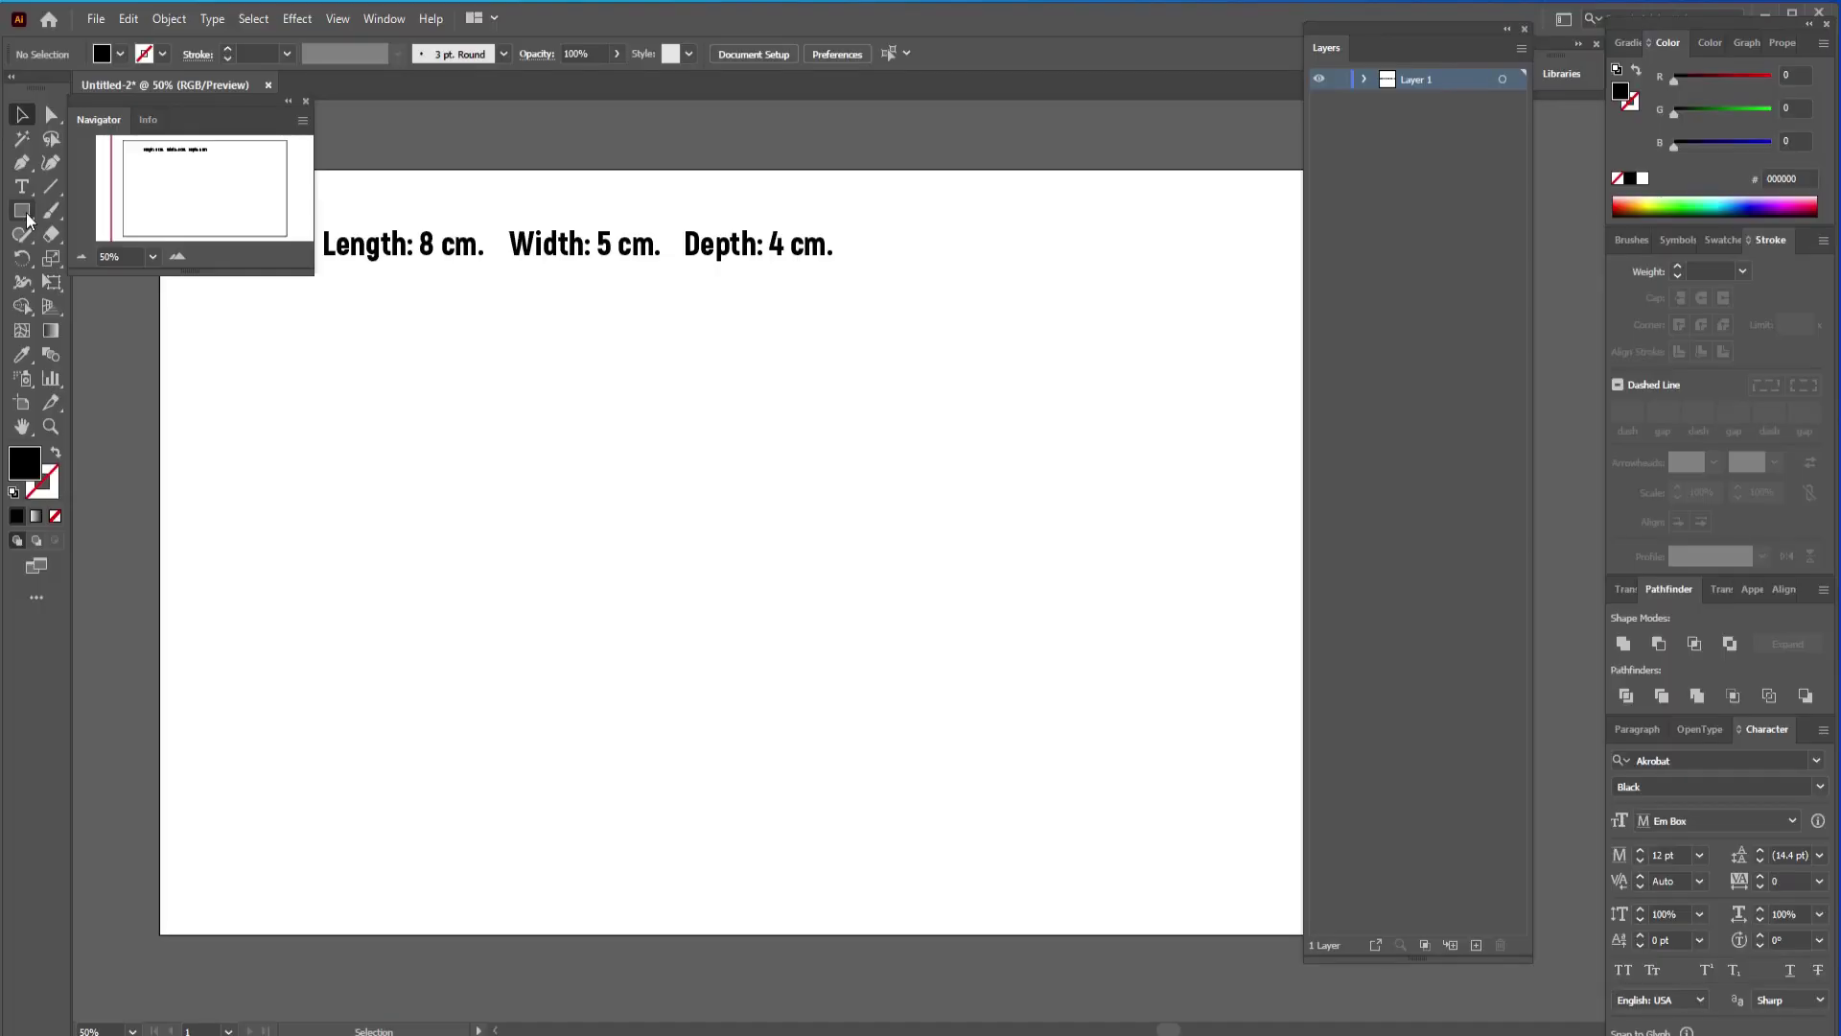
Create a rectangle 5 cm wide and 8 cm high below the dimension text
click(25, 217)
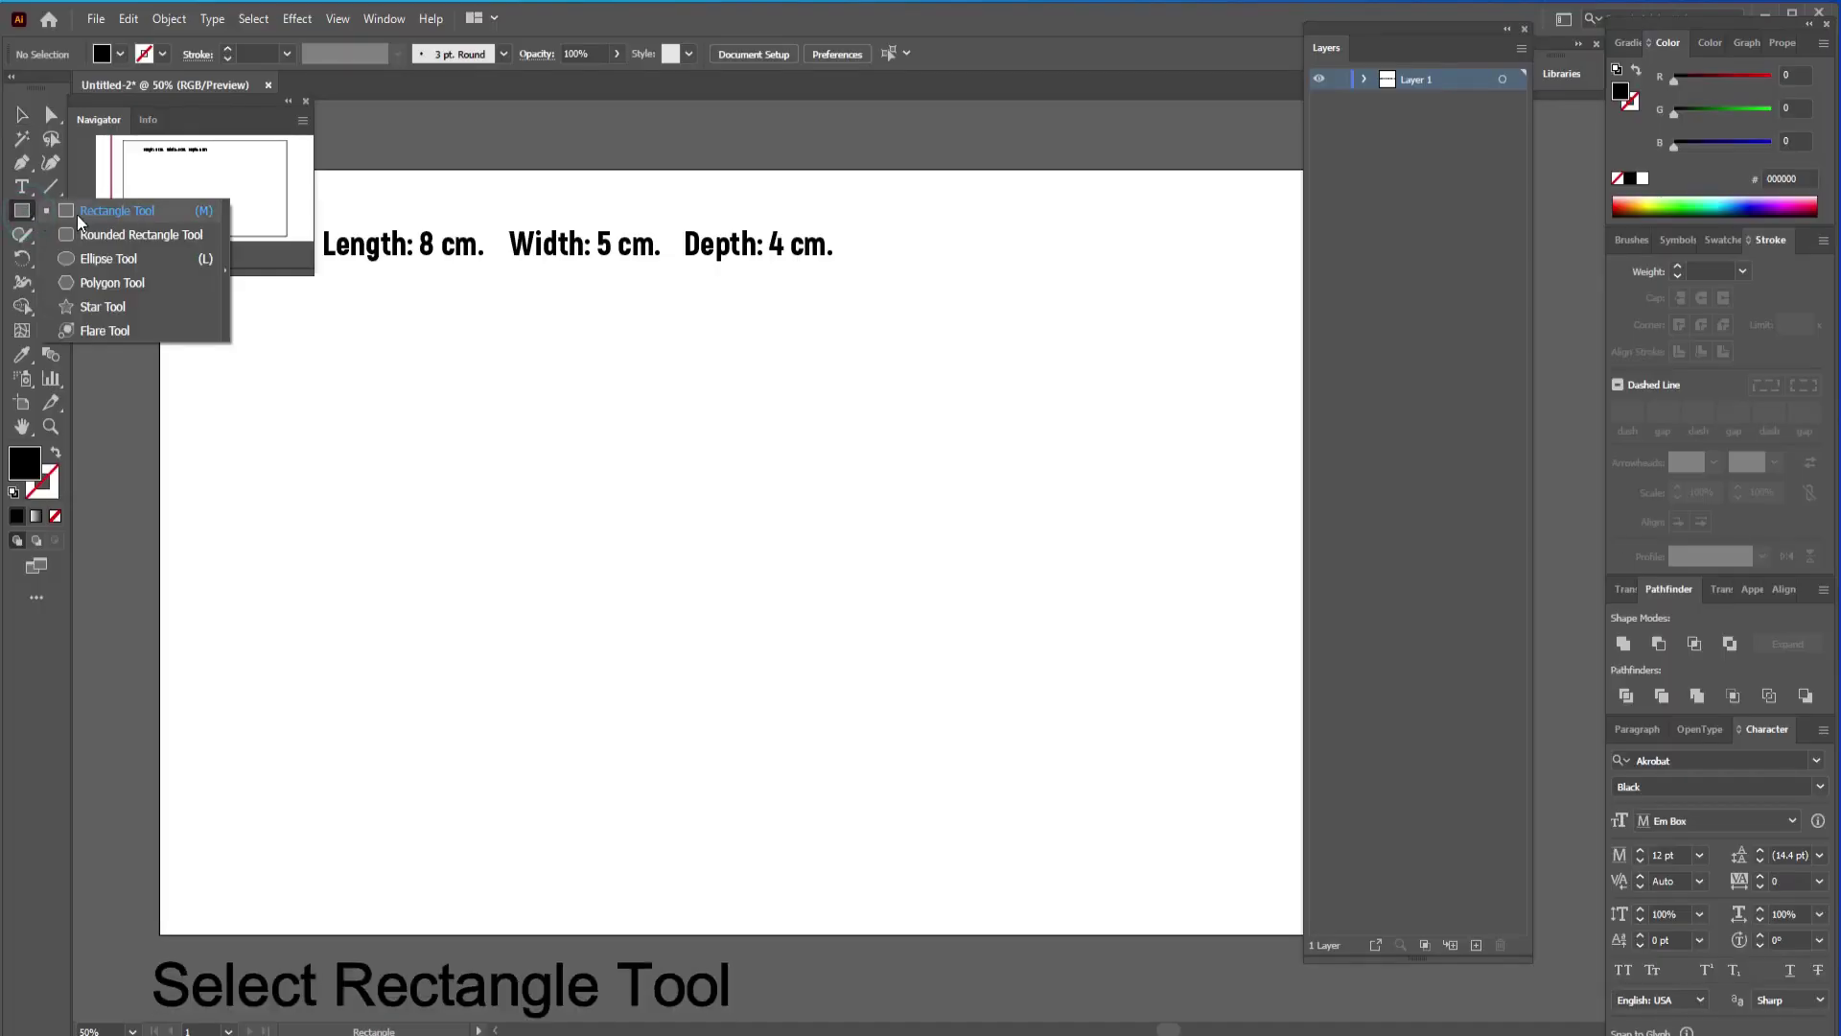
click(80, 221)
click(659, 420)
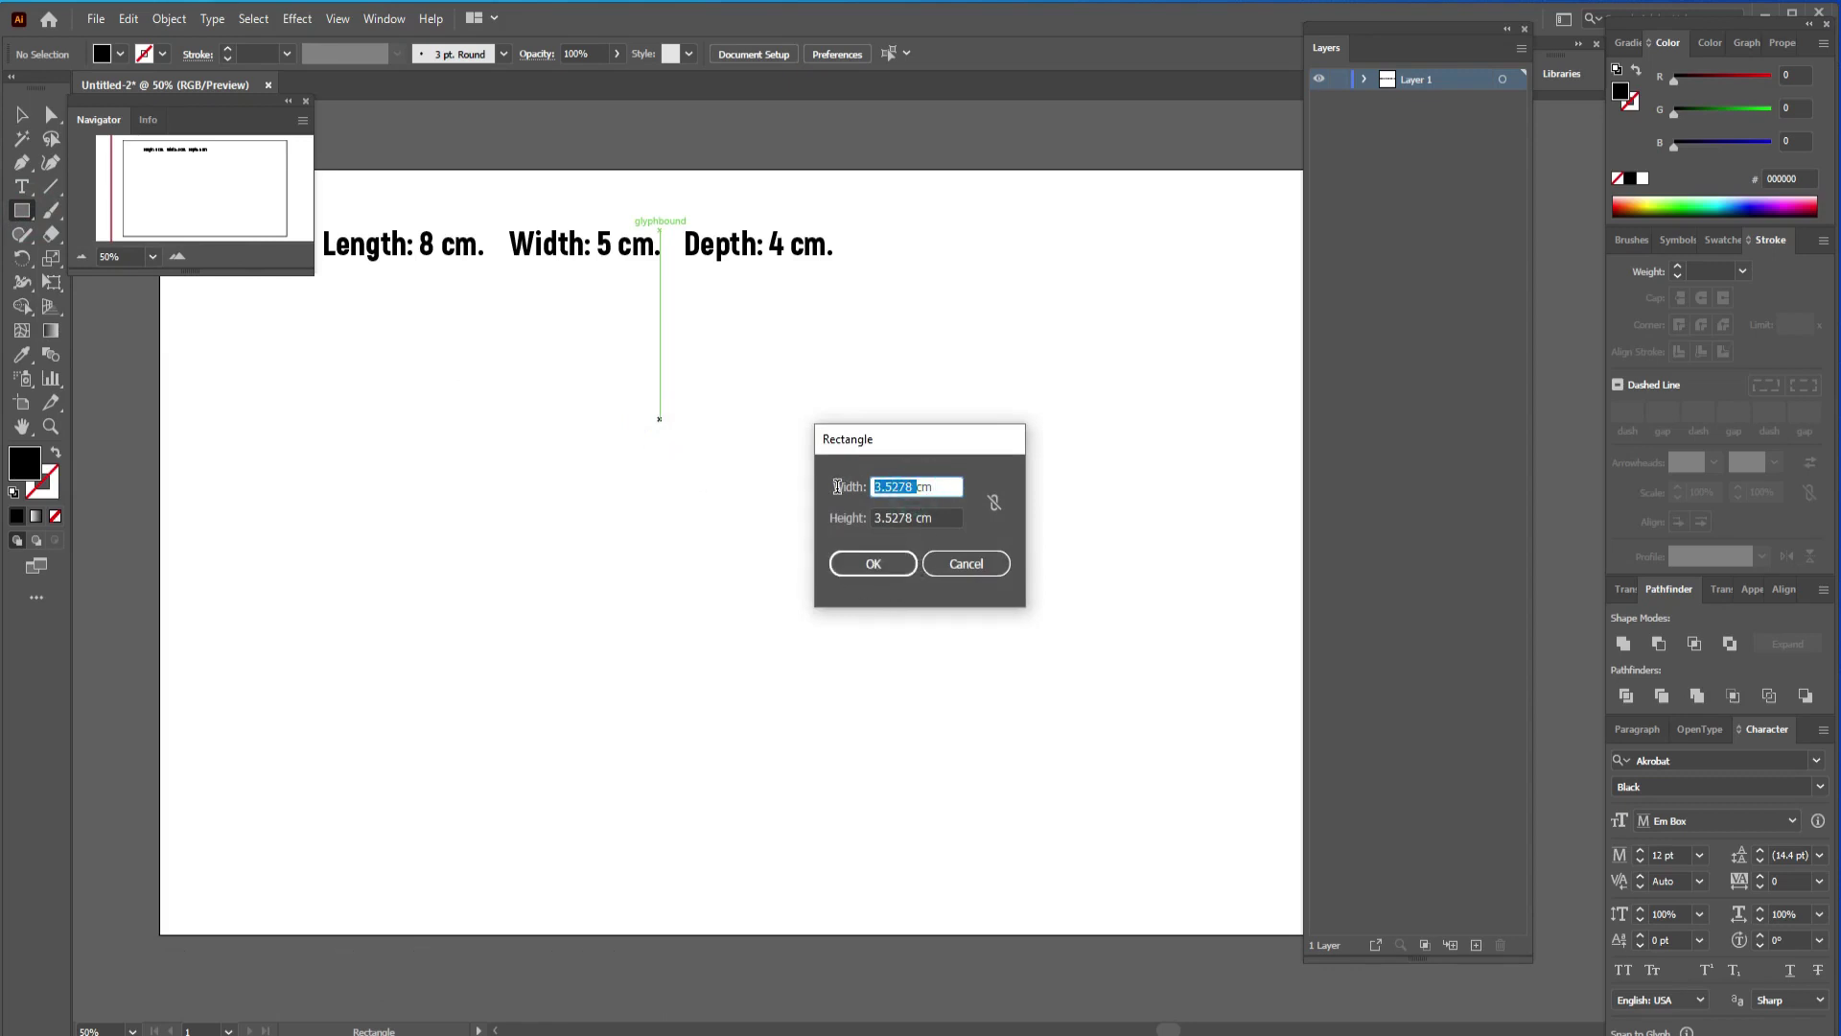
text(5)
key(Tab)
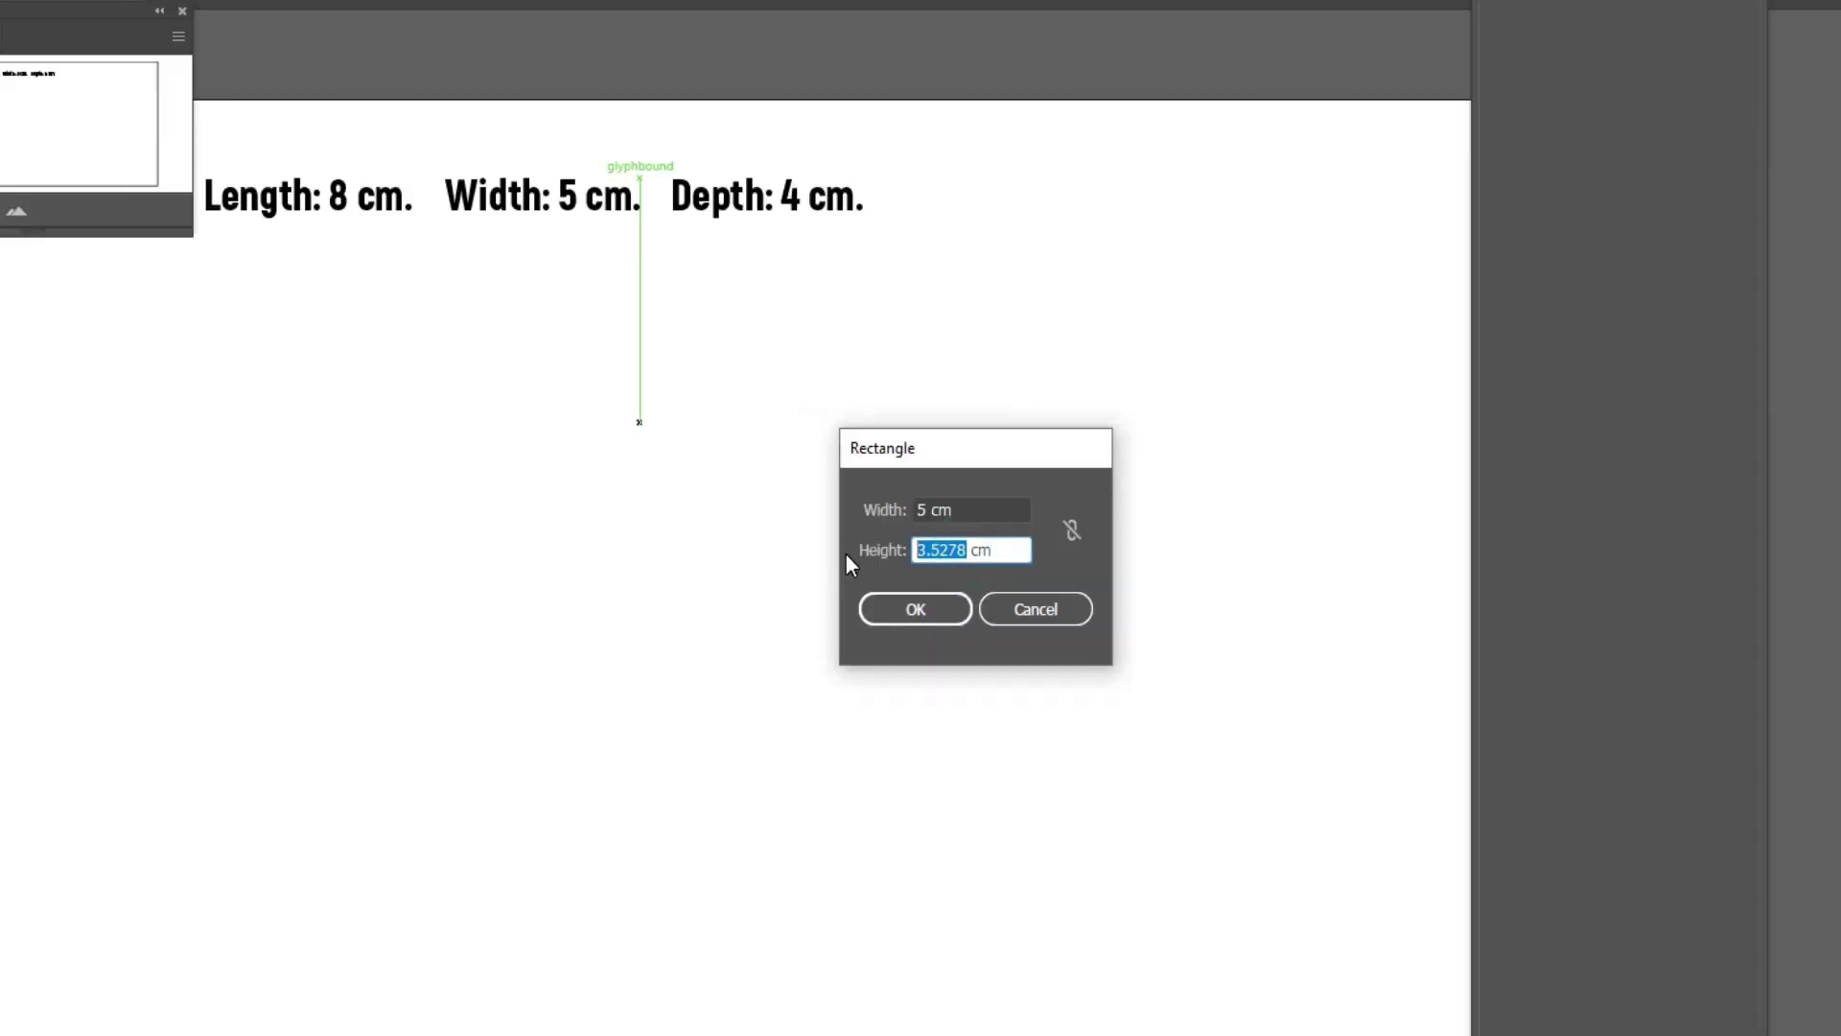
text(8)
click(944, 608)
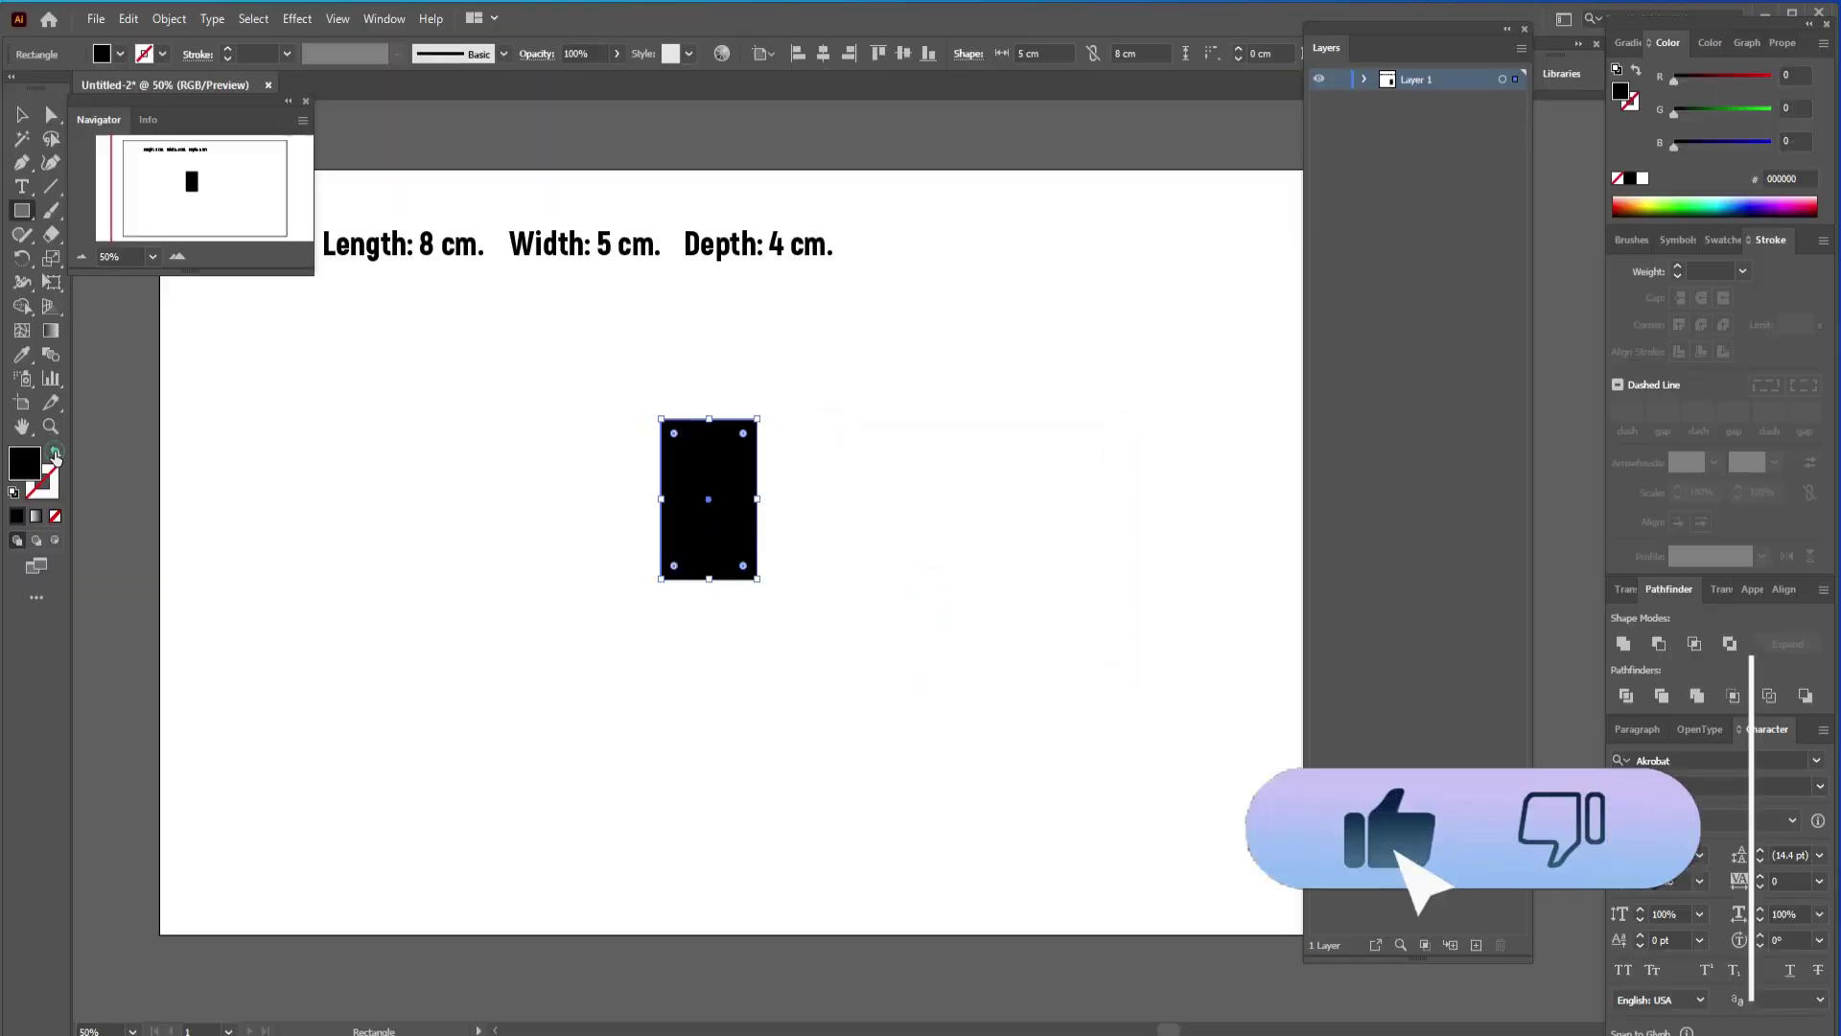
Swap the rectangle's fill and stroke to leave a black outline without fill, and move it slightly down and left
click(55, 453)
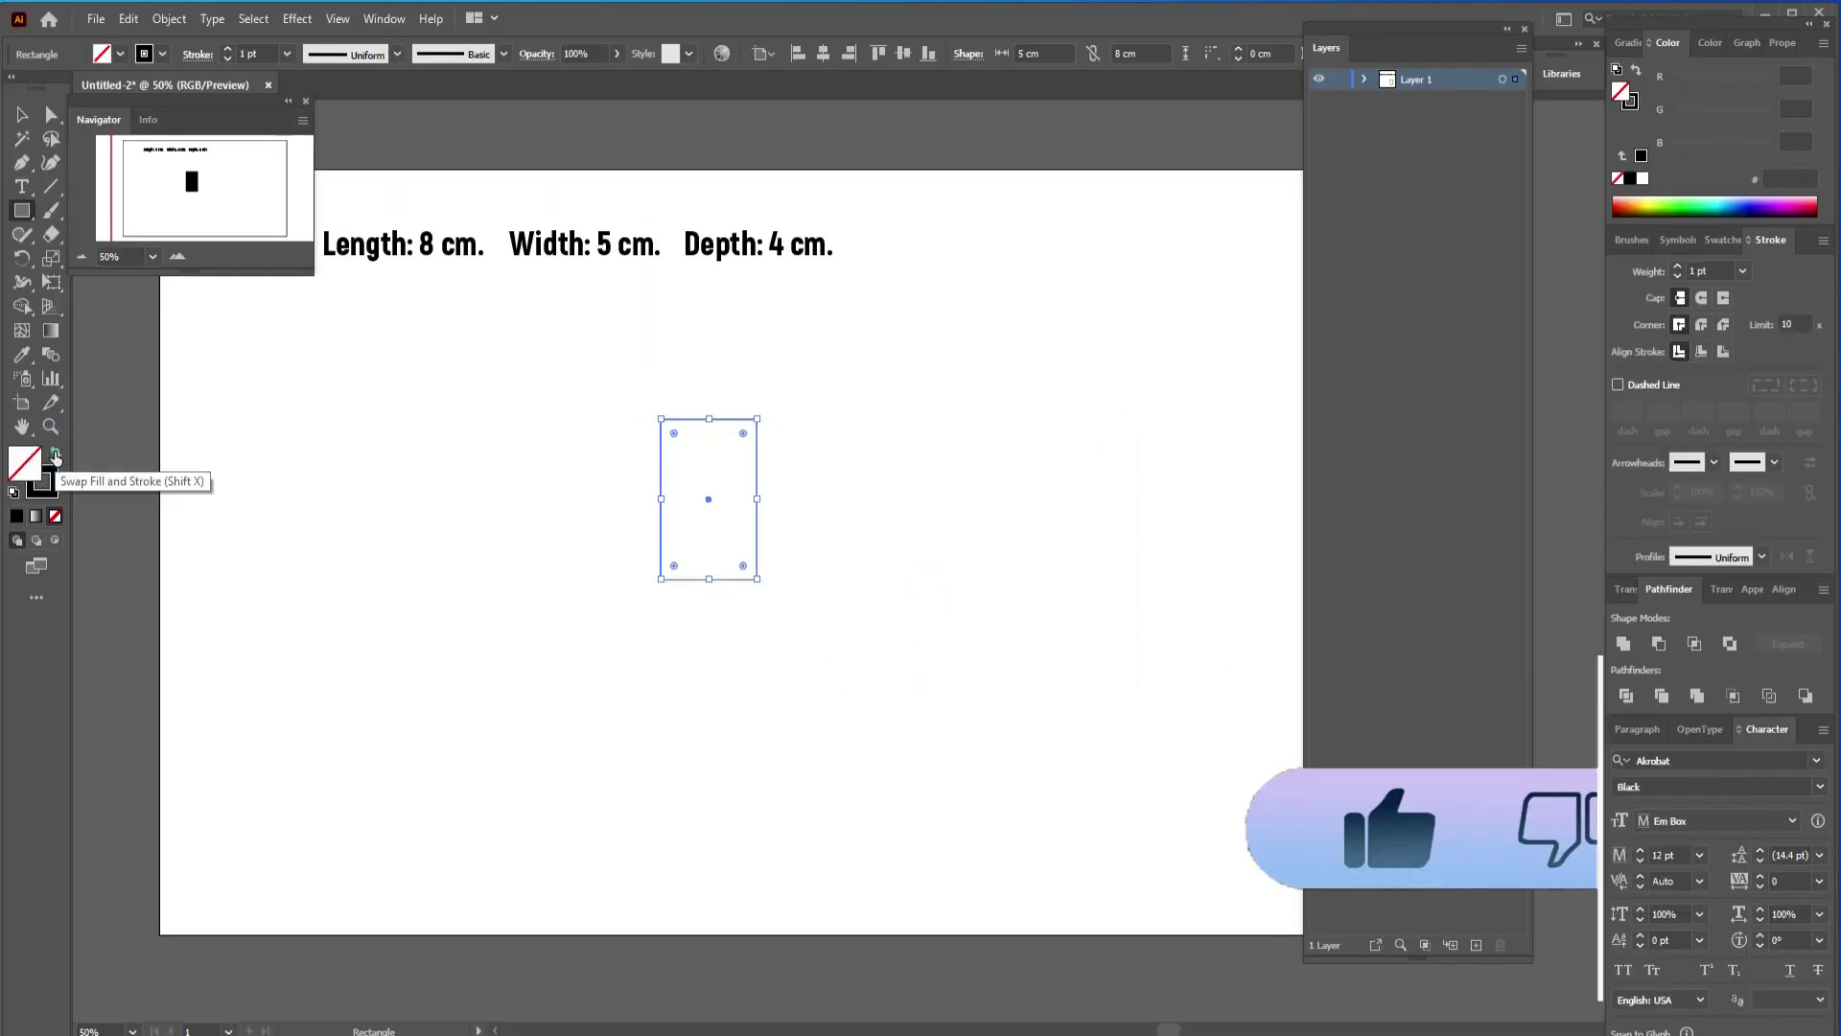
click(21, 114)
click(867, 401)
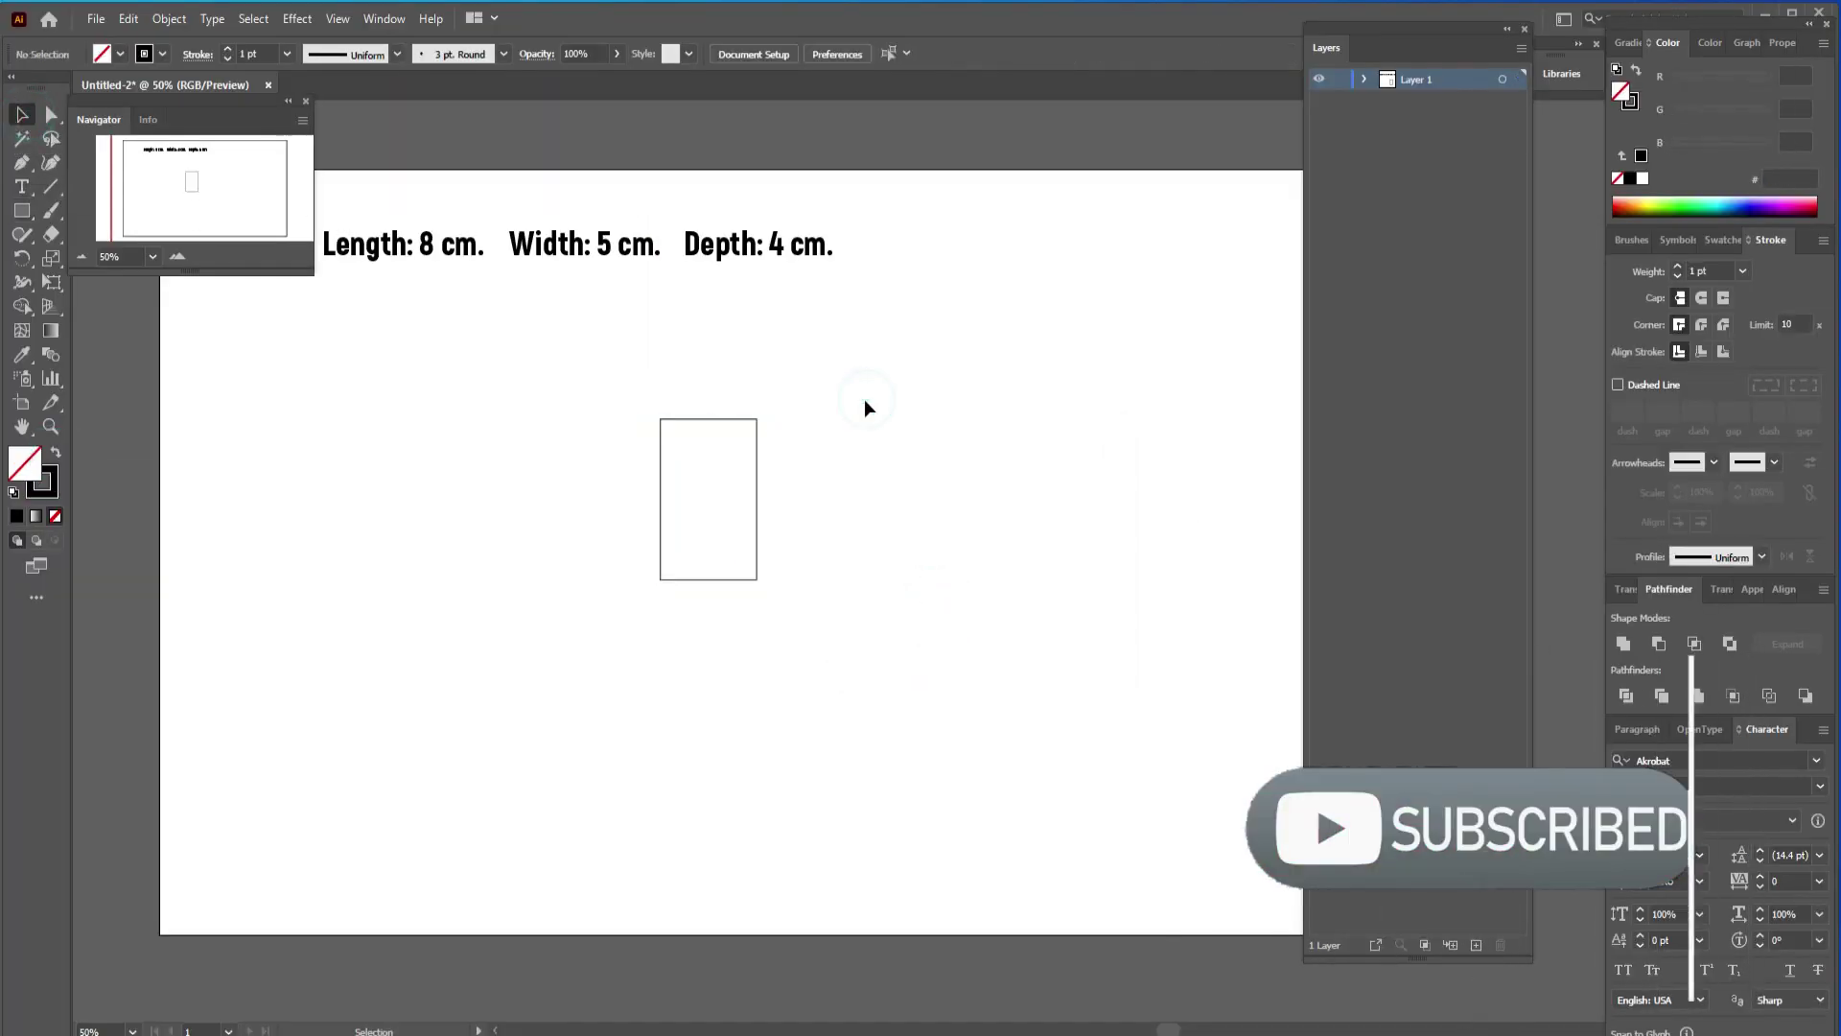
drag(736, 571, 737, 573)
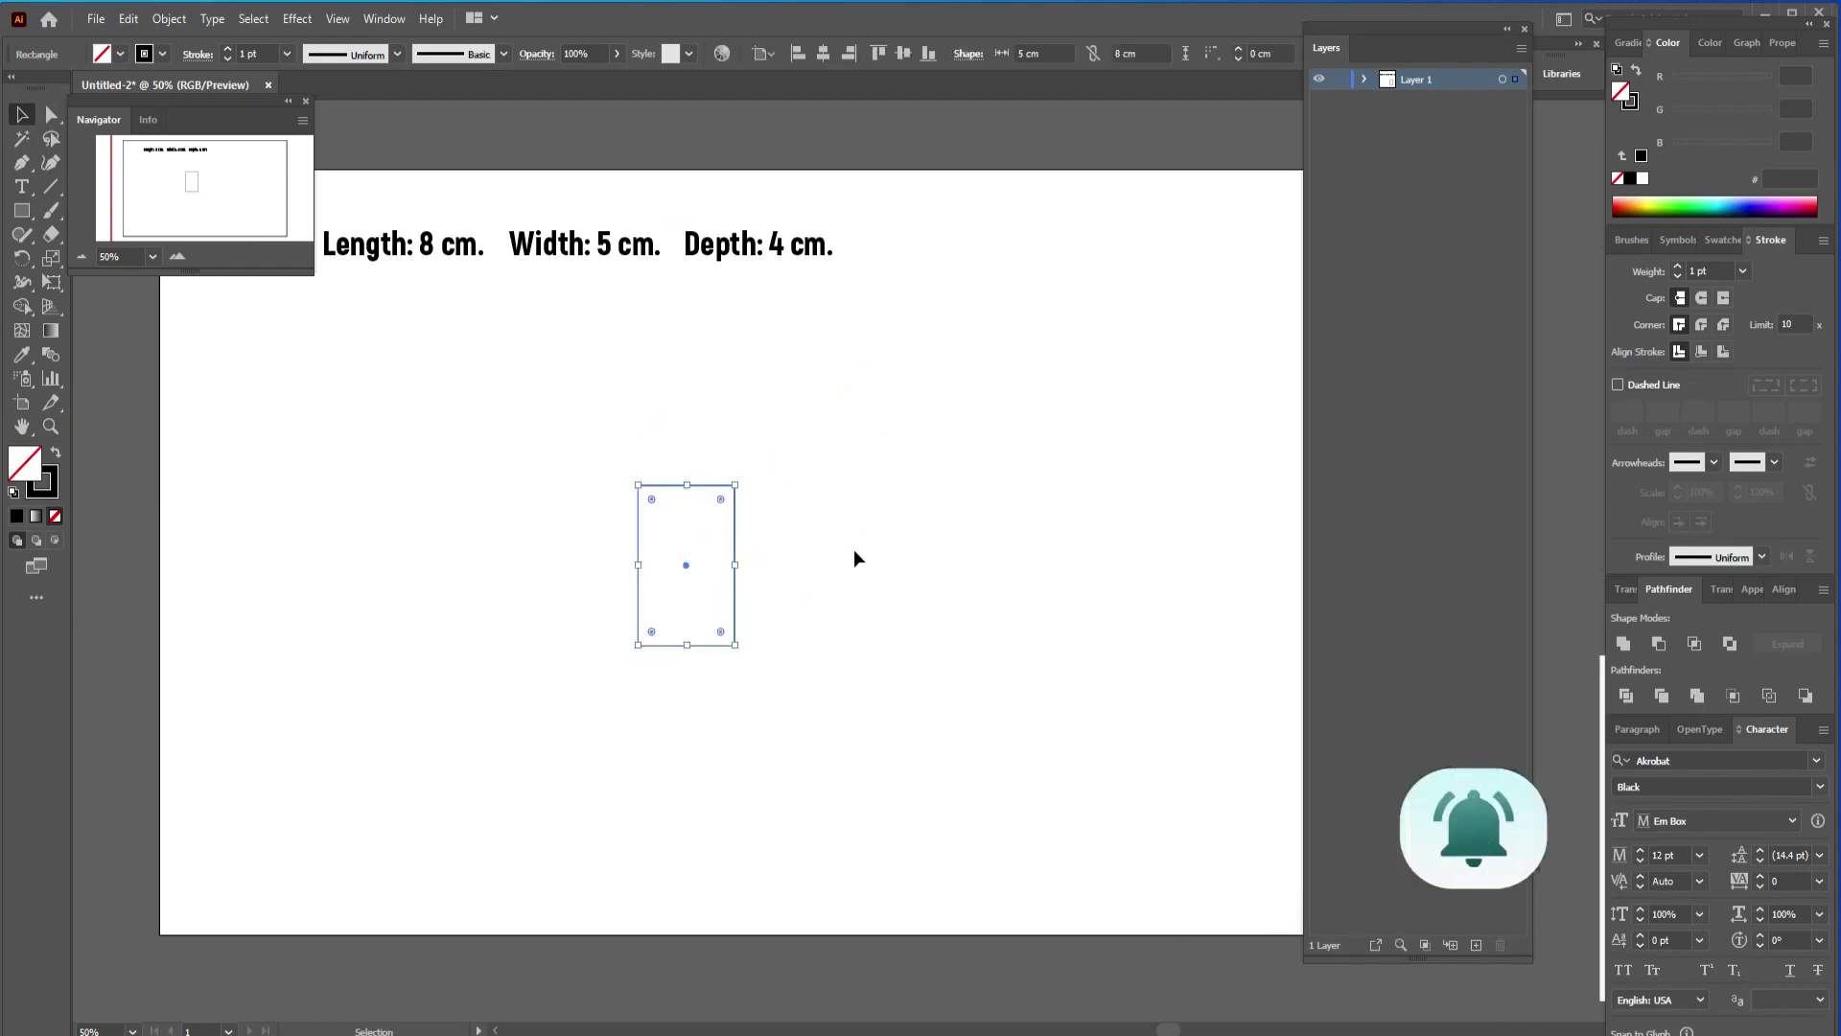
click(854, 553)
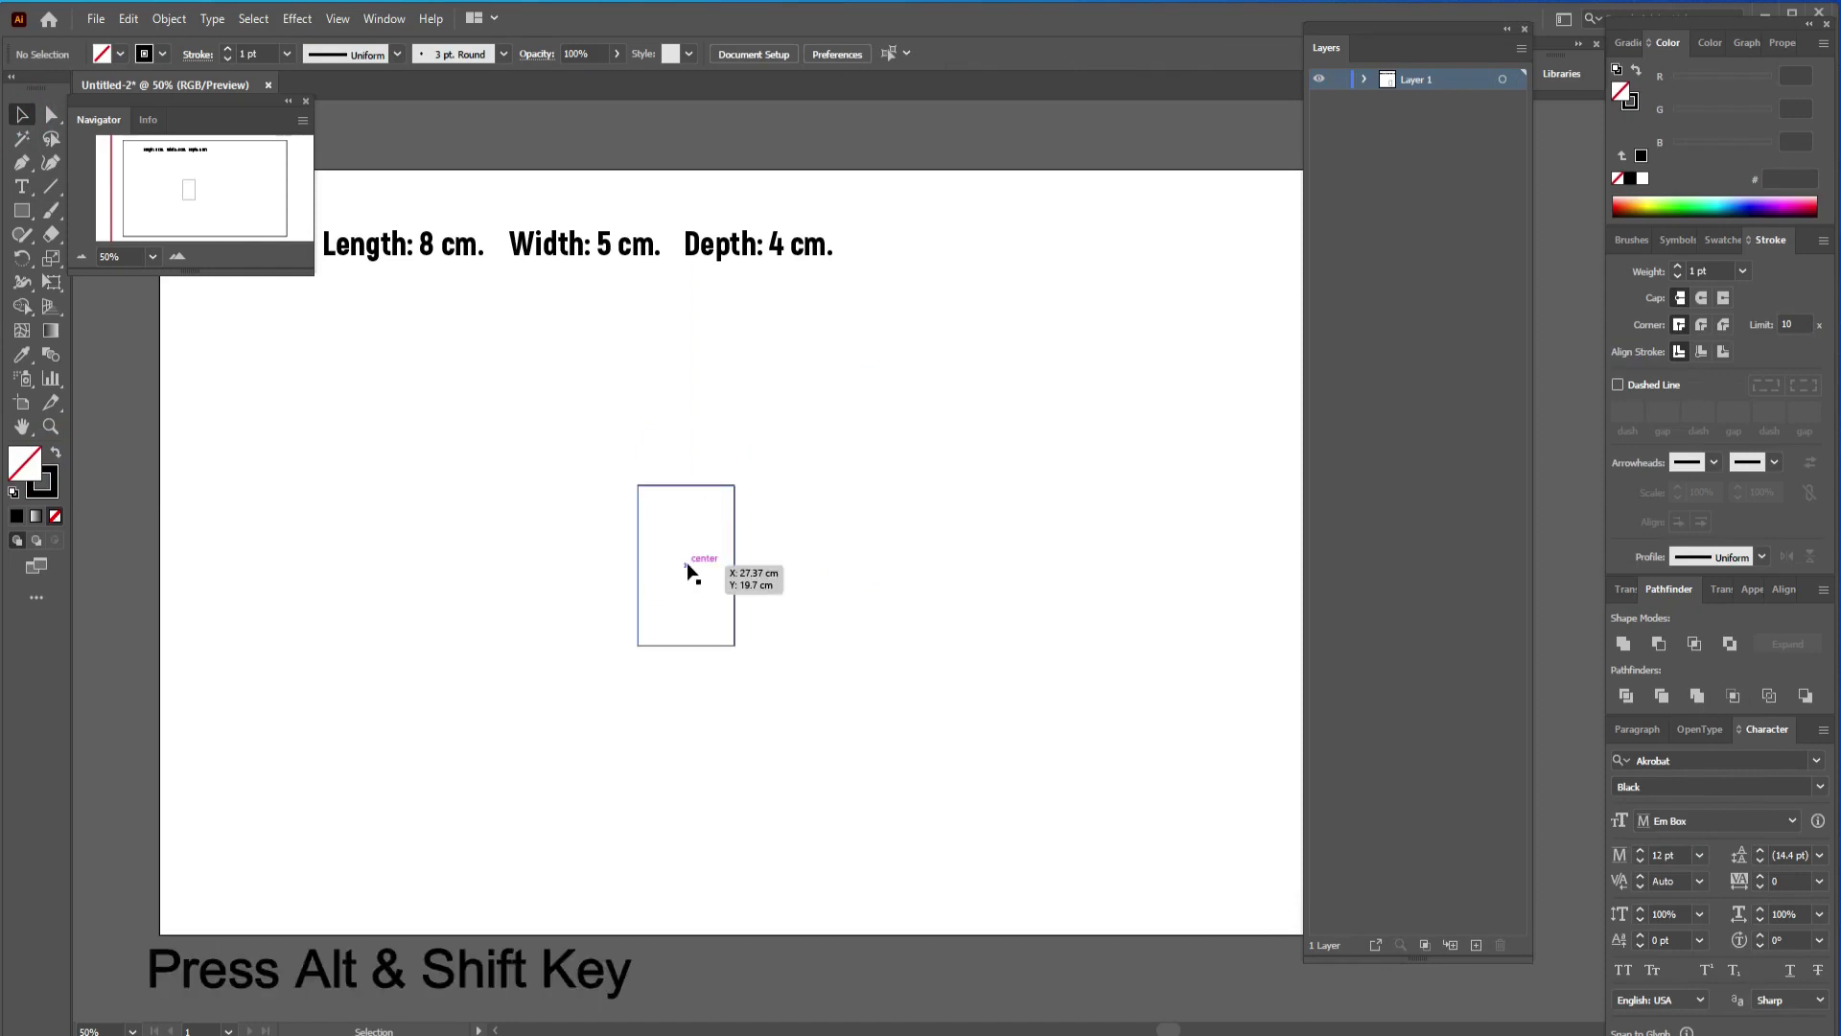
Duplicate the rectangle flush against its right edge and display the Transform panel floating over the canvas
drag(710, 571, 781, 567)
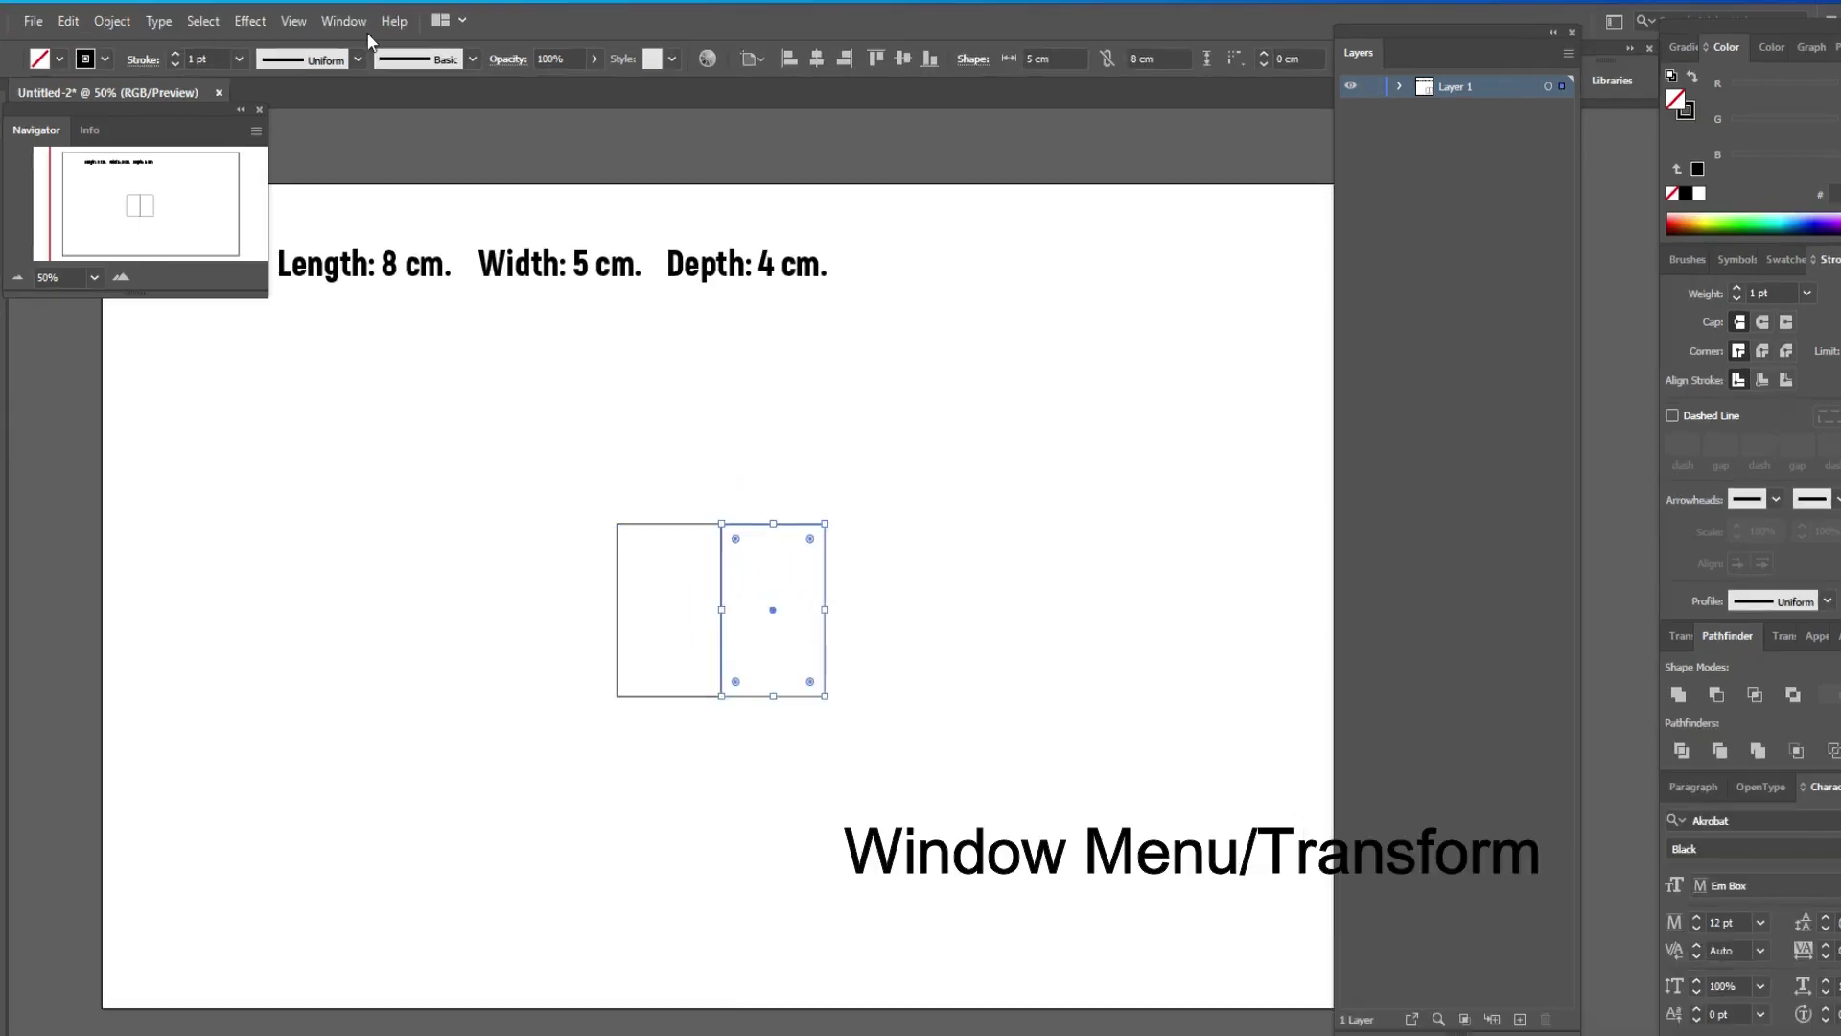
click(387, 24)
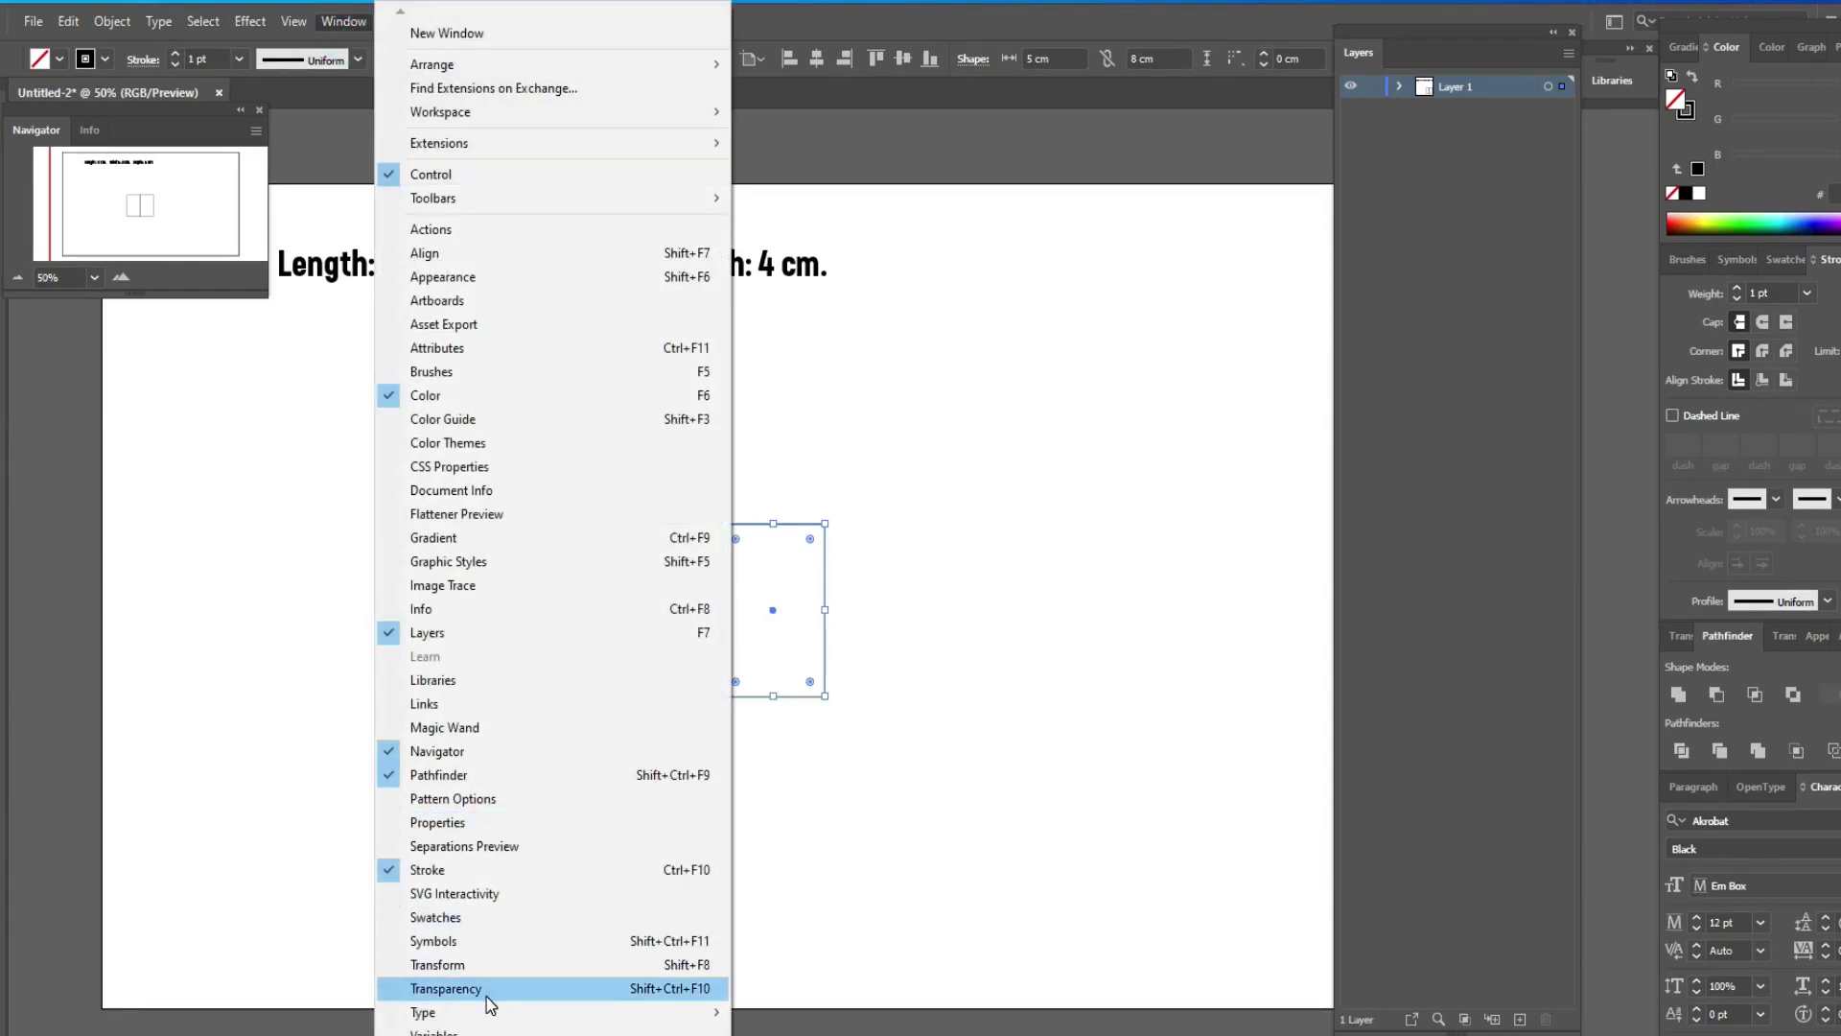
click(475, 964)
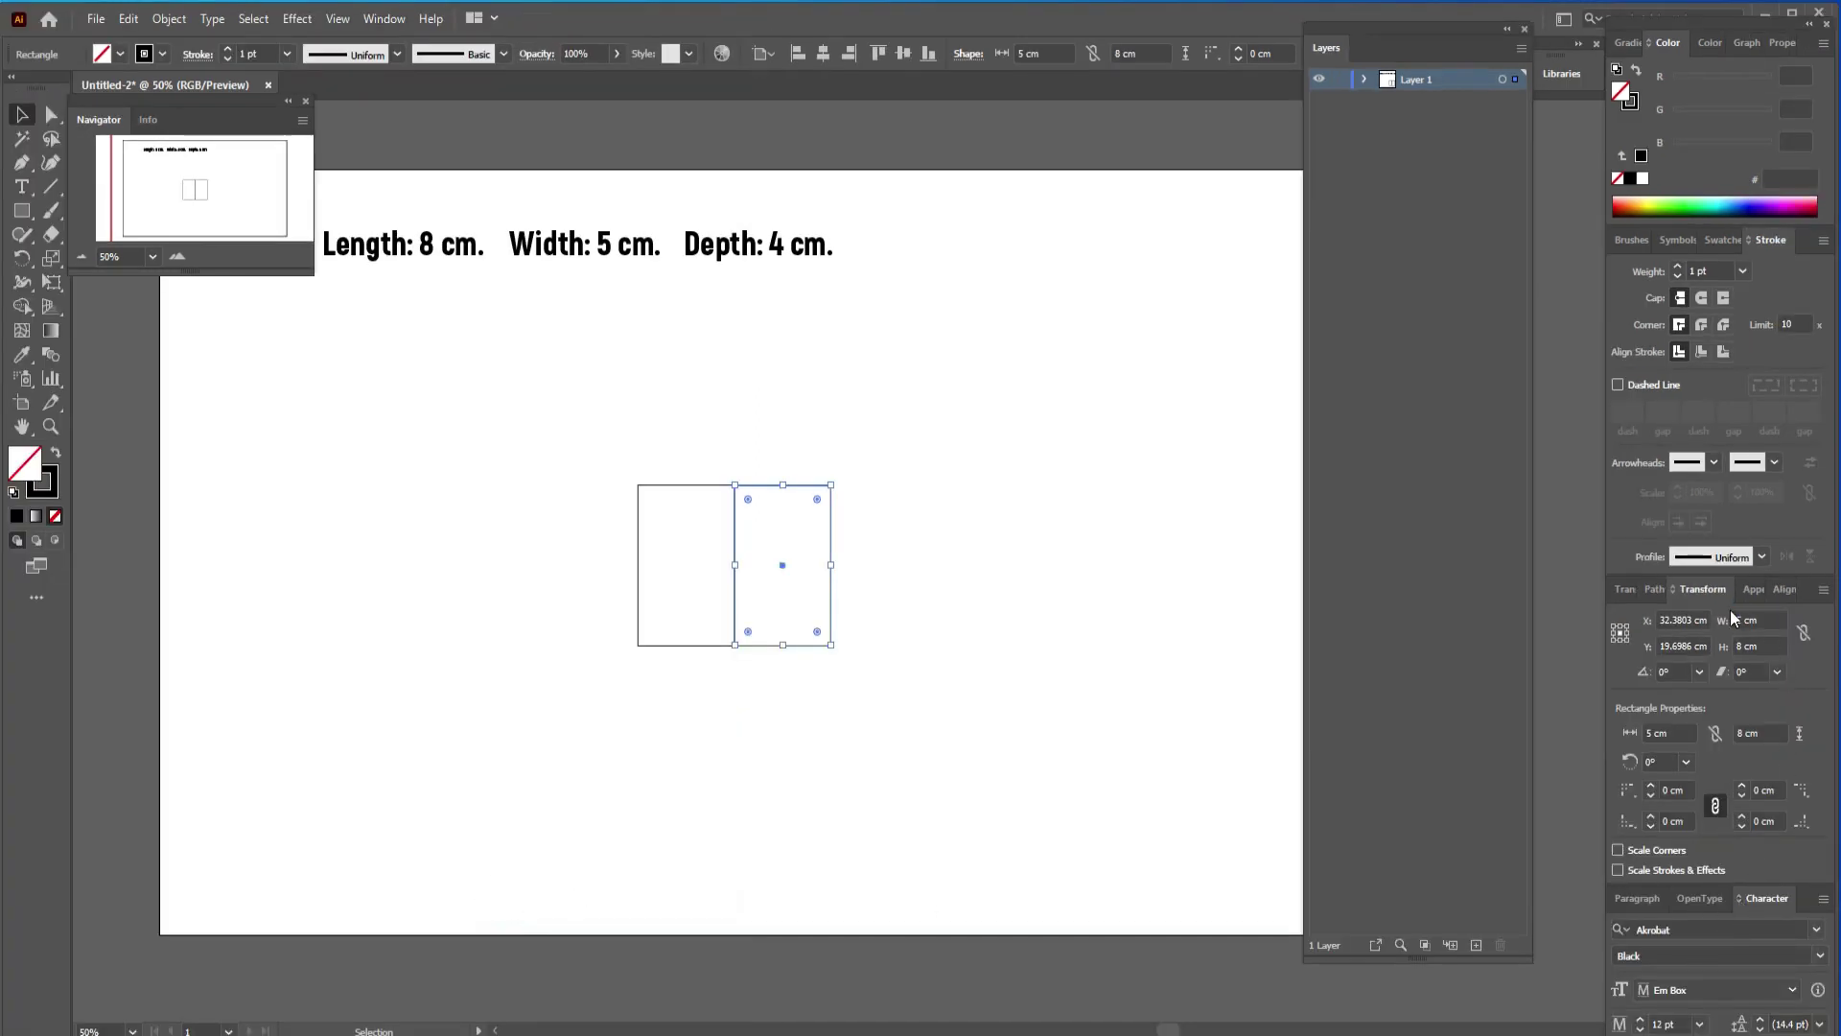
drag(1709, 593, 1216, 217)
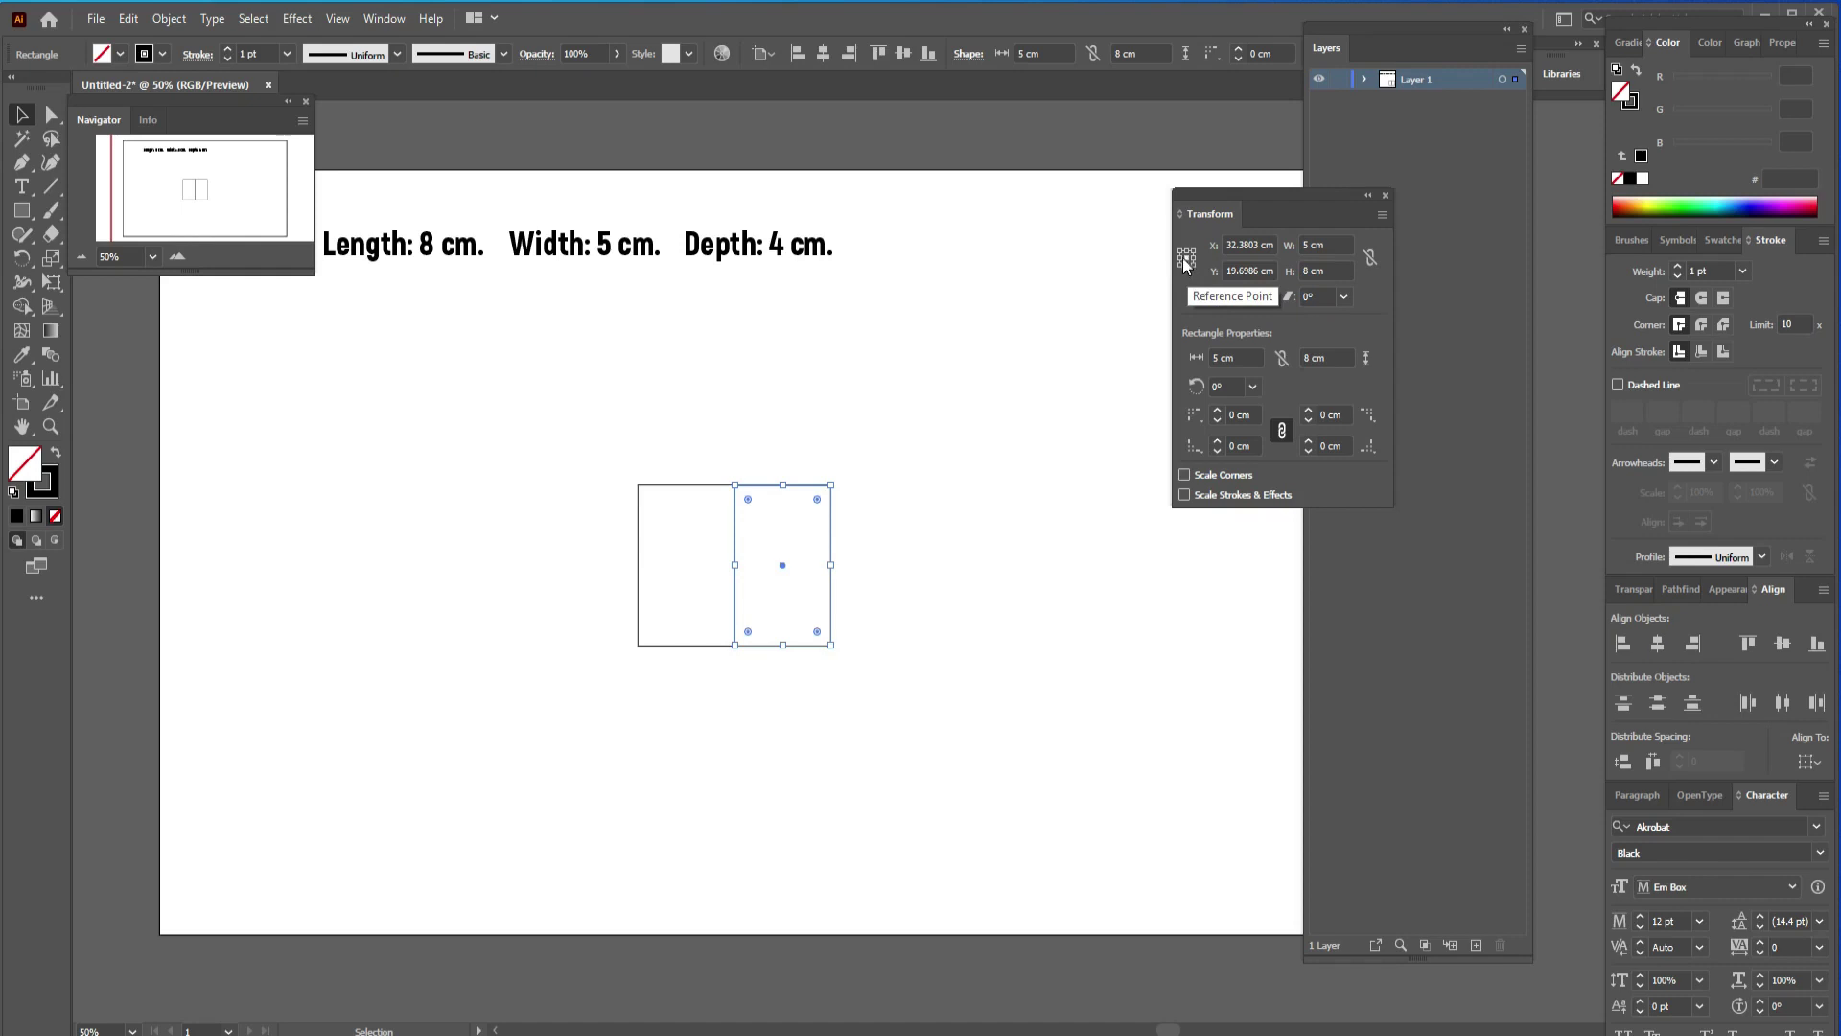
Set the duplicate rectangle's width to 4 cm, using the middle-left reference point
click(1182, 257)
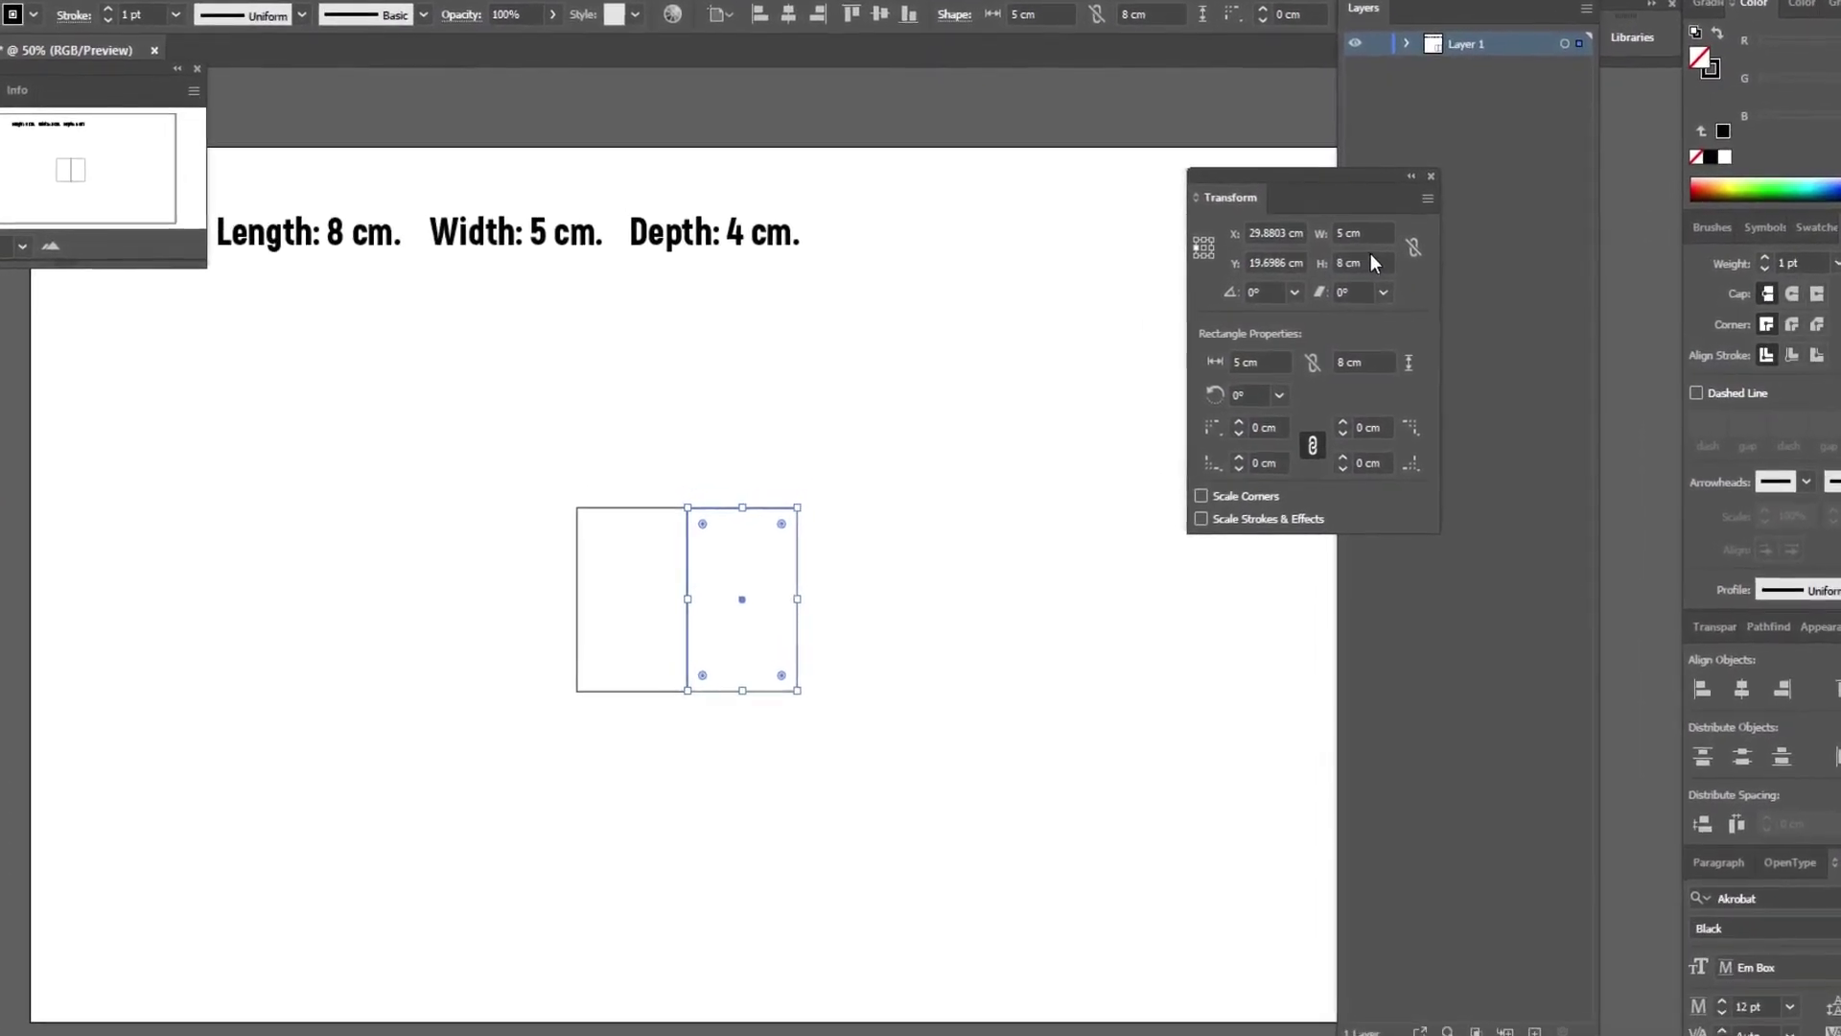
click(1358, 231)
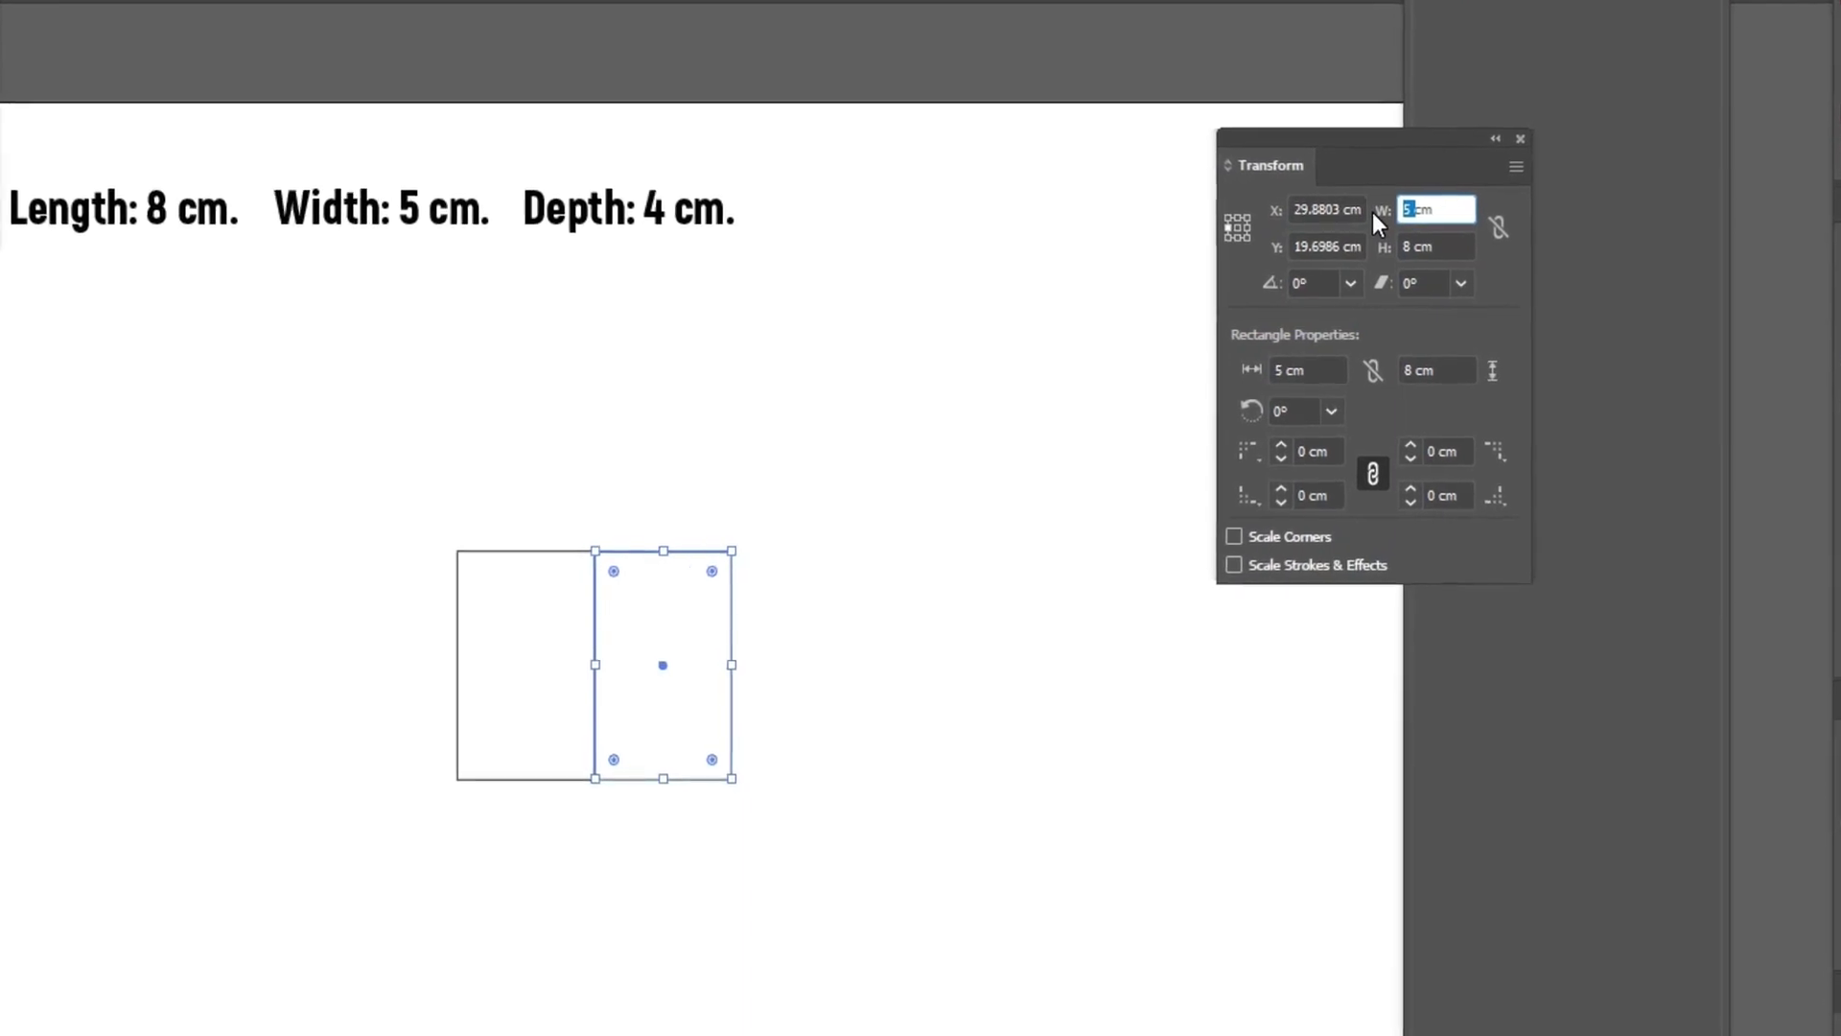
text(4cm)
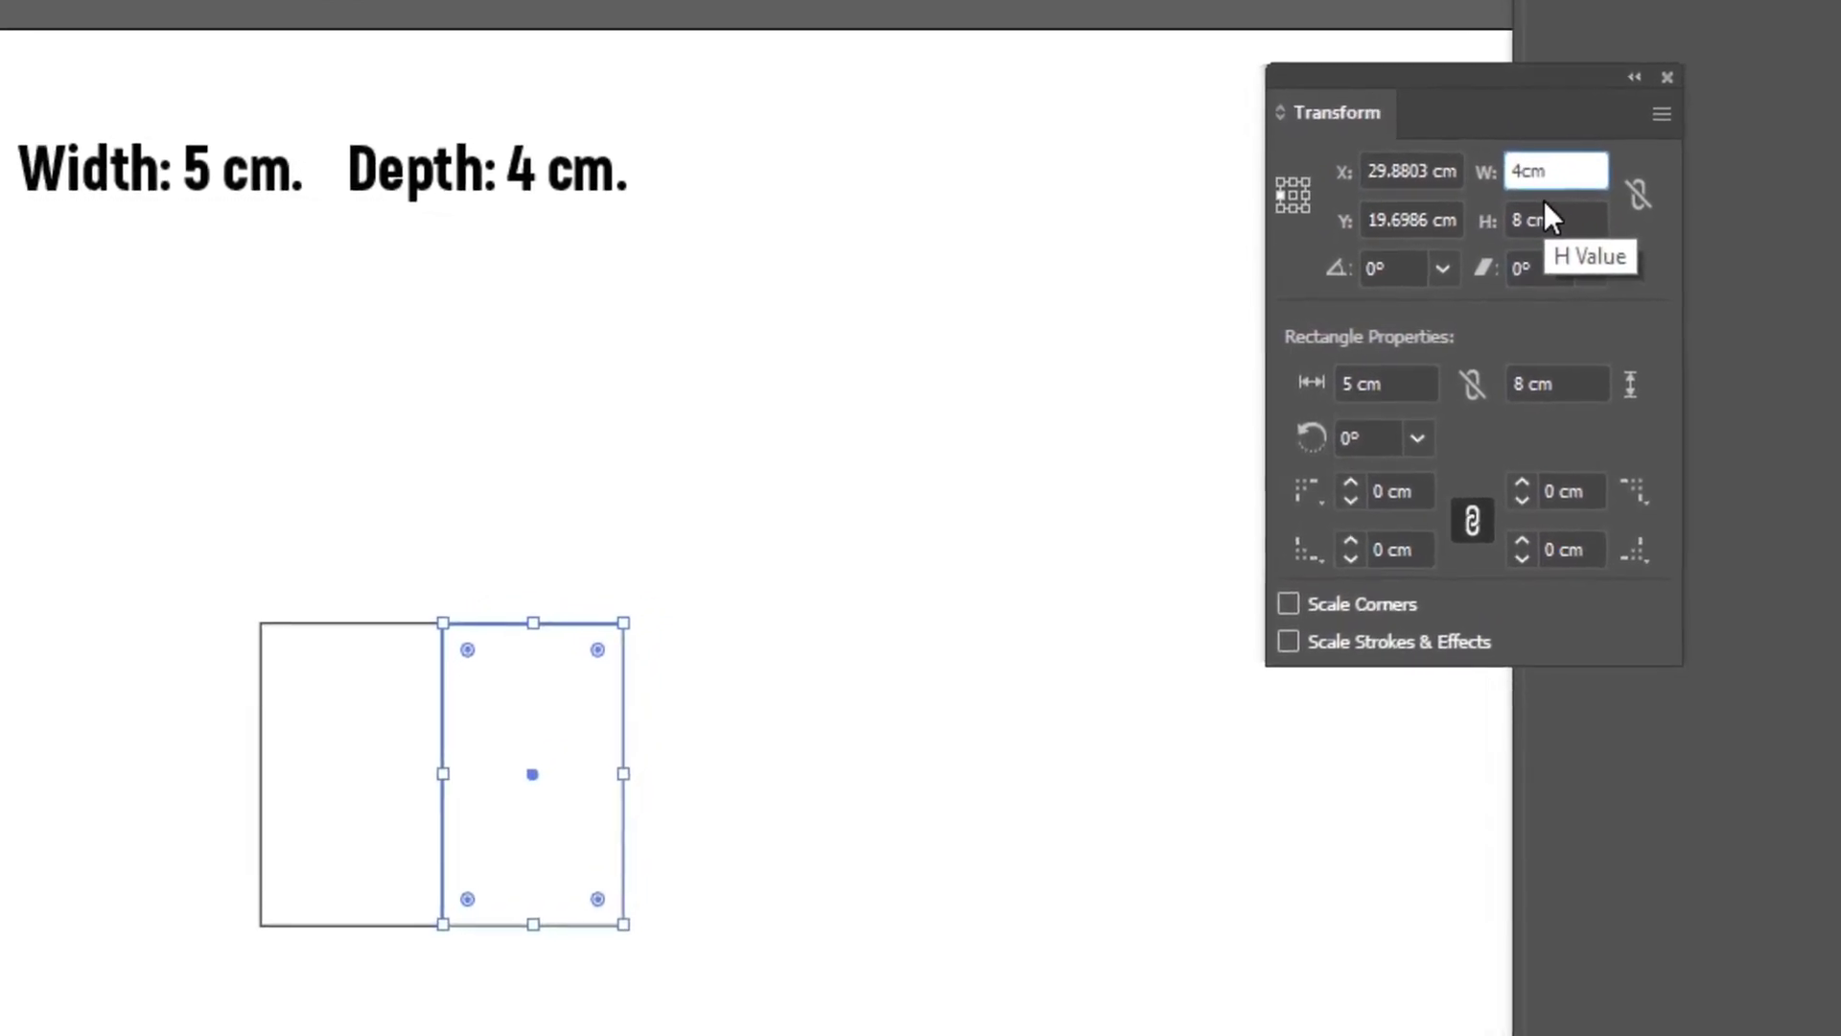
key(Return)
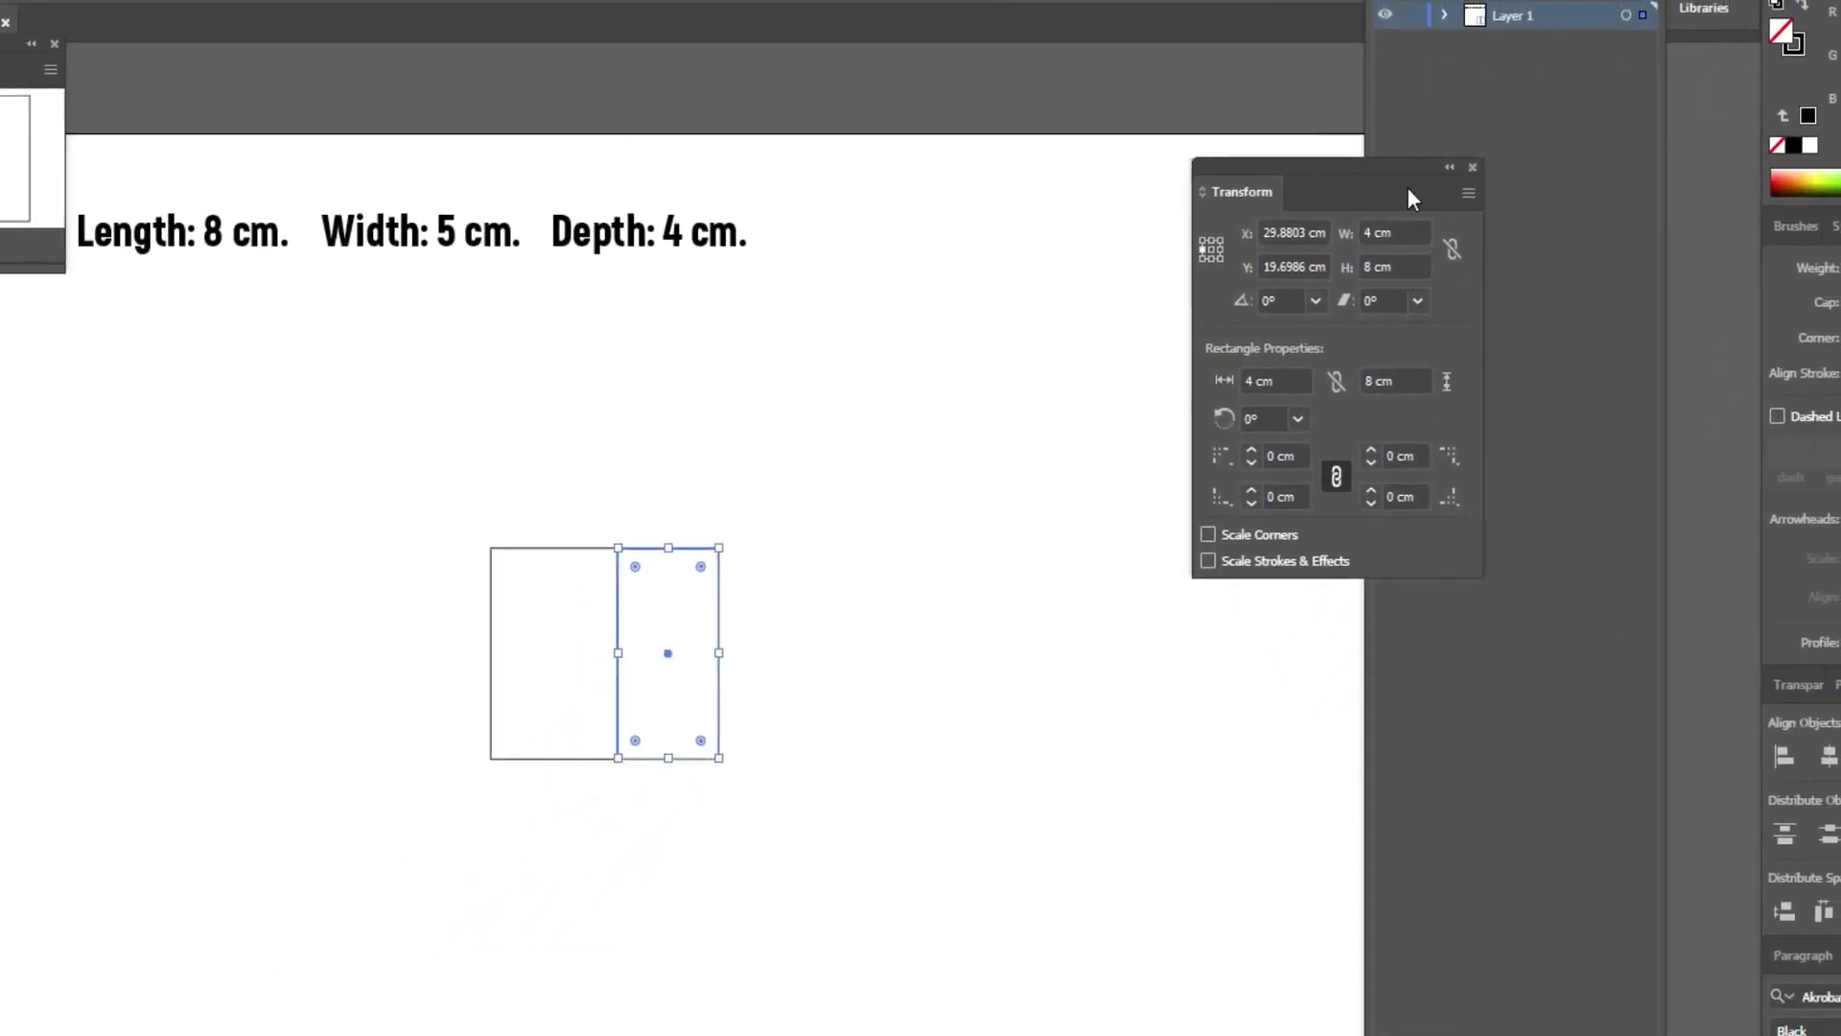
click(1464, 163)
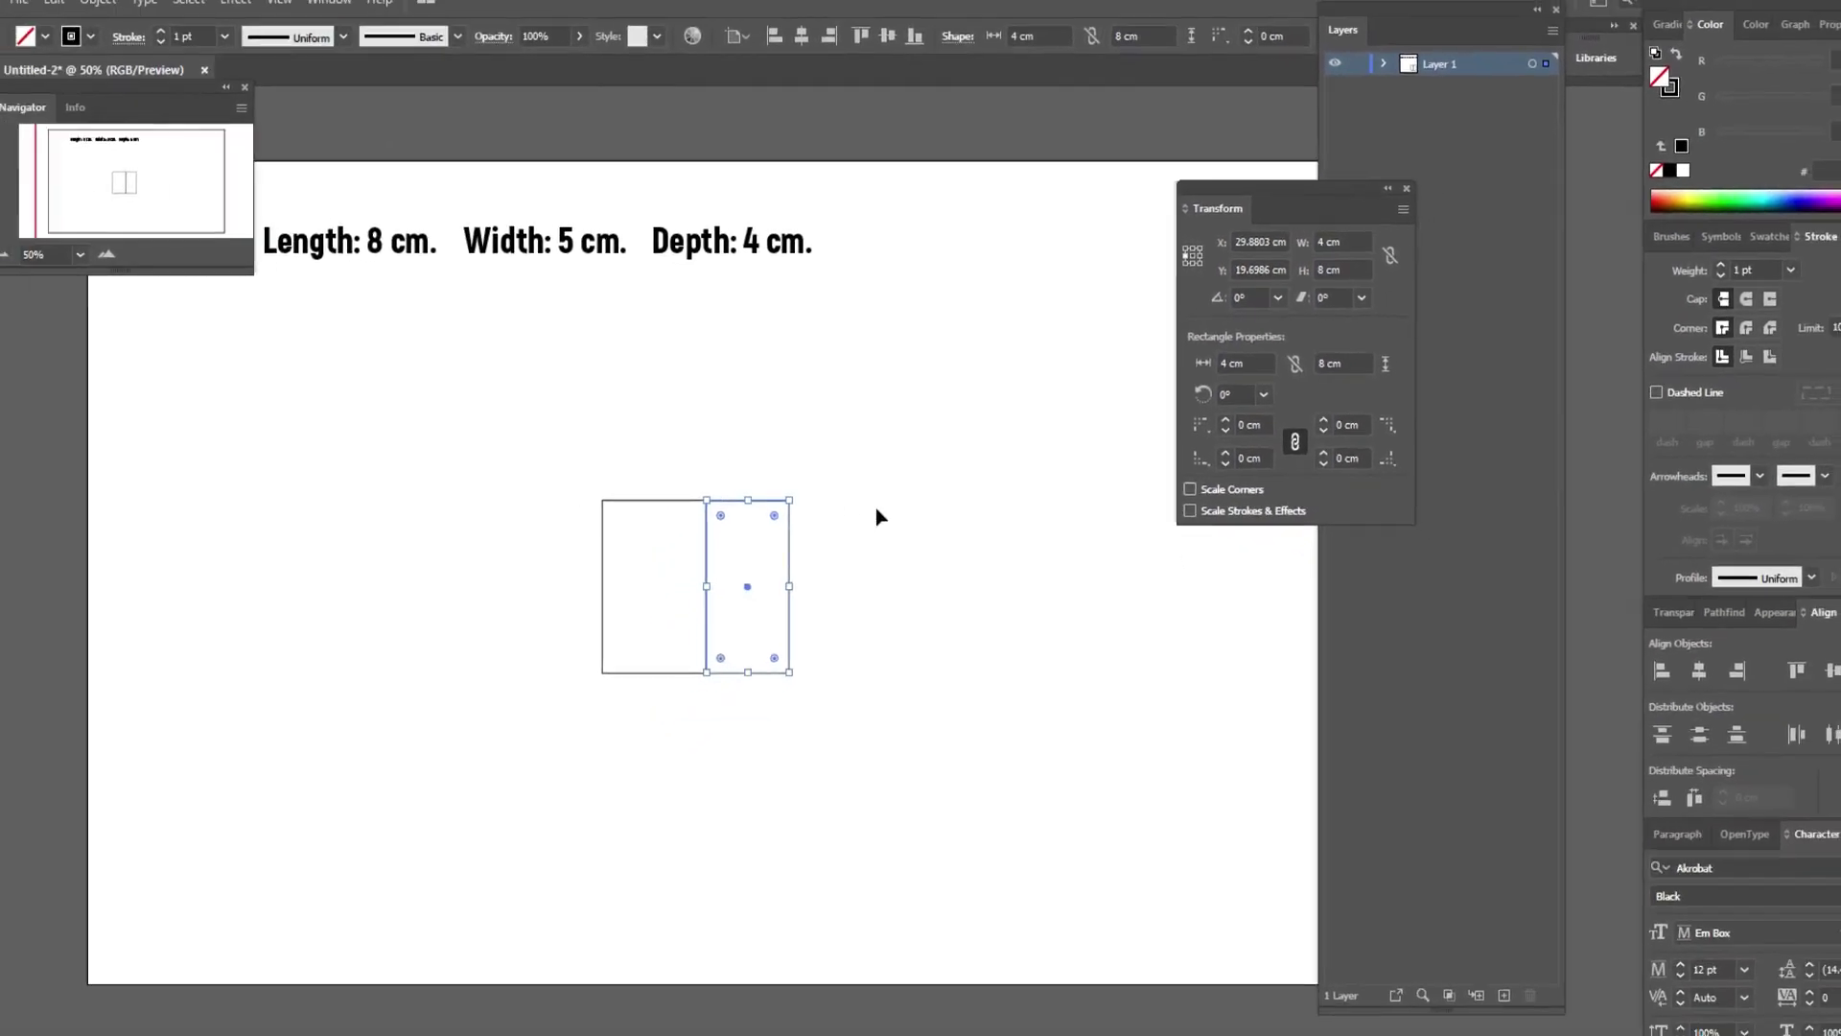
click(705, 640)
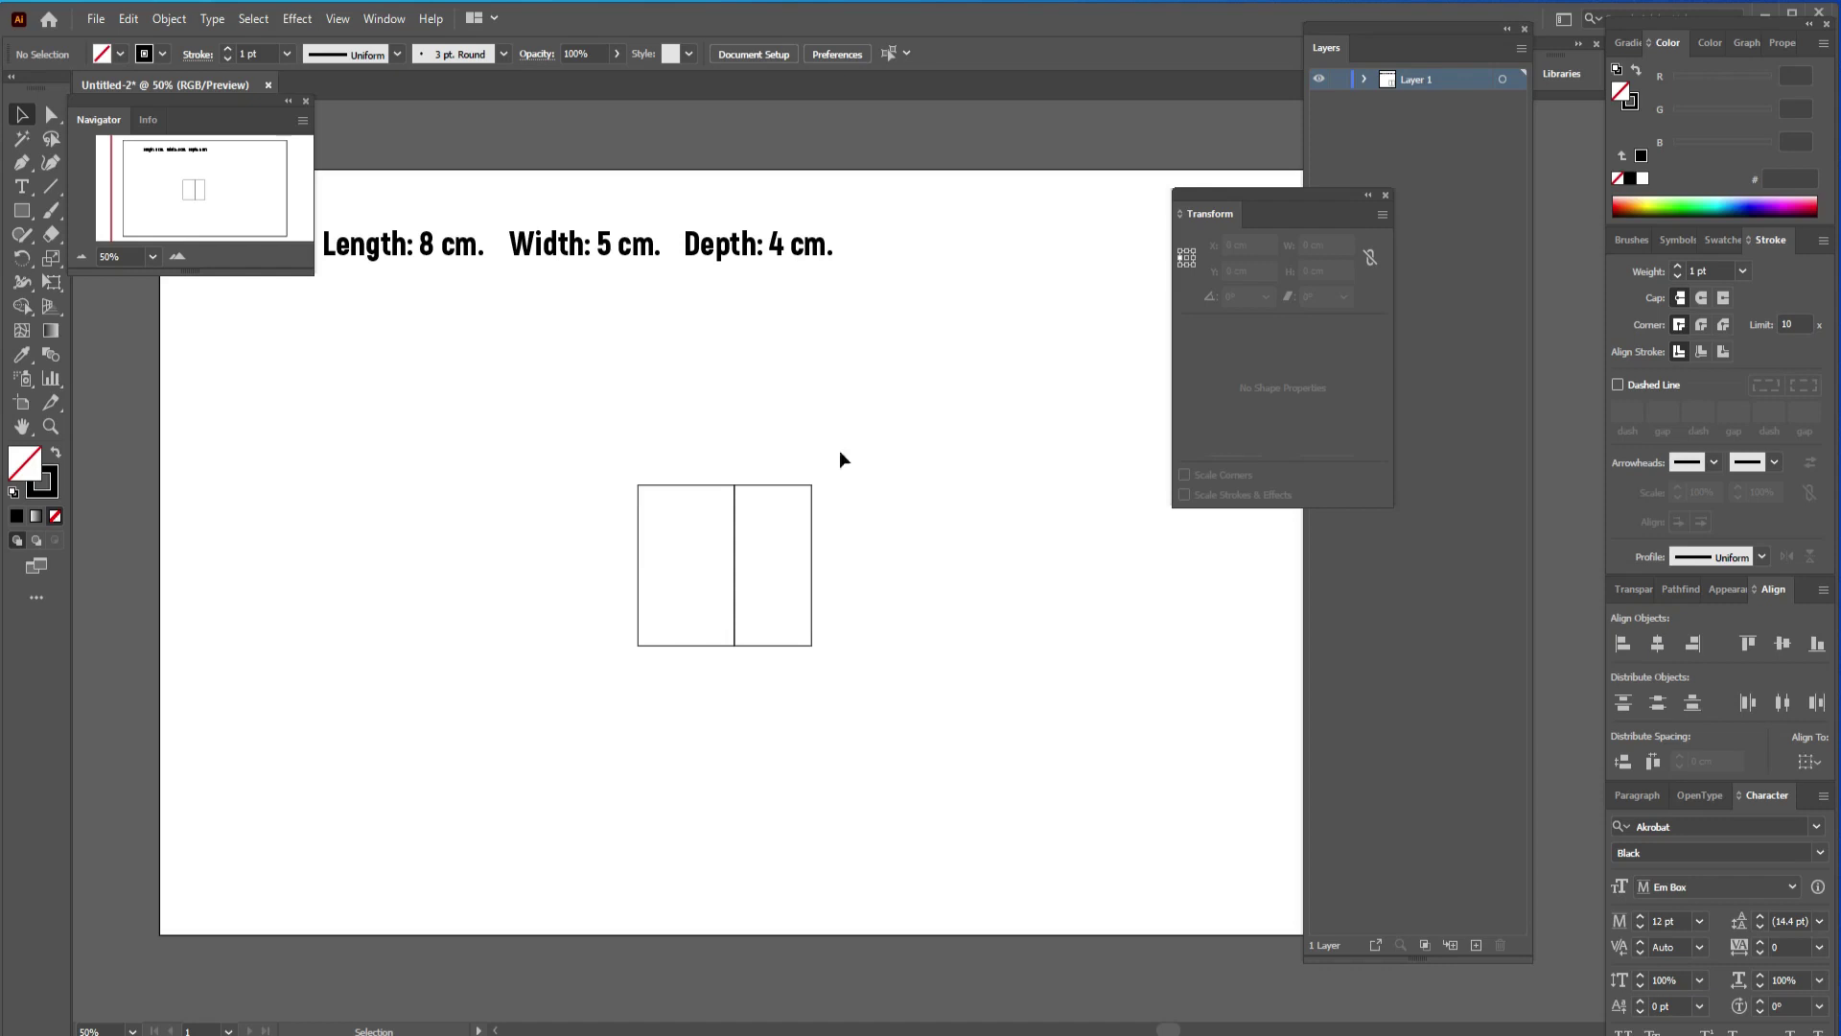
Duplicate both rectangles together and place the copies flush against the left edge of the originals
drag(838, 453, 513, 748)
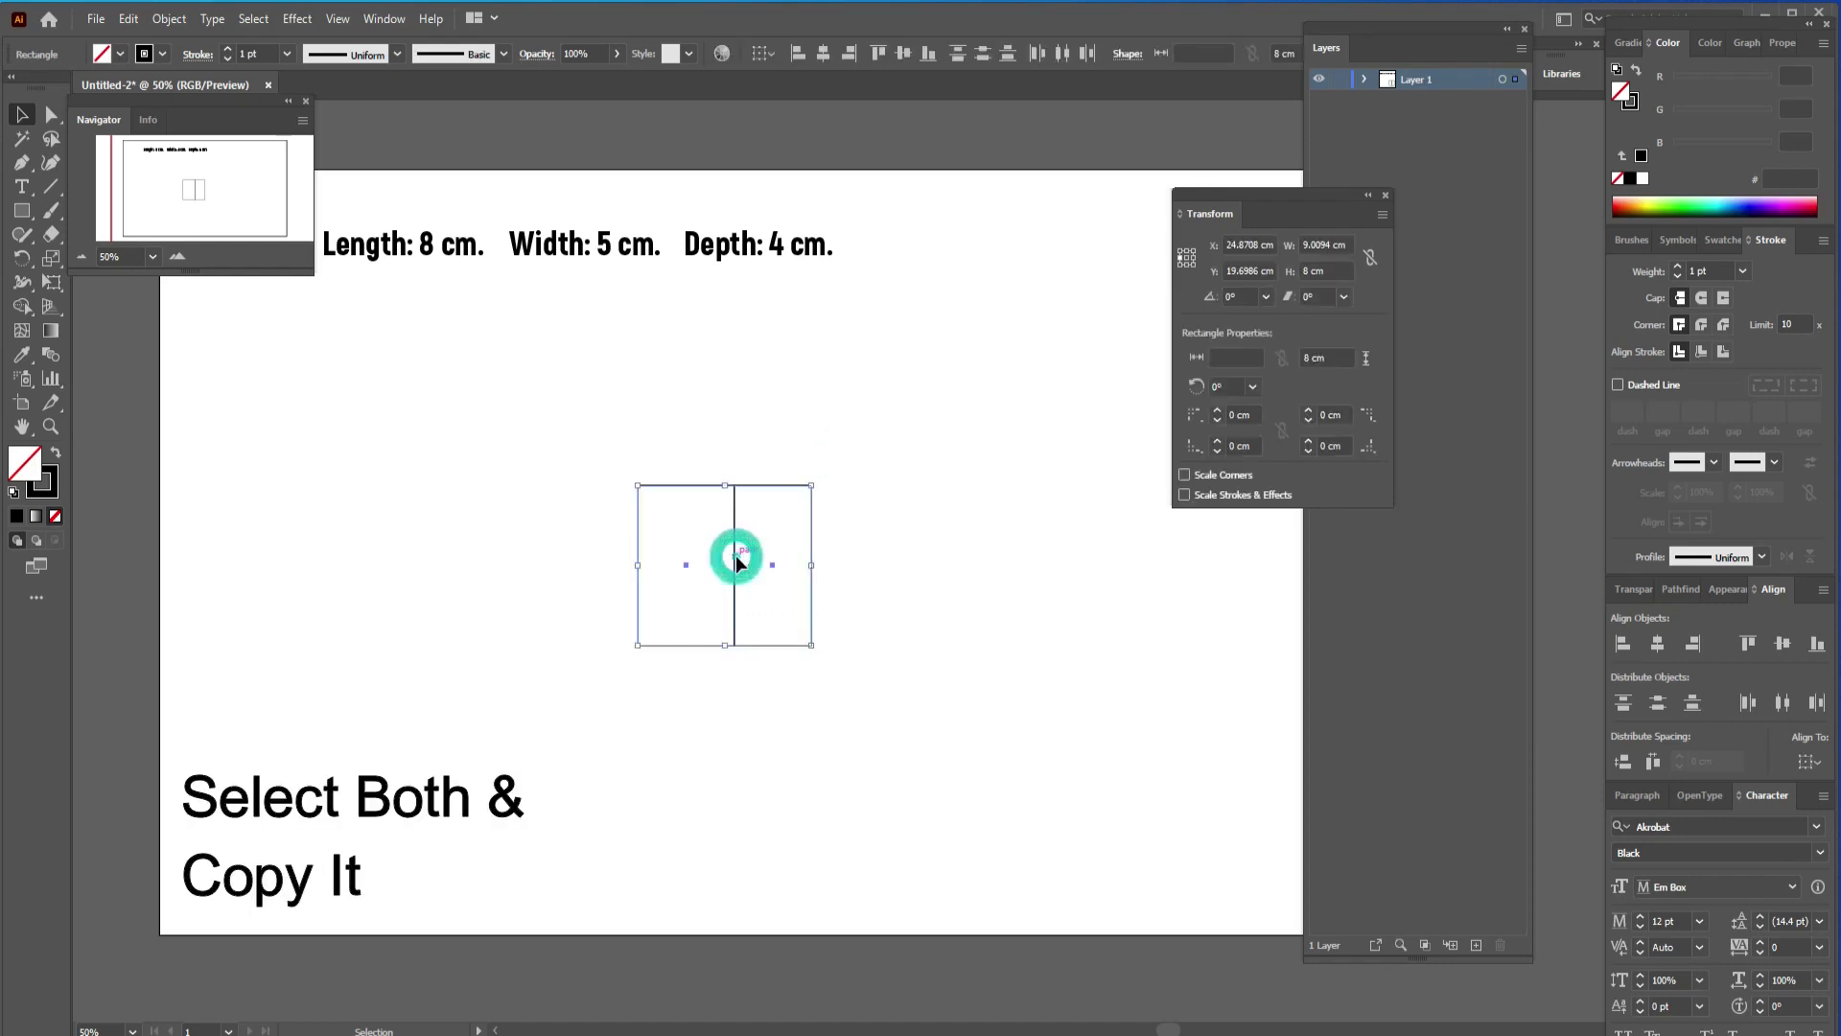
drag(735, 560, 564, 566)
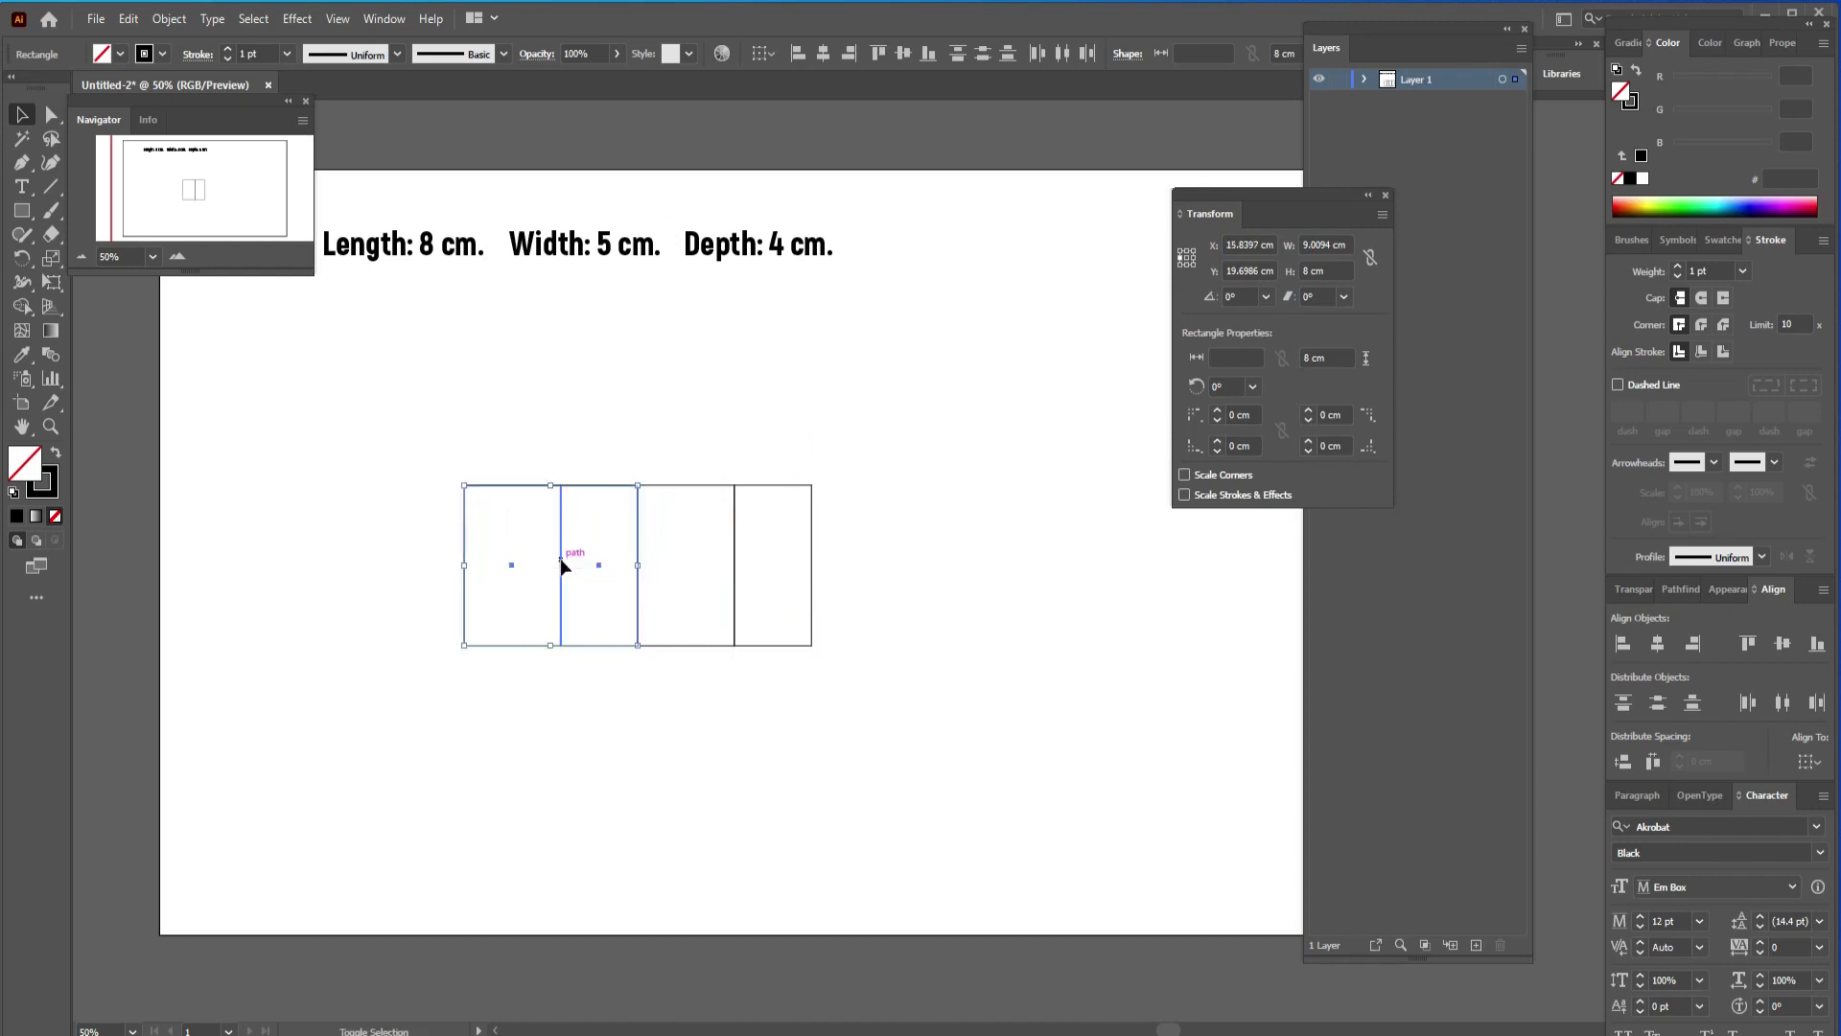
click(935, 561)
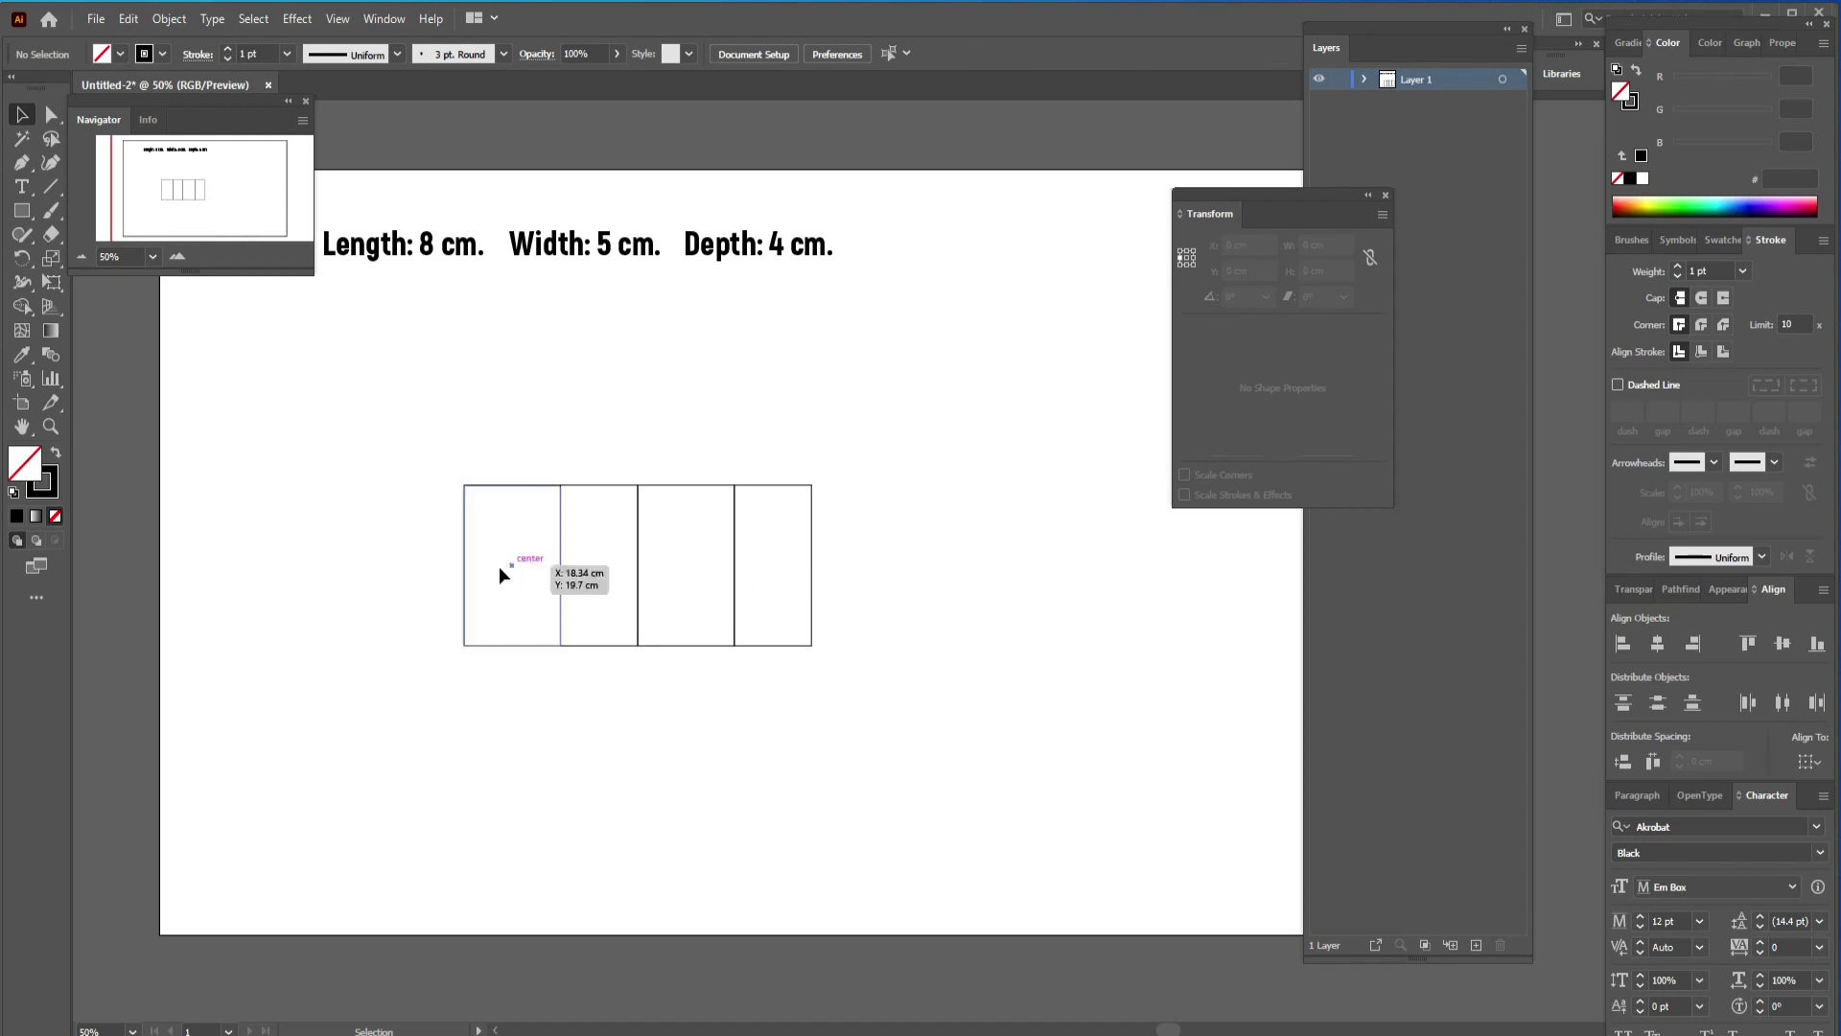
Duplicate the leftmost panel flush against its left edge and set the copy's width to 1.5 cm from the middle-right reference point
click(467, 568)
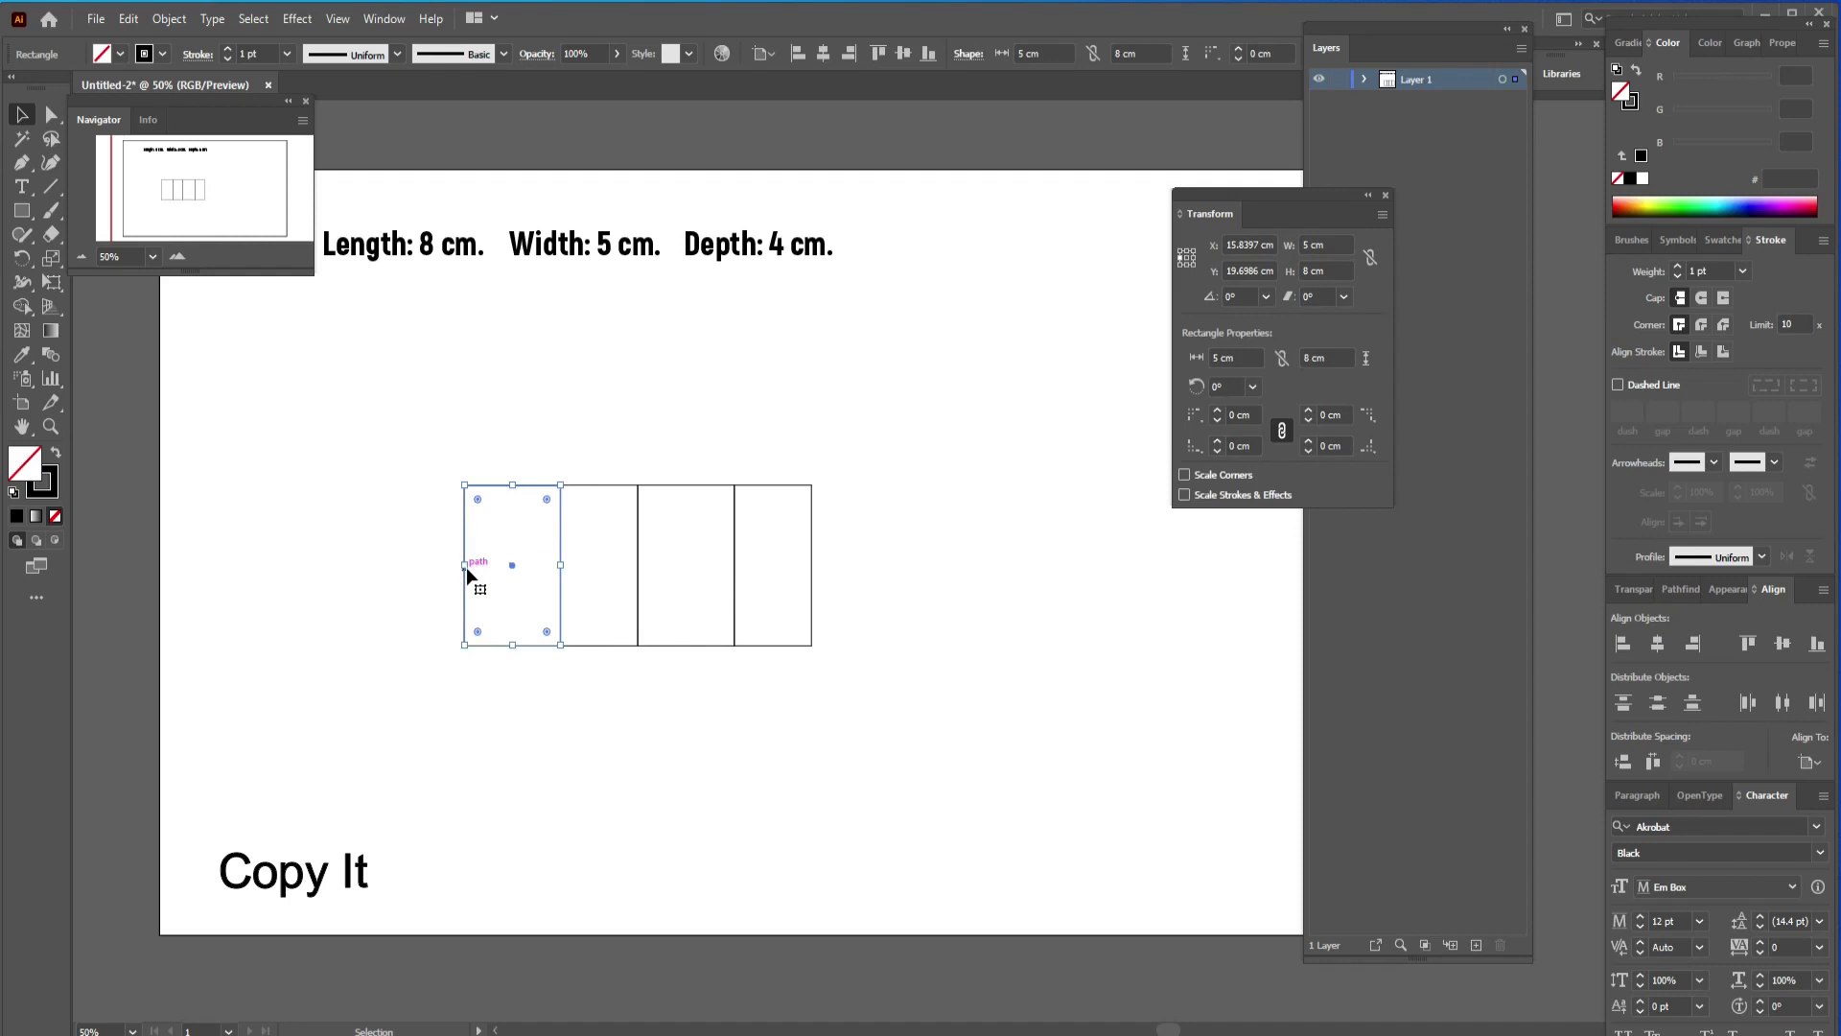
drag(510, 564, 416, 563)
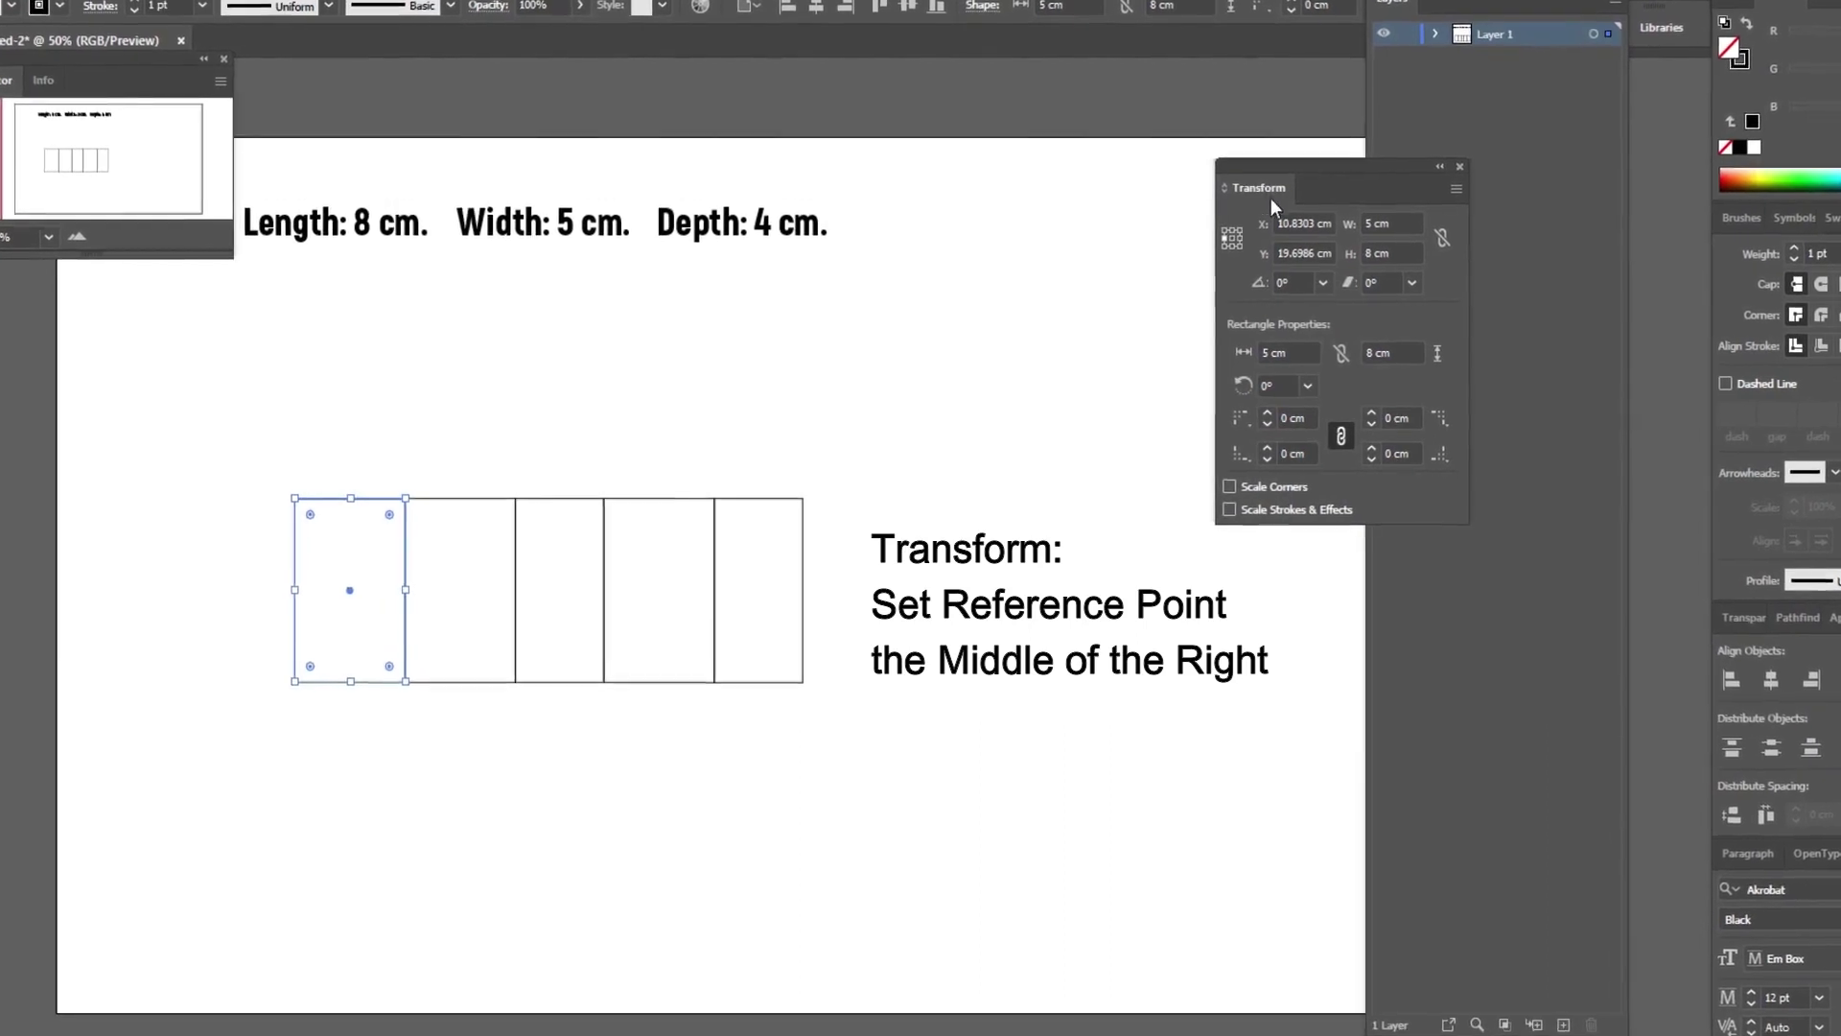
click(1242, 237)
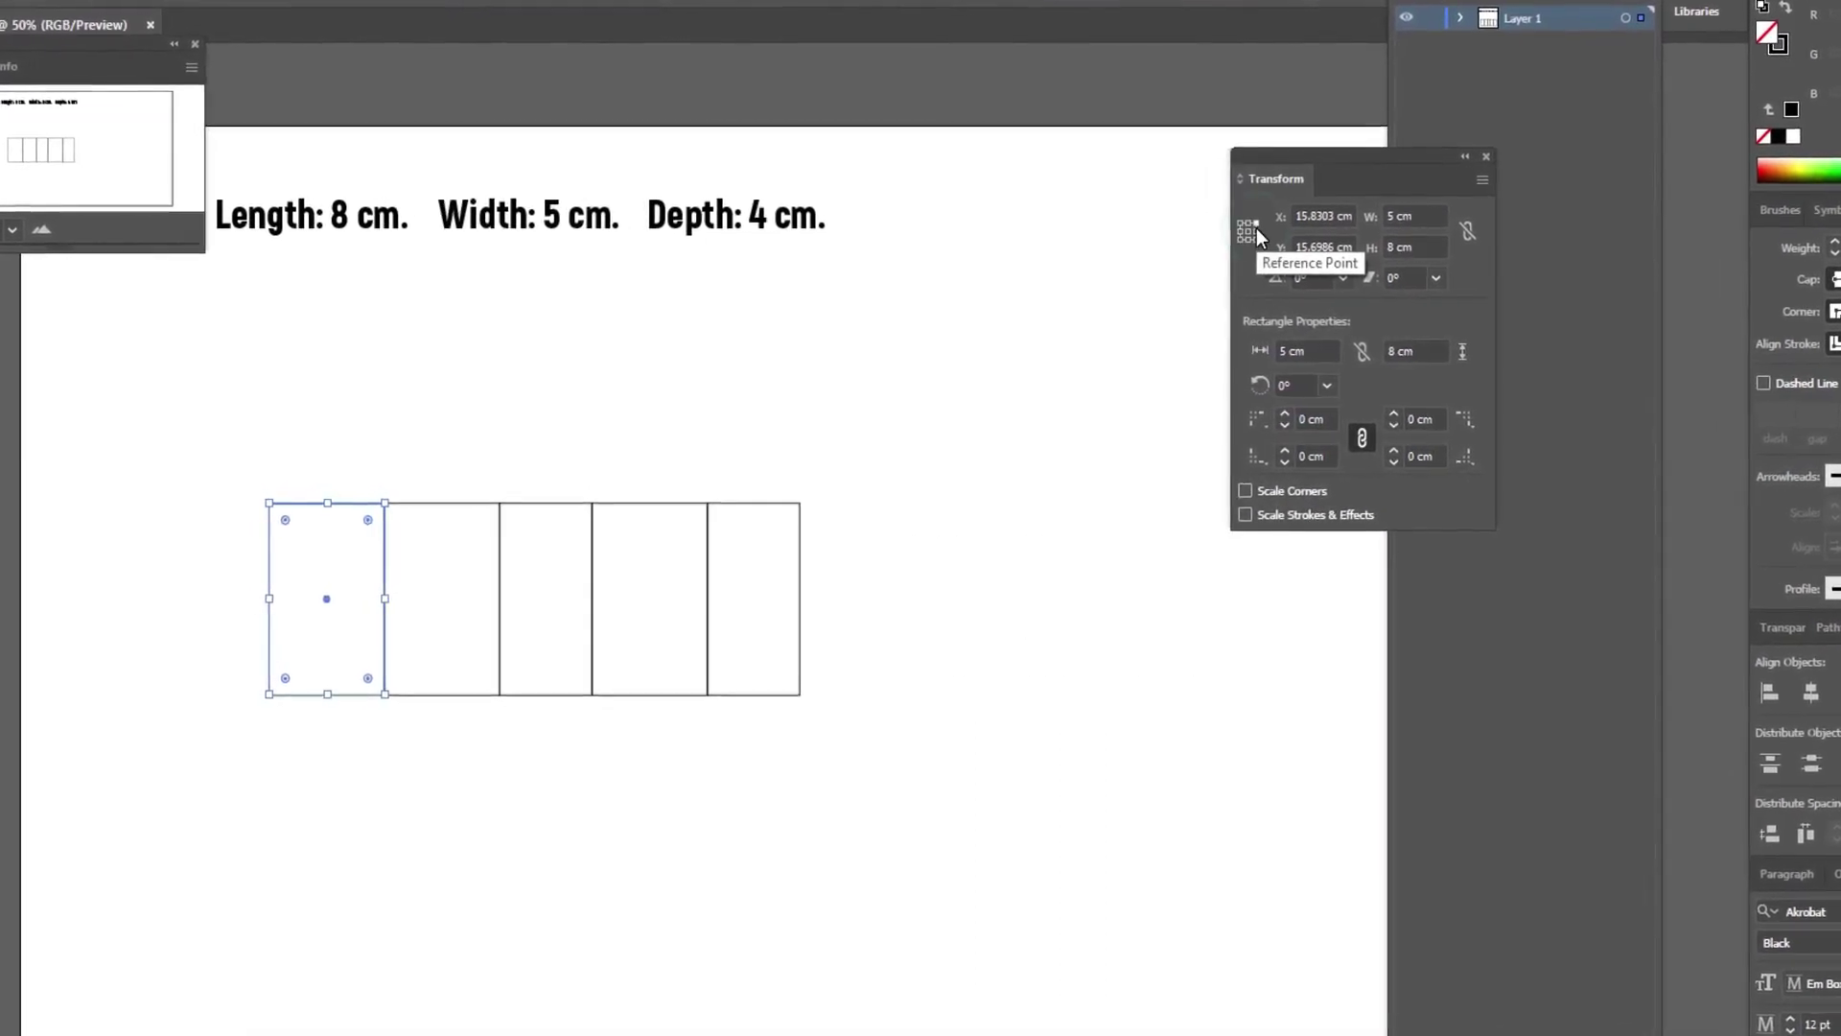
click(1260, 230)
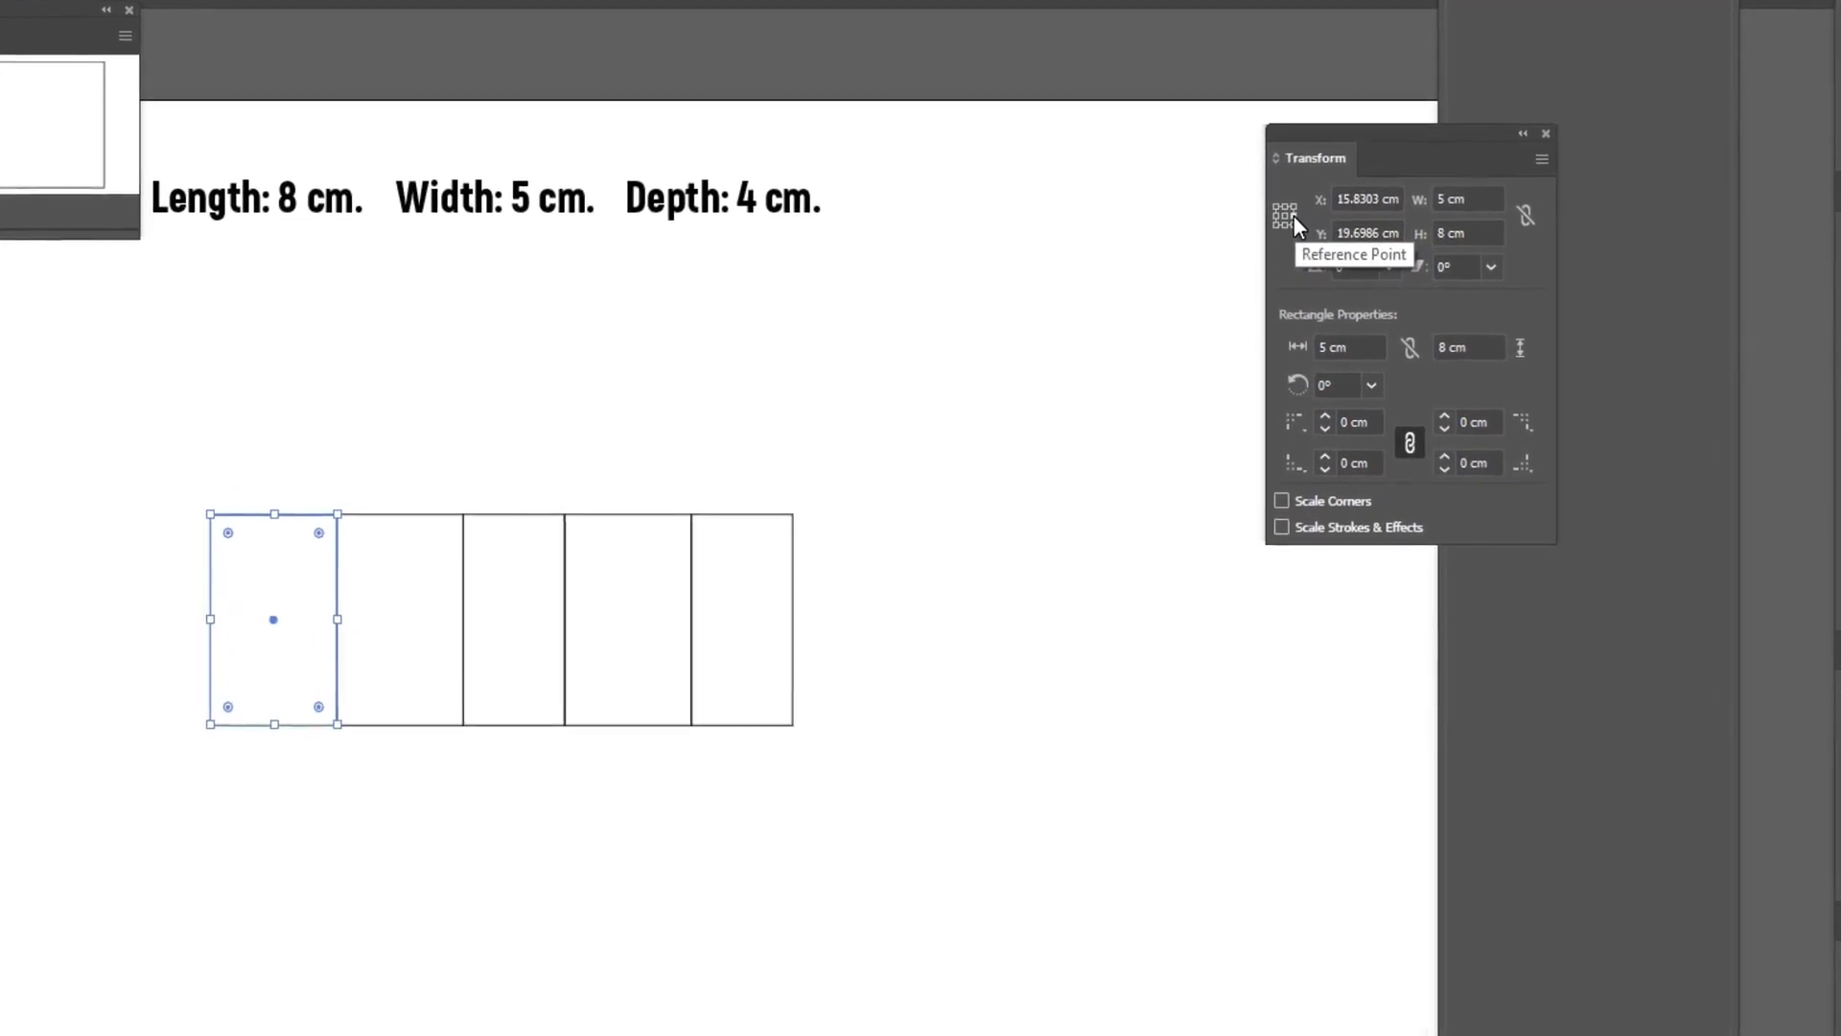
click(1486, 199)
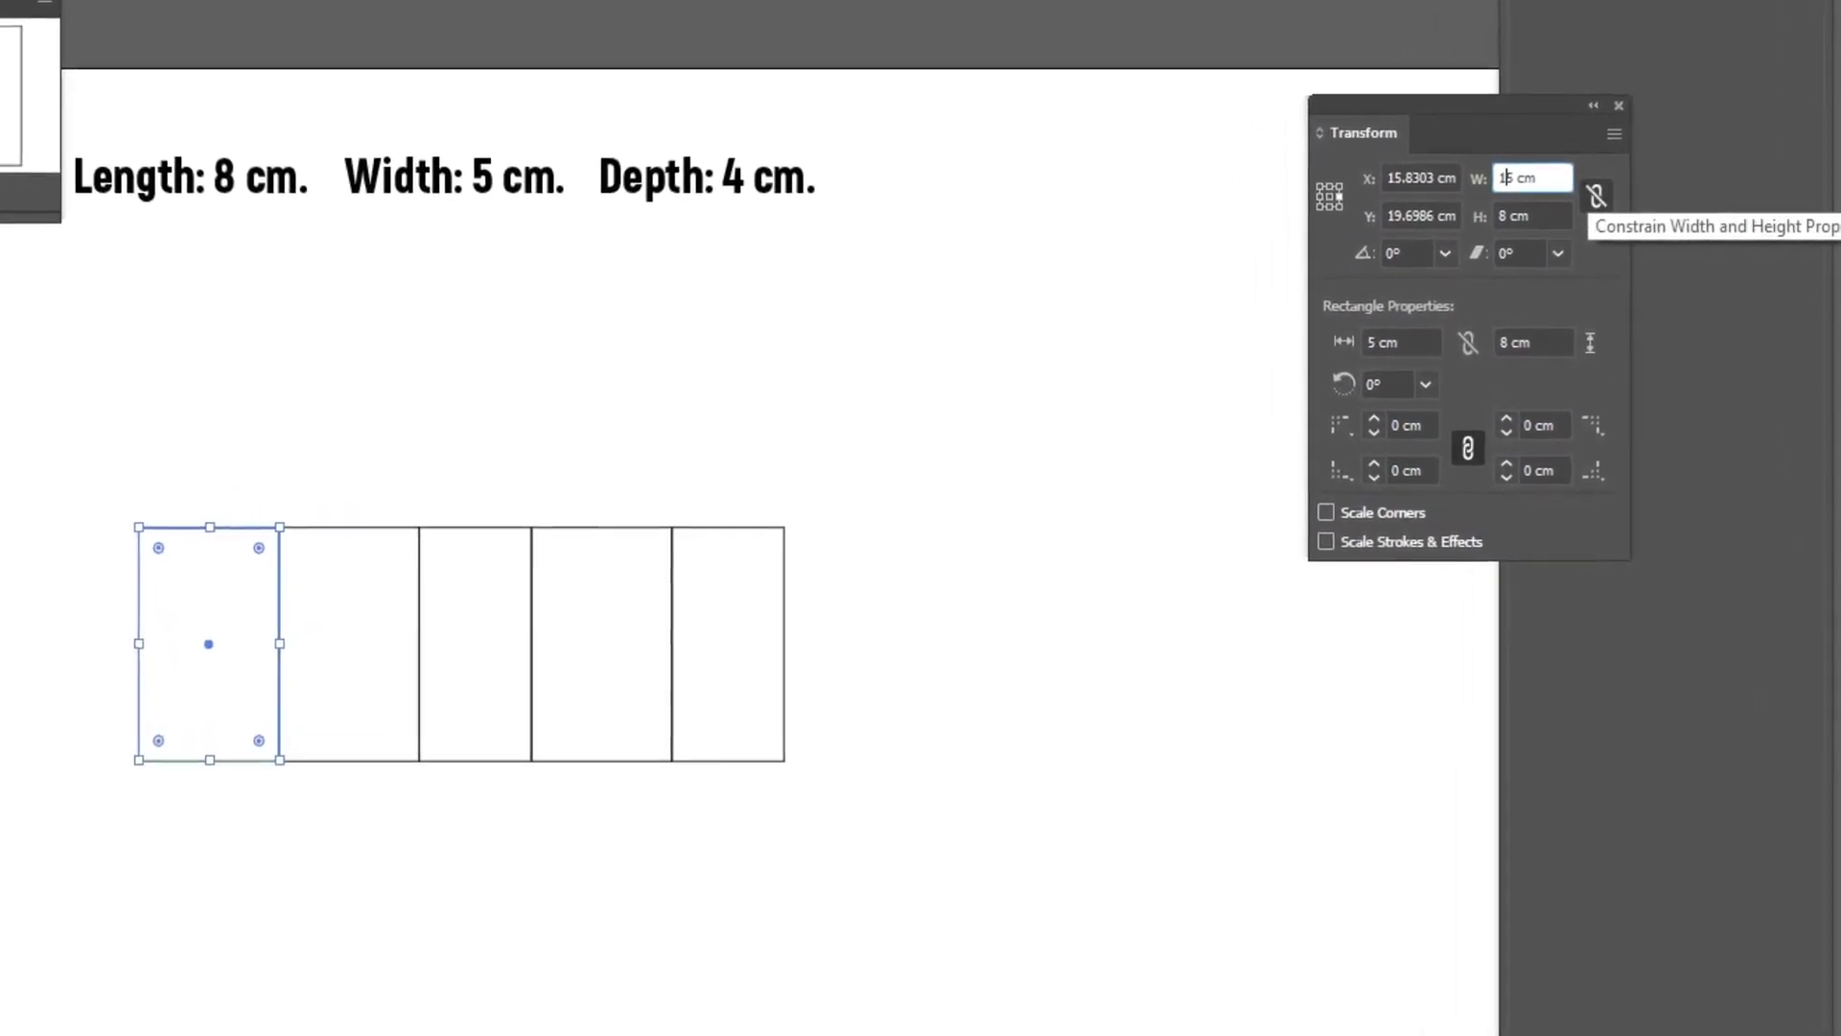
text(1)
text(.5)
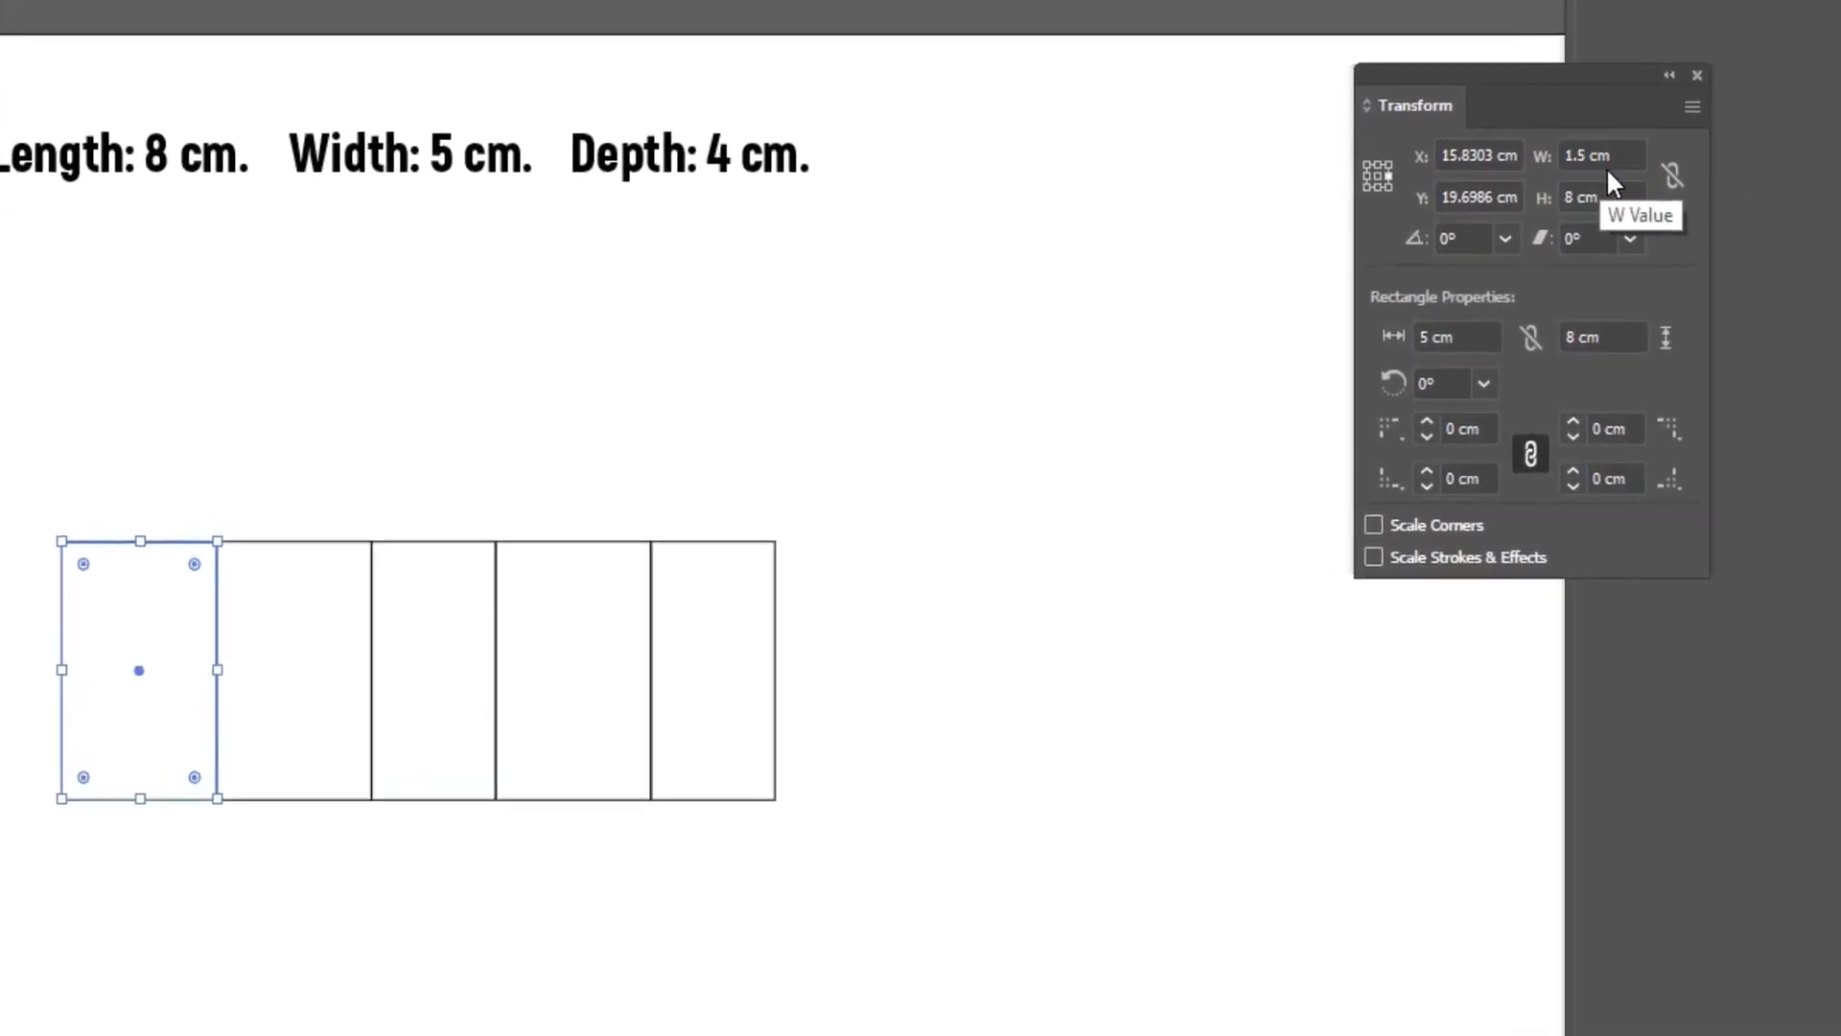
key(Return)
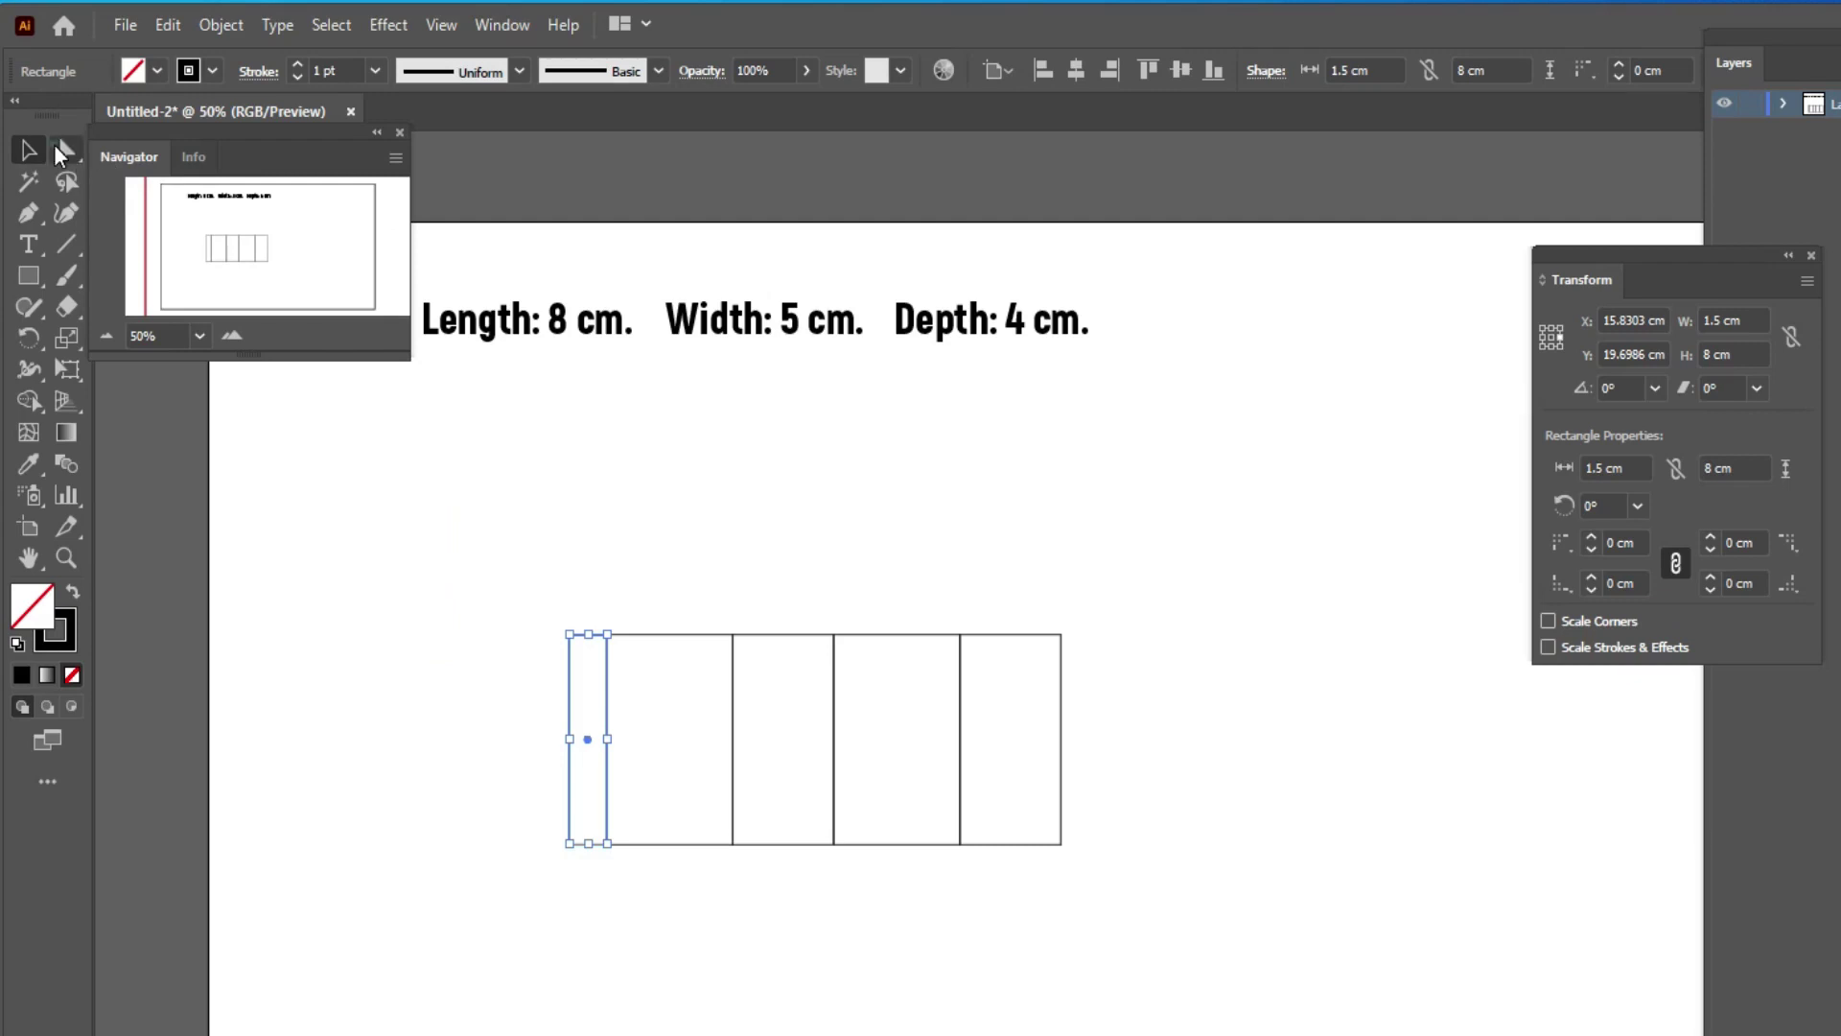
Taper the narrow glue flap by moving its outer upper corner down and outer lower corner up about 0.2 cm each
click(66, 149)
click(565, 542)
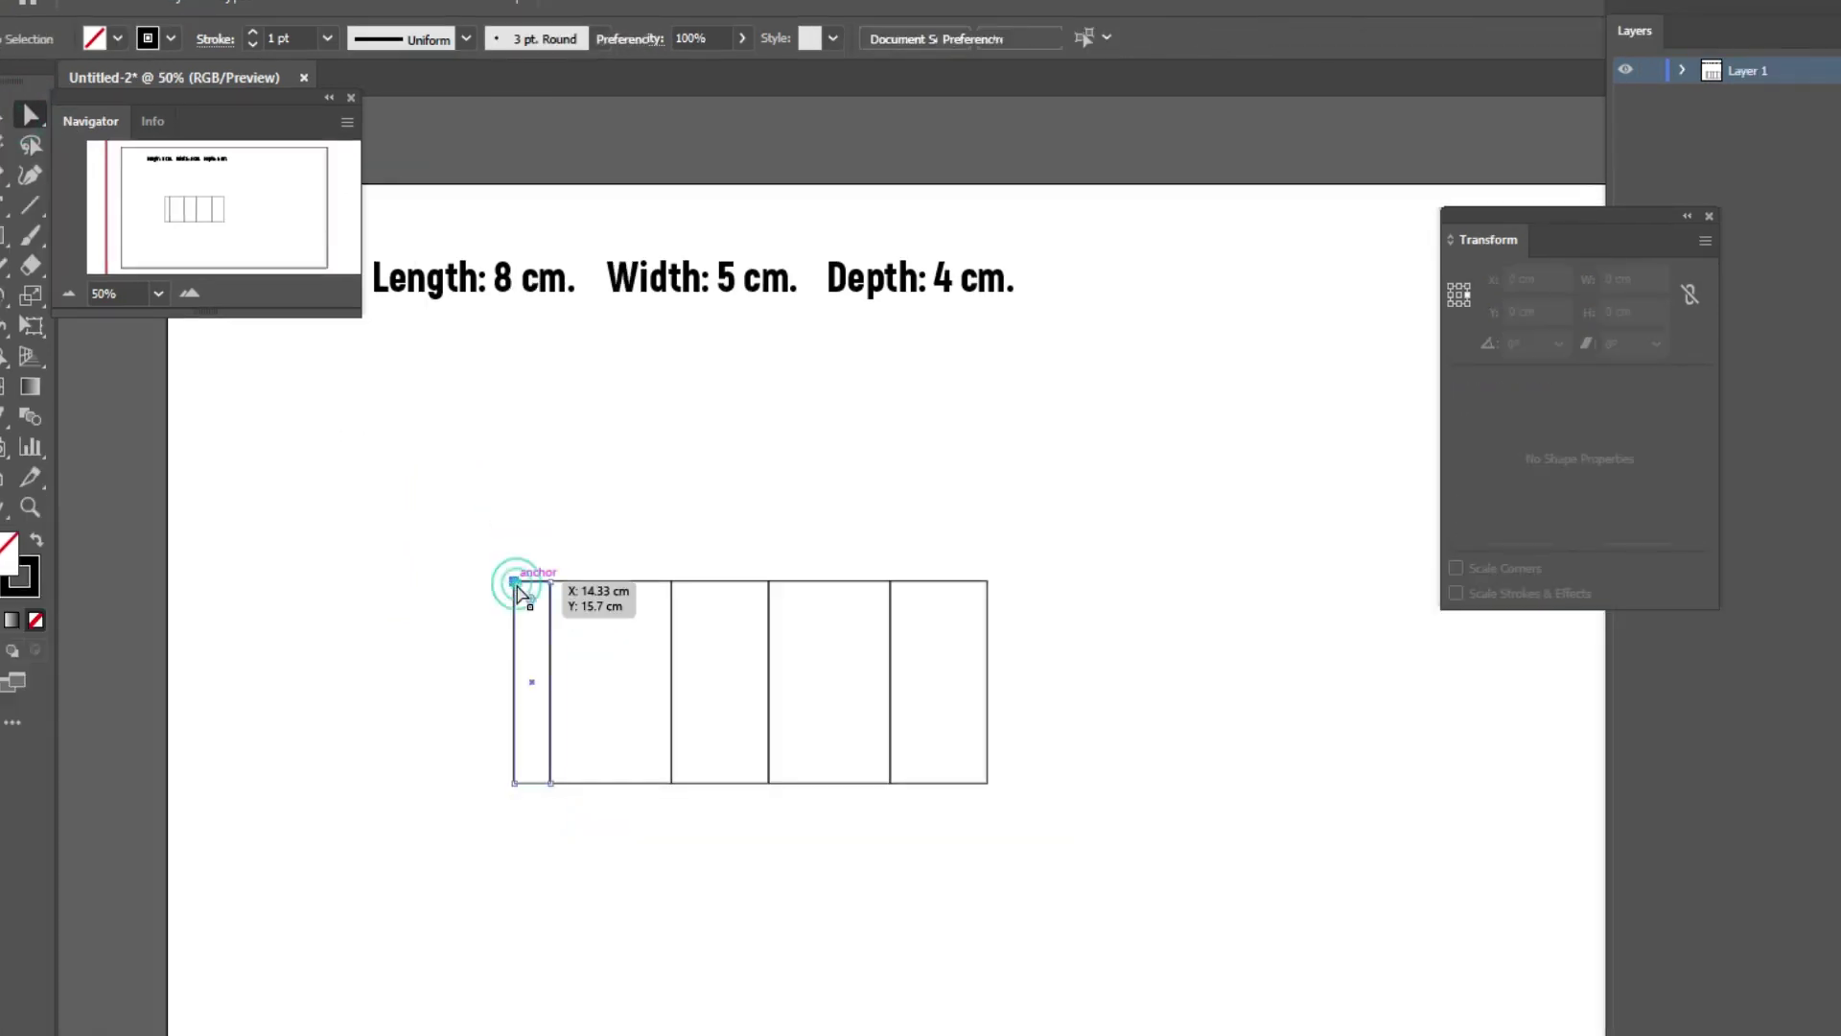
click(516, 583)
key(Down)
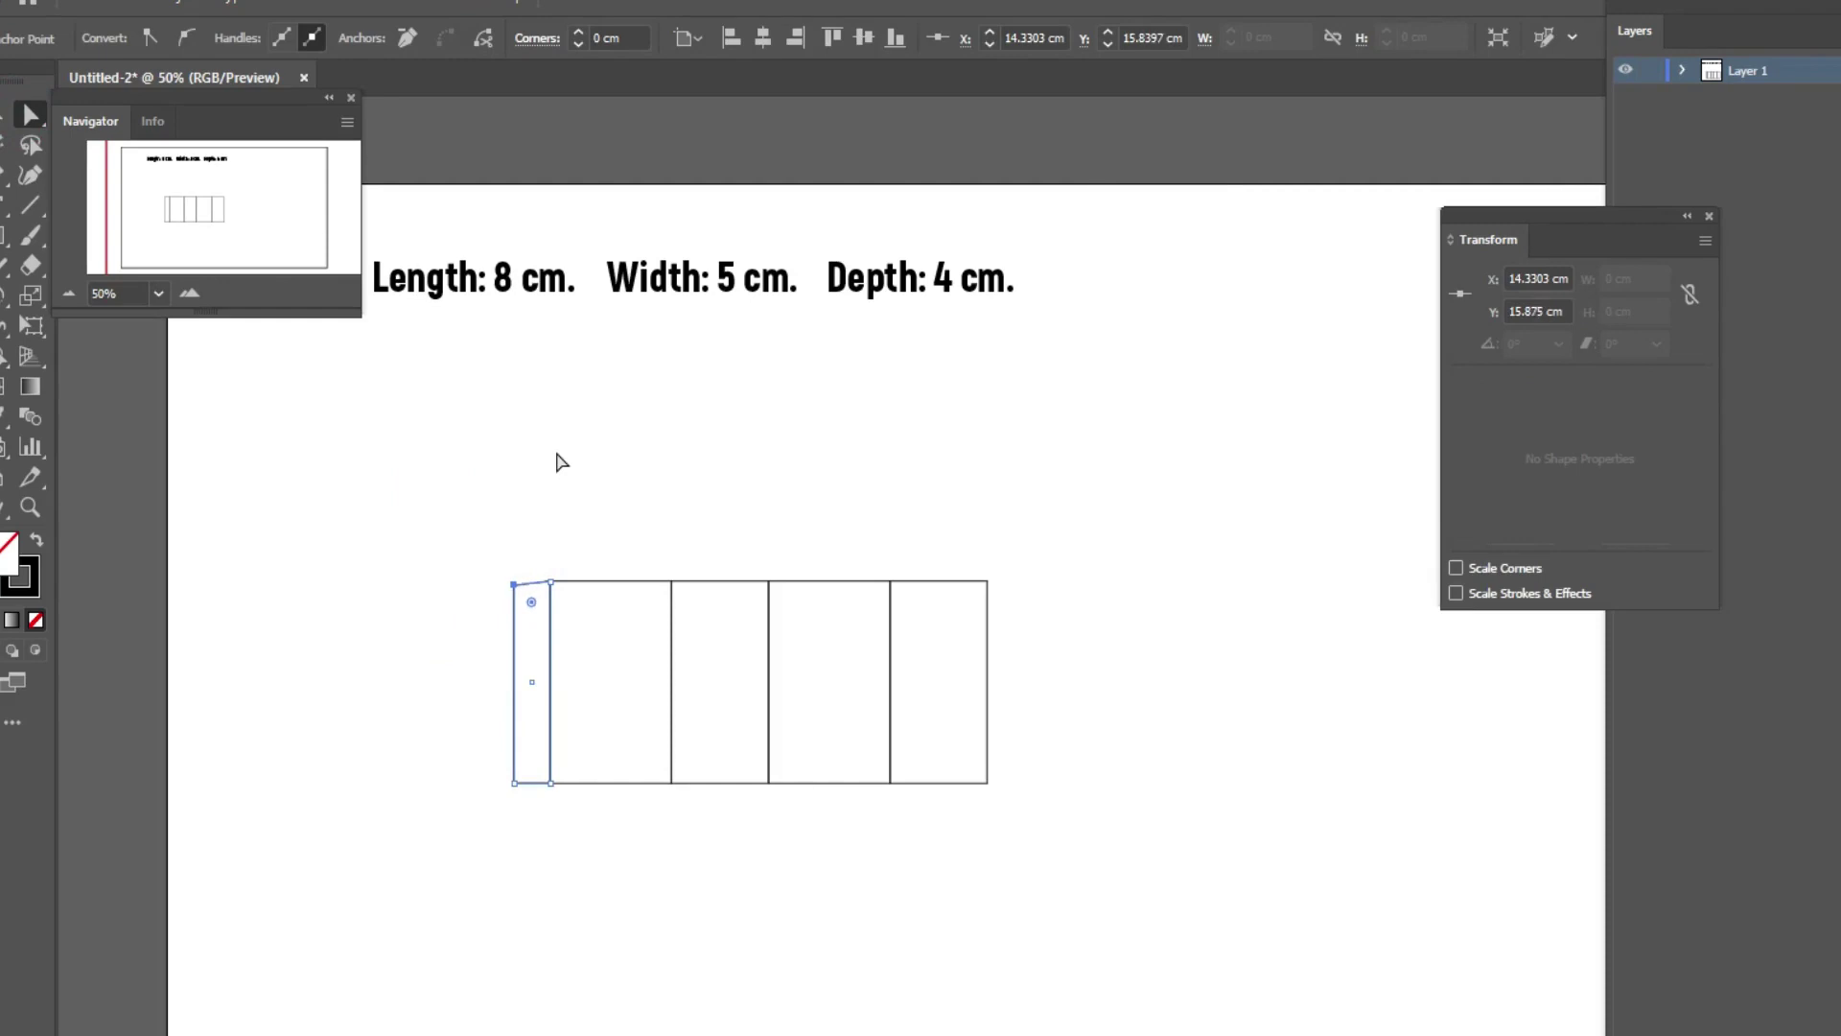
click(526, 831)
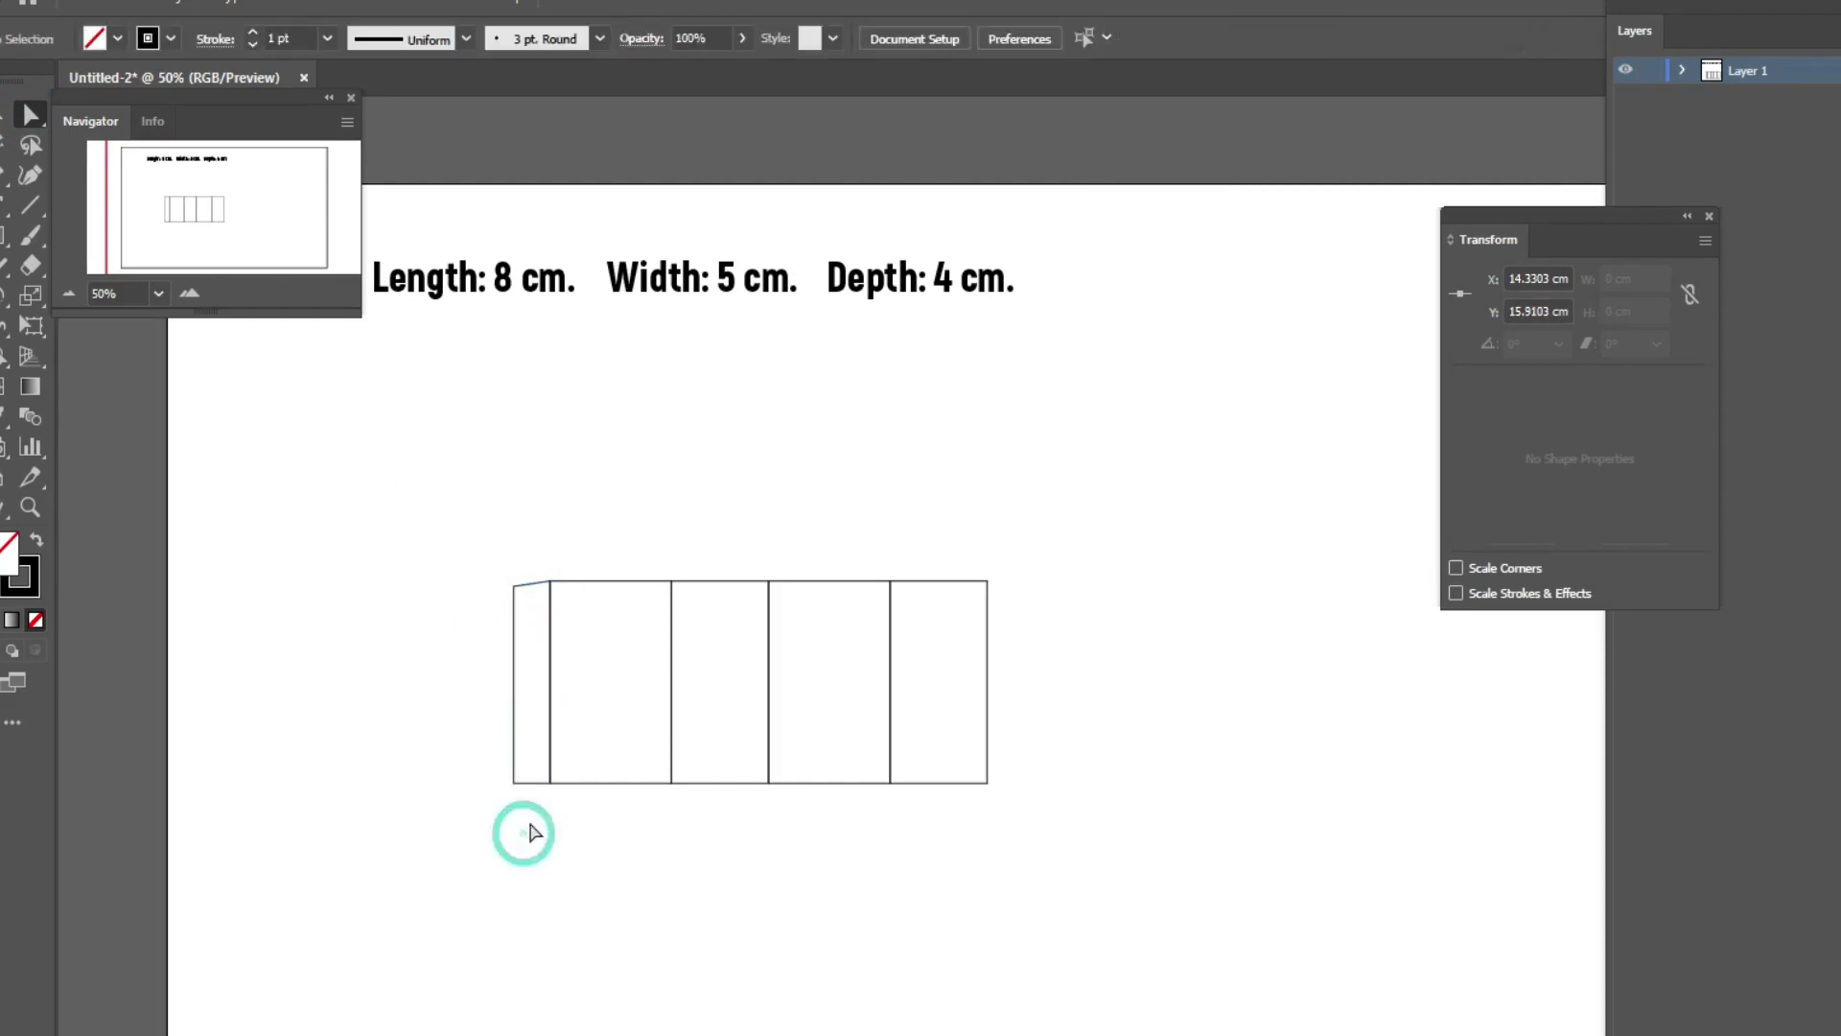
drag(490, 769, 490, 768)
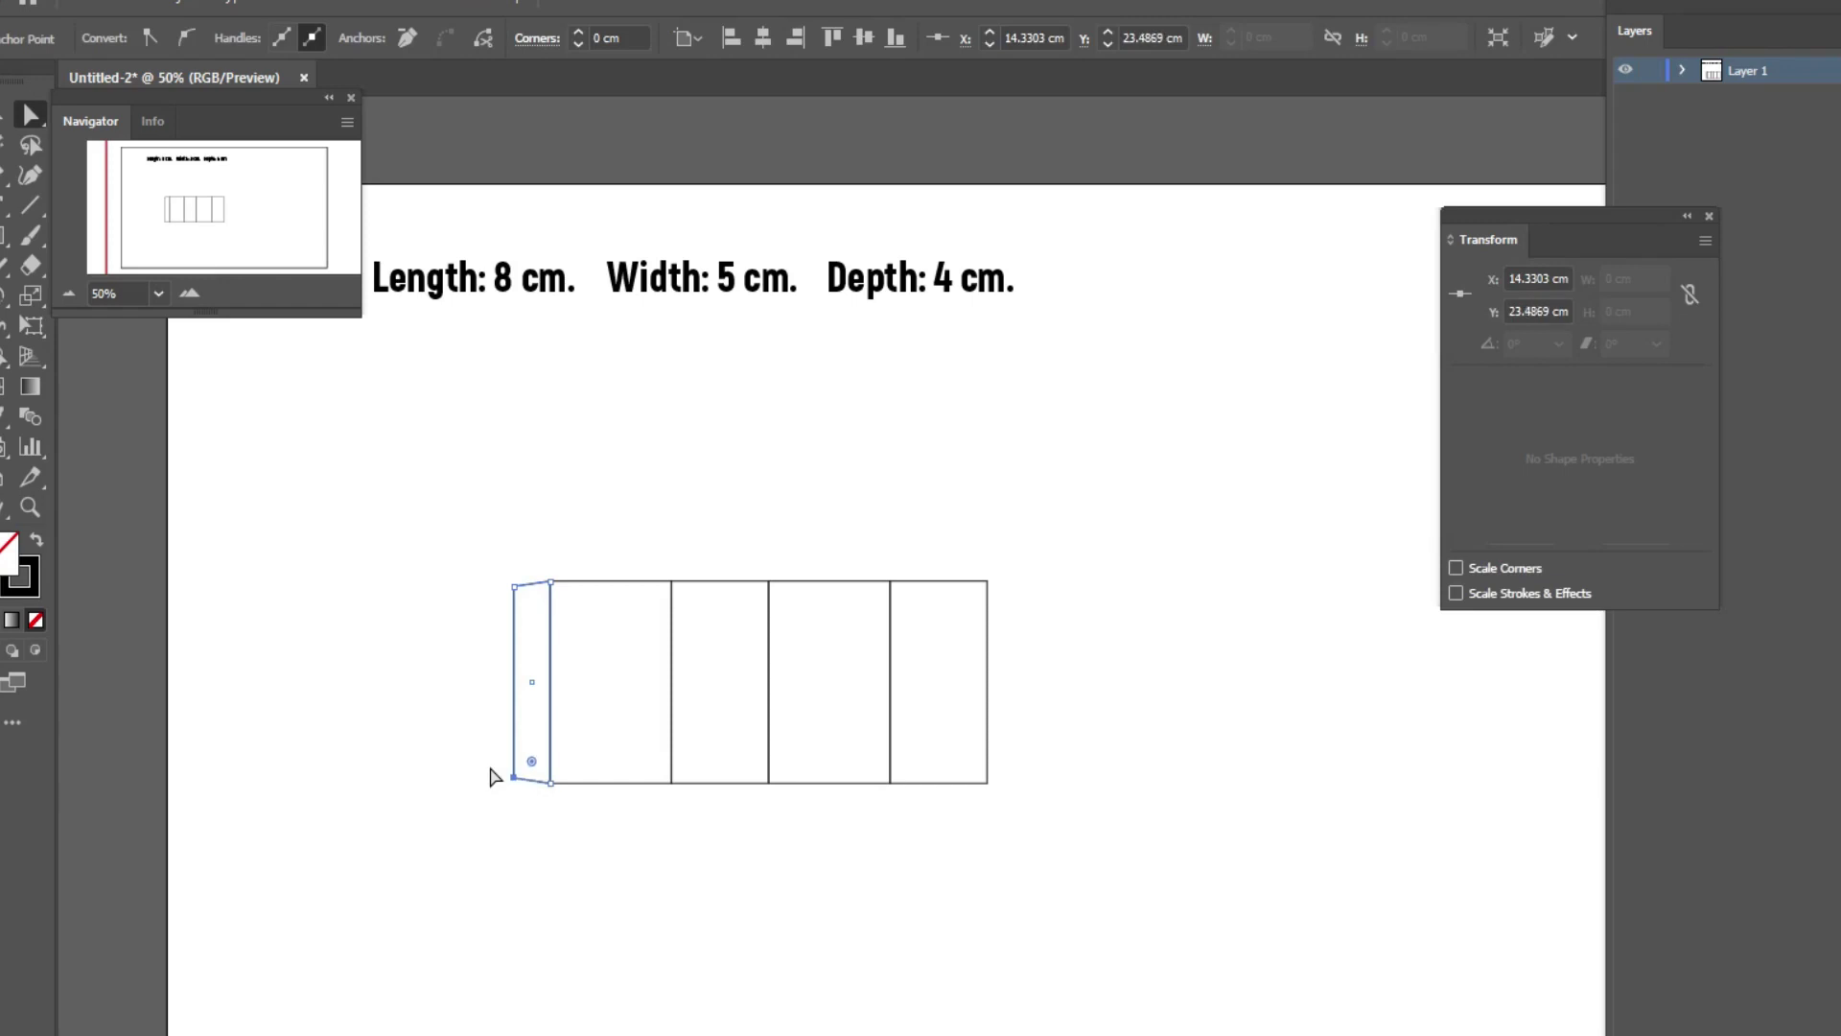
click(490, 774)
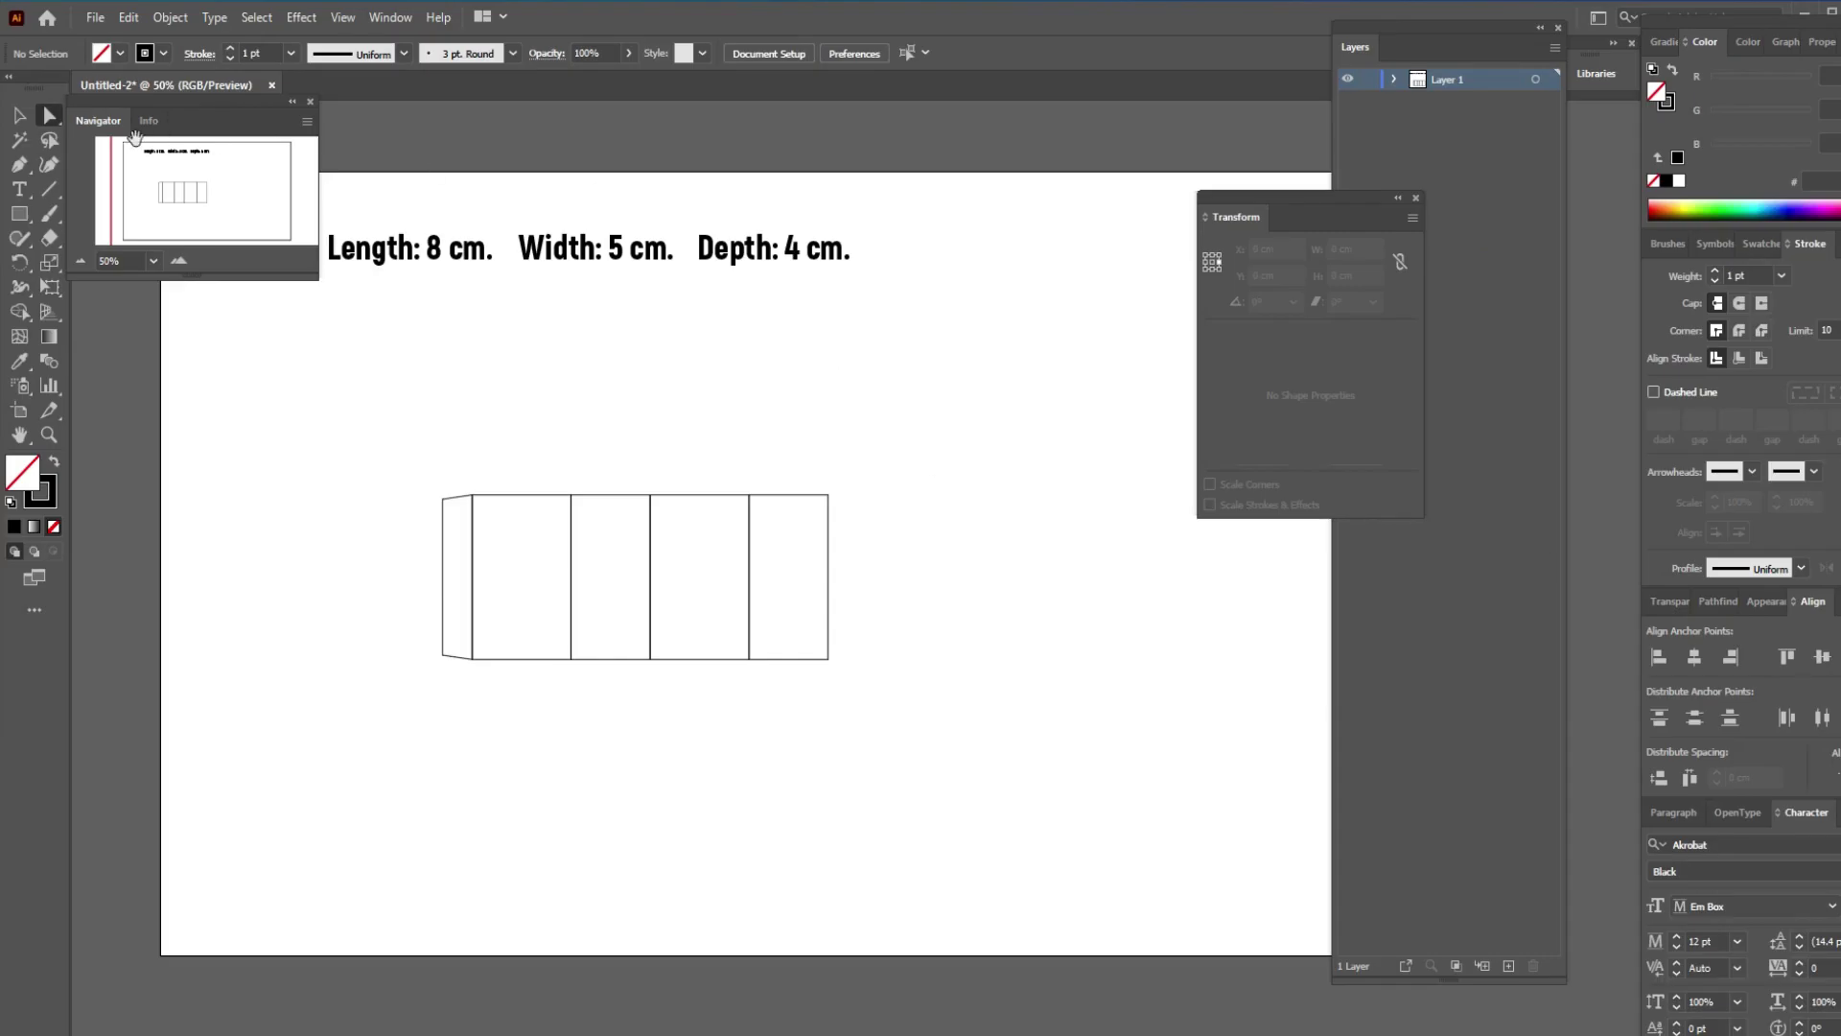
Duplicate the right-hand 5 cm wide panel and place the copy directly above it, flush with its top edge
click(691, 495)
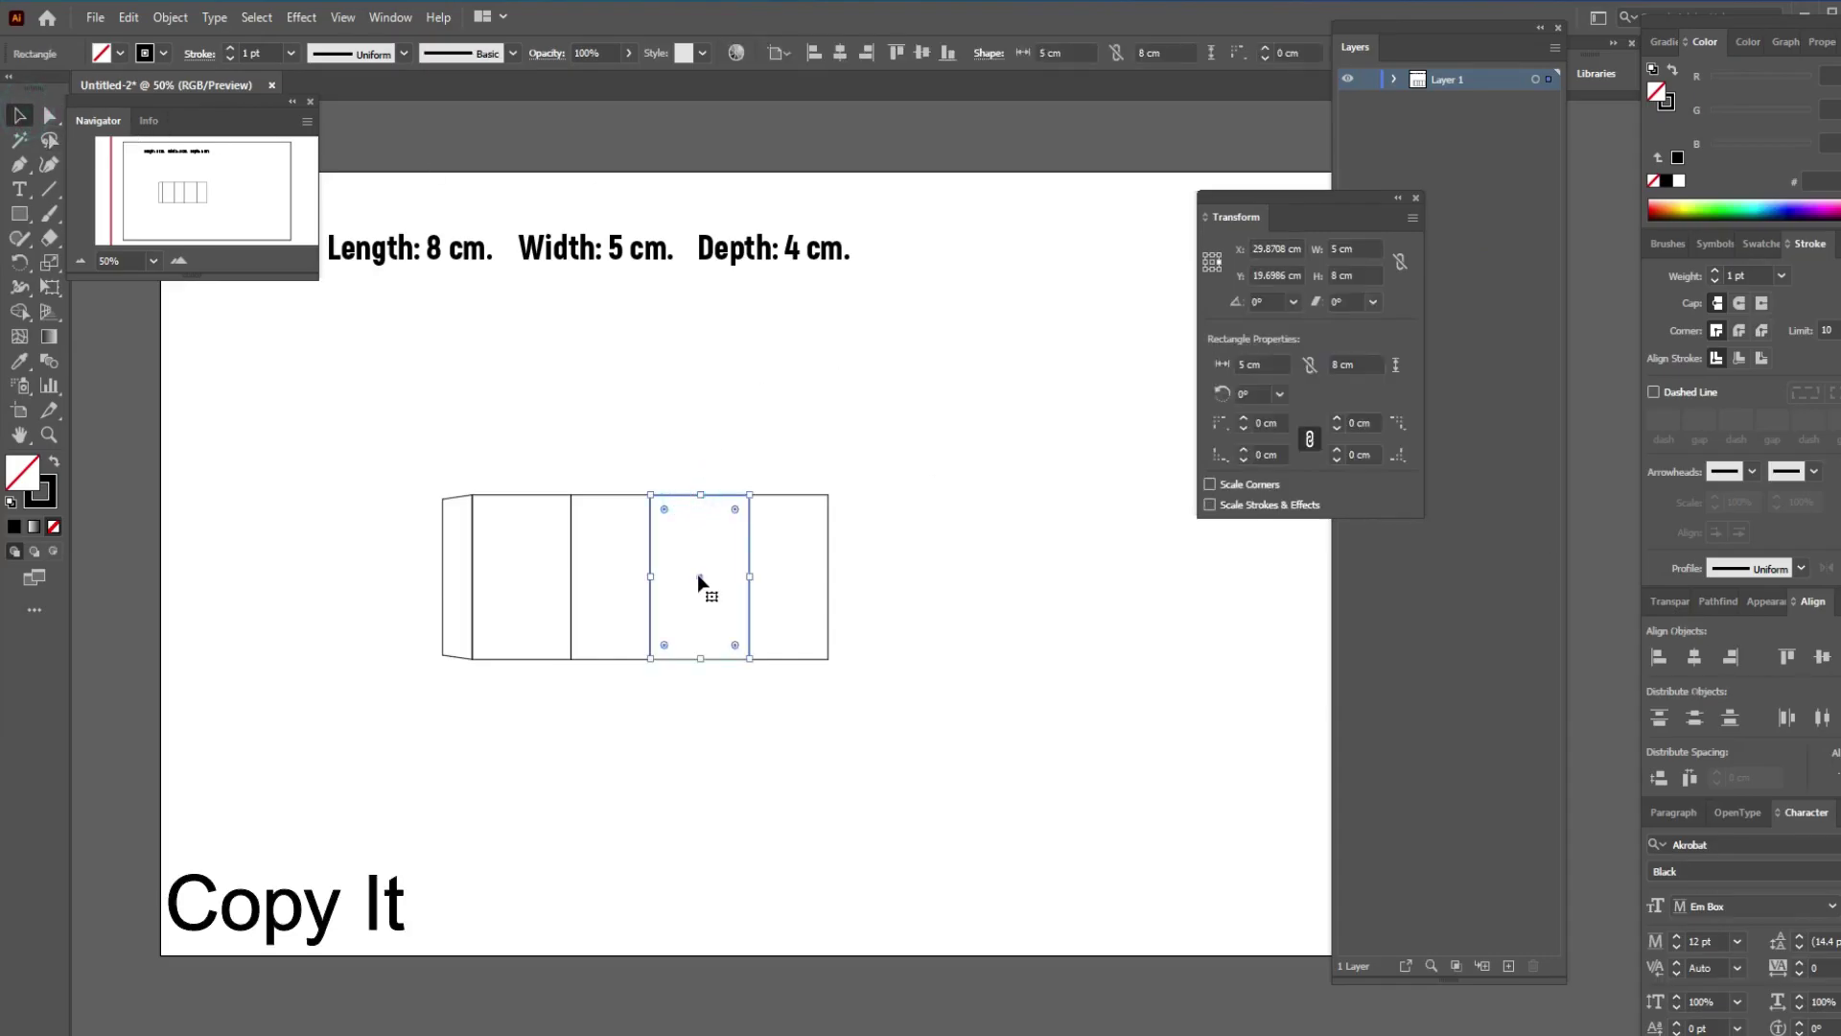
drag(698, 573, 701, 435)
drag(700, 419, 697, 411)
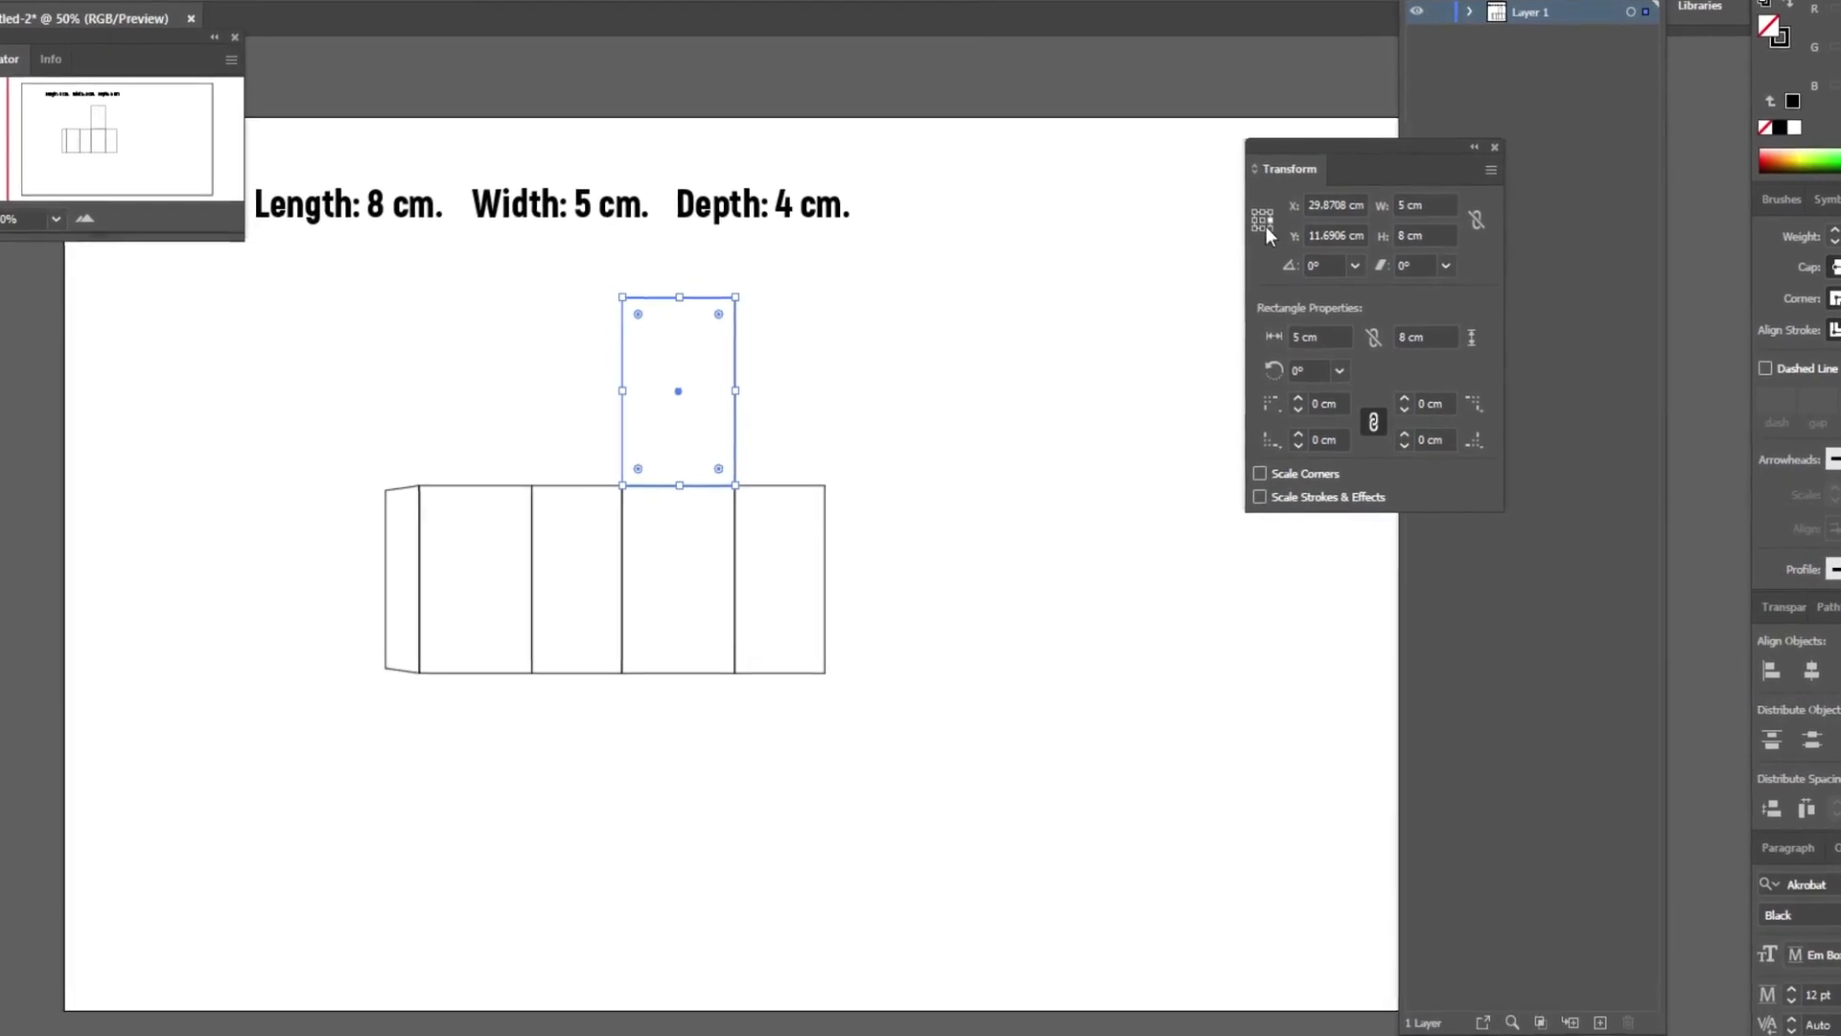
Set the upper copy's height to 5 cm from the bottom-middle reference point and deselect it
click(1273, 219)
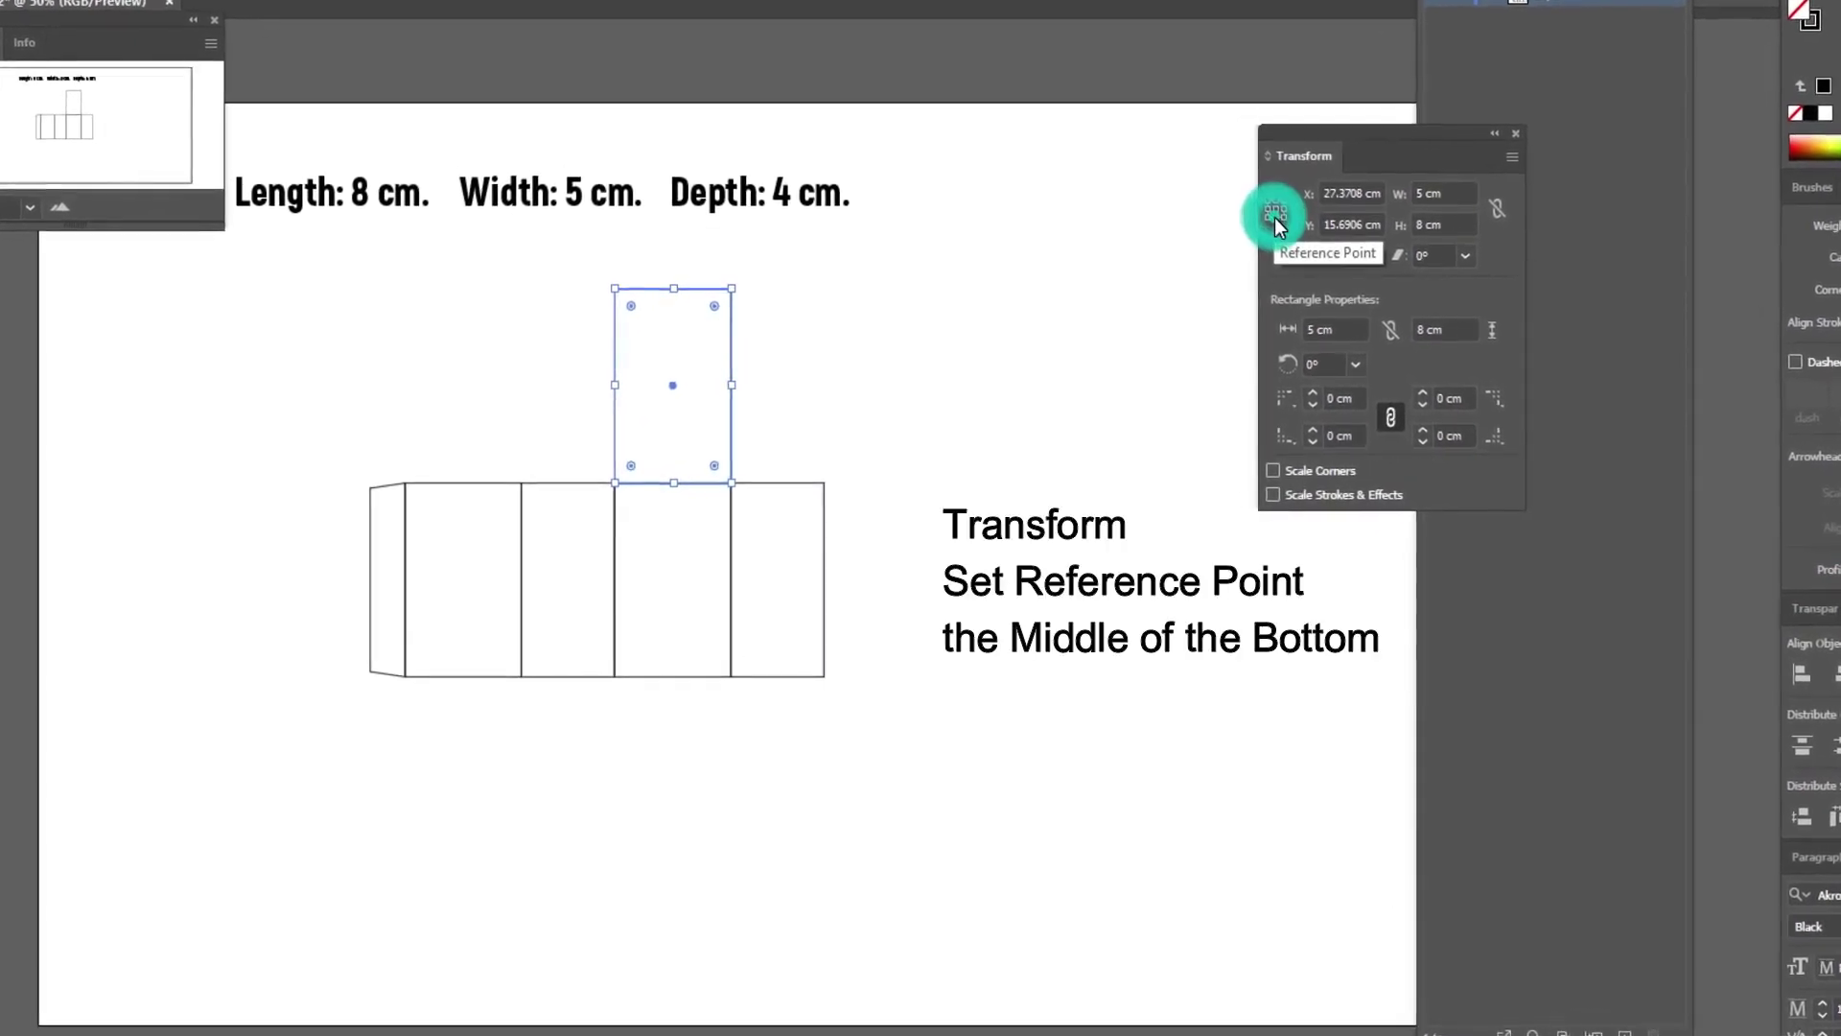
double_click(1438, 207)
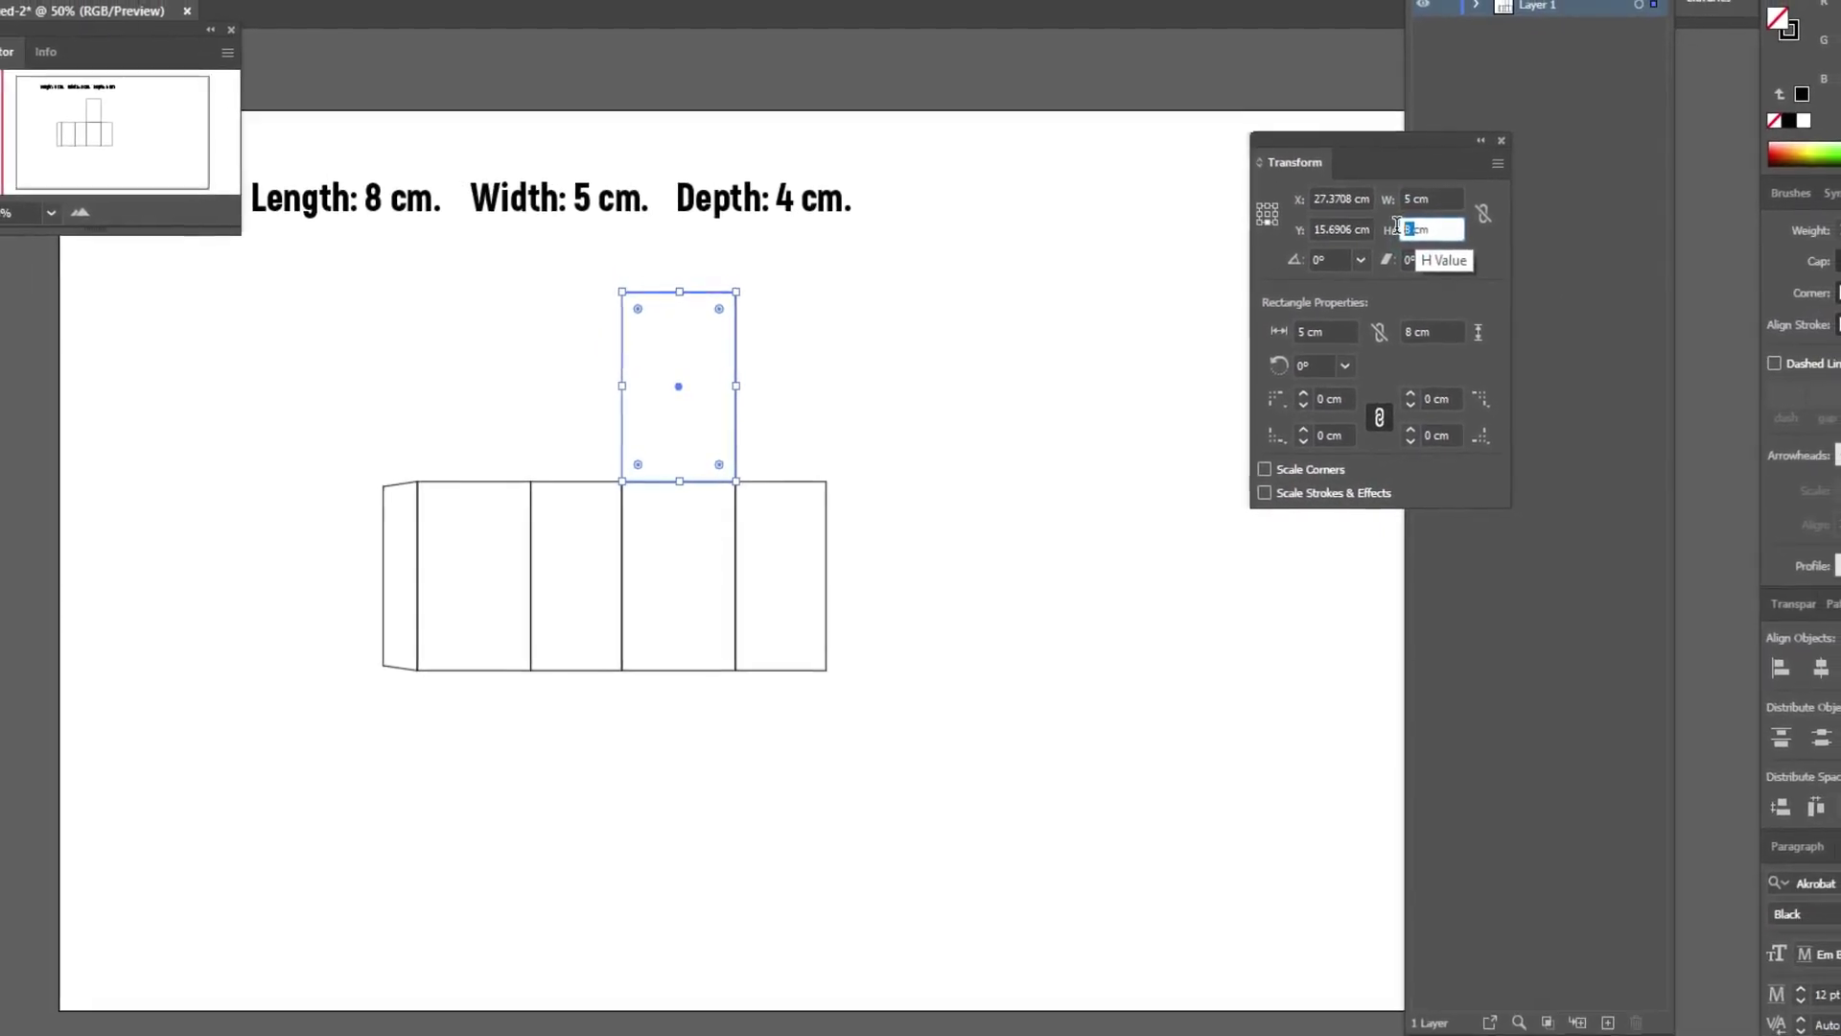
text(5)
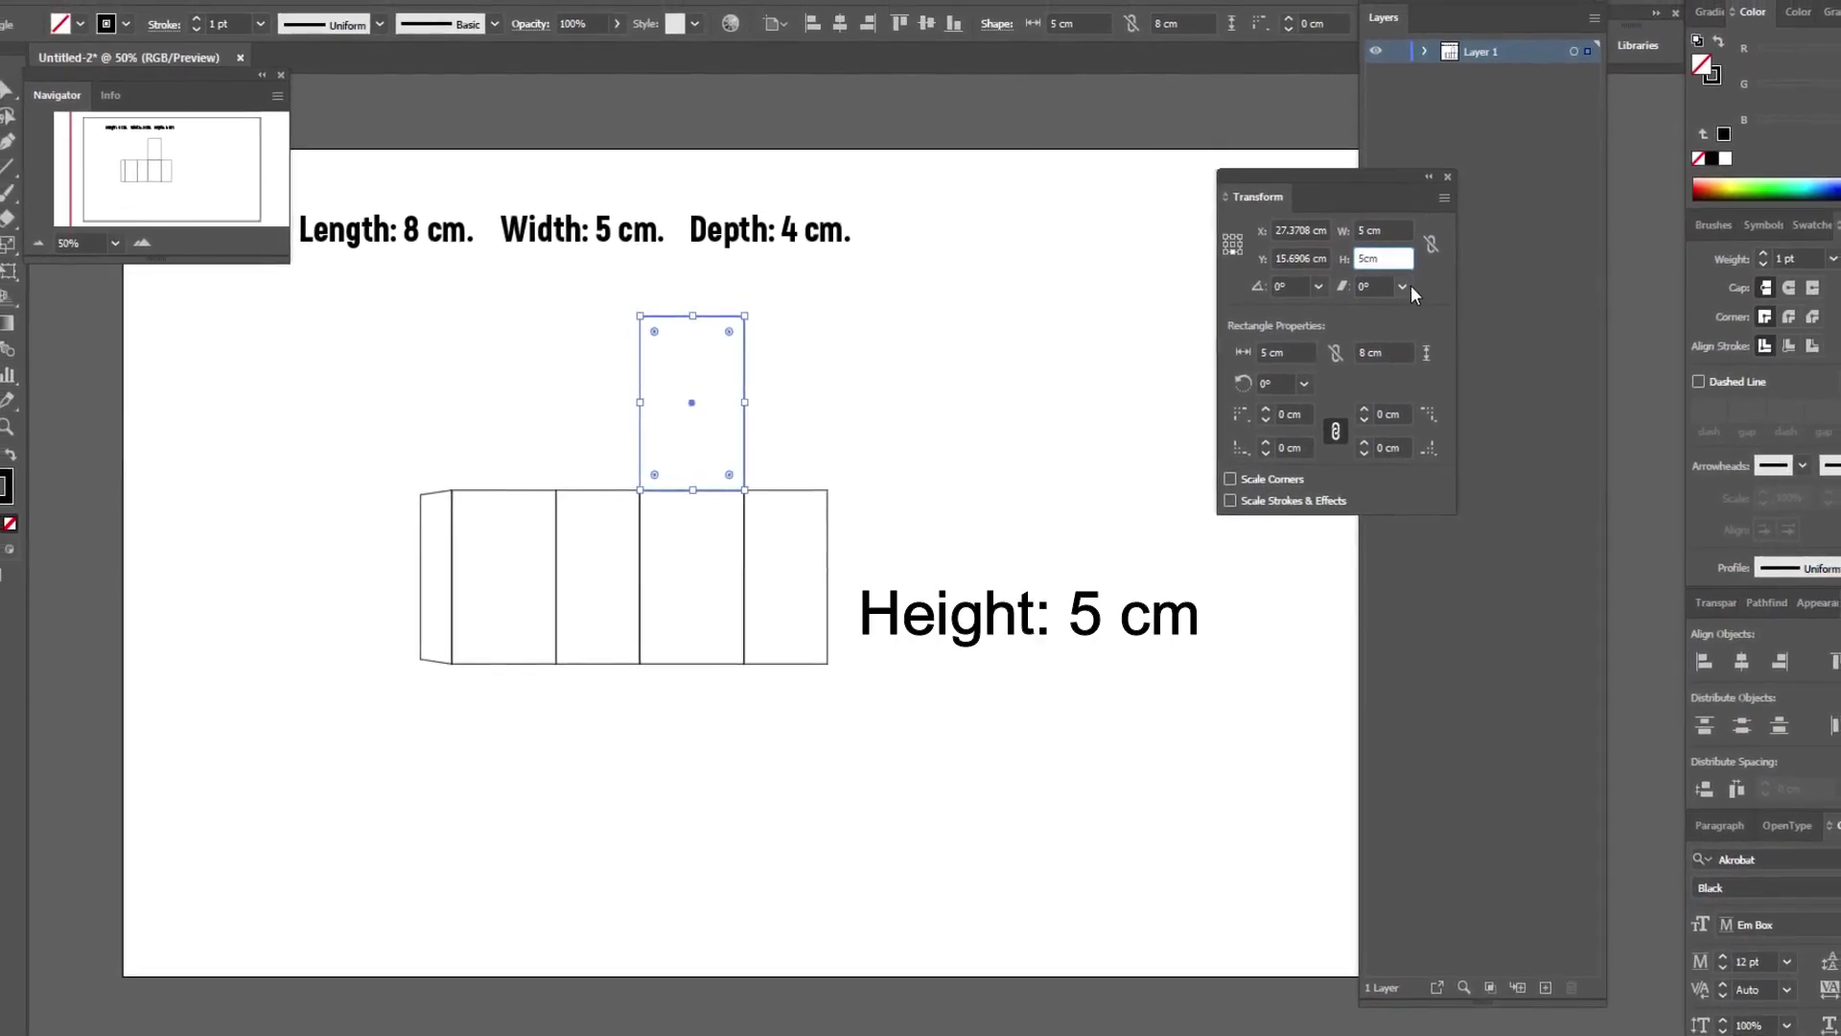
key(Return)
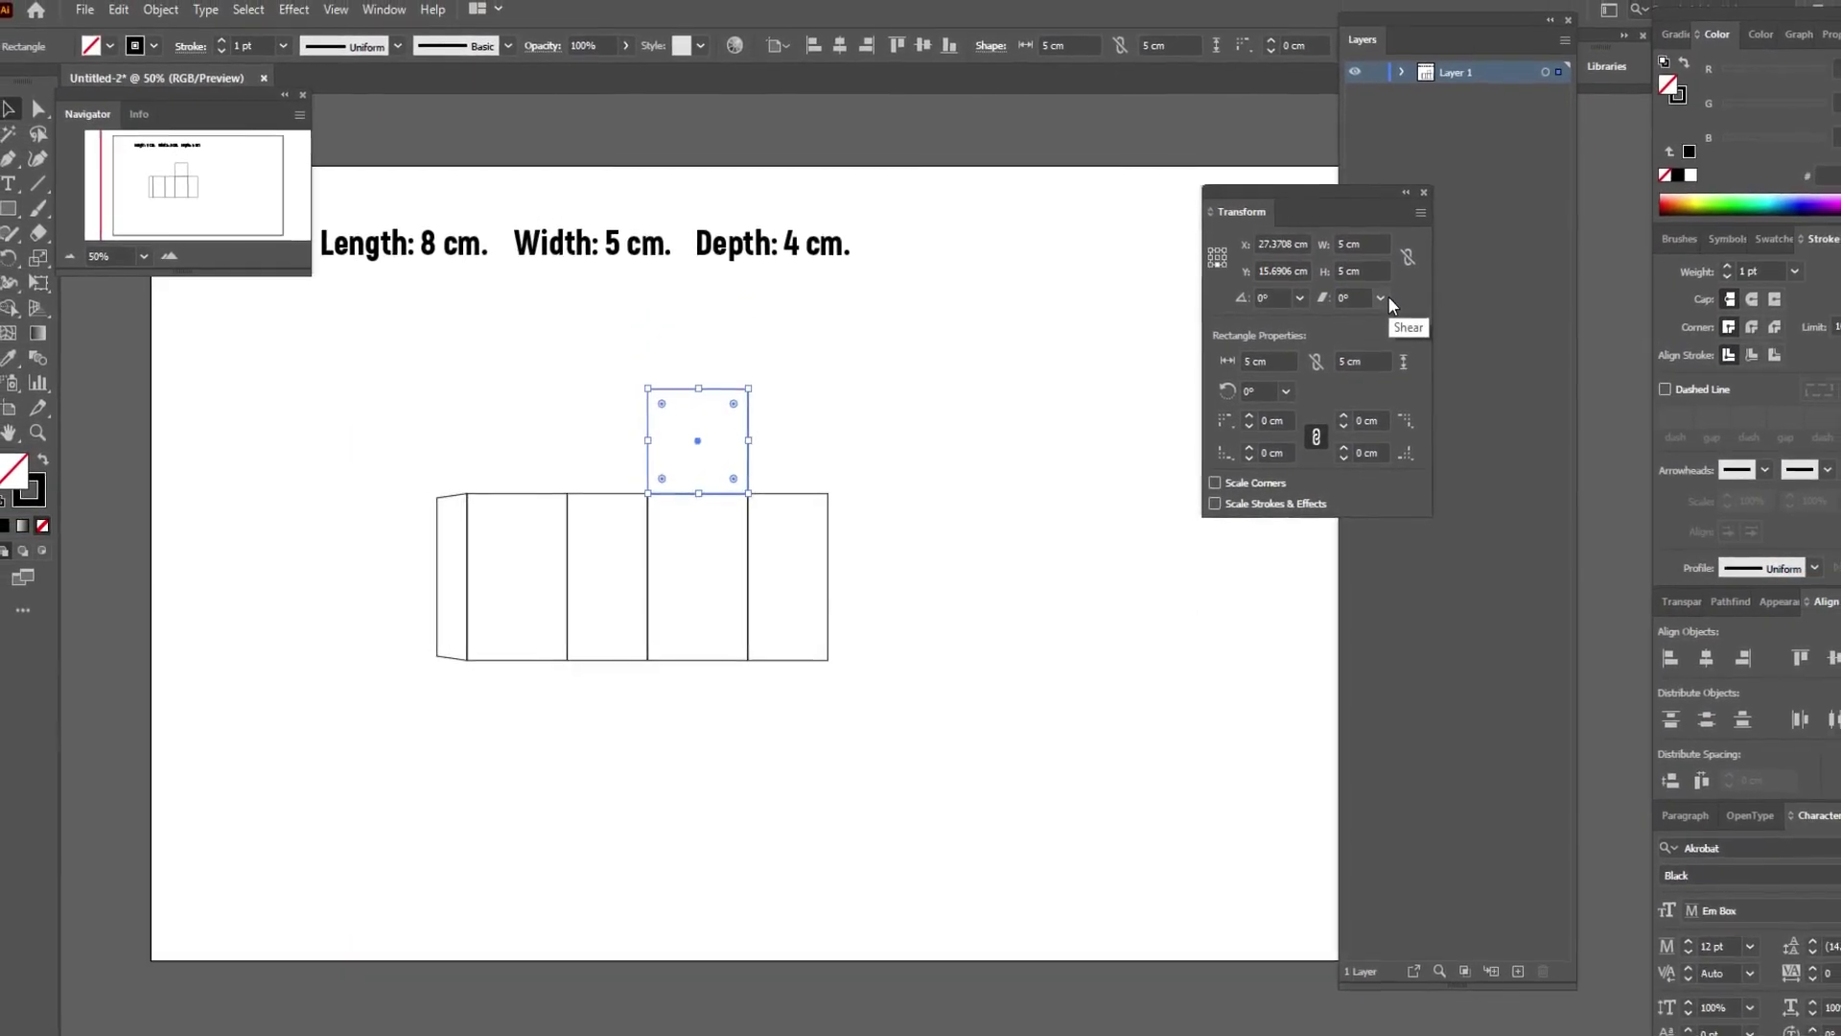
click(18, 116)
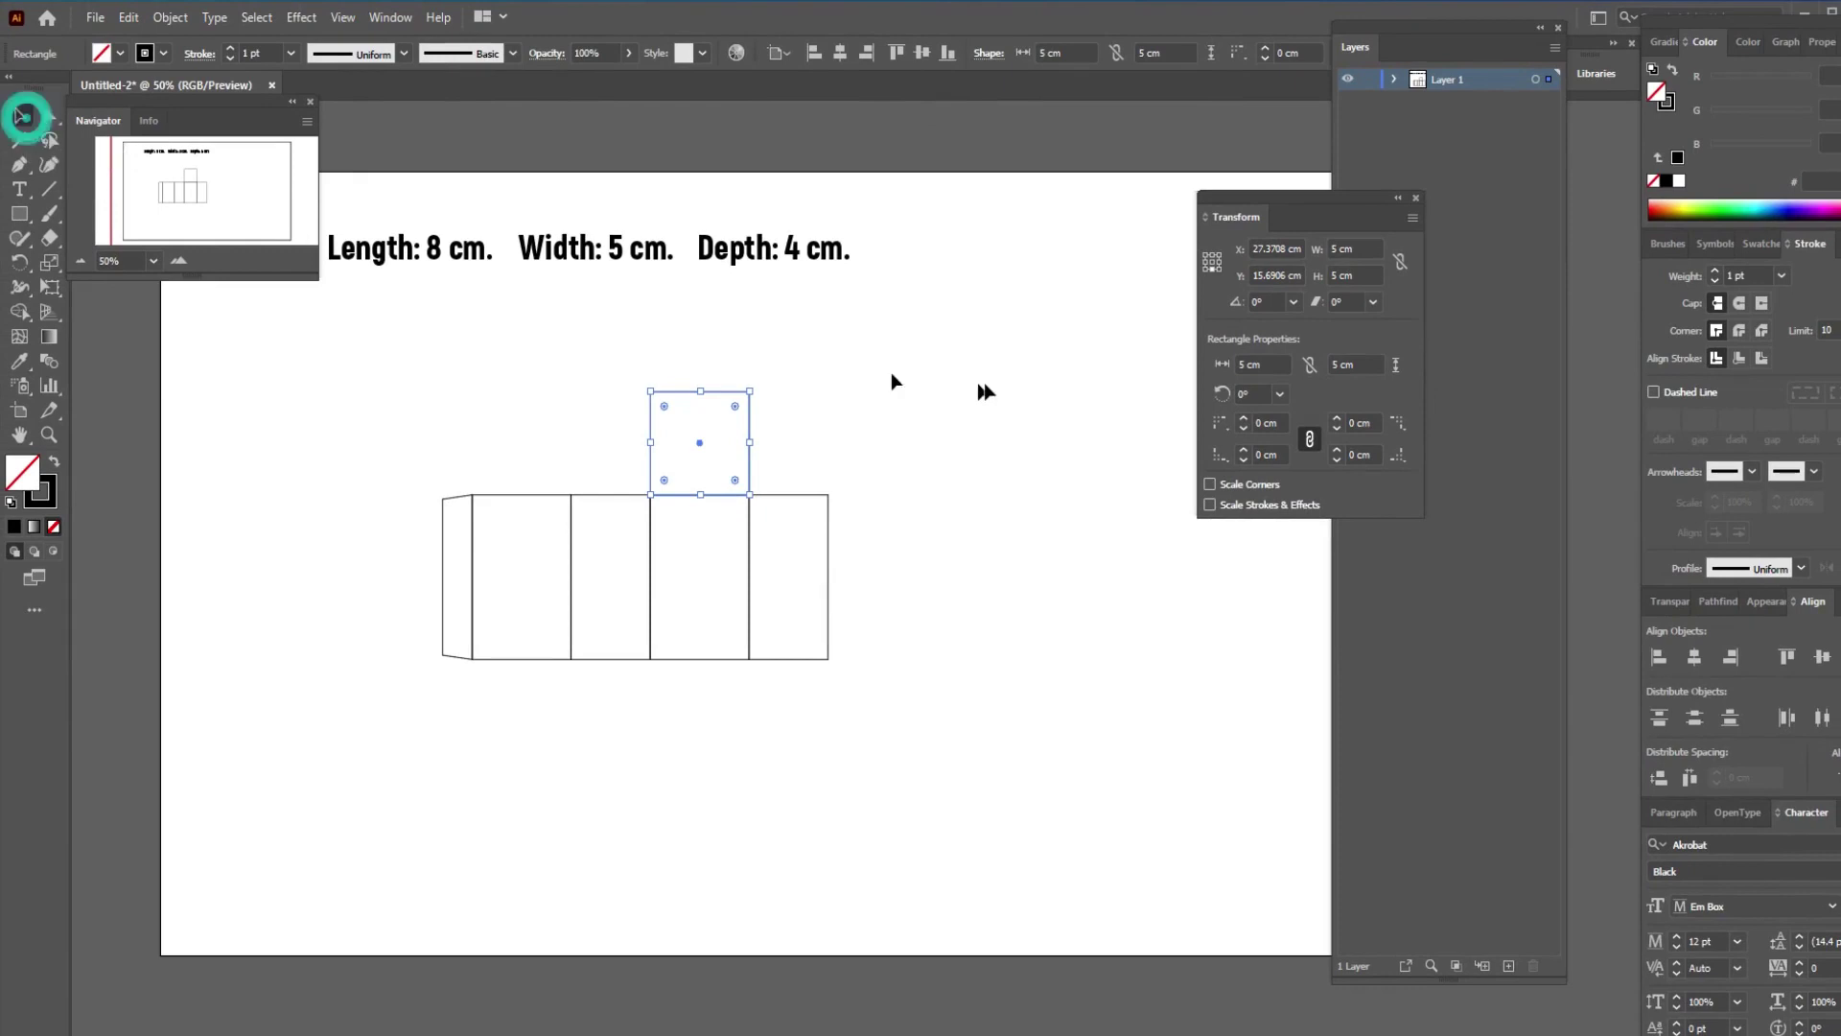
click(984, 382)
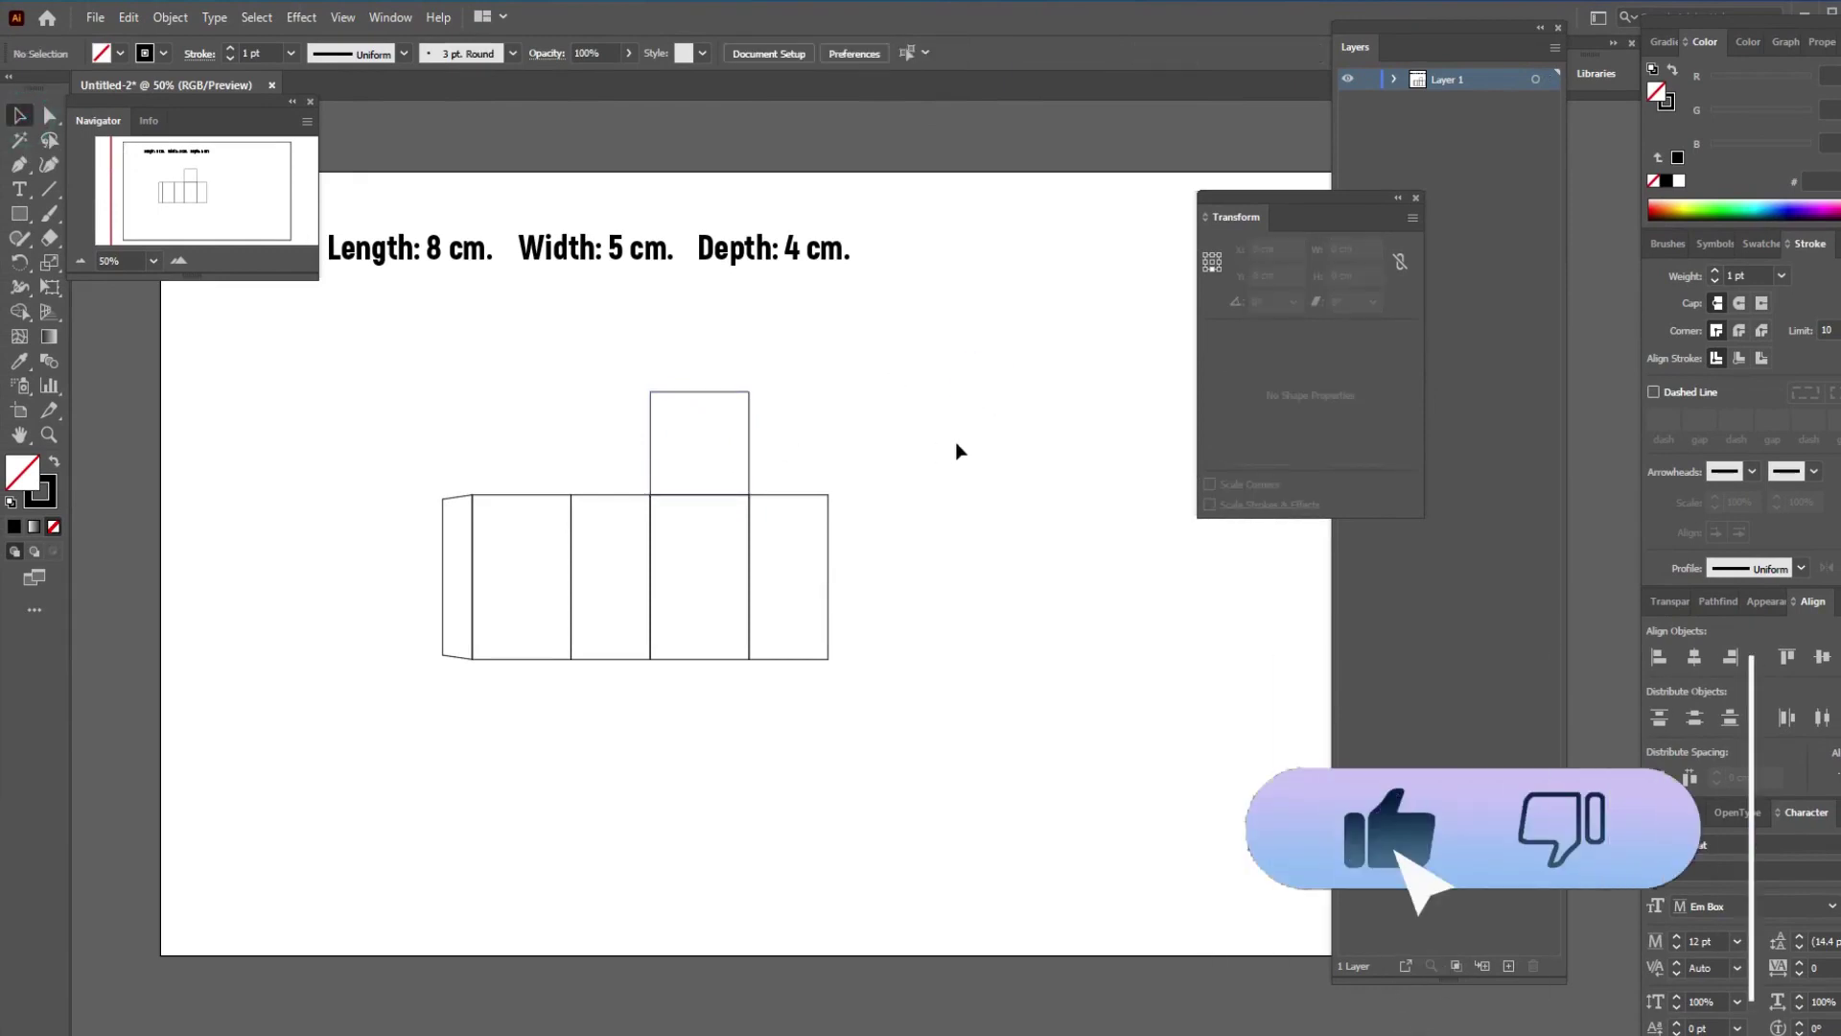
Duplicate the 5 cm square flap flush above itself and set the copy's height to 1.5 cm
click(737, 392)
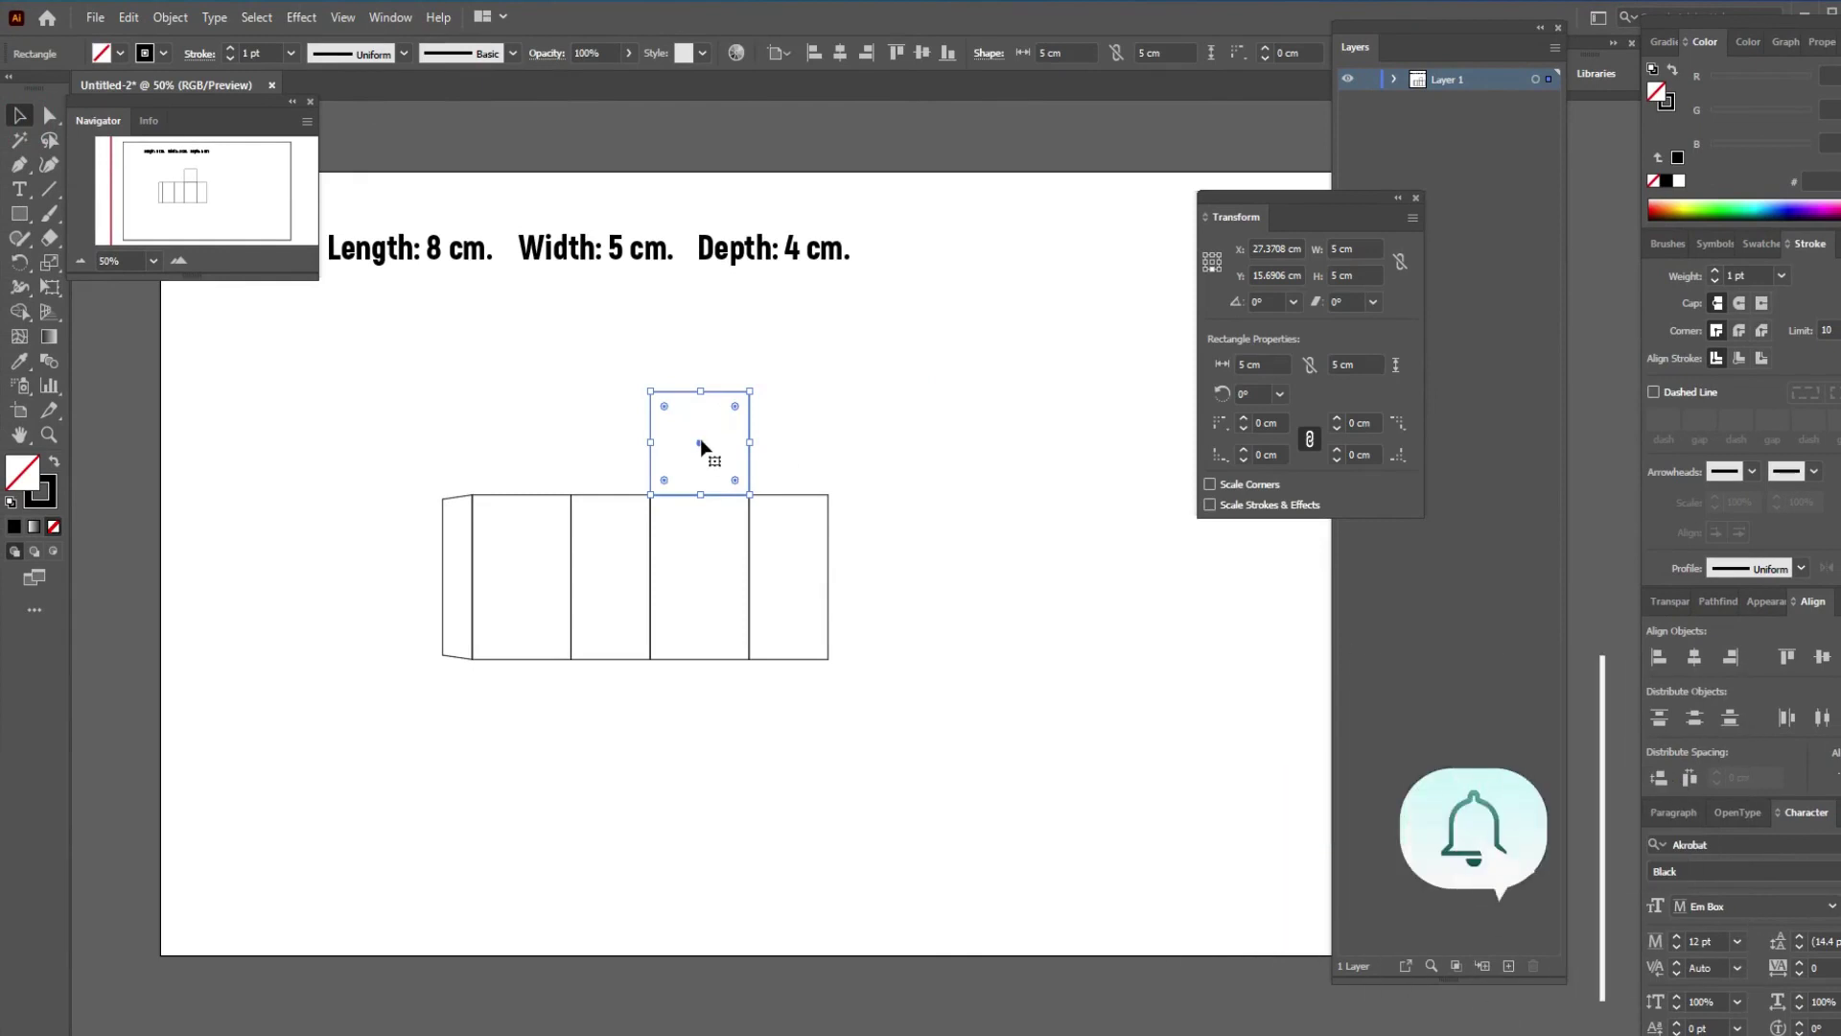
drag(700, 446, 704, 338)
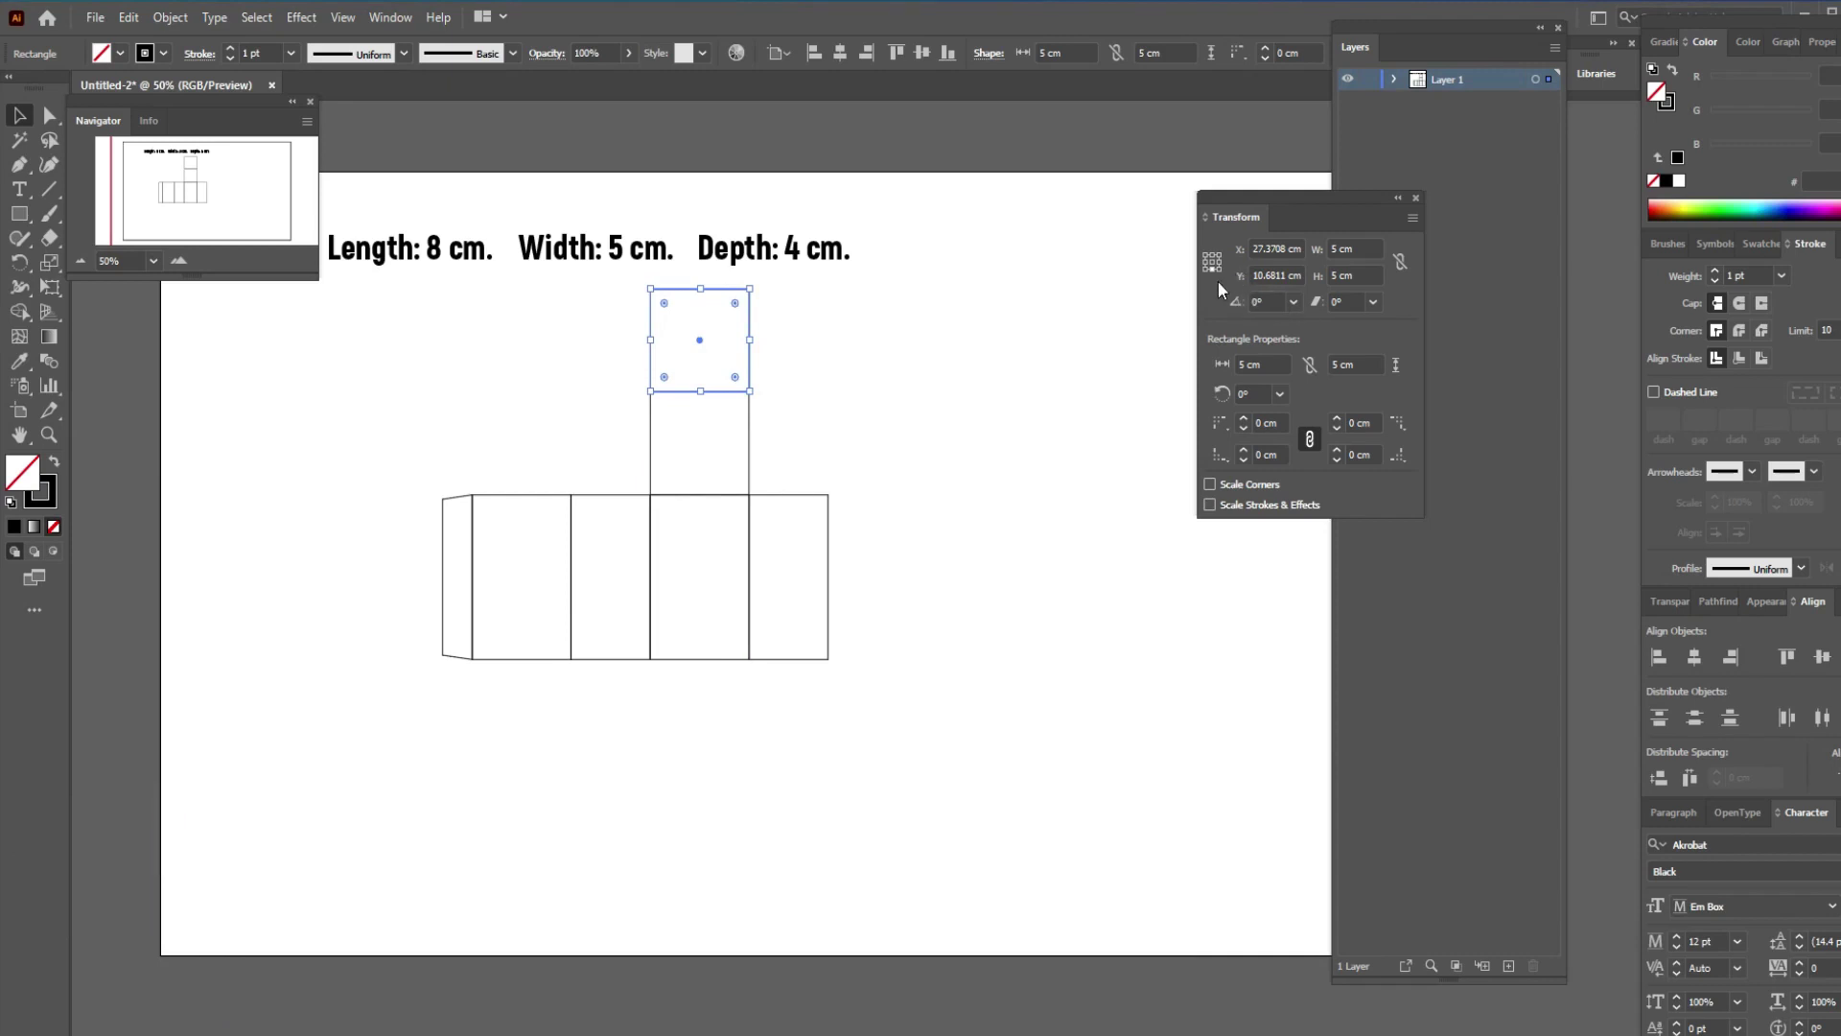
double_click(1336, 275)
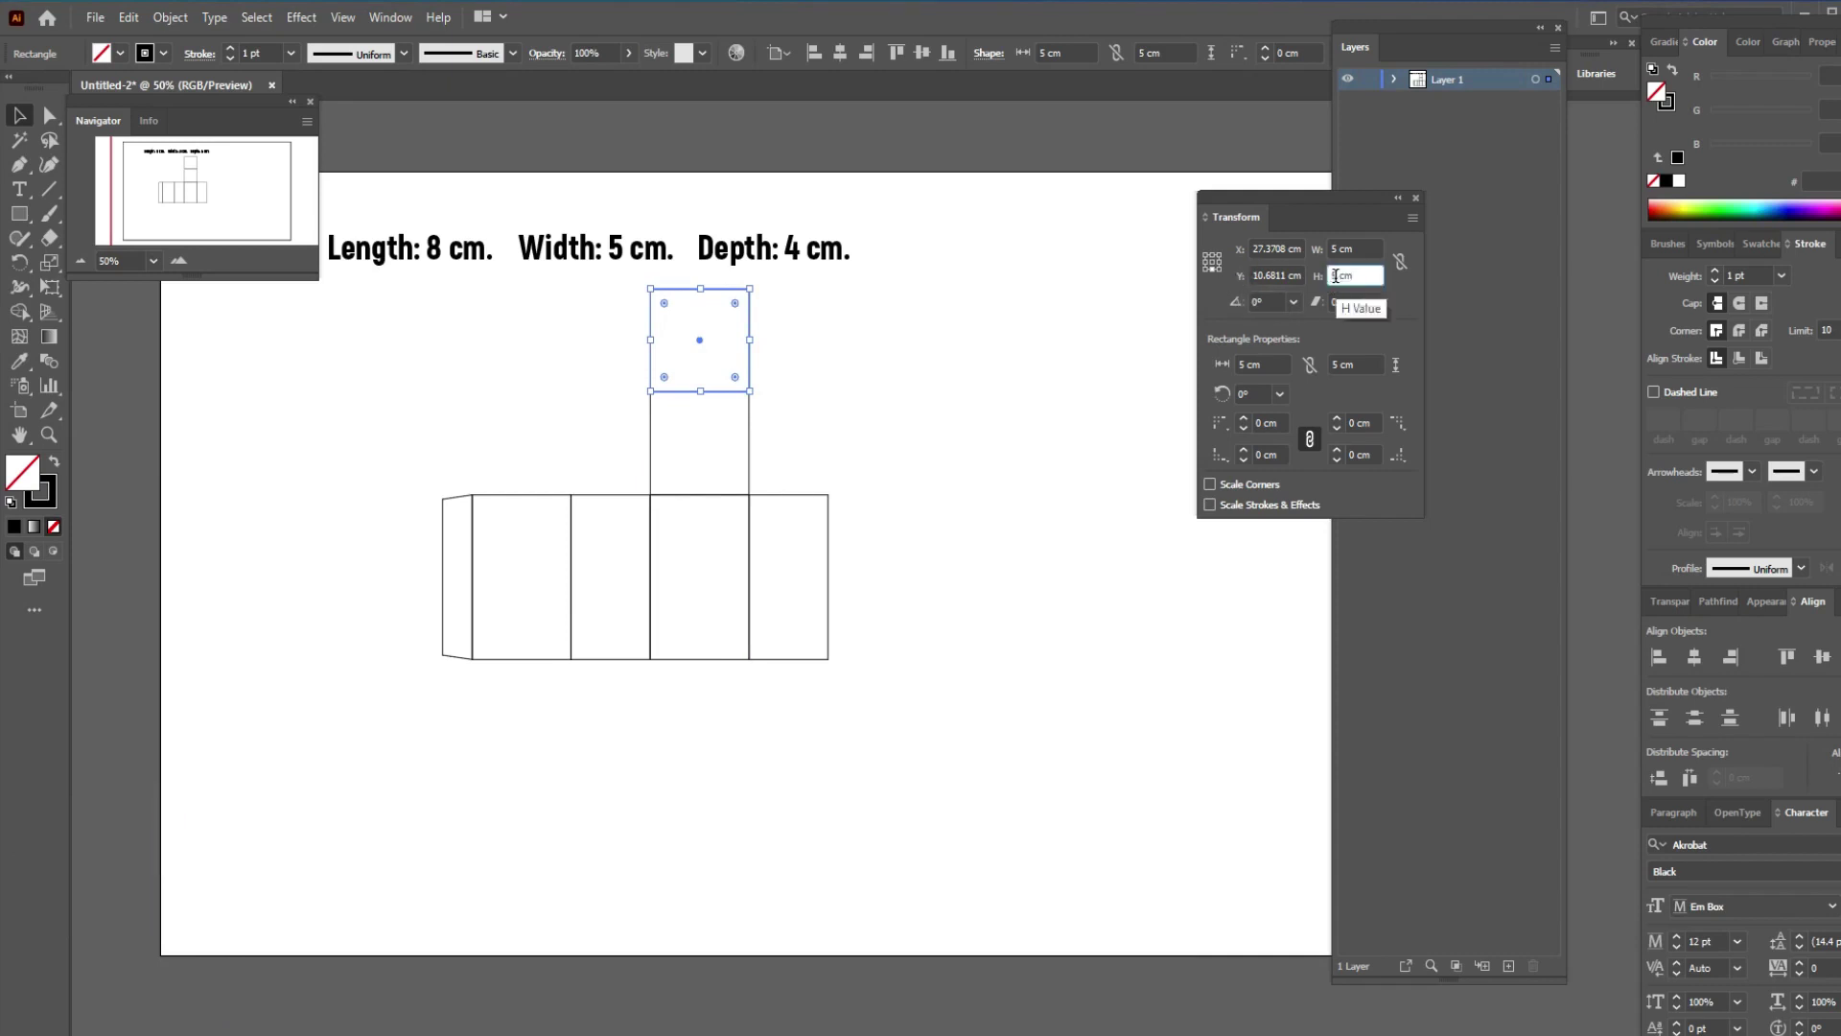
text(1.5)
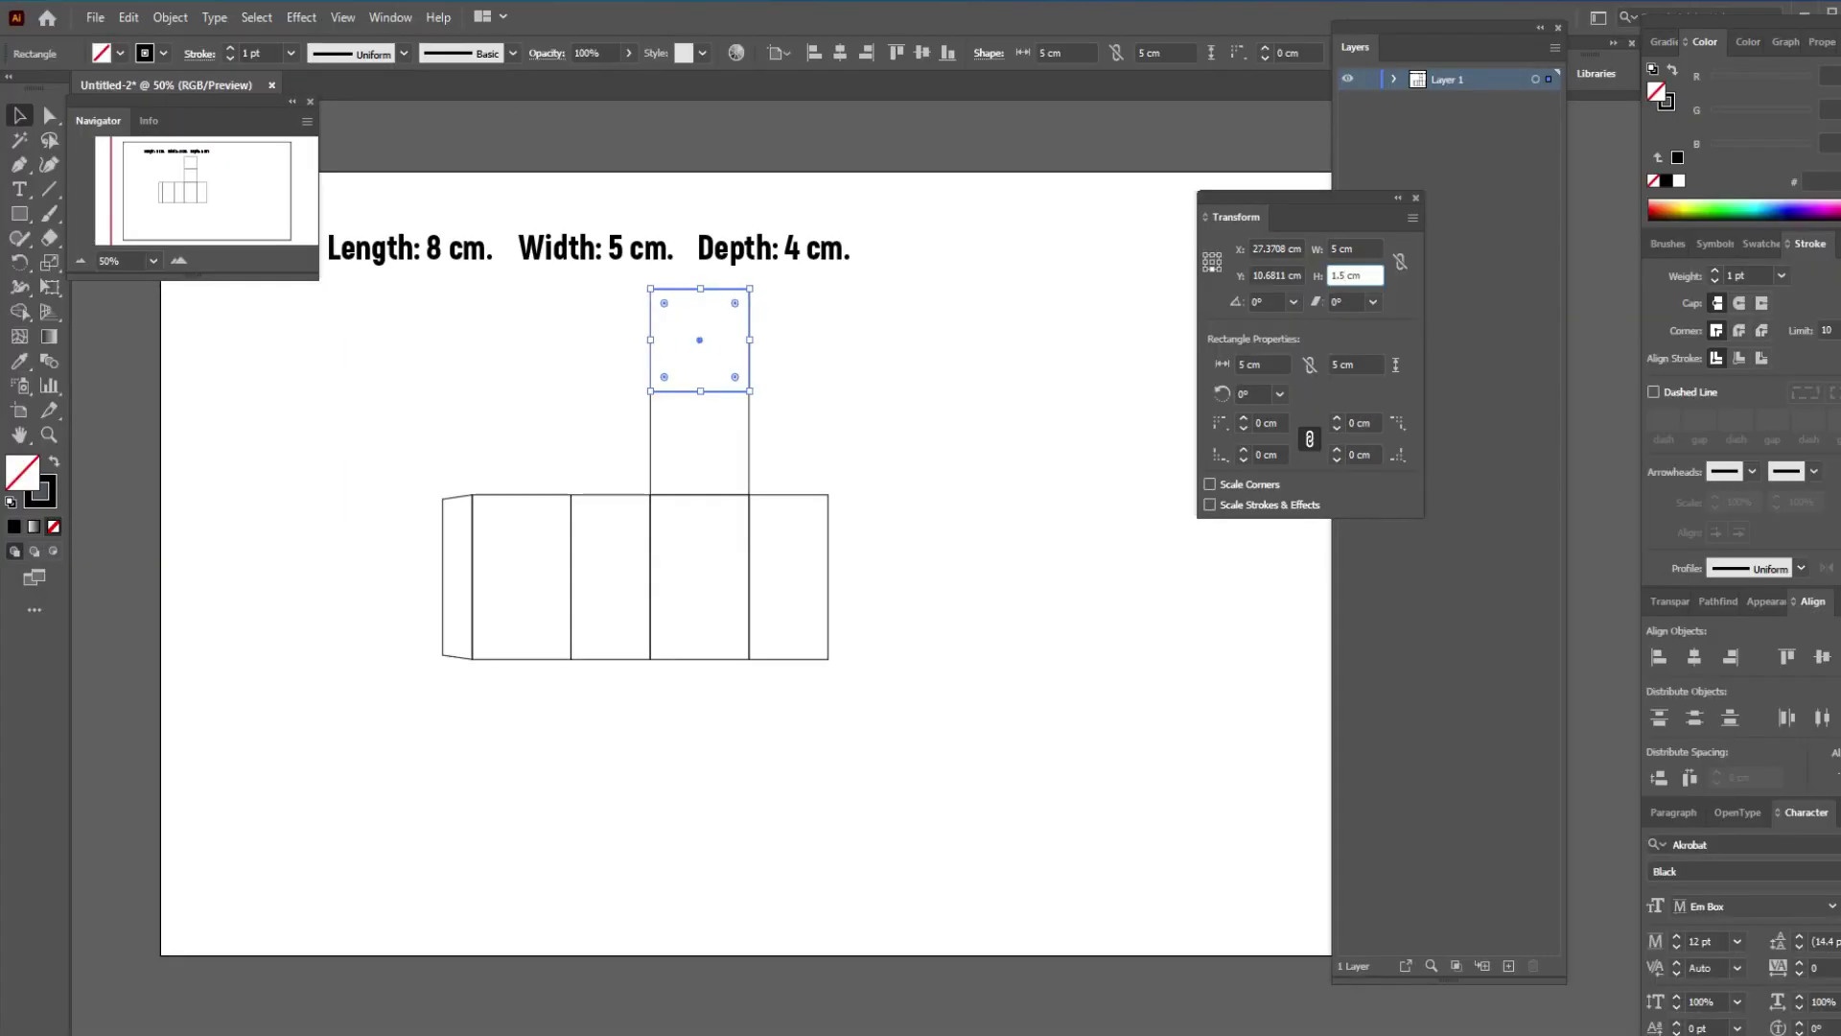
key(Return)
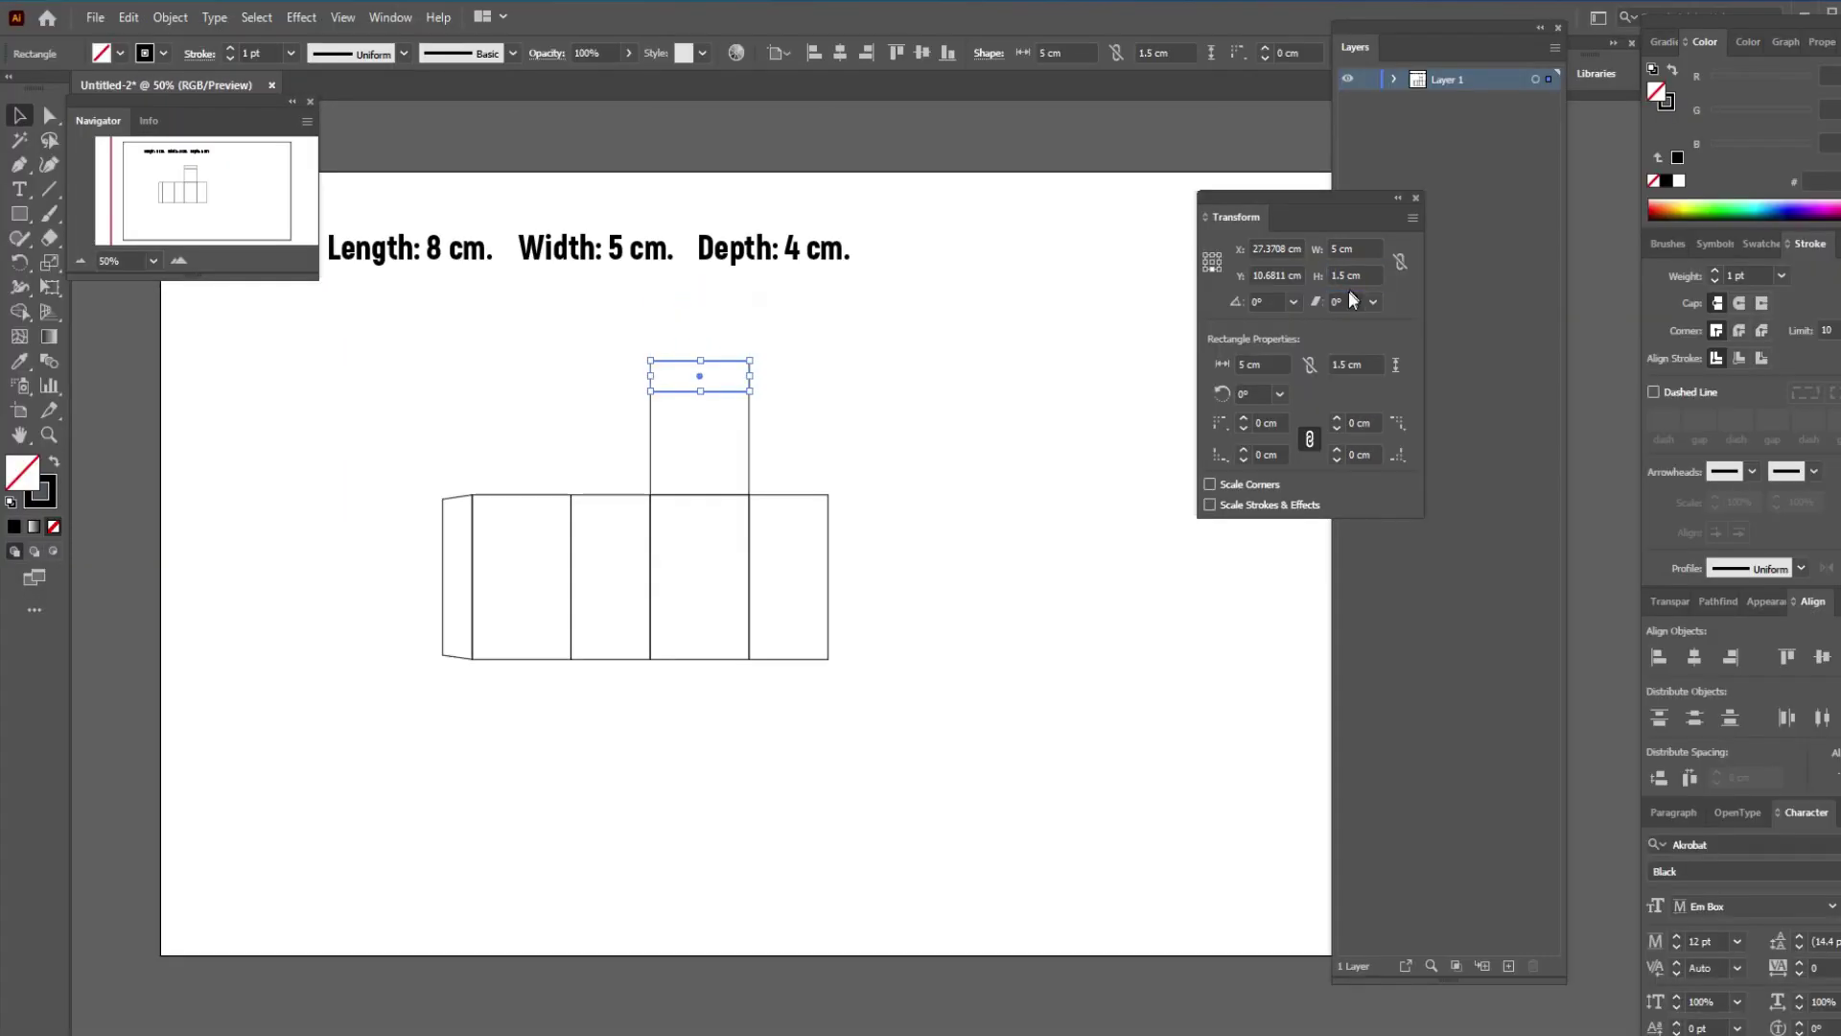
Round the two upper corners of the 1.5 cm high tuck flap to the flap's full height
key(ctrl+plus)
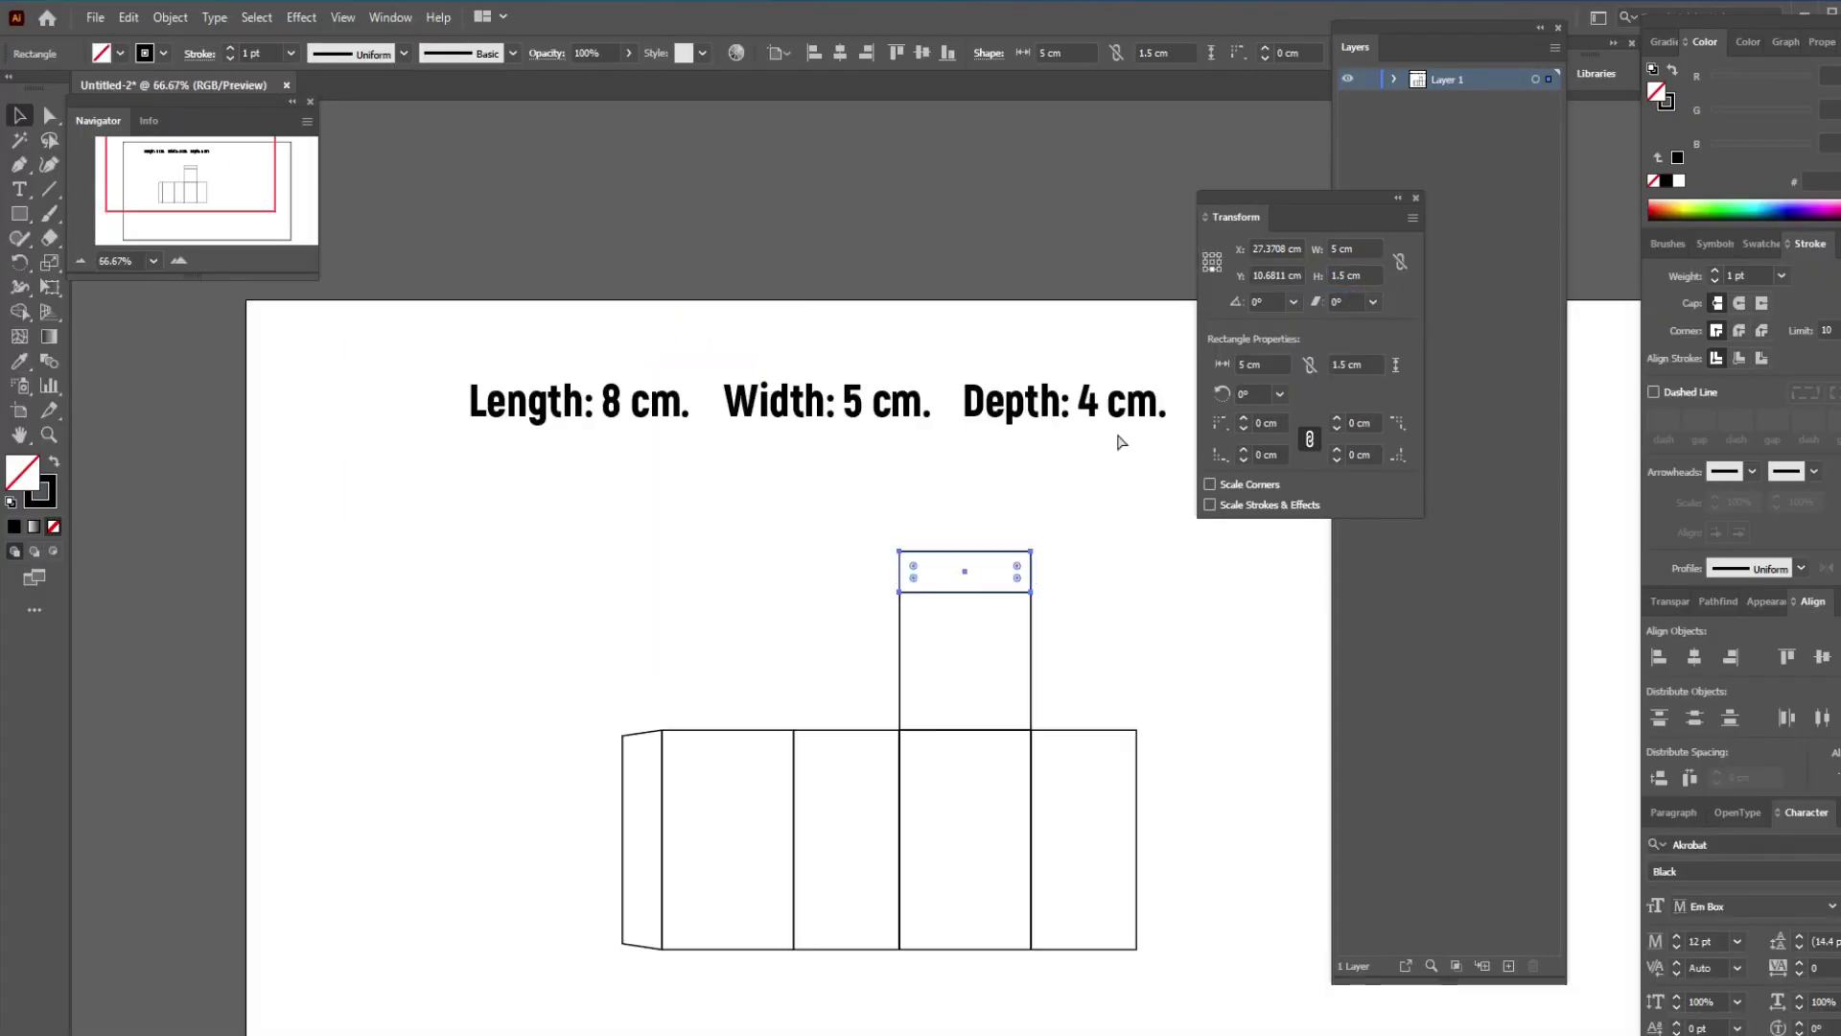
key(ctrl+plus)
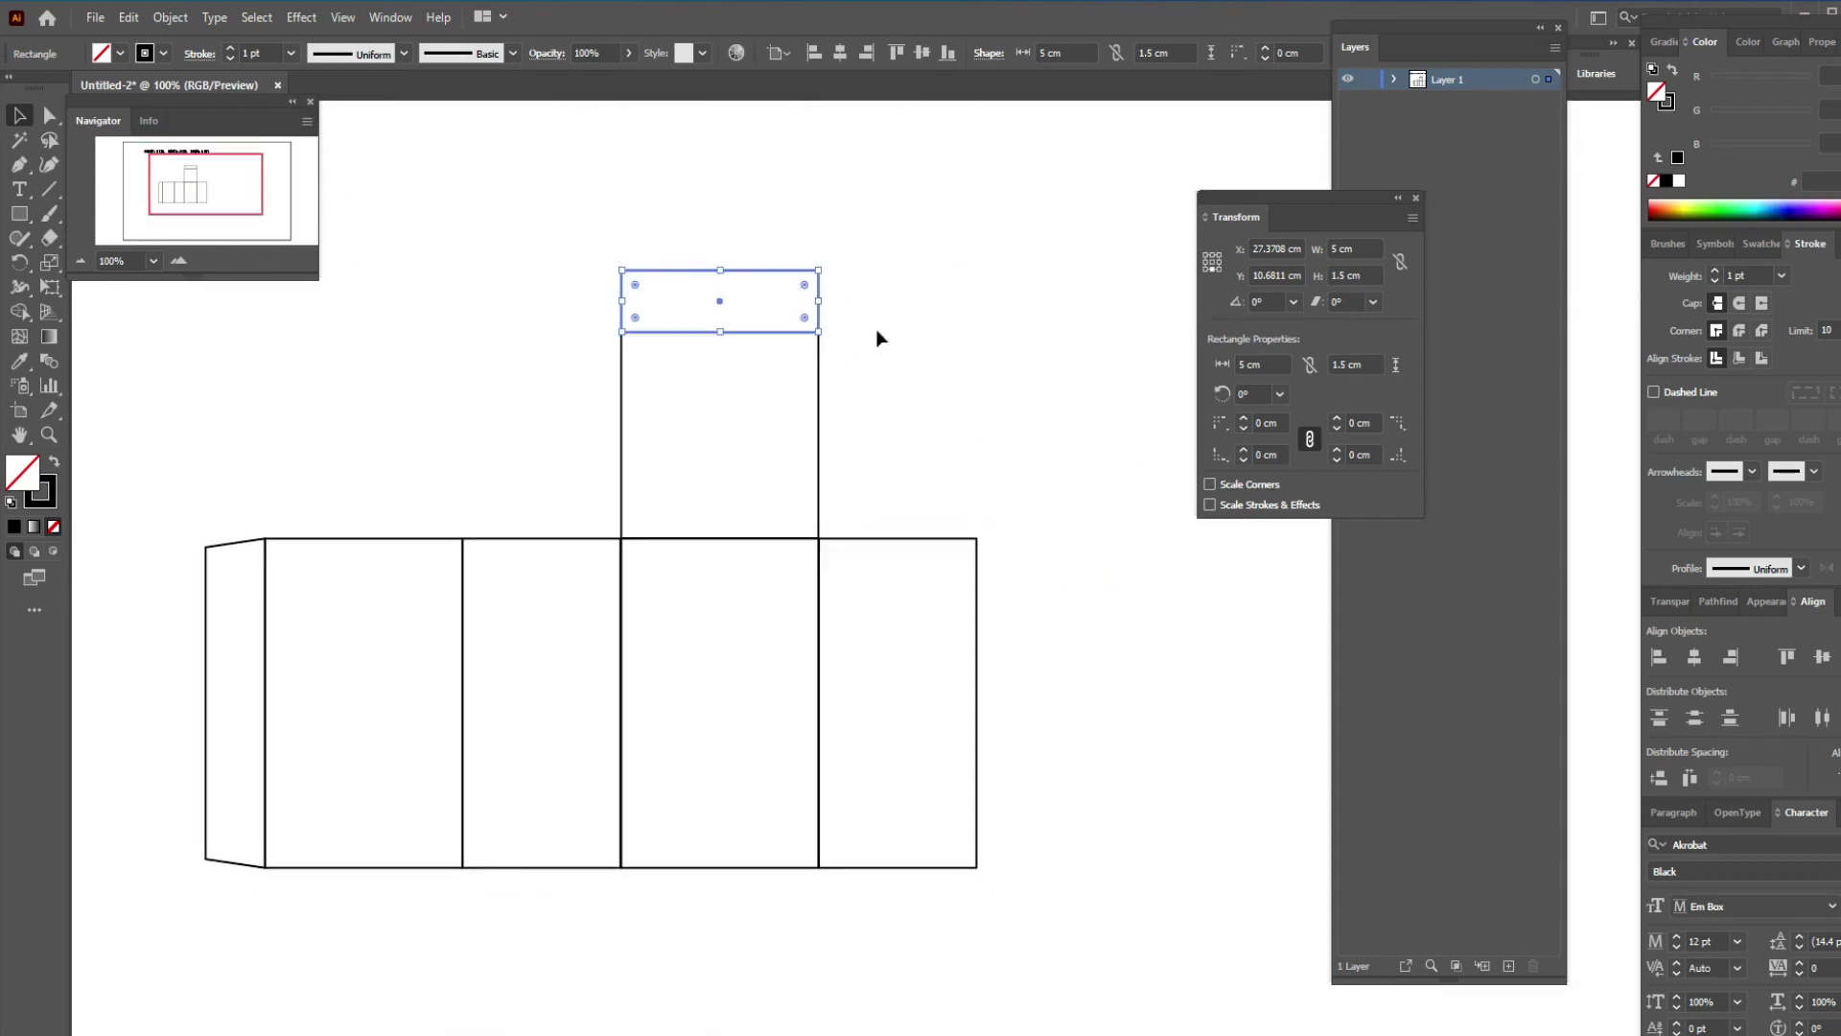
click(48, 115)
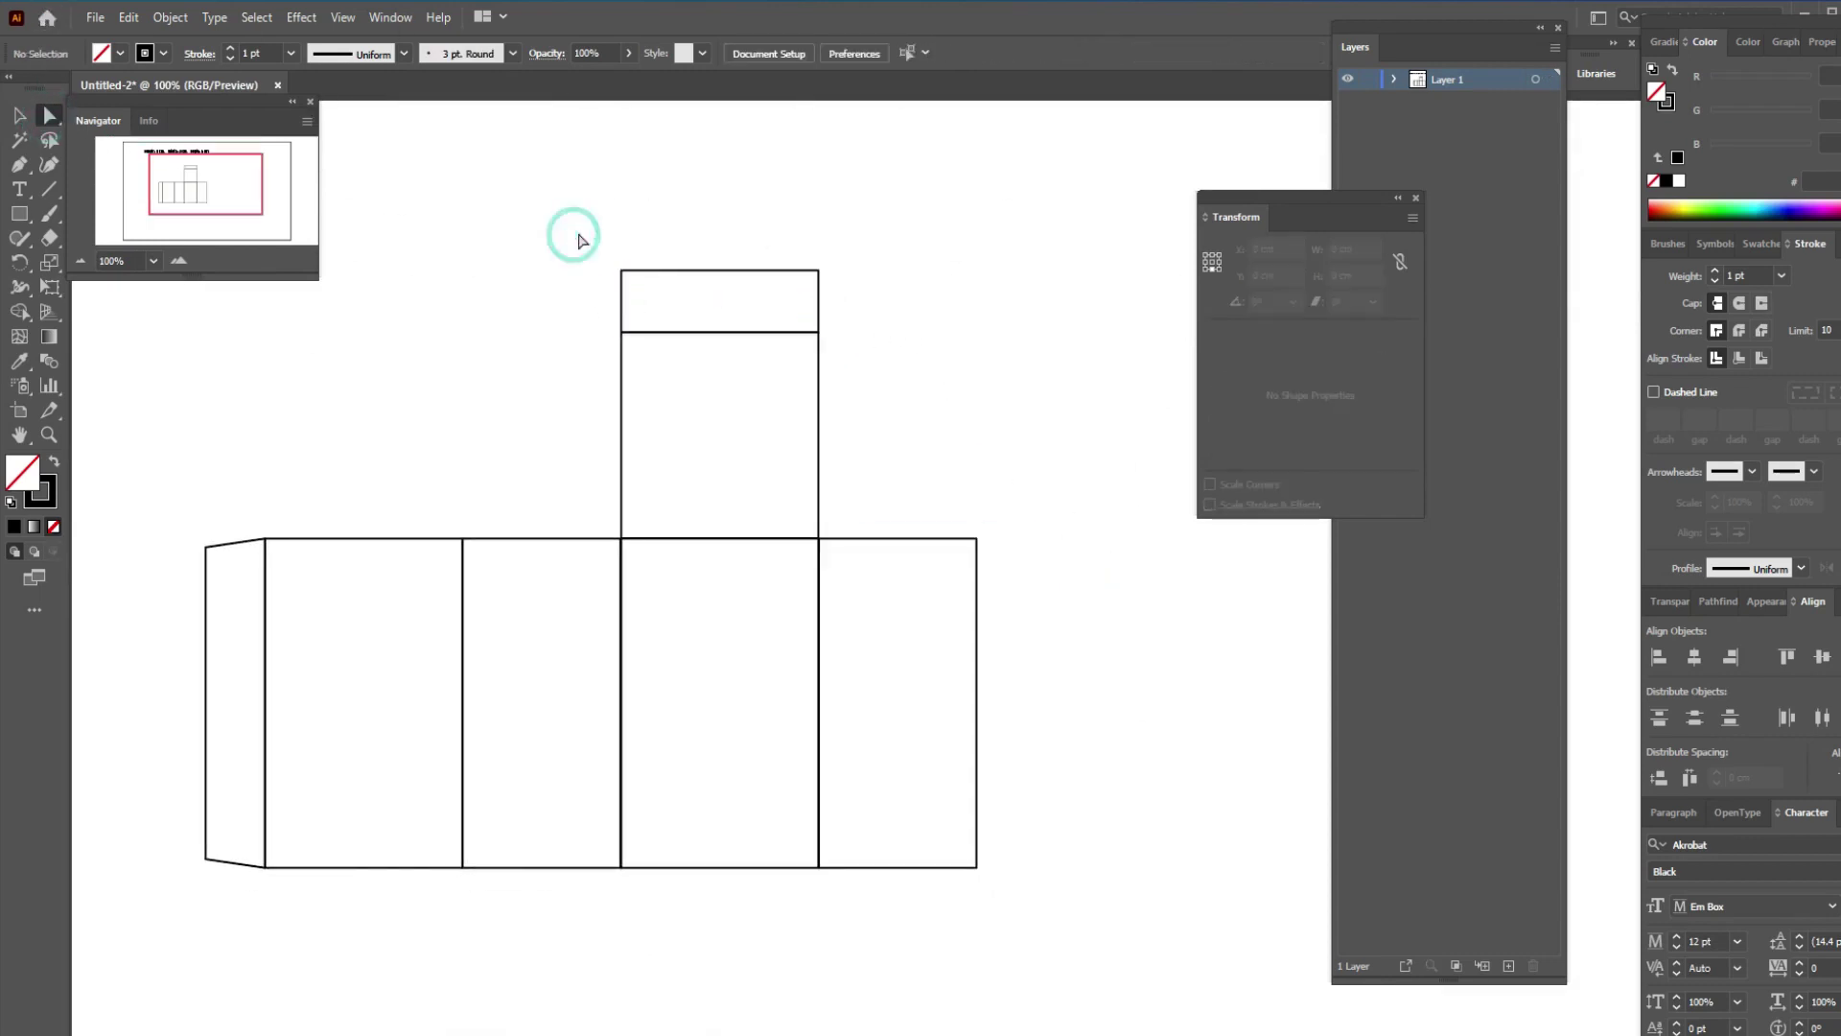
drag(573, 230, 875, 304)
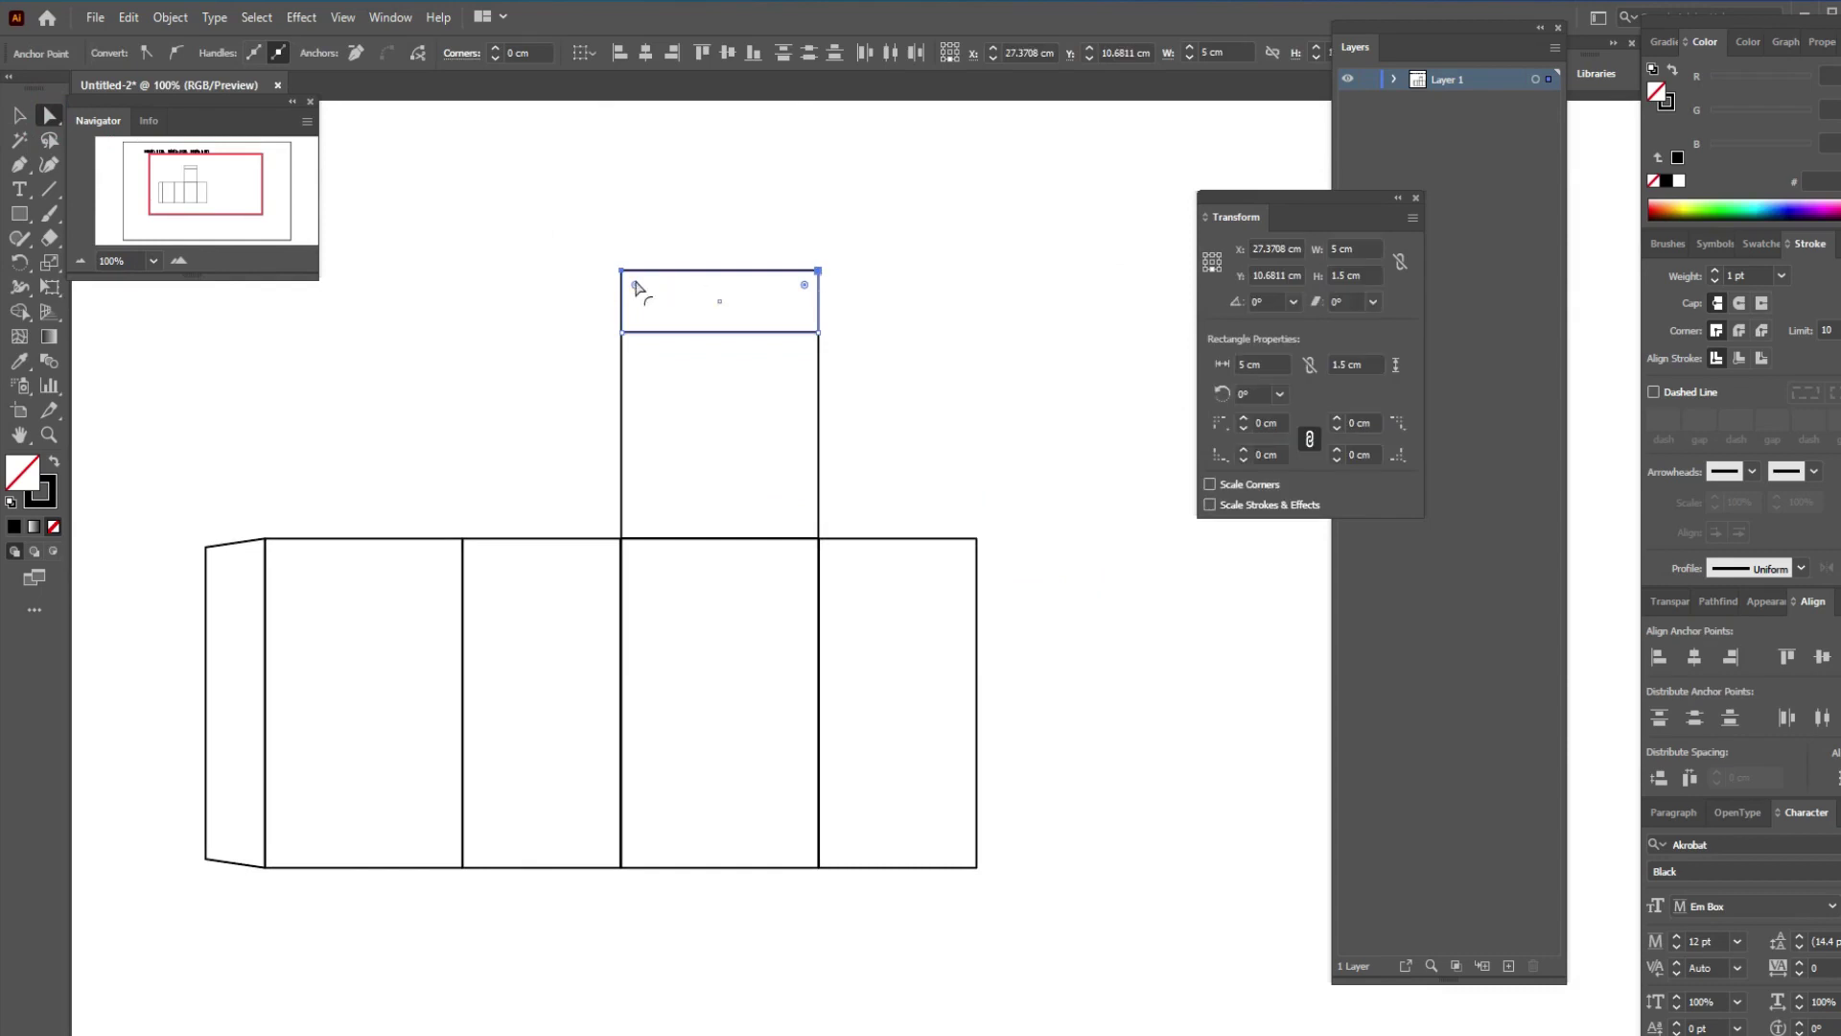
drag(635, 287, 671, 361)
key(v)
click(887, 436)
Duplicate the rightmost 4 cm wide panel flush above itself and set the copy's height to 3.25 cm
click(920, 539)
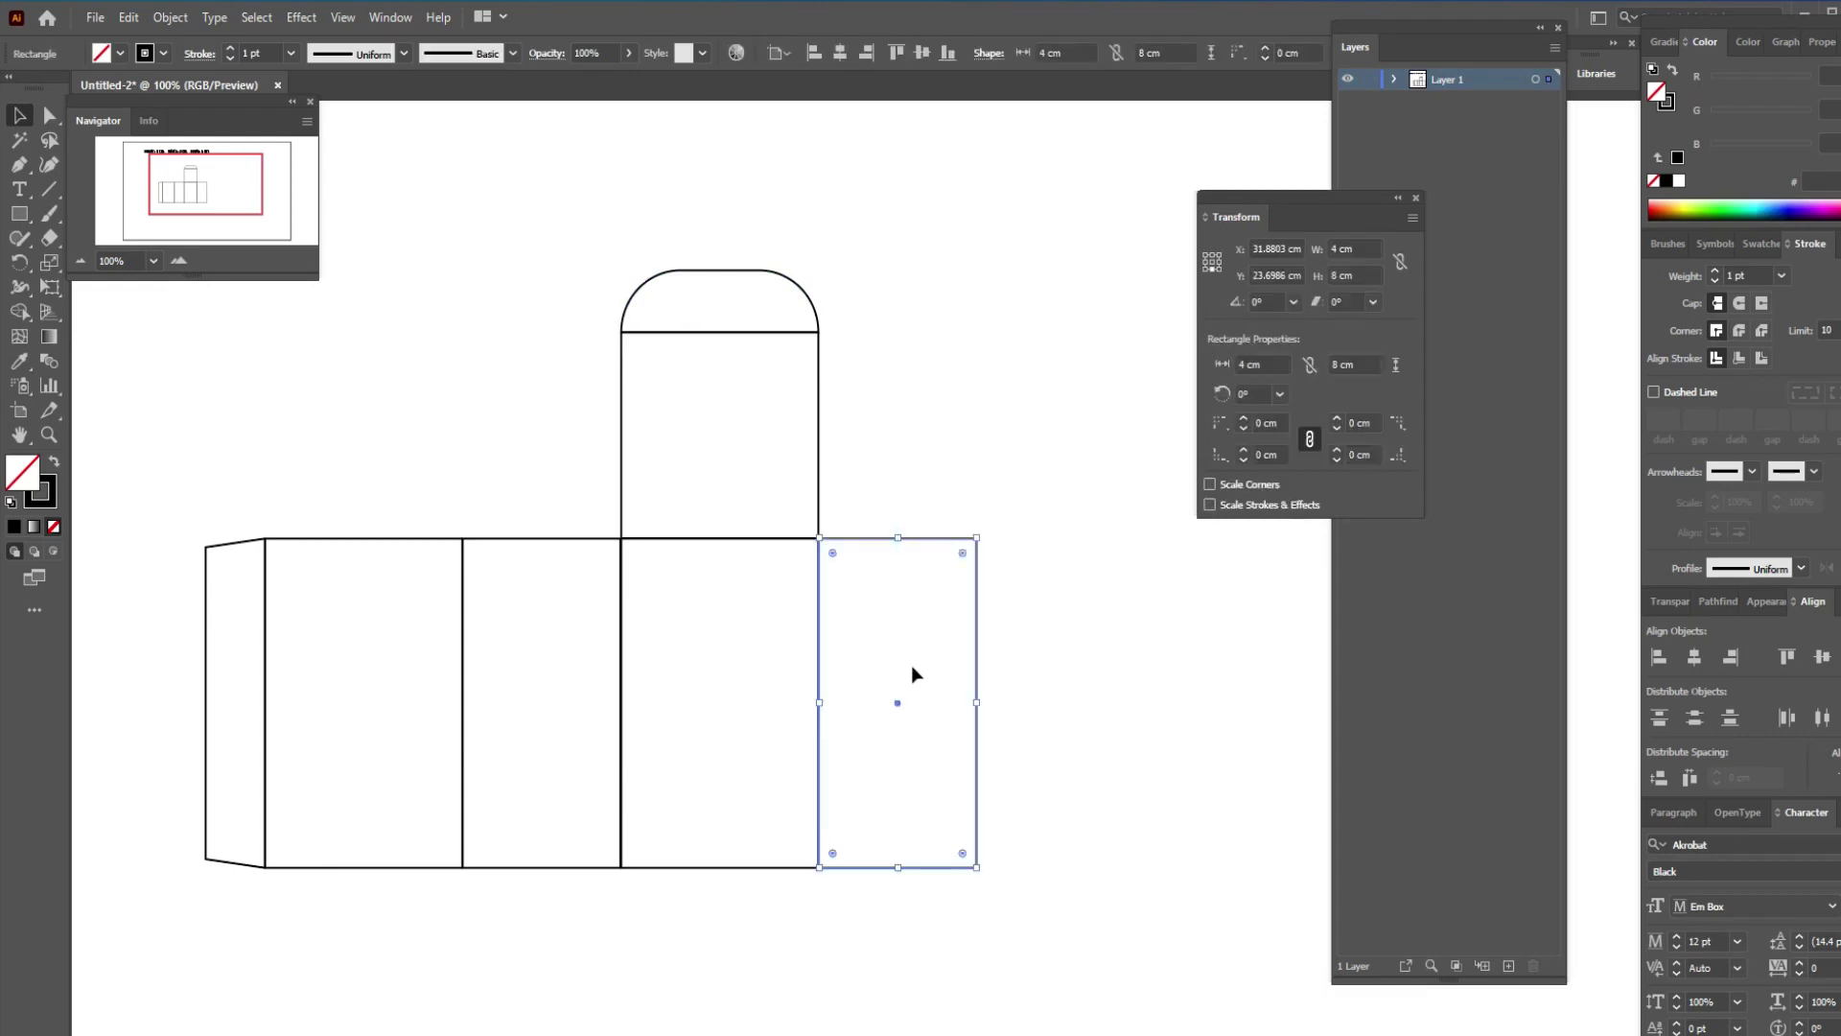
drag(899, 704, 900, 370)
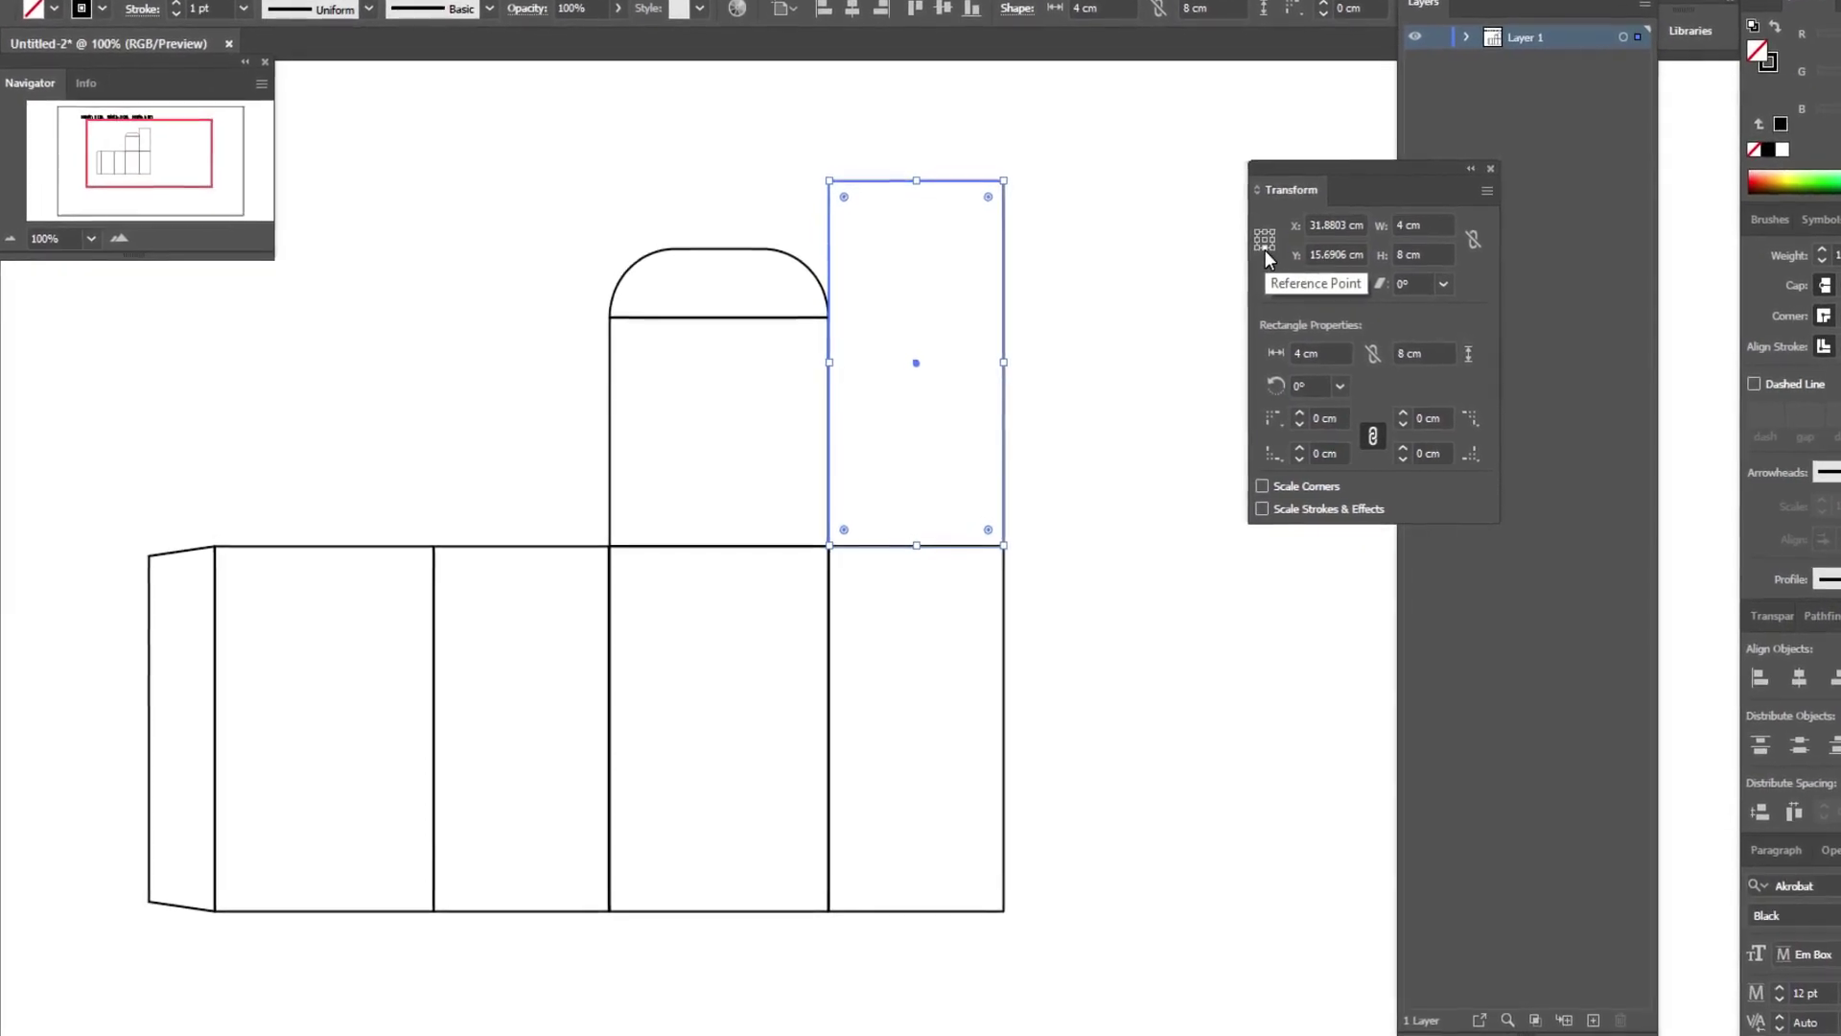
double_click(1429, 243)
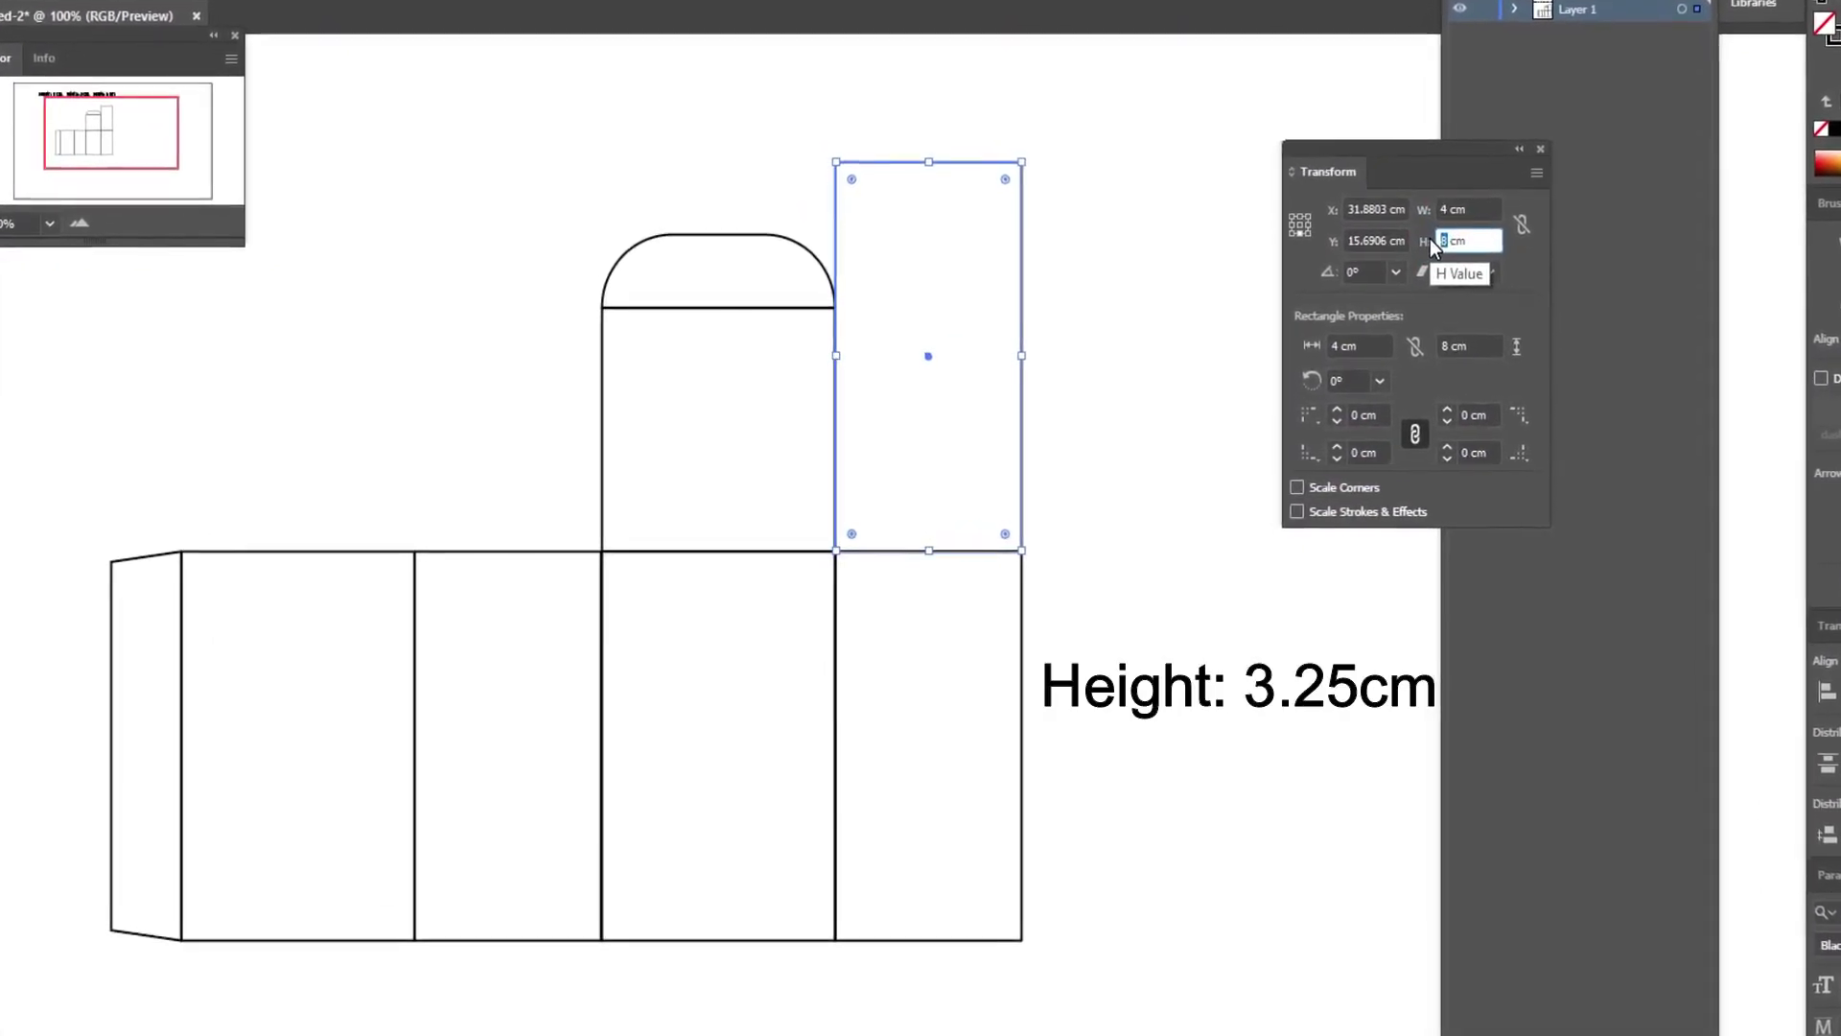
text(3.25)
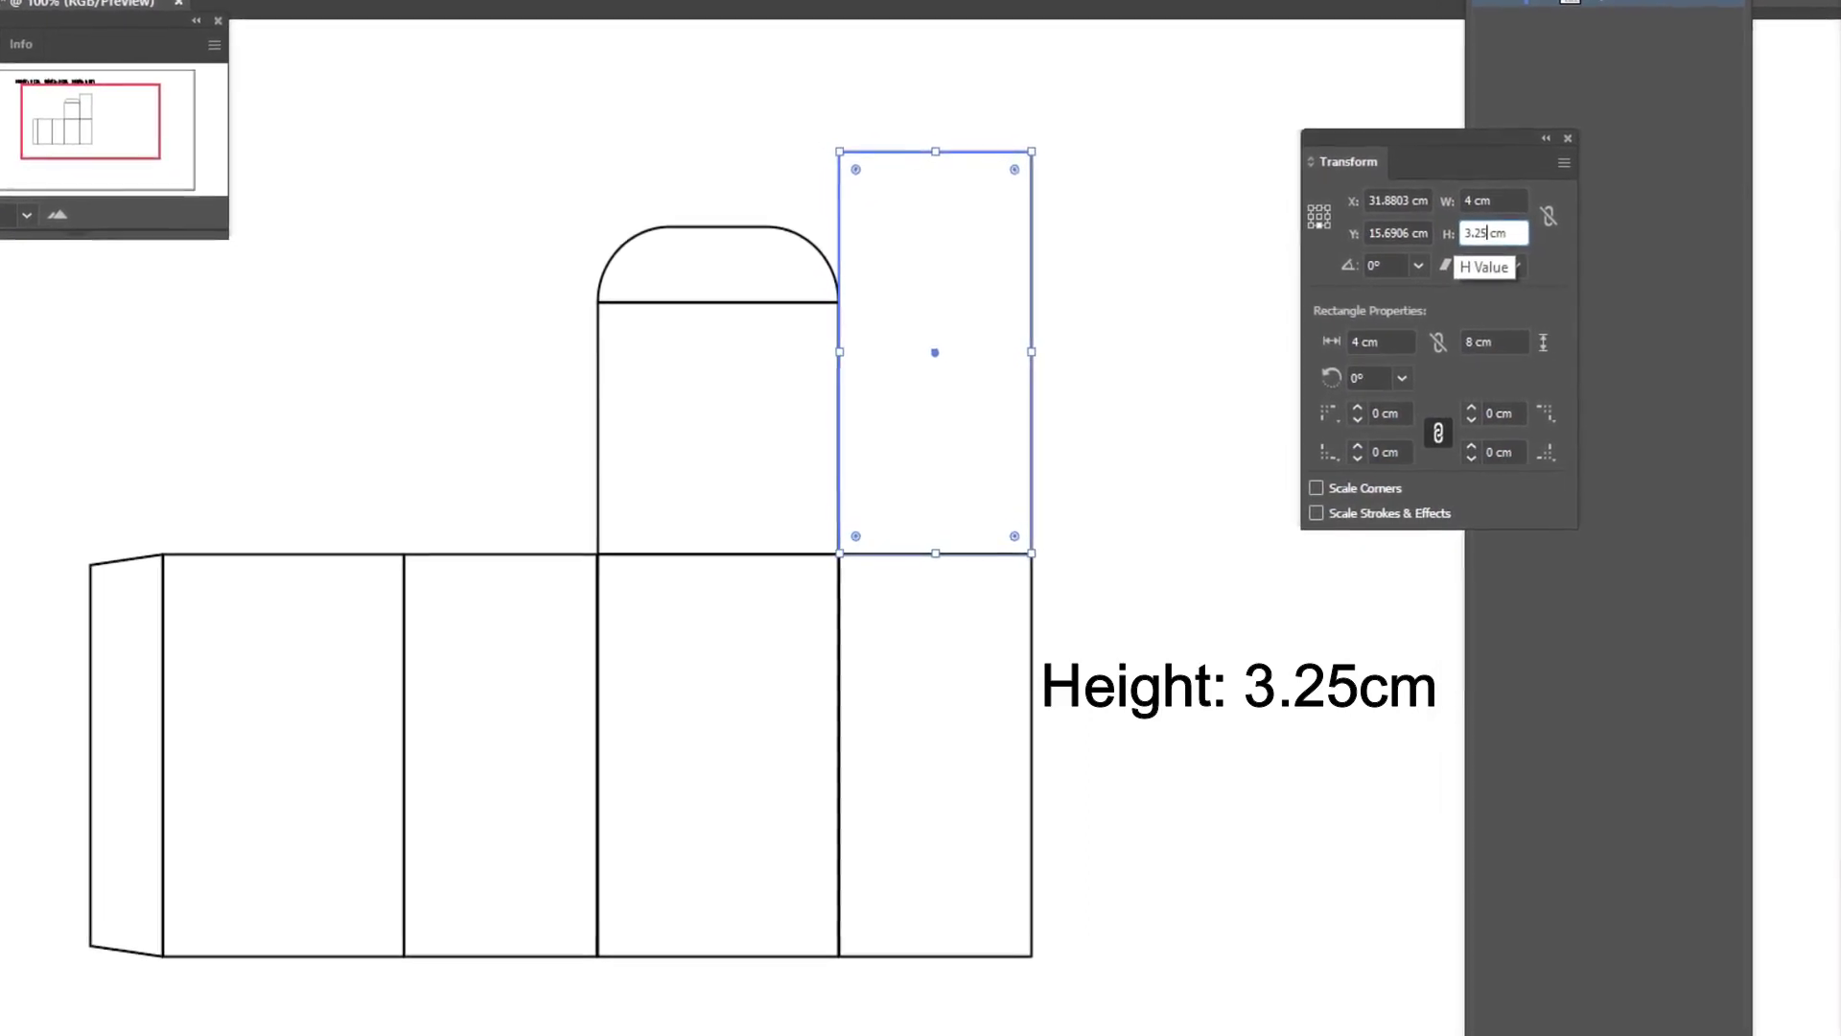
key(Return)
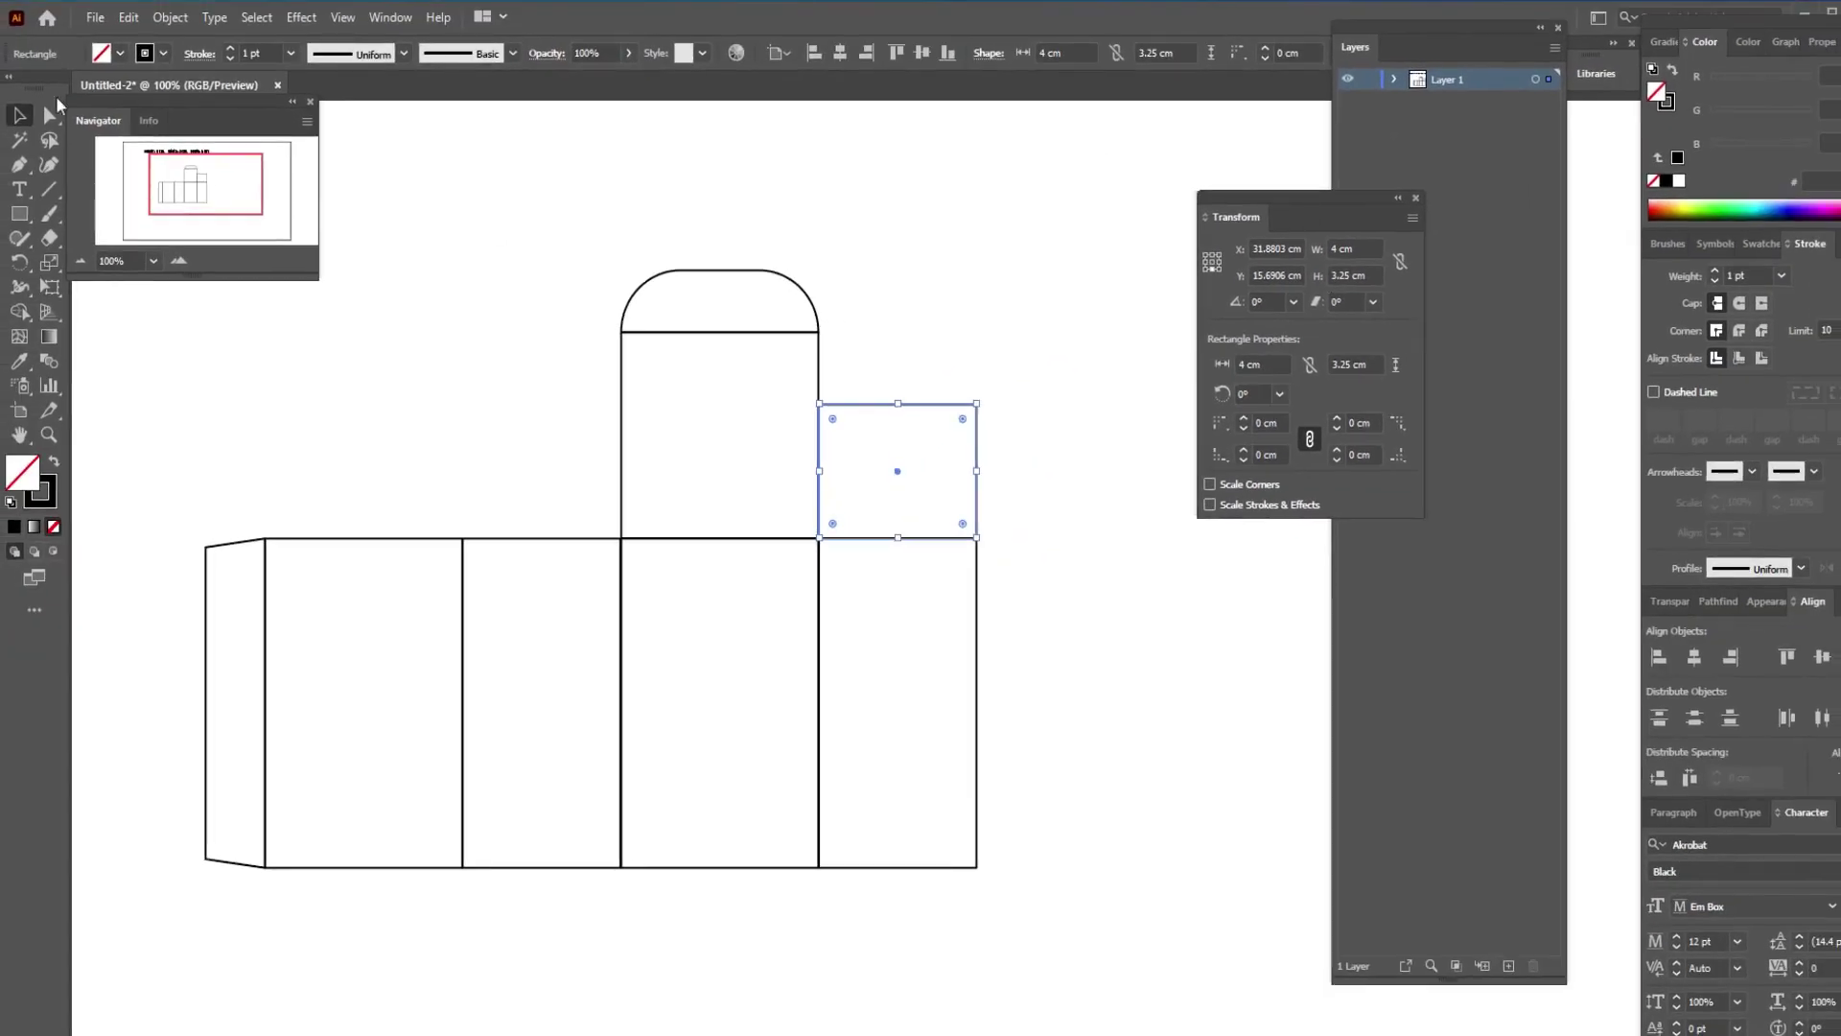
click(25, 115)
click(1005, 292)
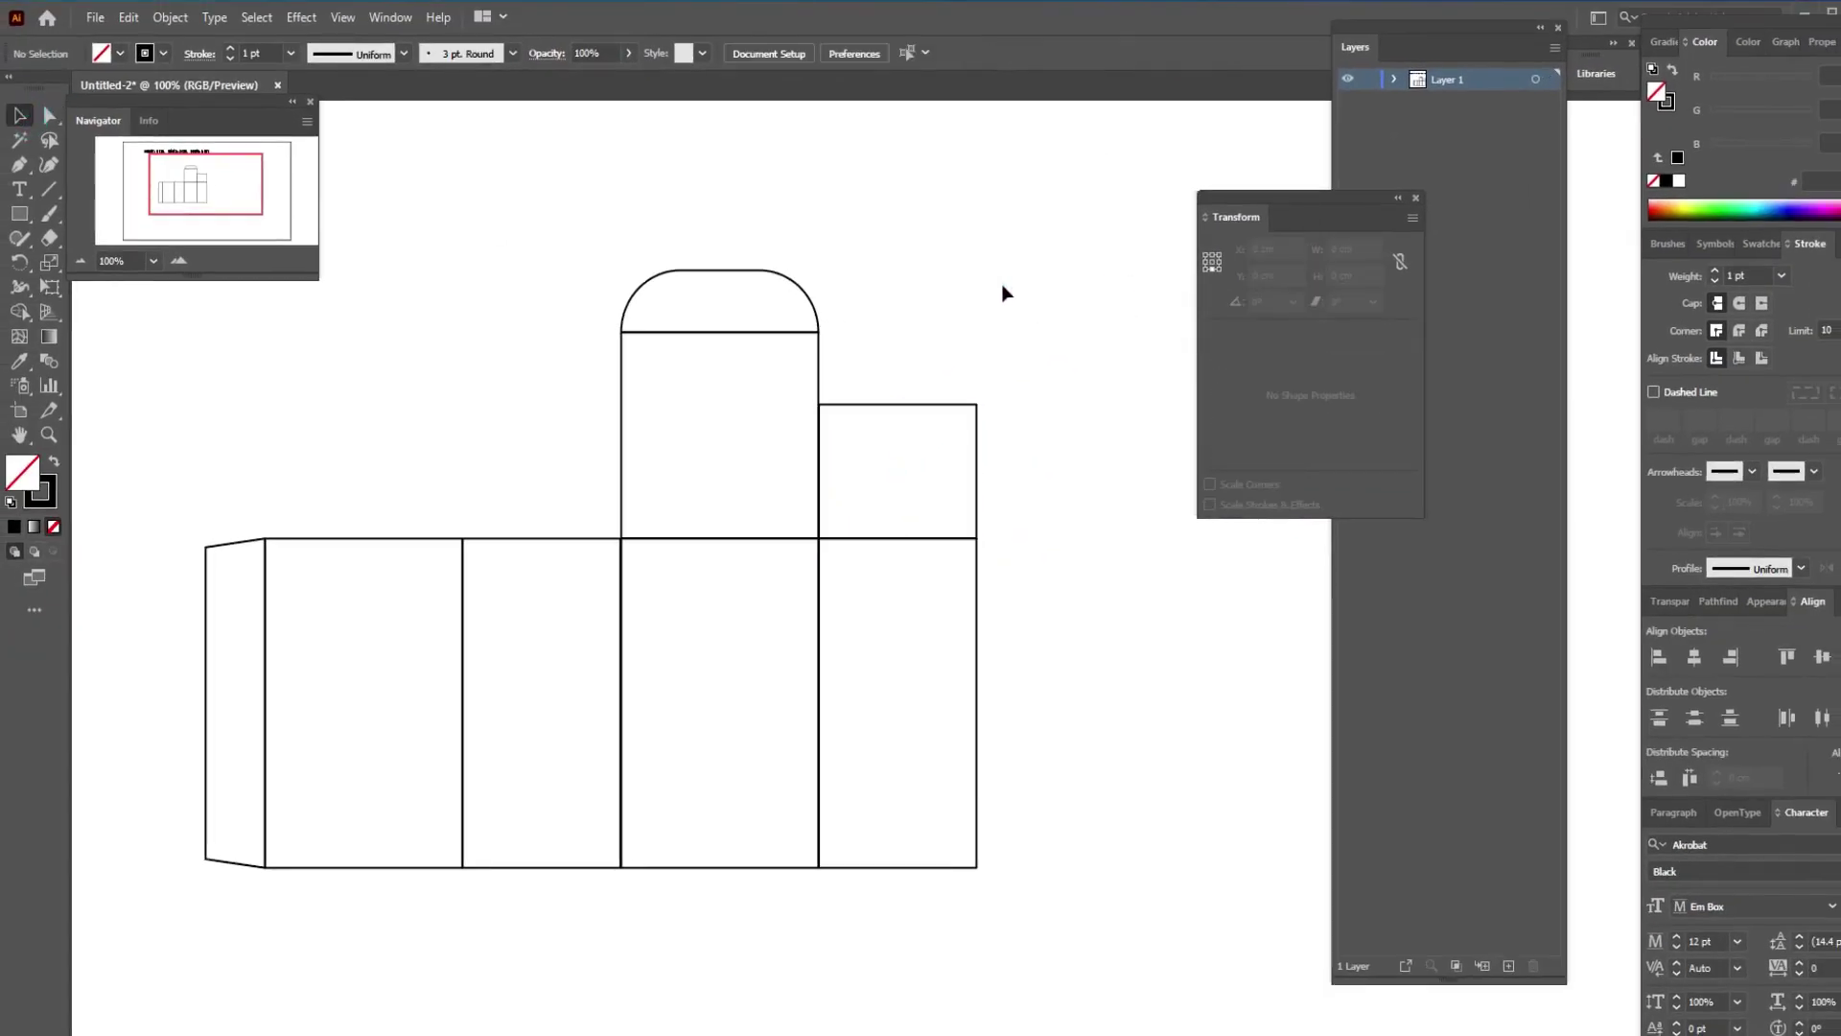
Create a rectangle 0.5 cm wide and 0.5 cm high in the empty area beside the box layout
click(23, 215)
click(1052, 315)
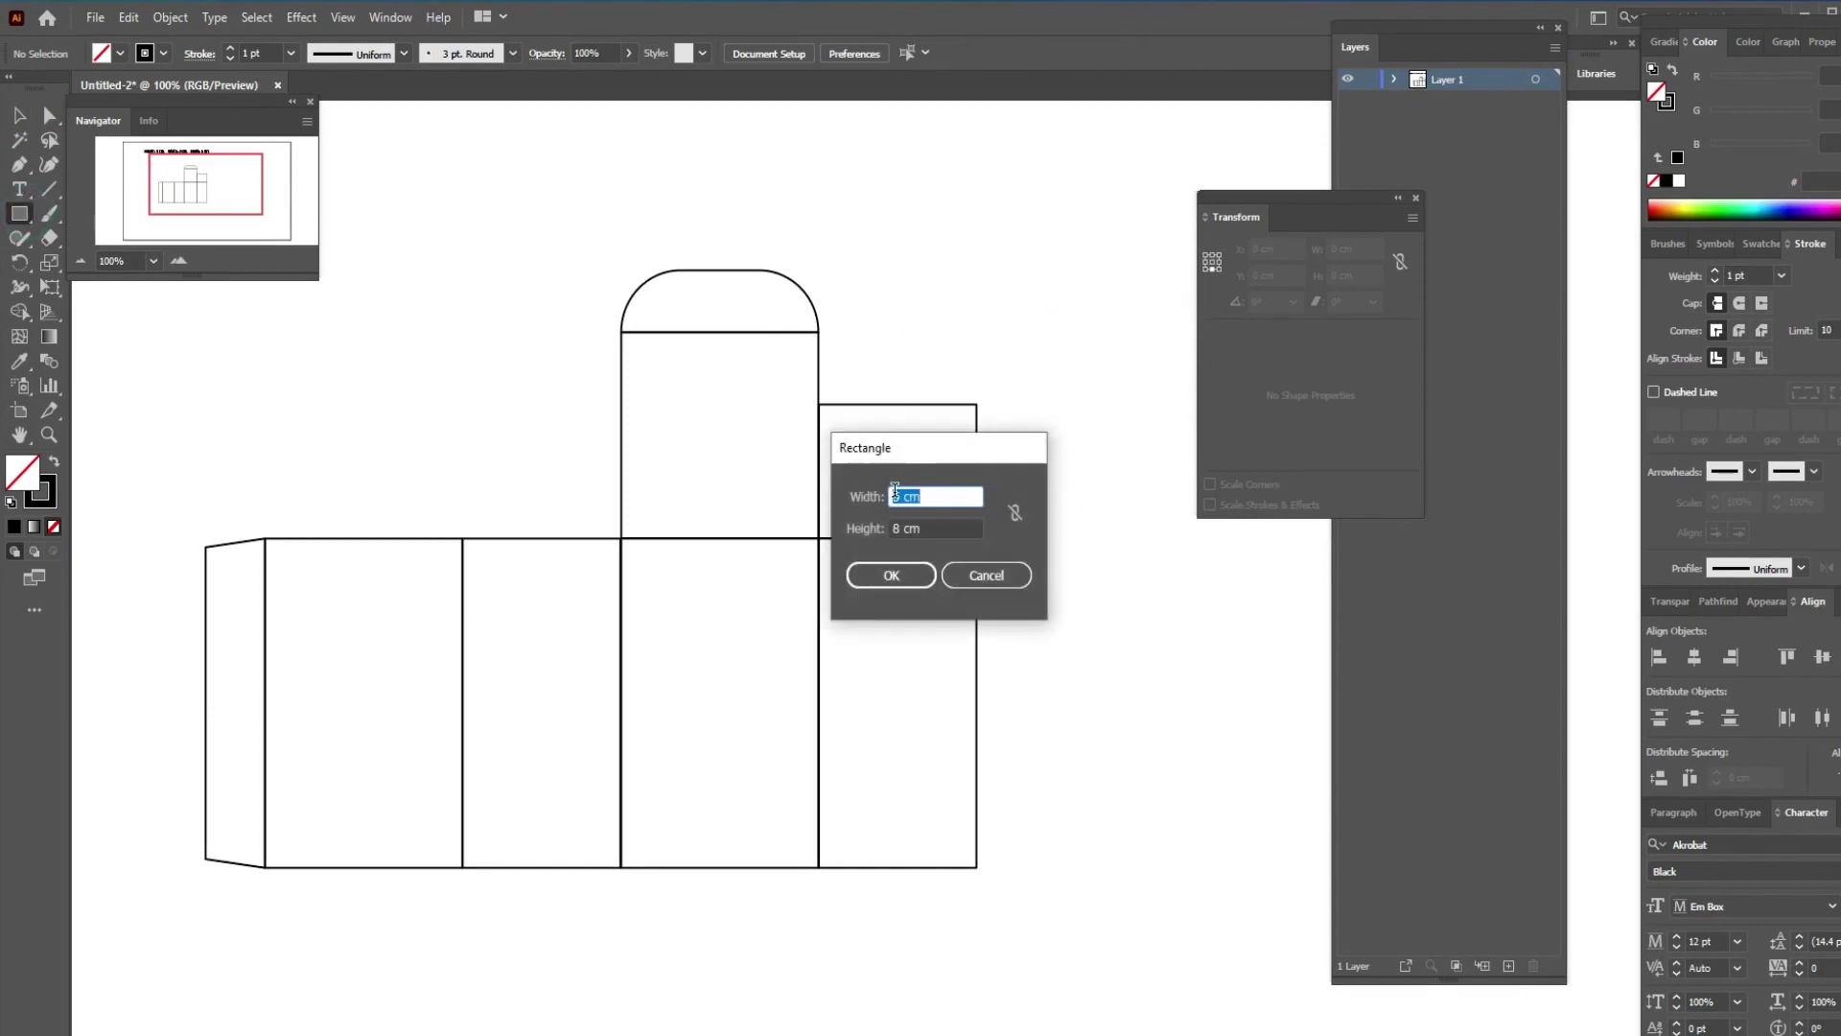
click(894, 491)
text(0.5)
double_click(894, 527)
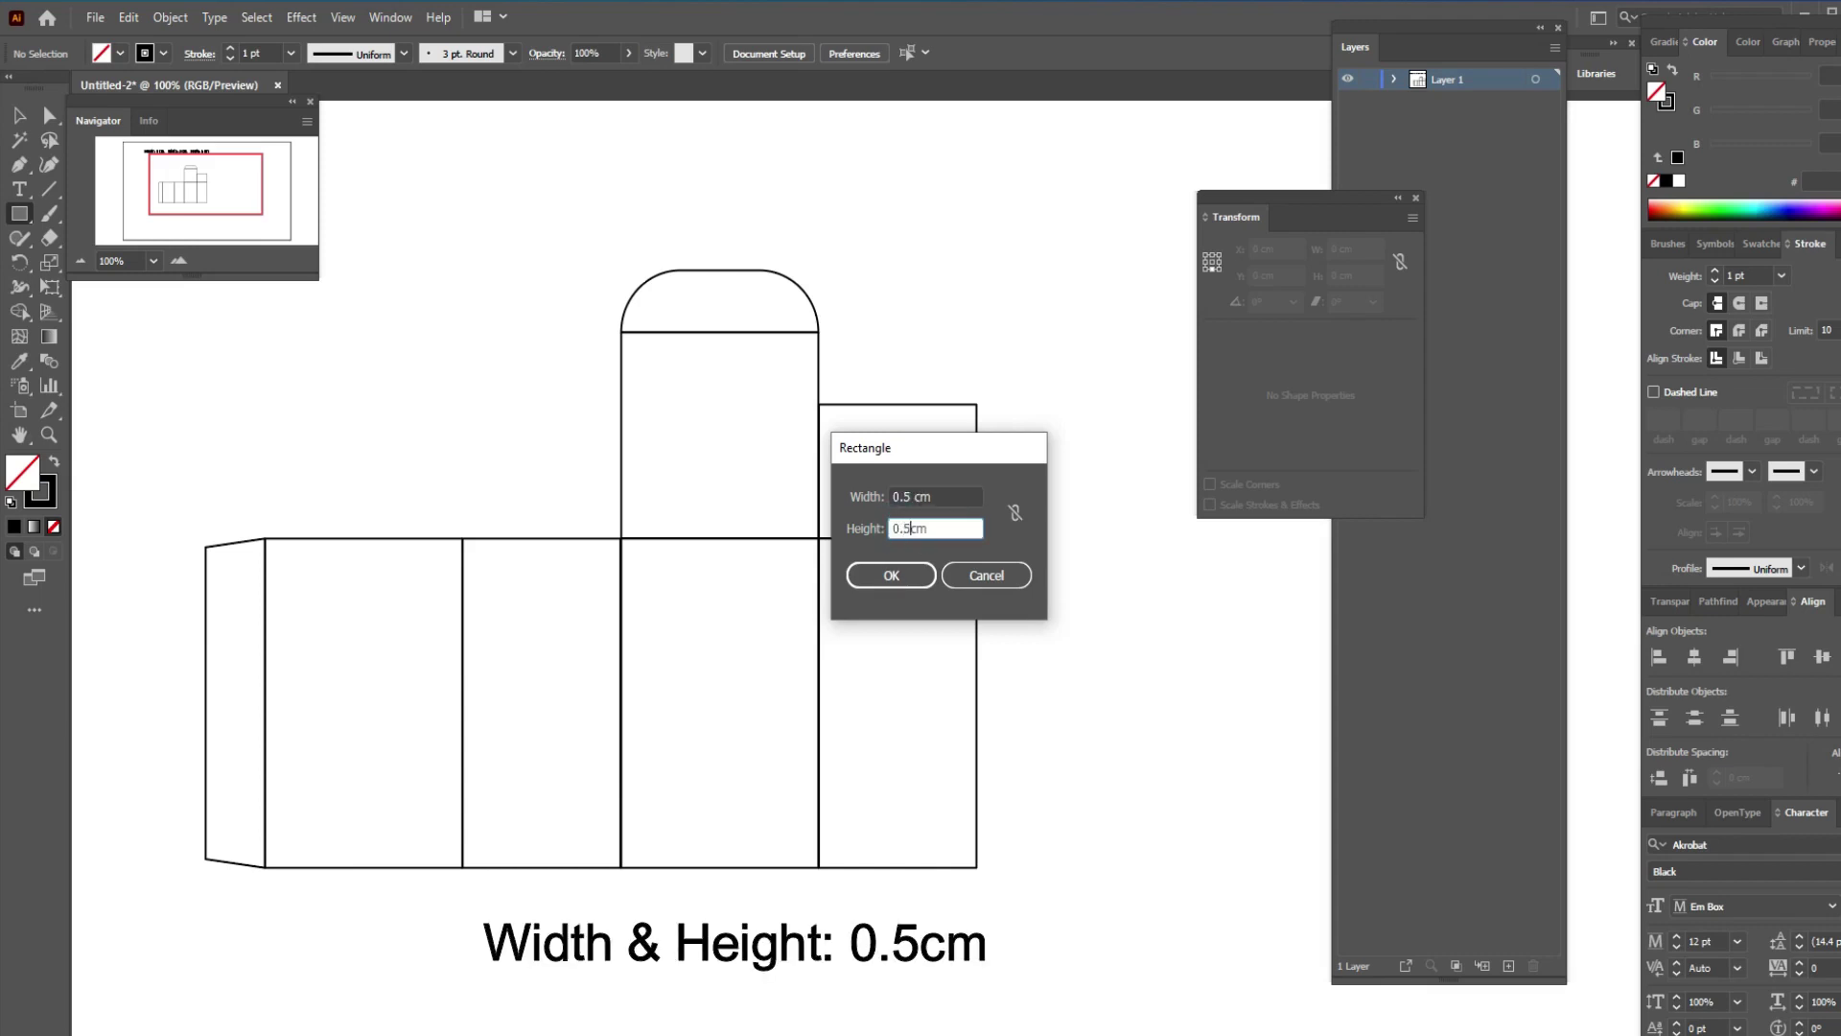
click(892, 575)
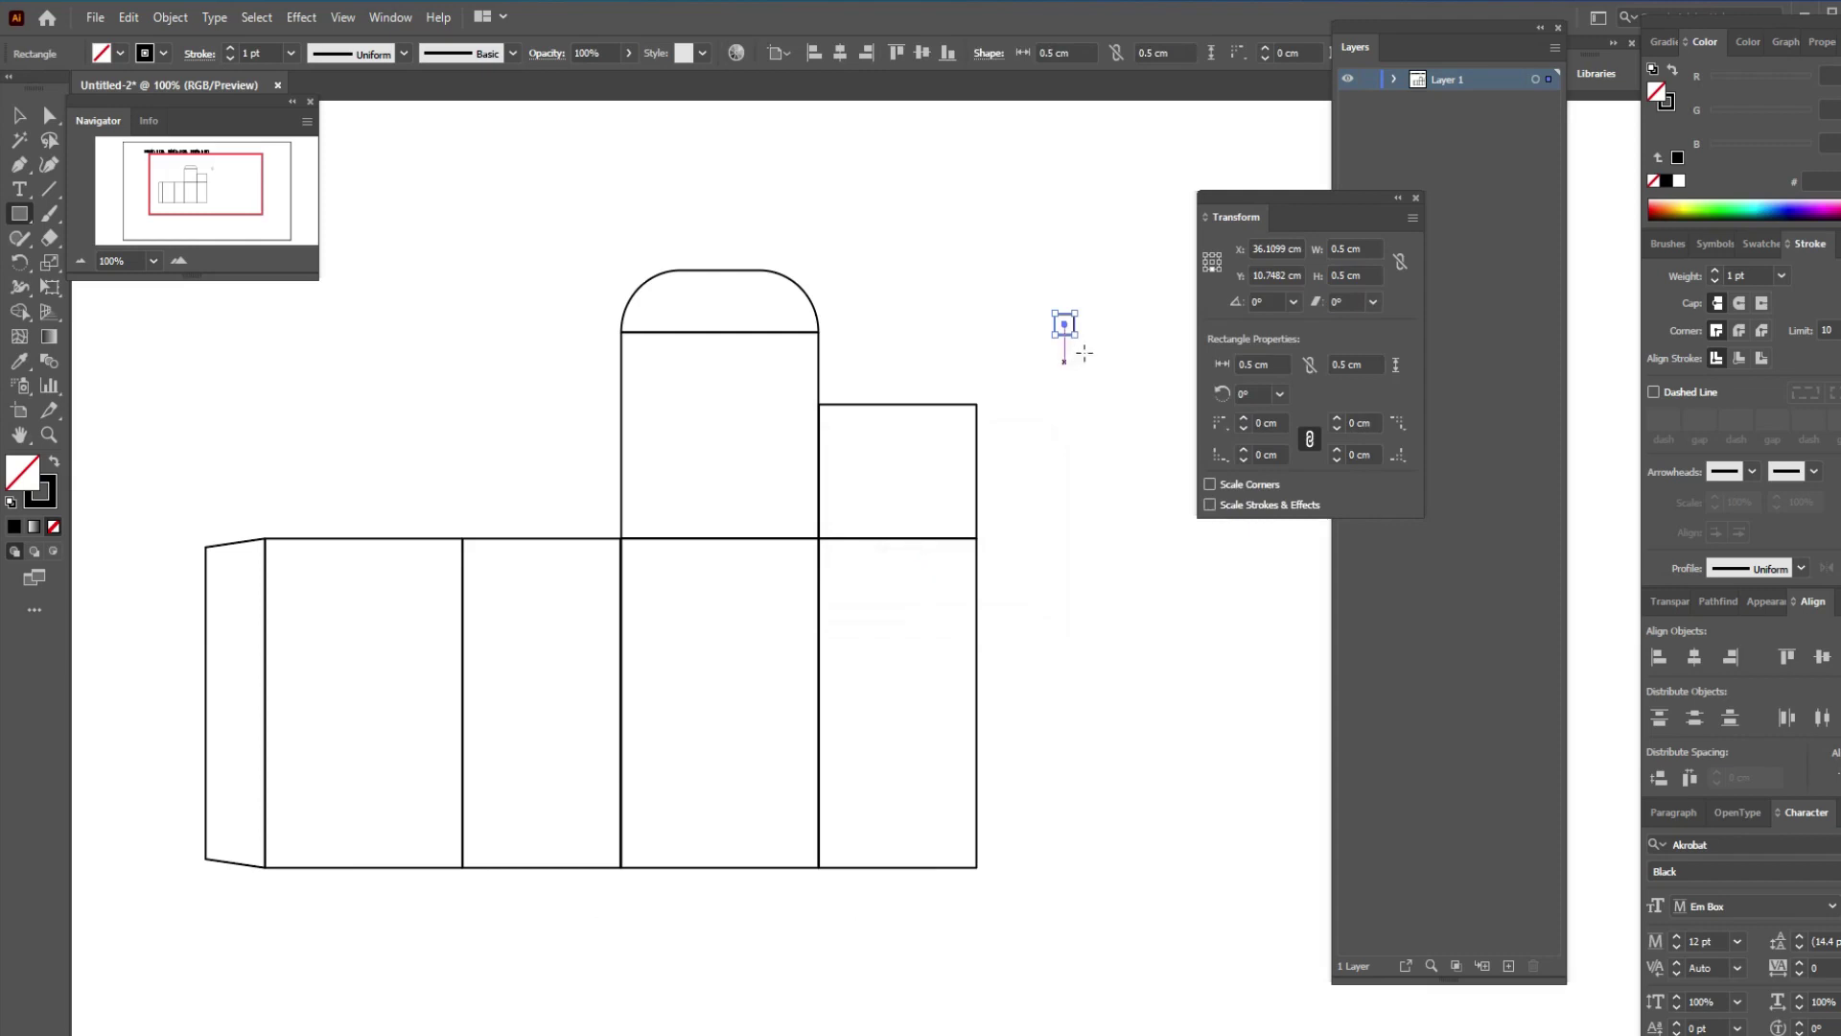
Position the 0.5 cm square inside the lower-right corner of the 3.25 cm high side flap
key(v)
click(1040, 391)
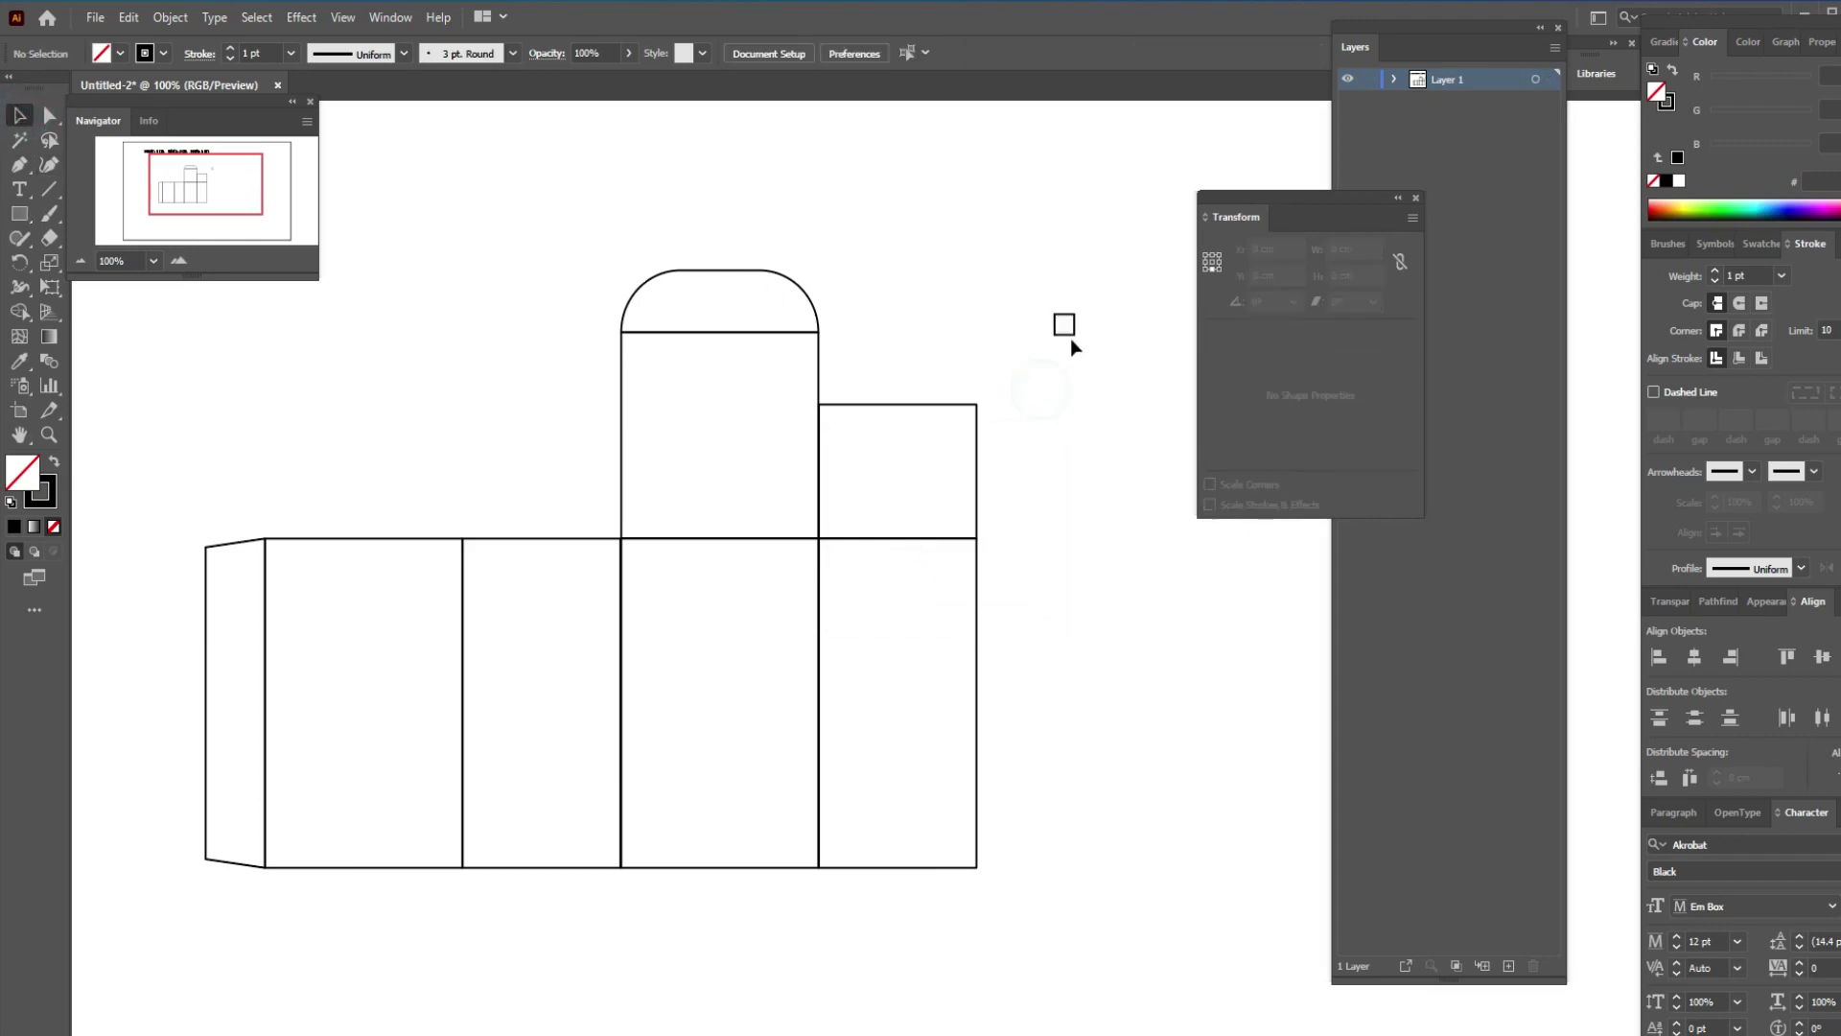
drag(1068, 326, 965, 531)
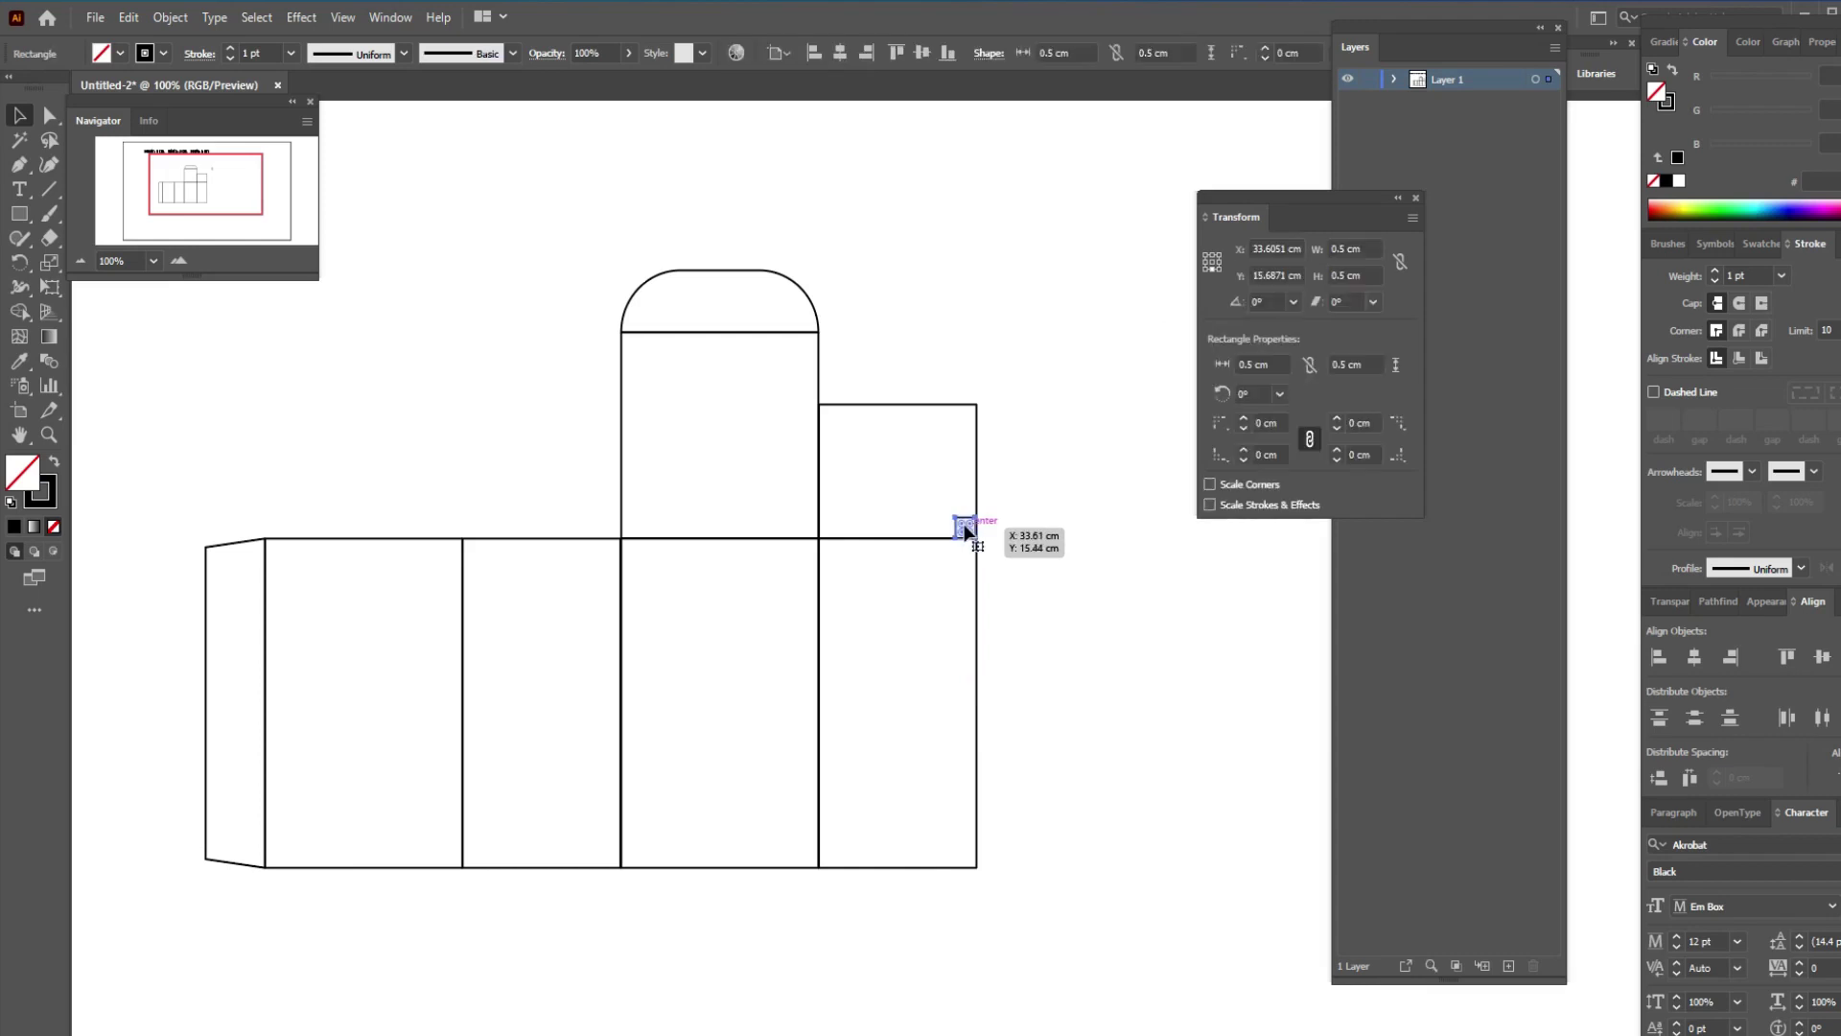
scroll(965, 527, up, 4)
scroll(965, 531, up, 1)
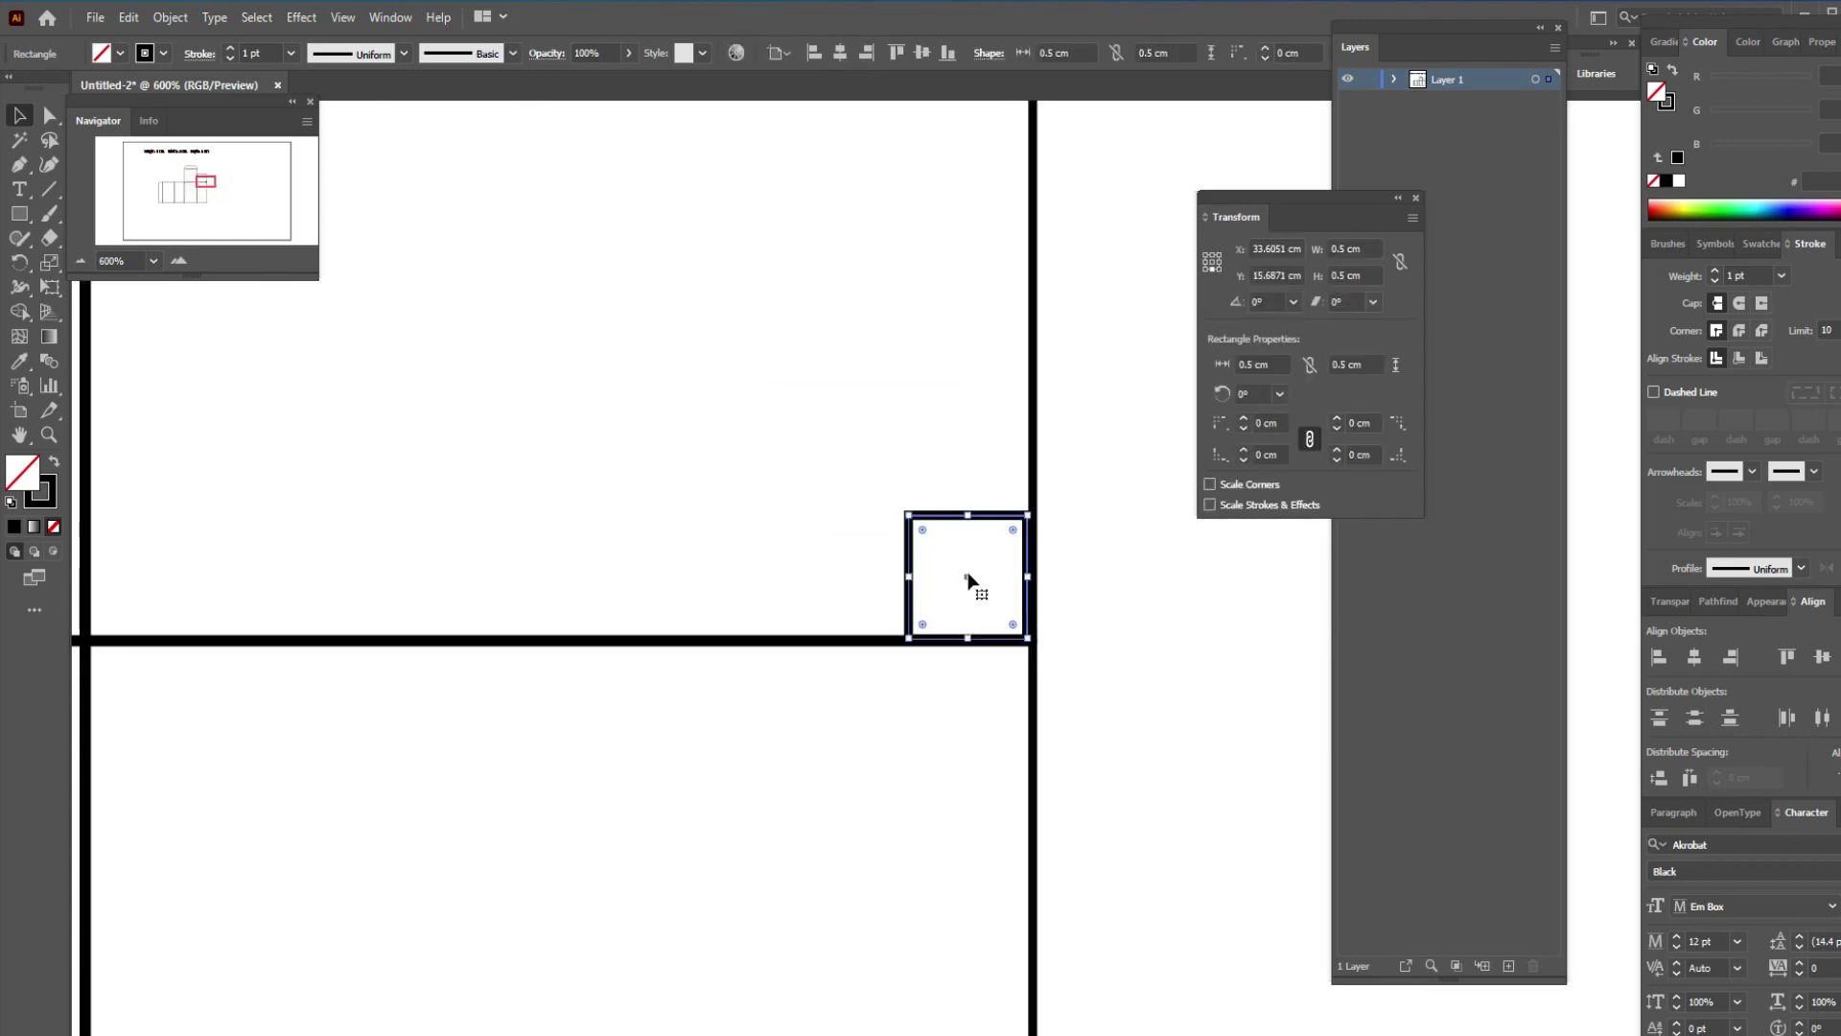
key(ctrl+z)
drag(960, 516, 967, 577)
click(1090, 615)
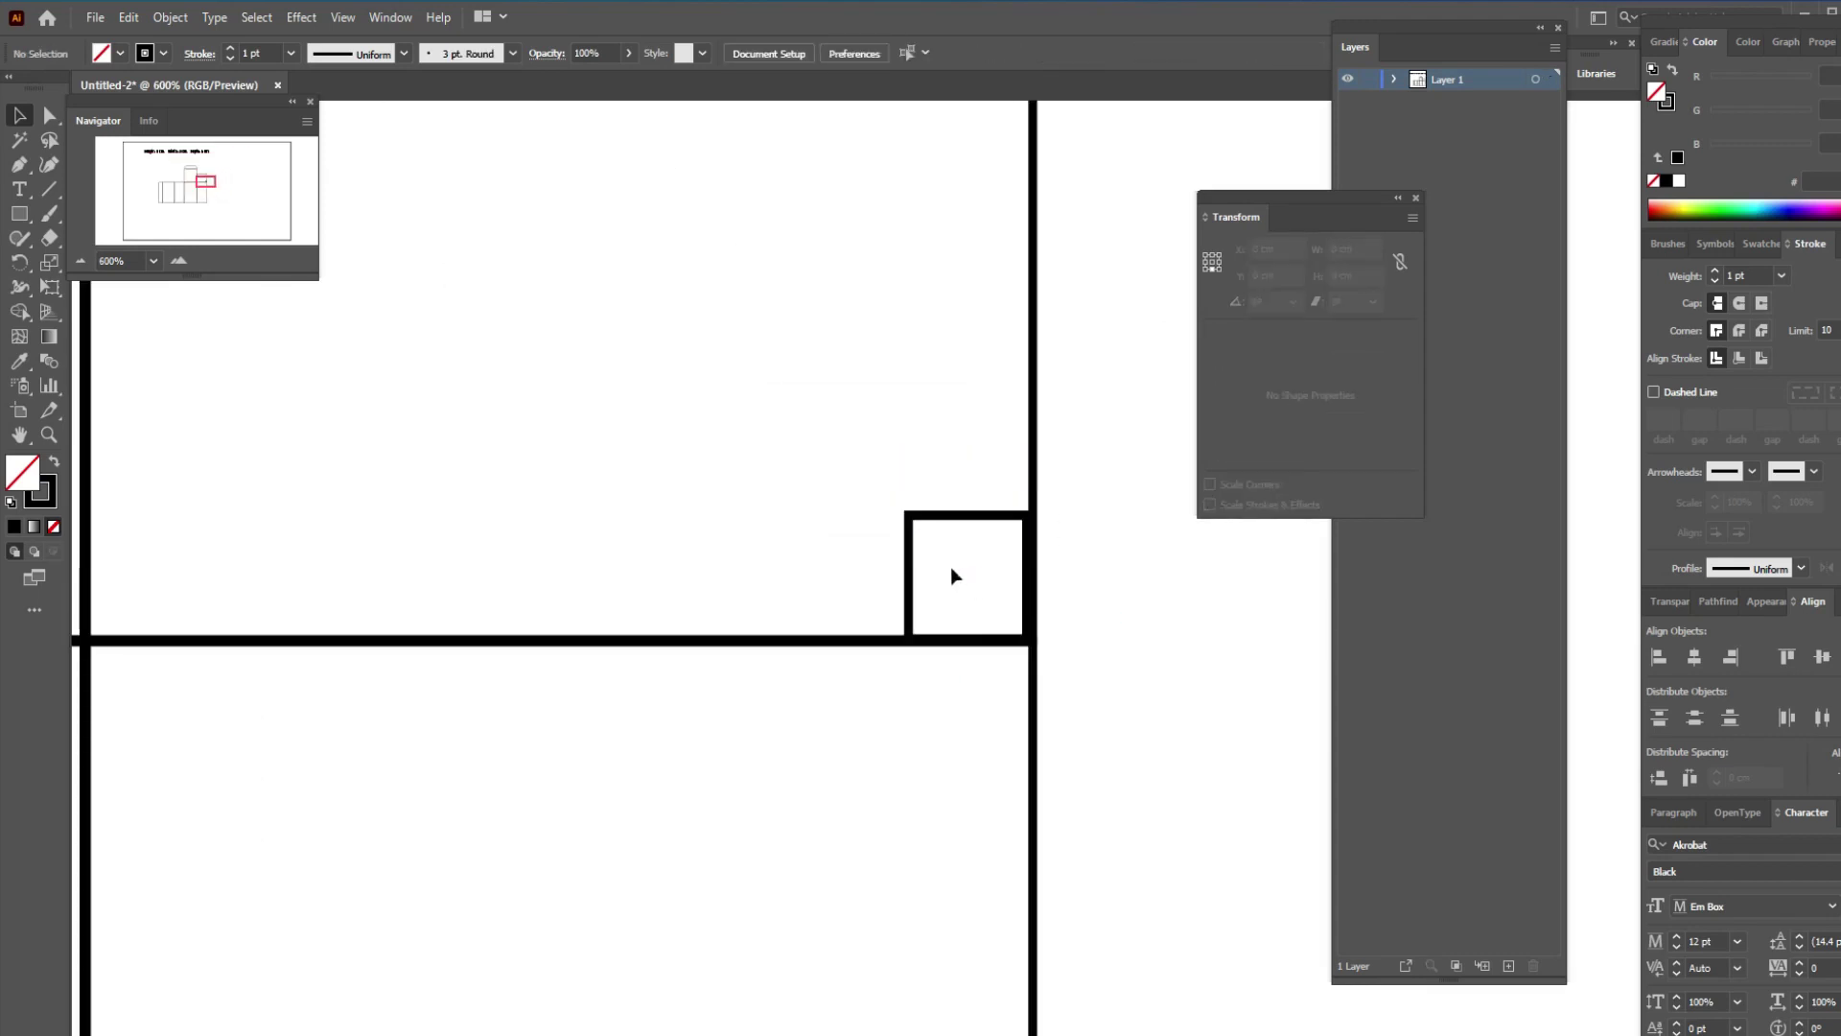
Duplicate the 0.5 cm square up and to the left within the flap and set the copy's height to 0.25 cm
click(915, 588)
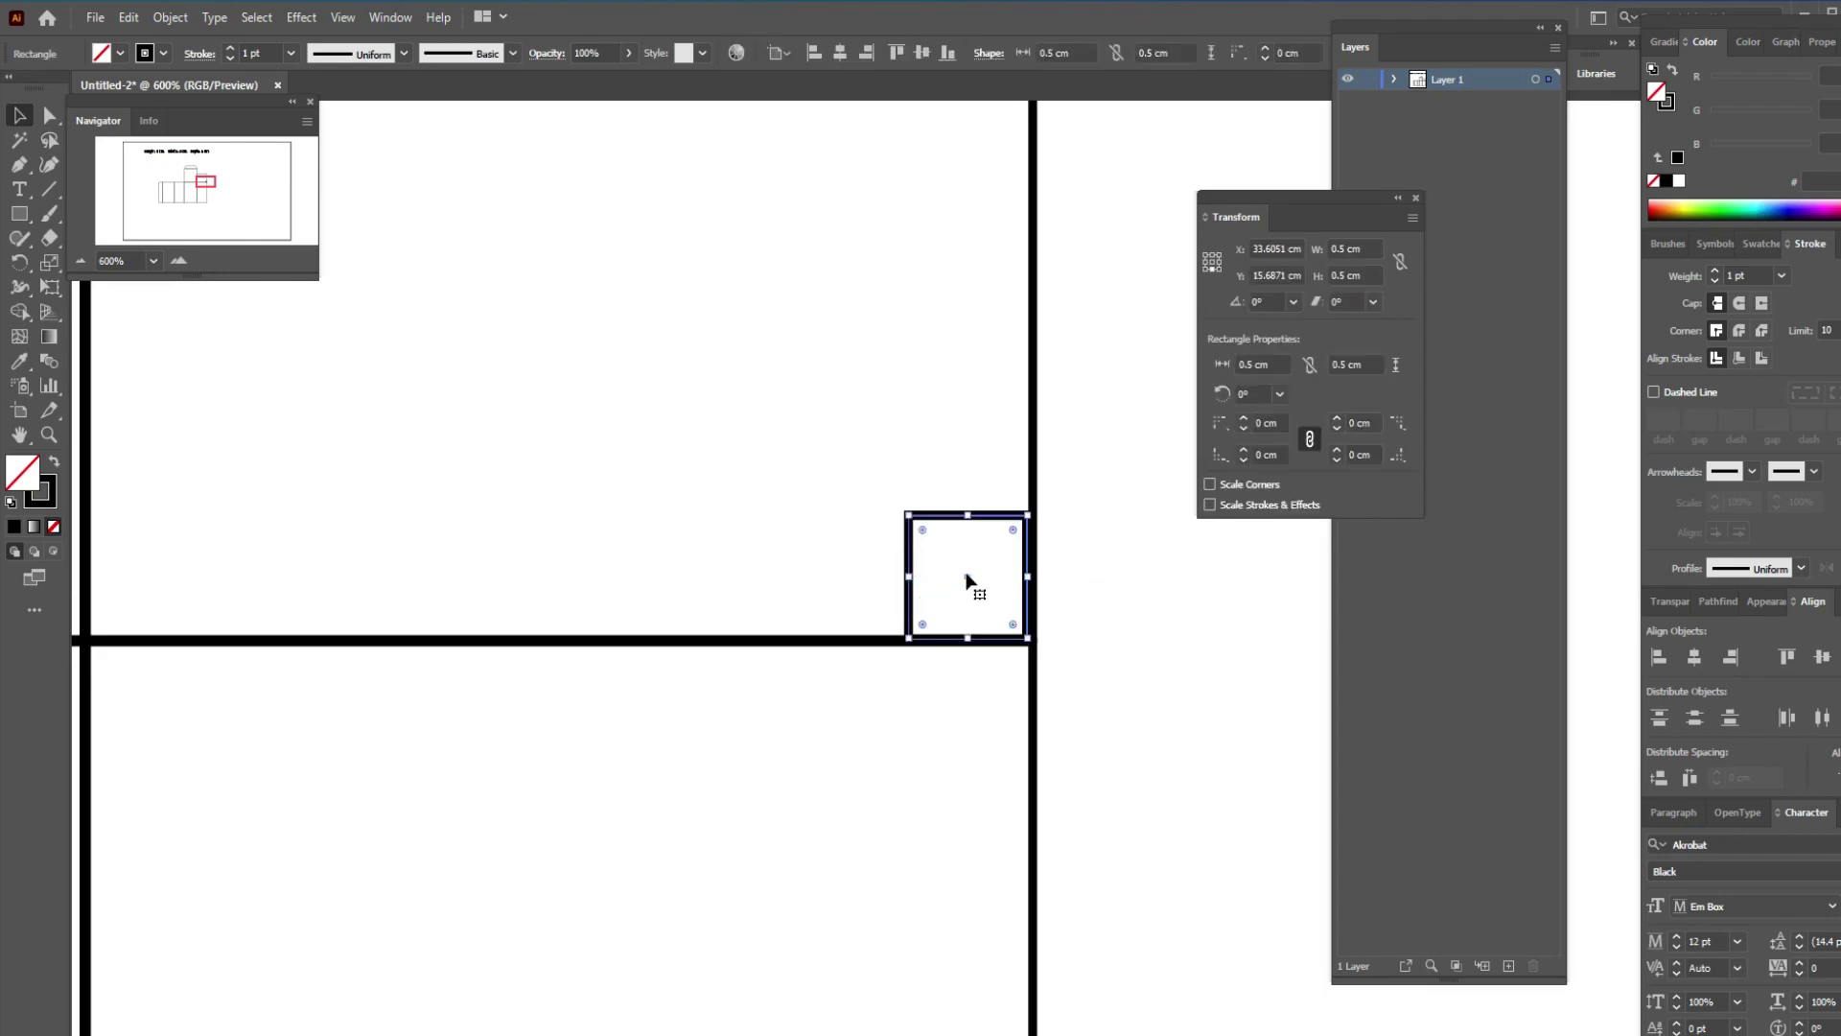
drag(967, 580, 744, 457)
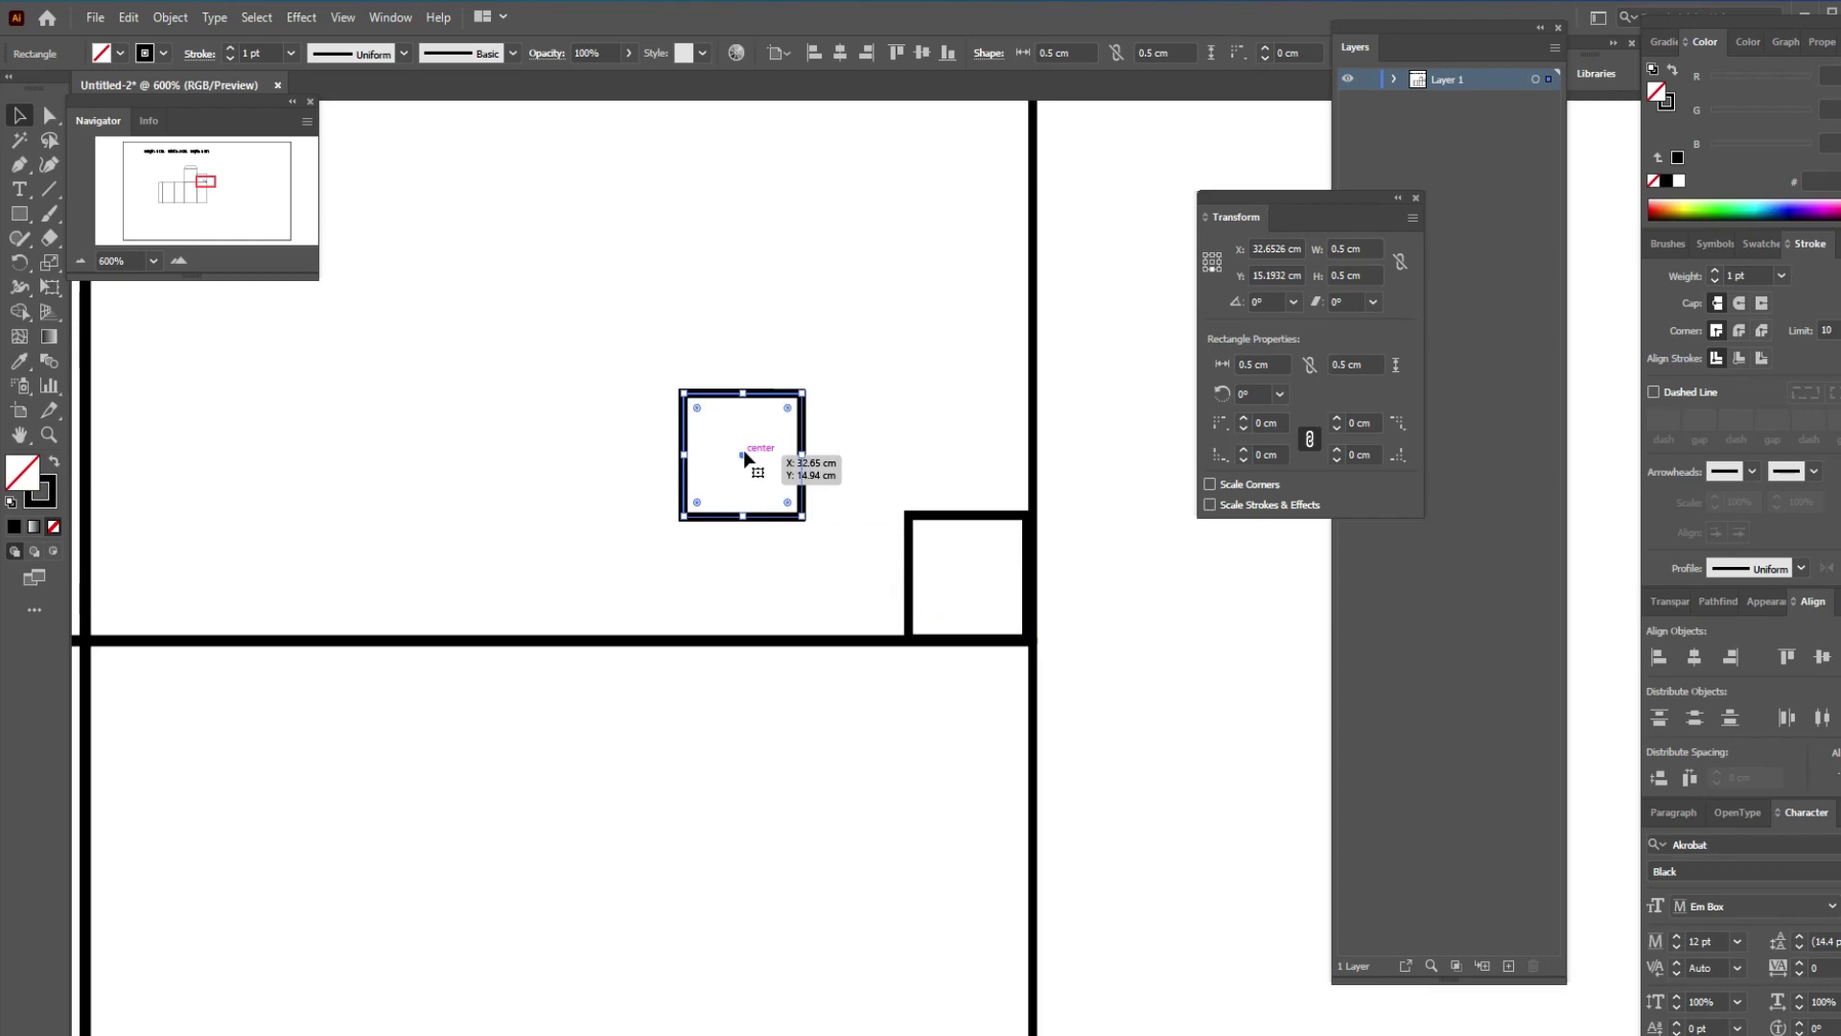
drag(745, 459, 745, 458)
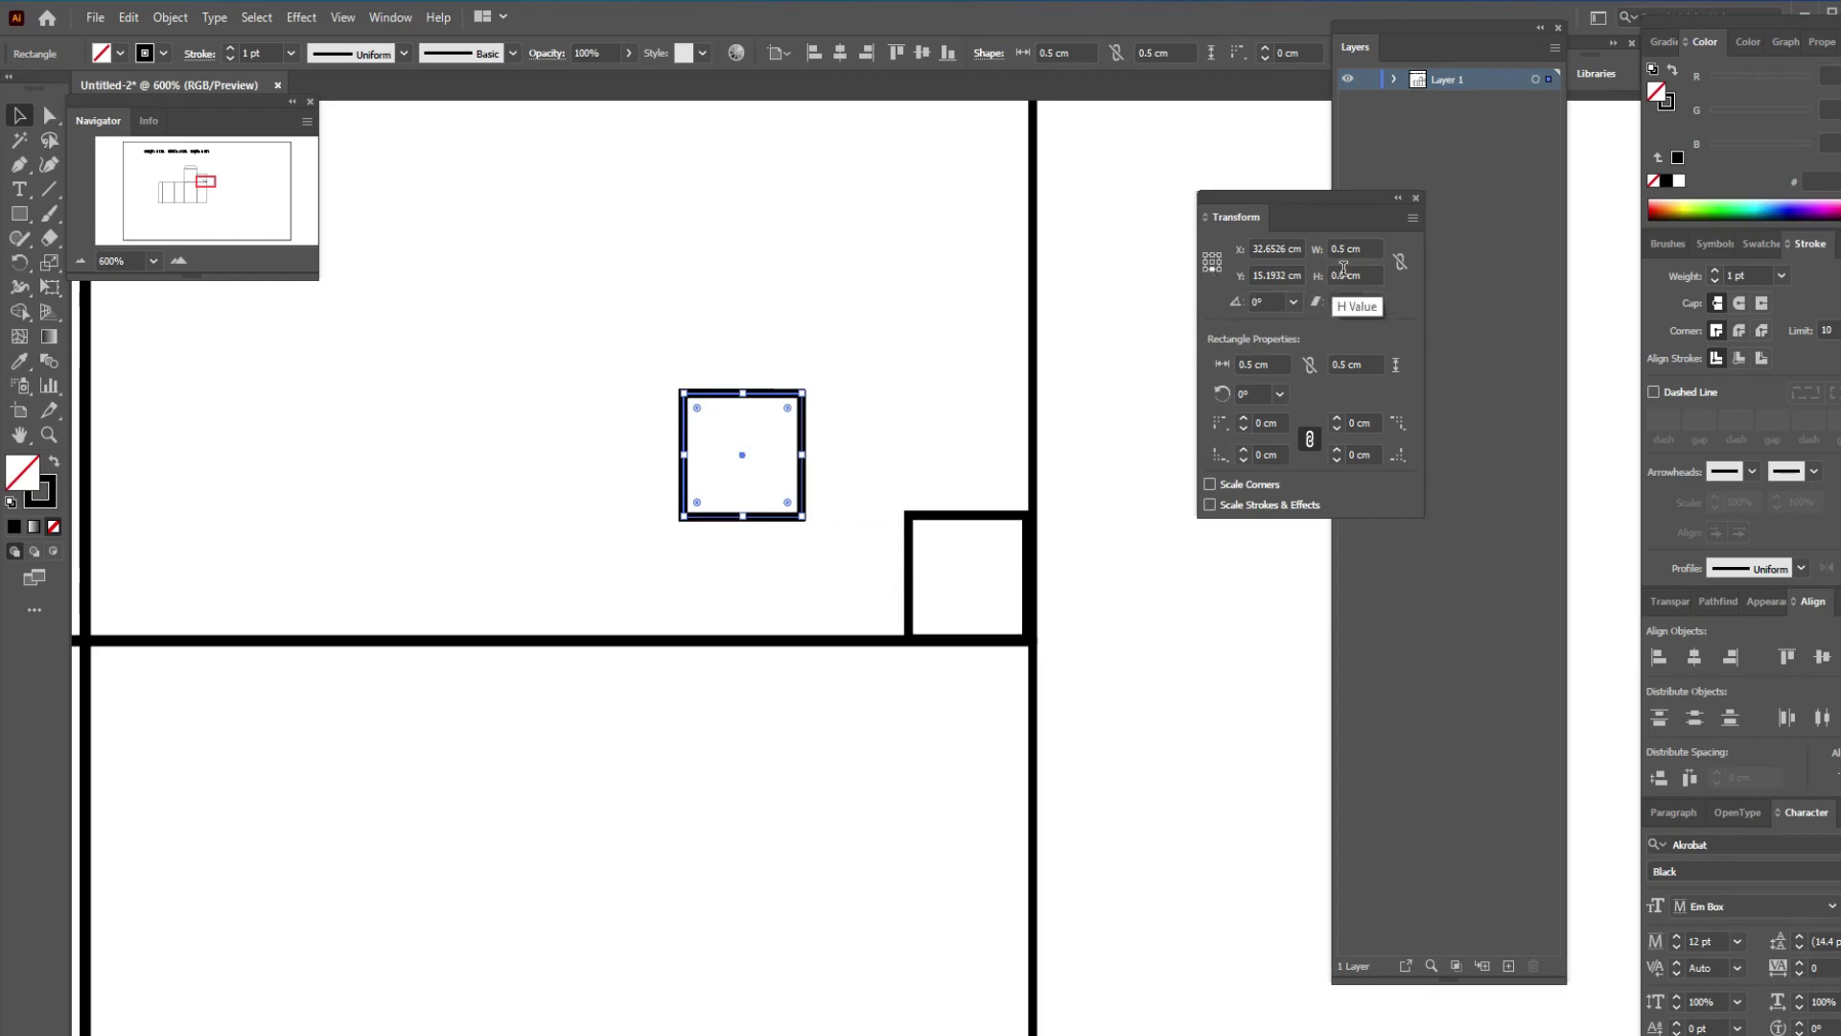
drag(1345, 273, 1330, 278)
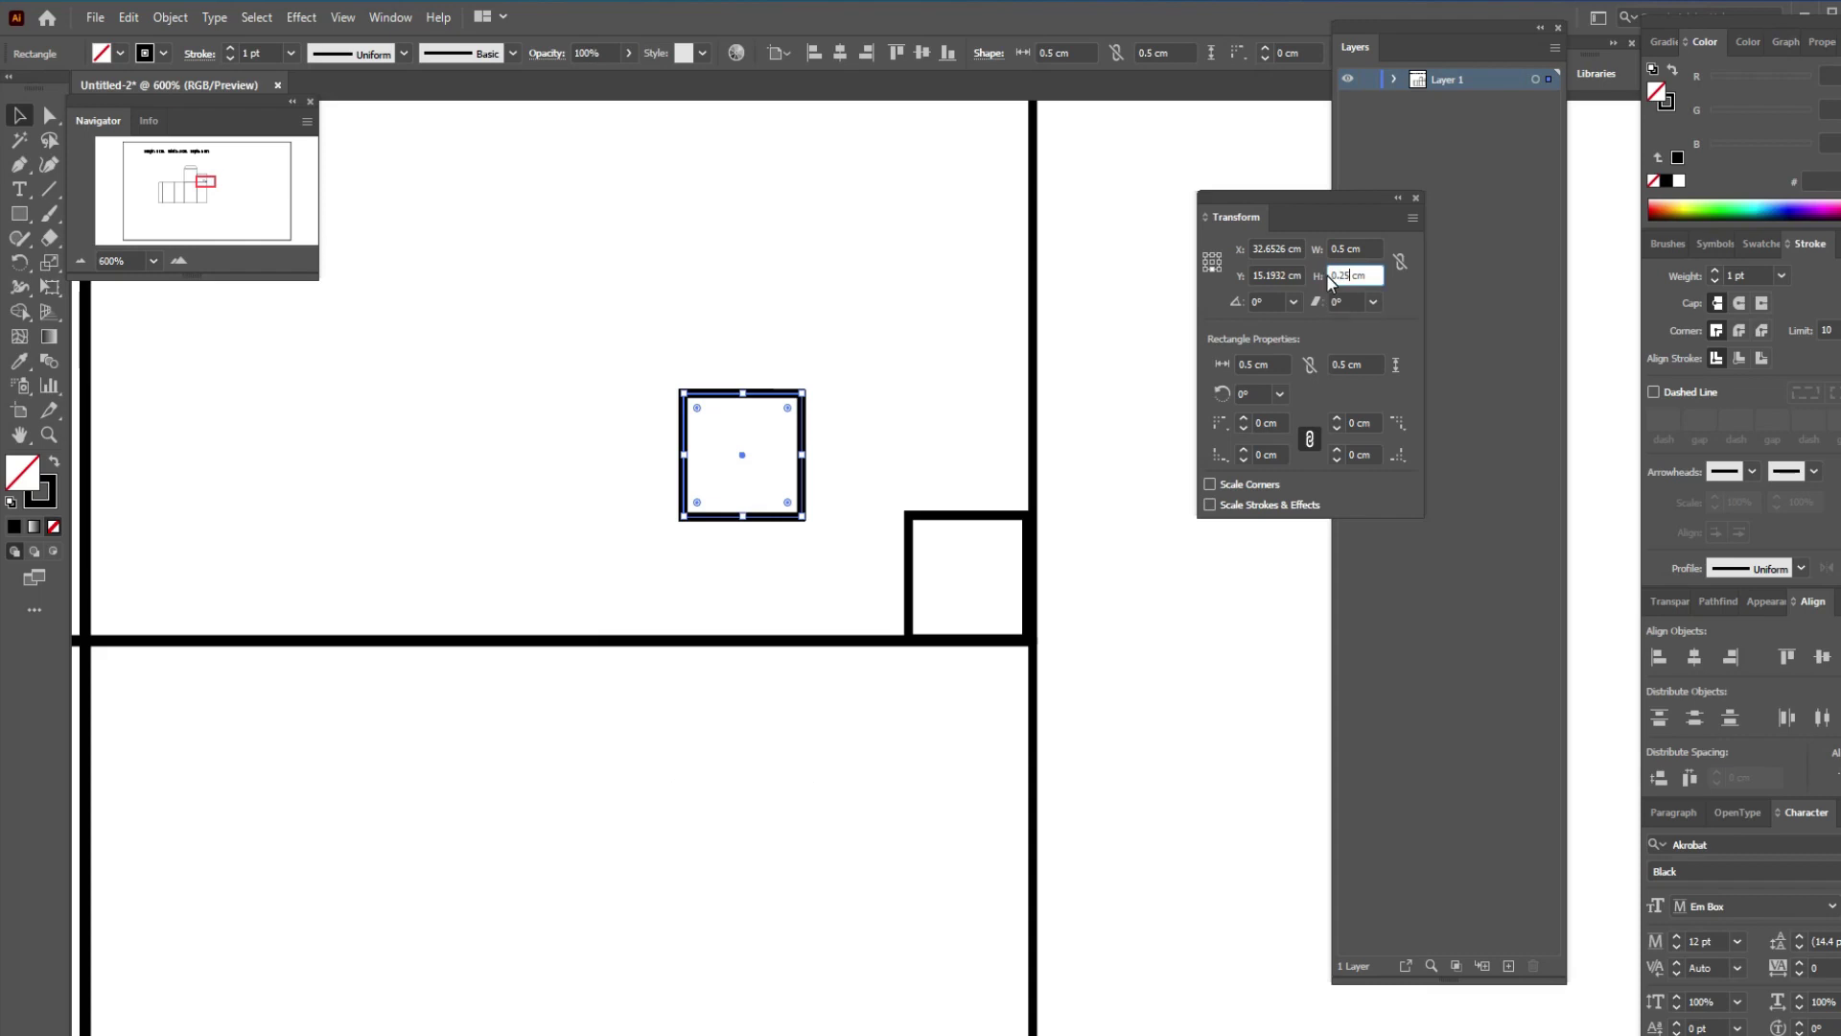
key(Return)
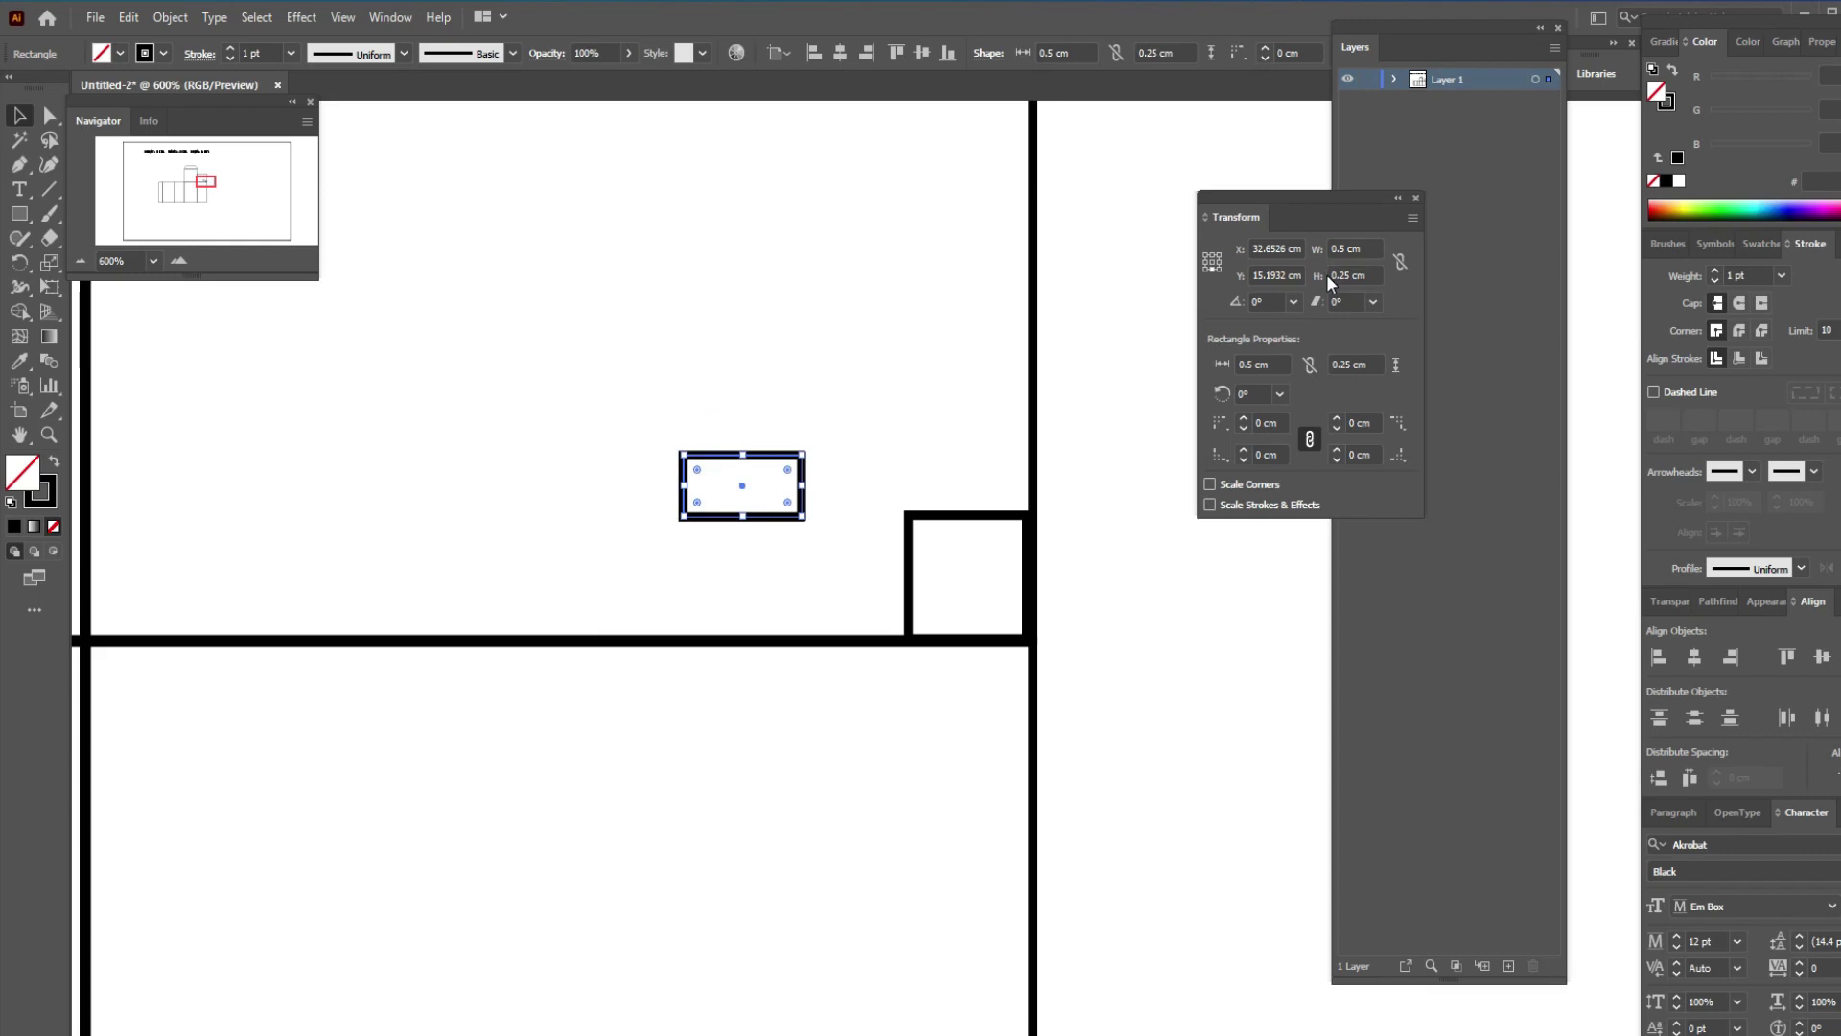
Move the 0.25 cm high rectangle into the lower-left corner of the side flap, just inside its edge
drag(320, 420, 522, 403)
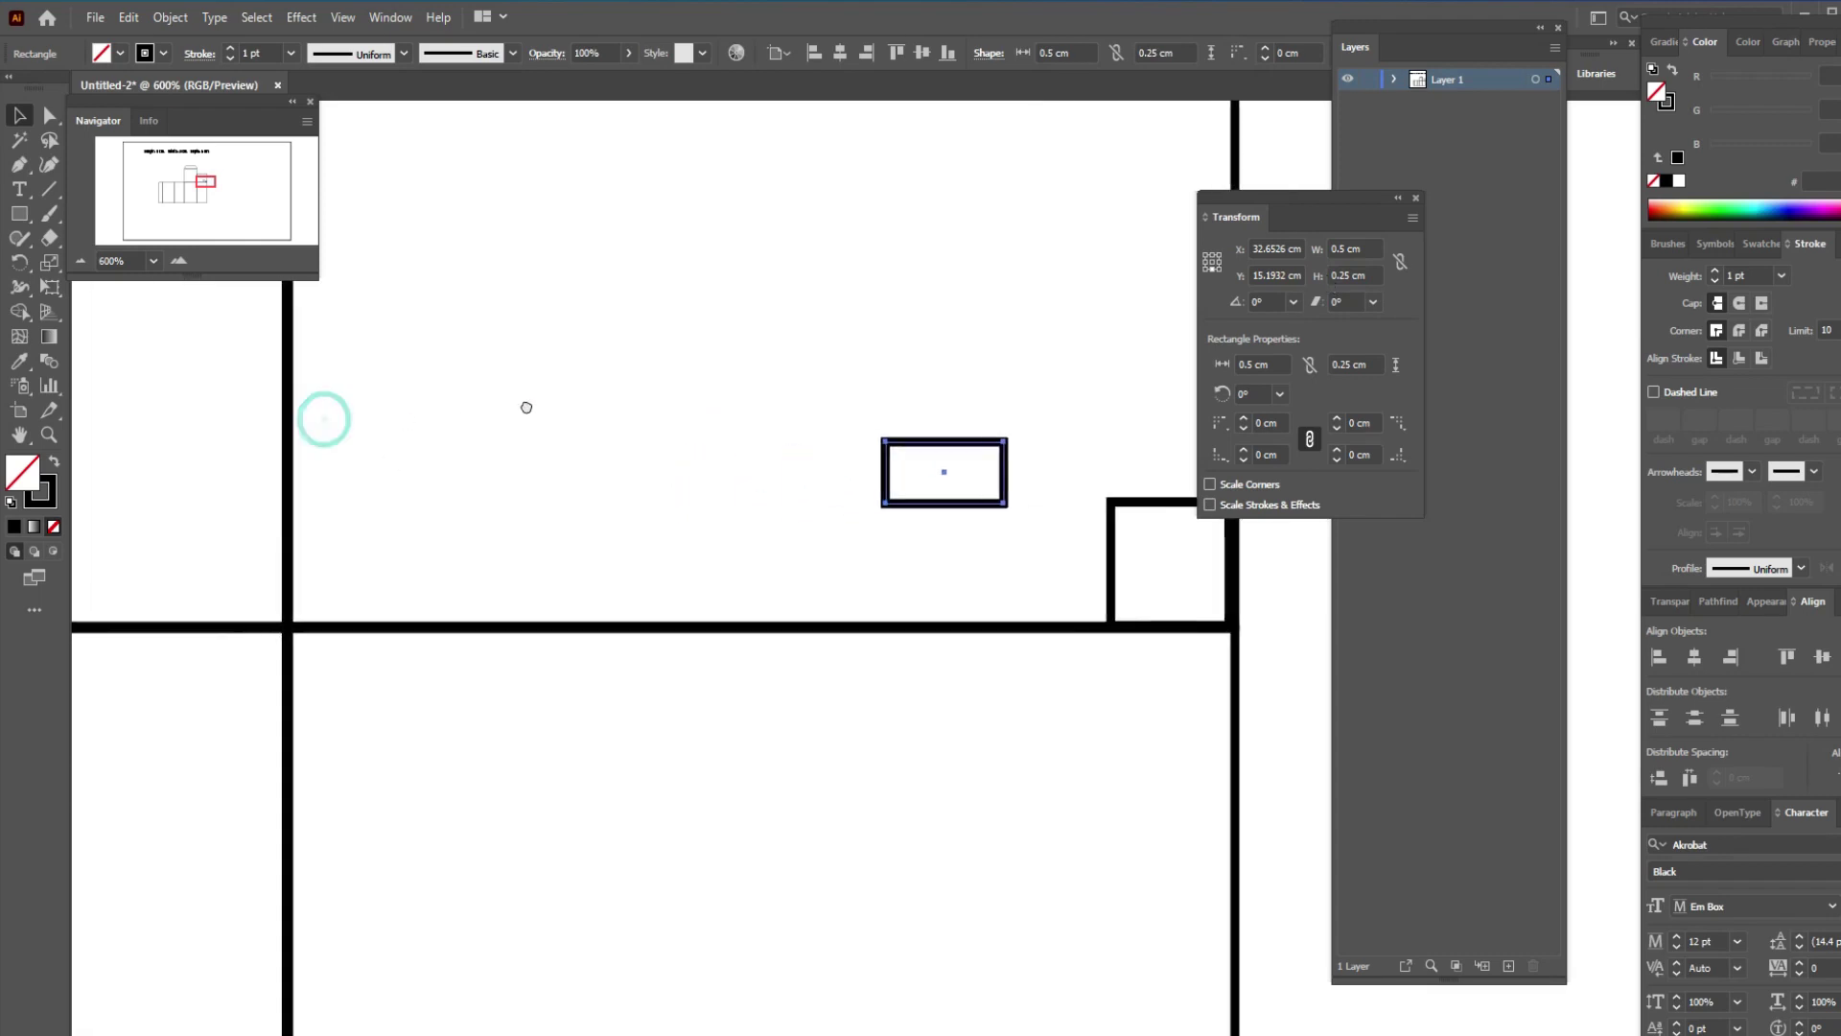
drag(942, 474, 342, 598)
click(506, 565)
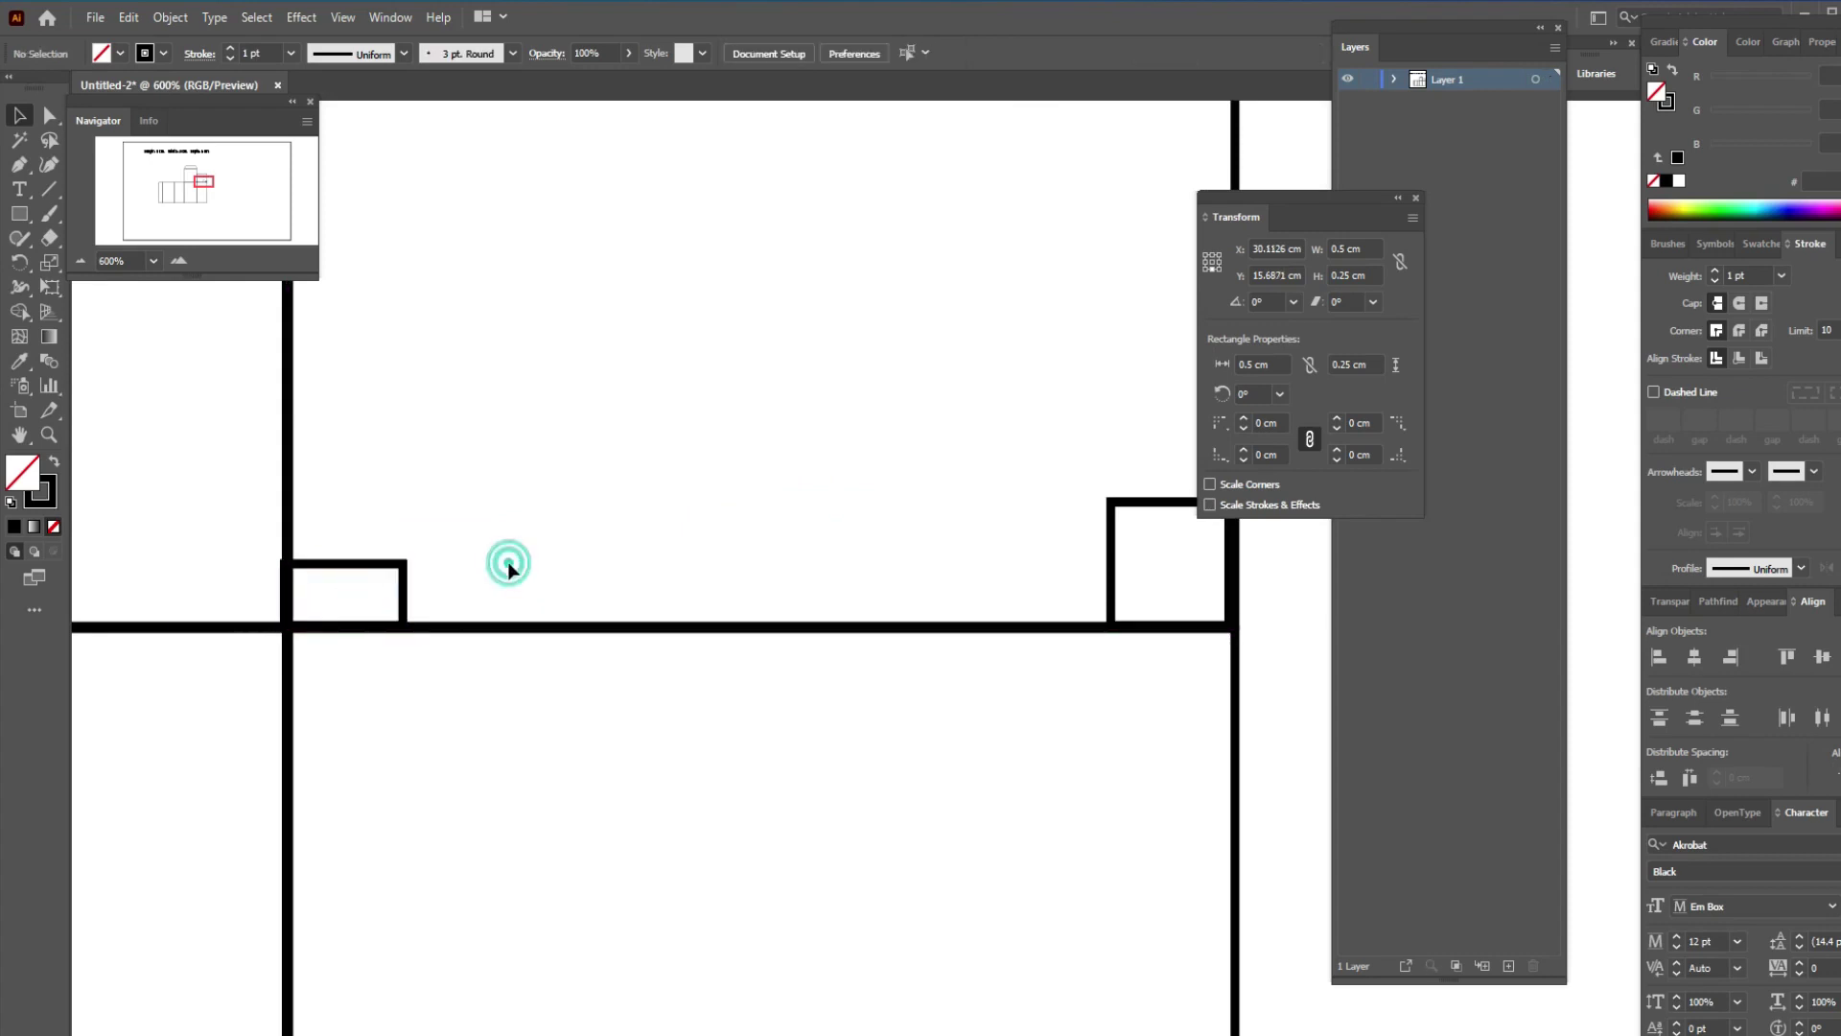
drag(353, 568, 432, 569)
Duplicate the 0.25 cm high rectangle and stack the copy directly on top of the 0.5 cm square
drag(426, 595, 1061, 401)
drag(1070, 473, 930, 523)
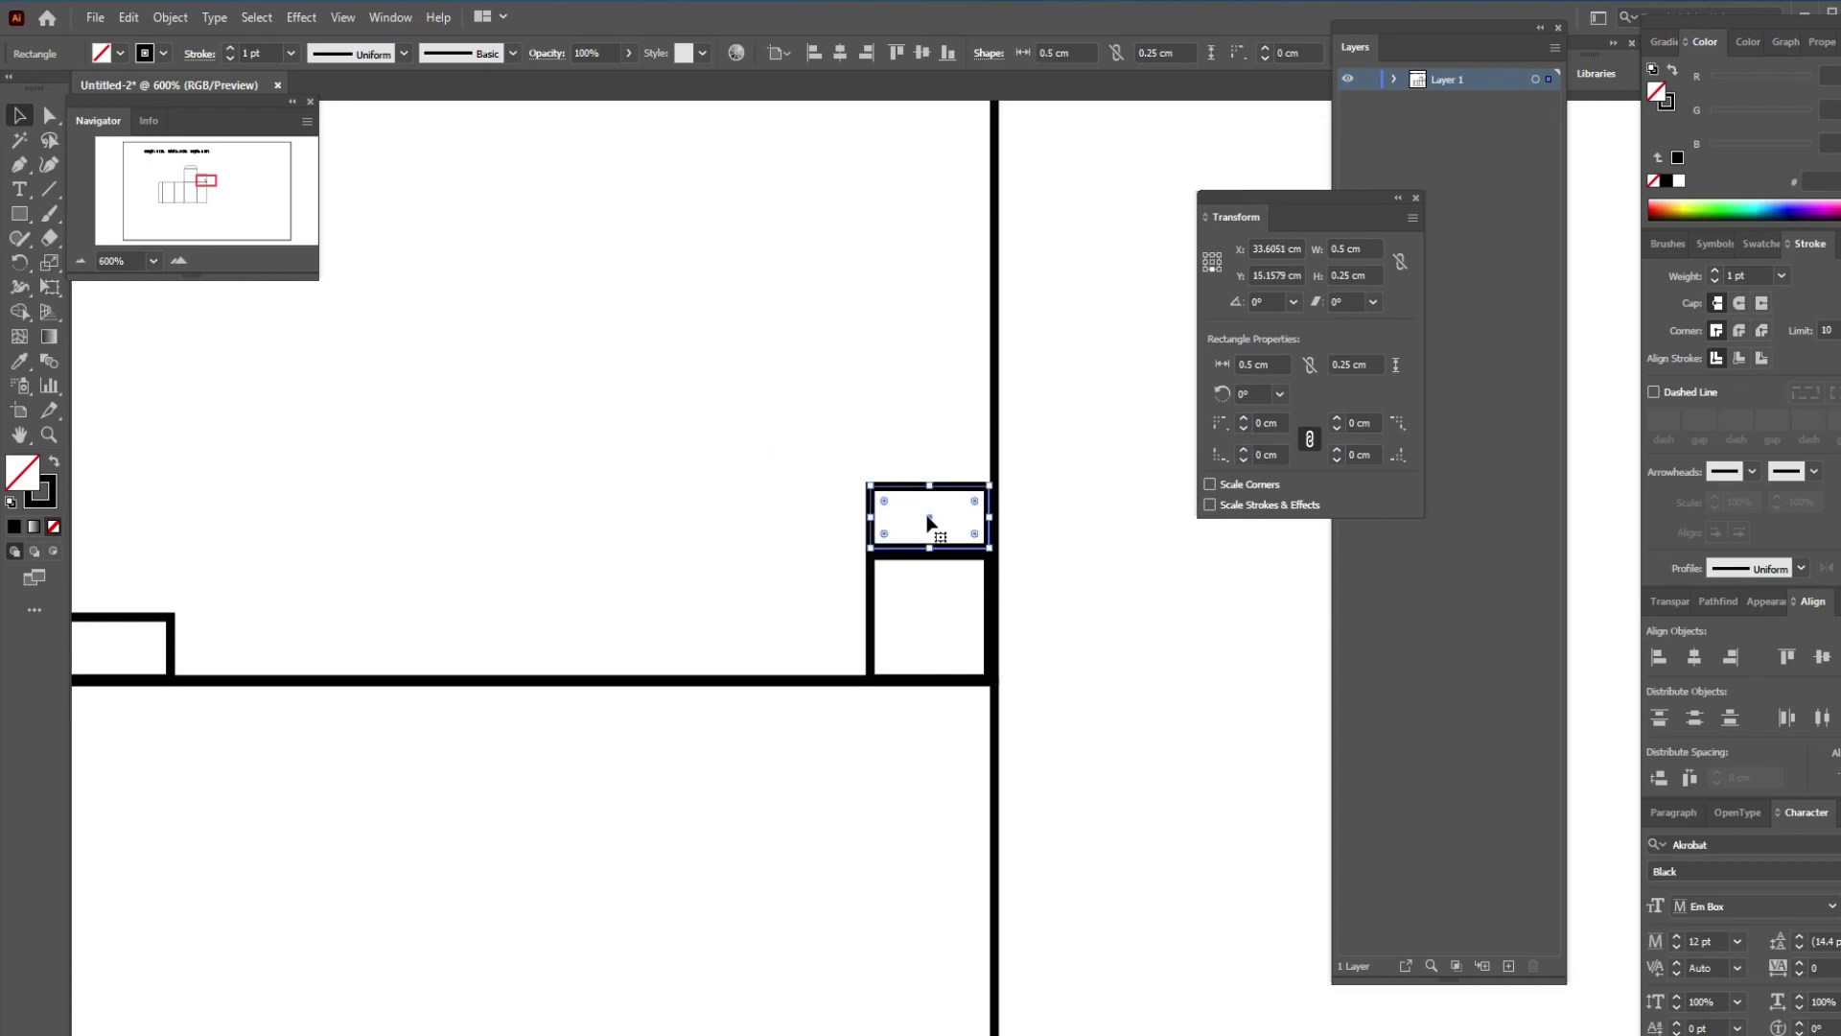
click(877, 410)
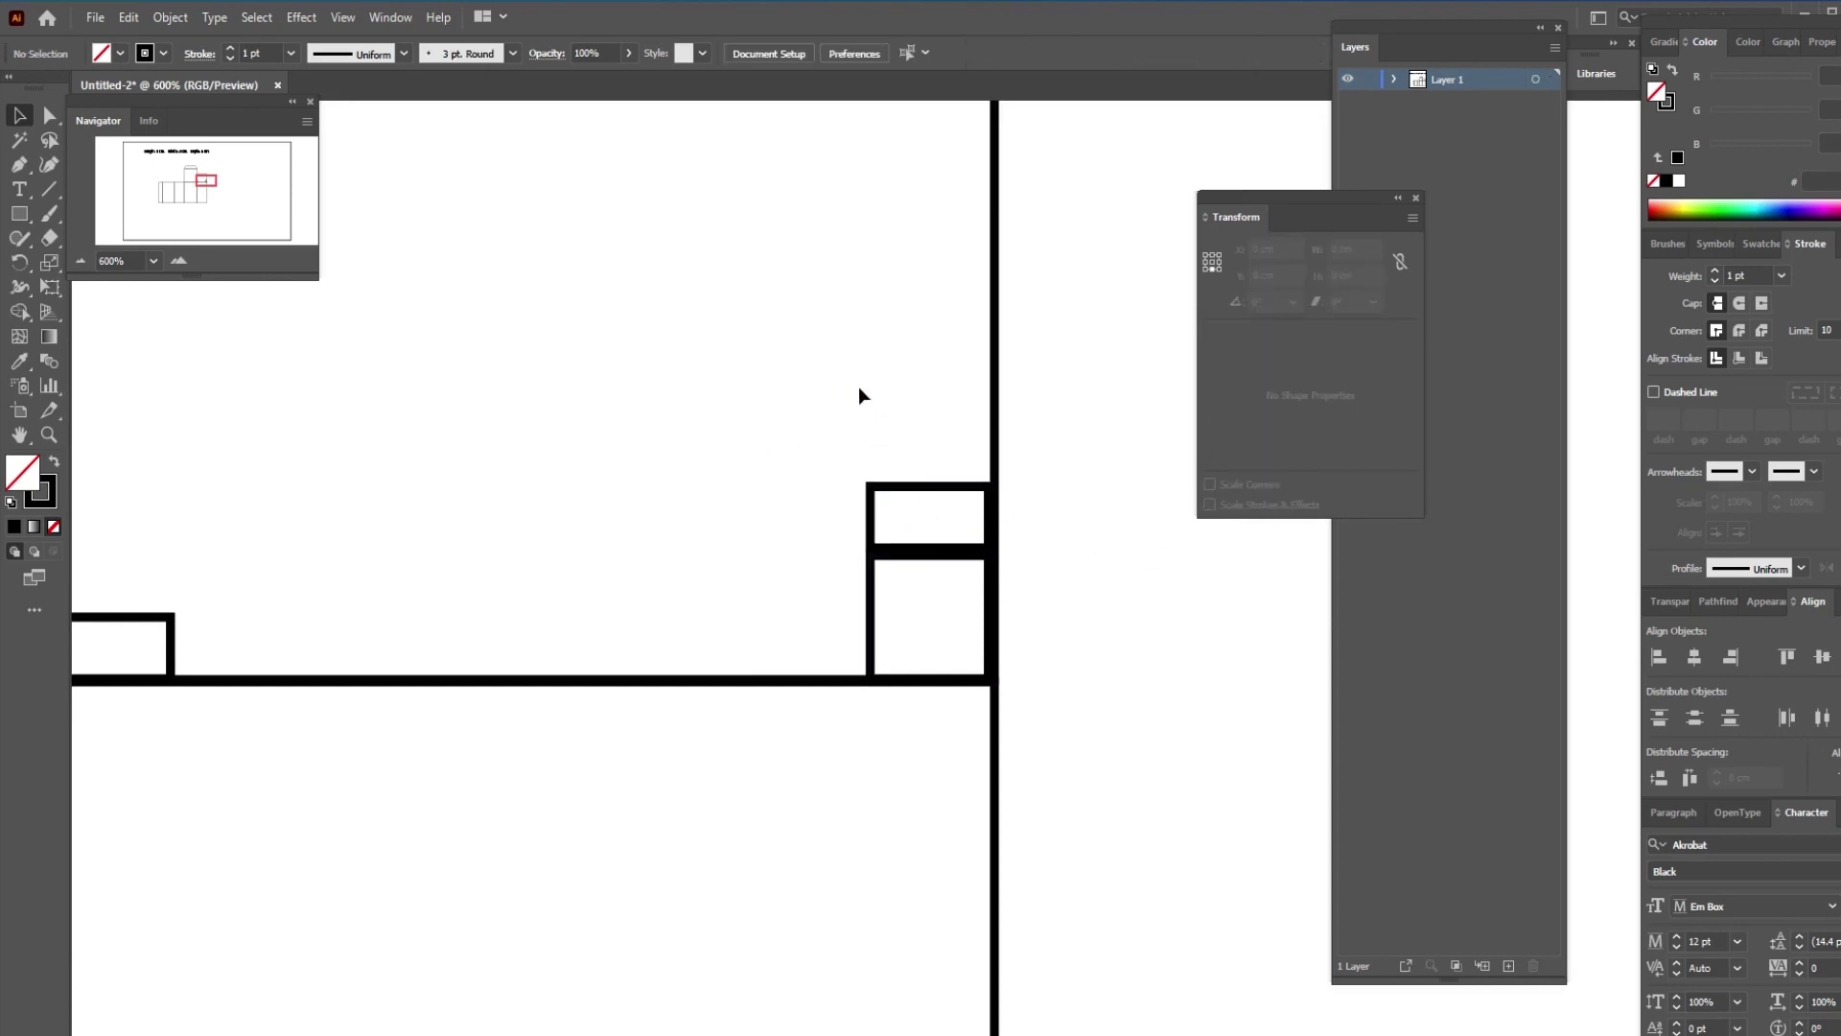
Show the rulers and place horizontal guides on the top edges of the stacked 0.25 cm rectangle and the 0.5 cm square
click(342, 18)
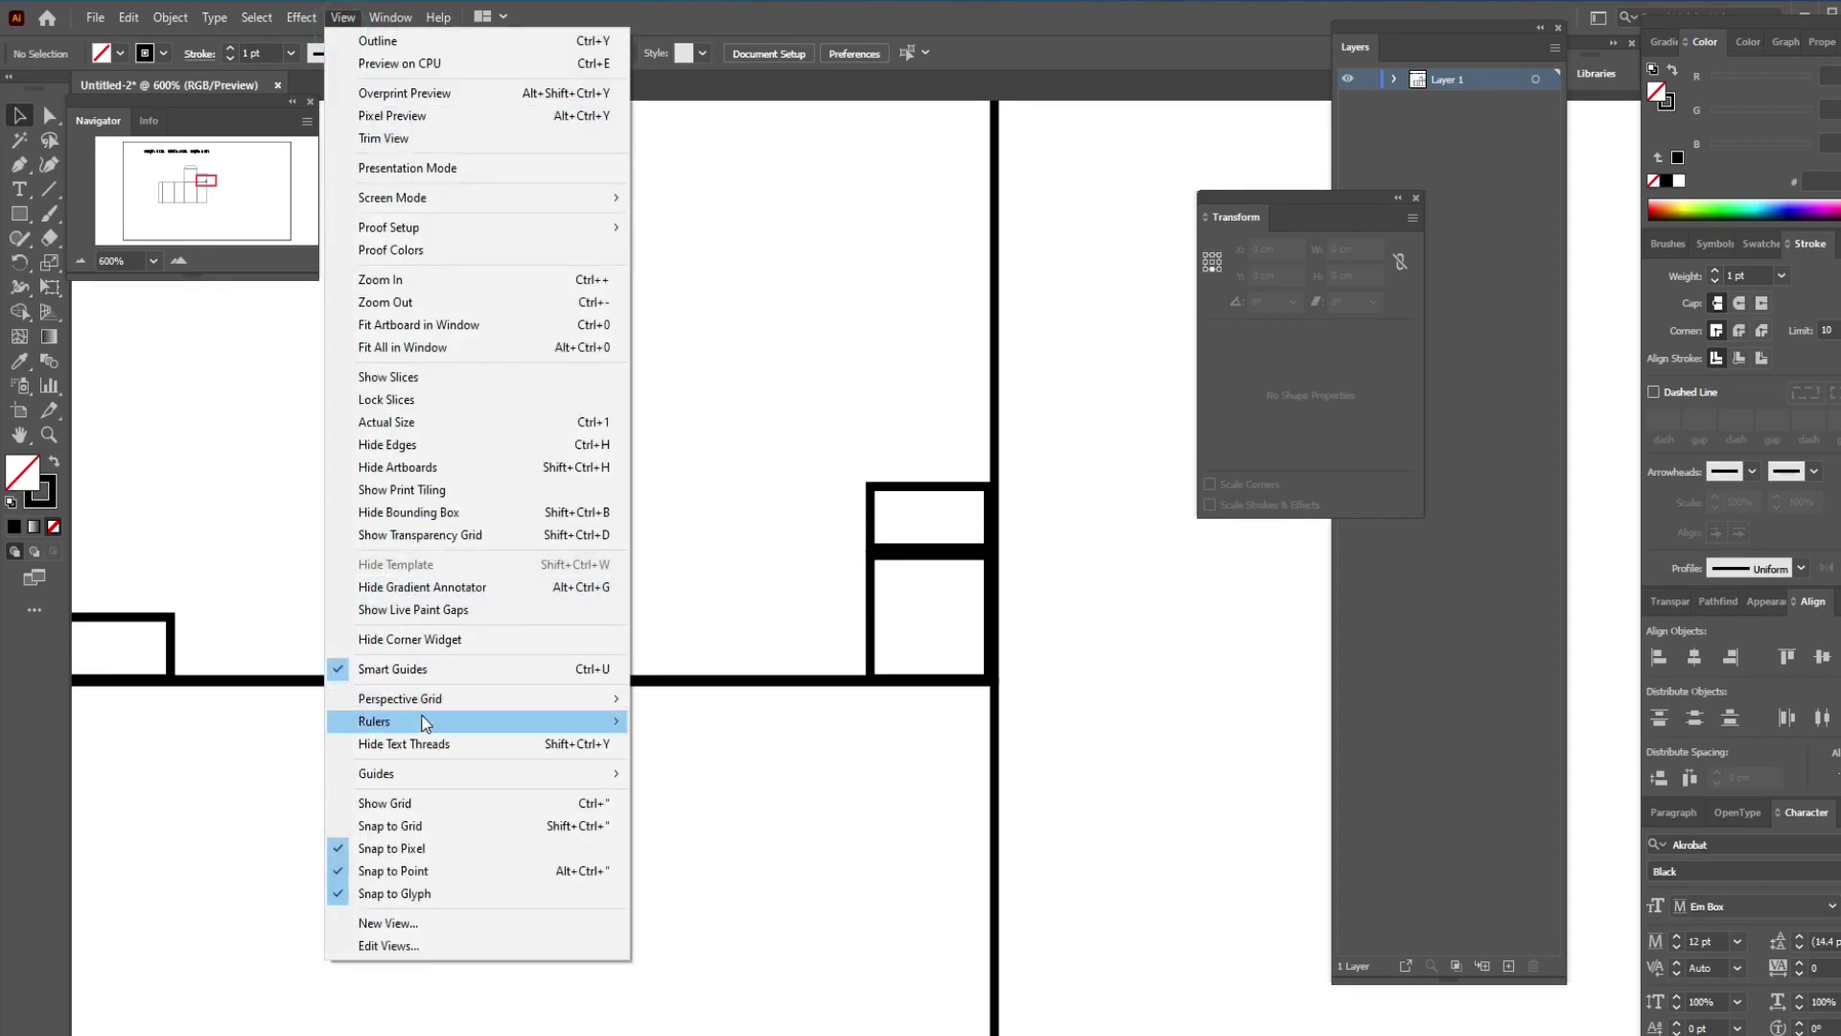
mouse_move(425, 724)
click(671, 721)
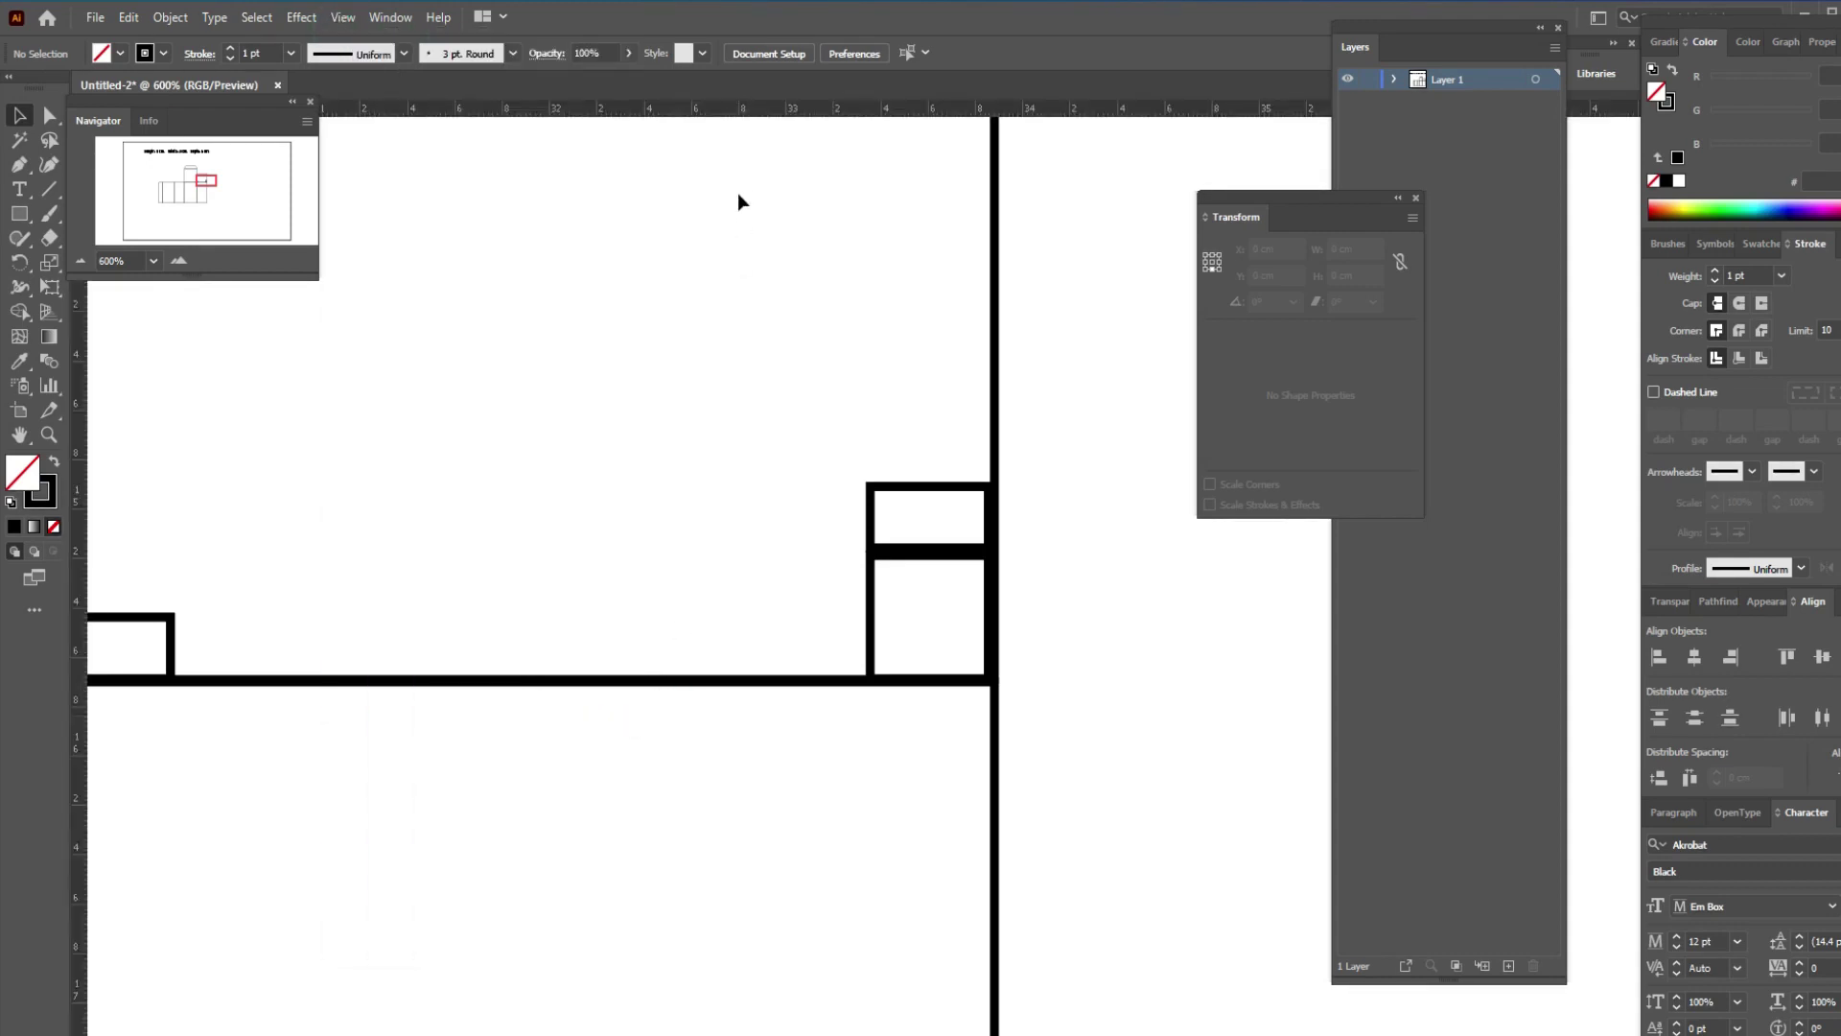
drag(758, 120, 748, 481)
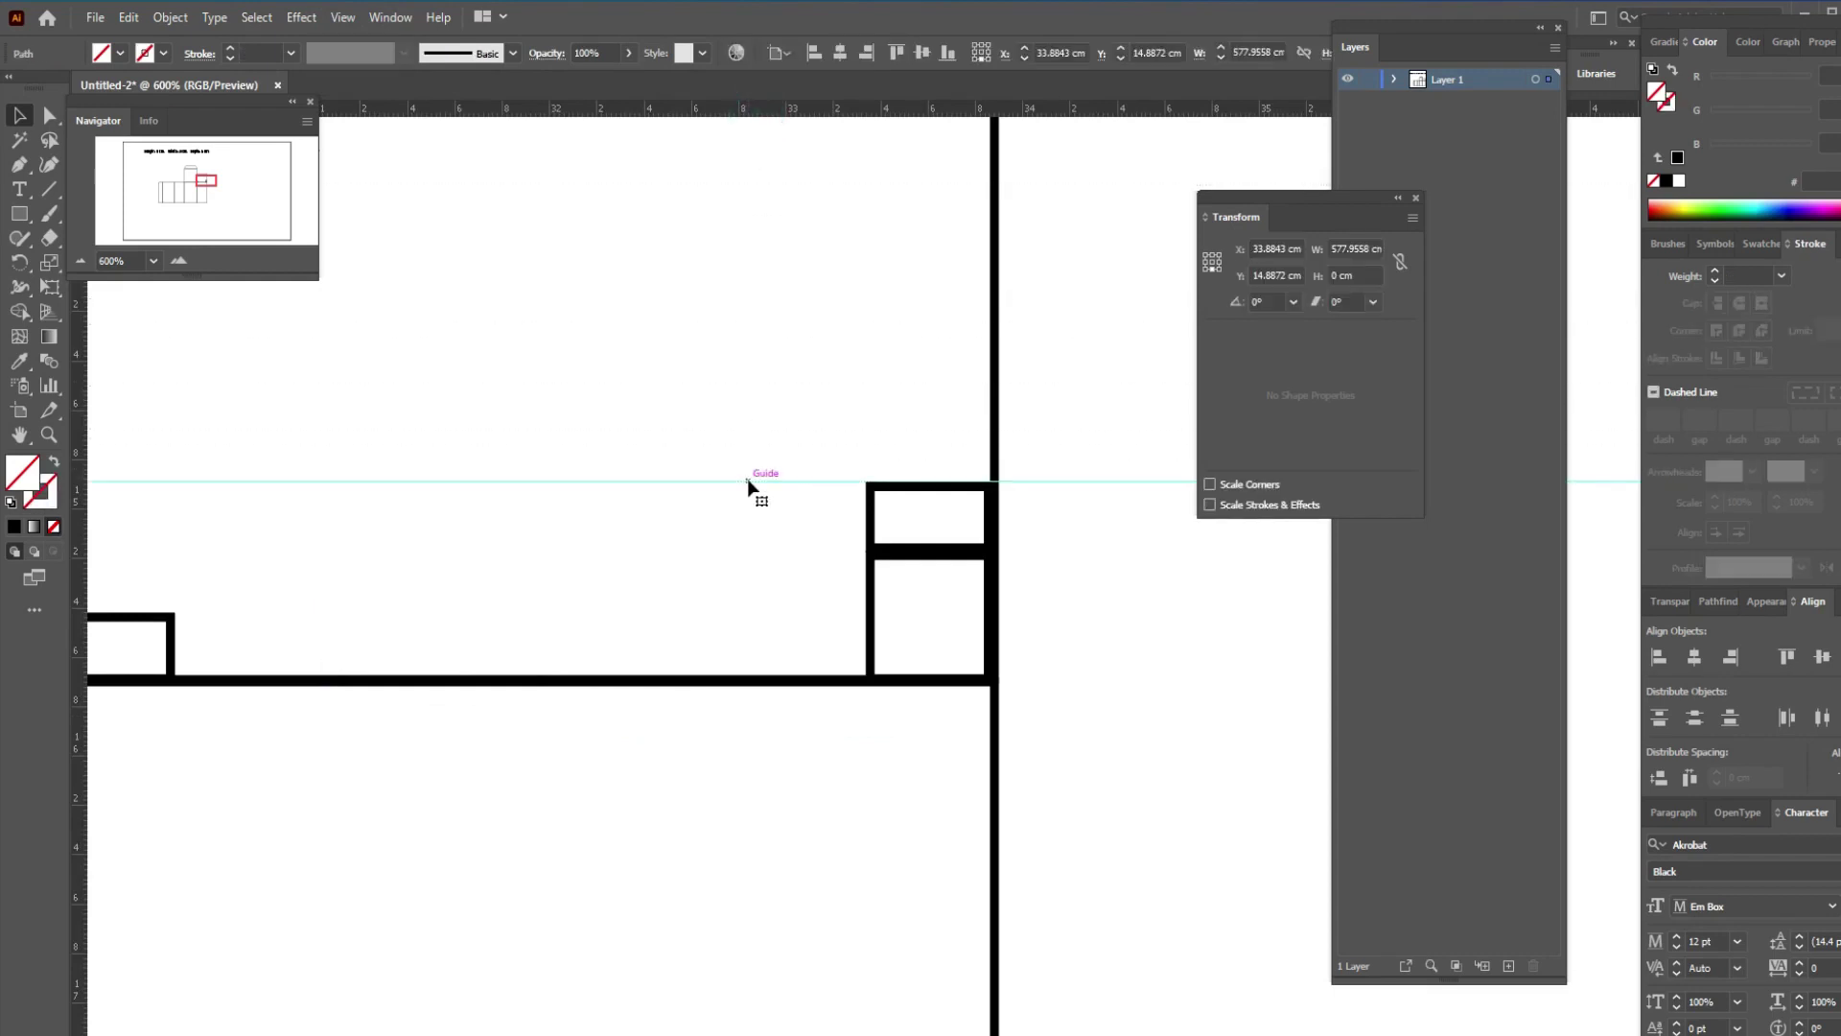
drag(625, 115, 650, 552)
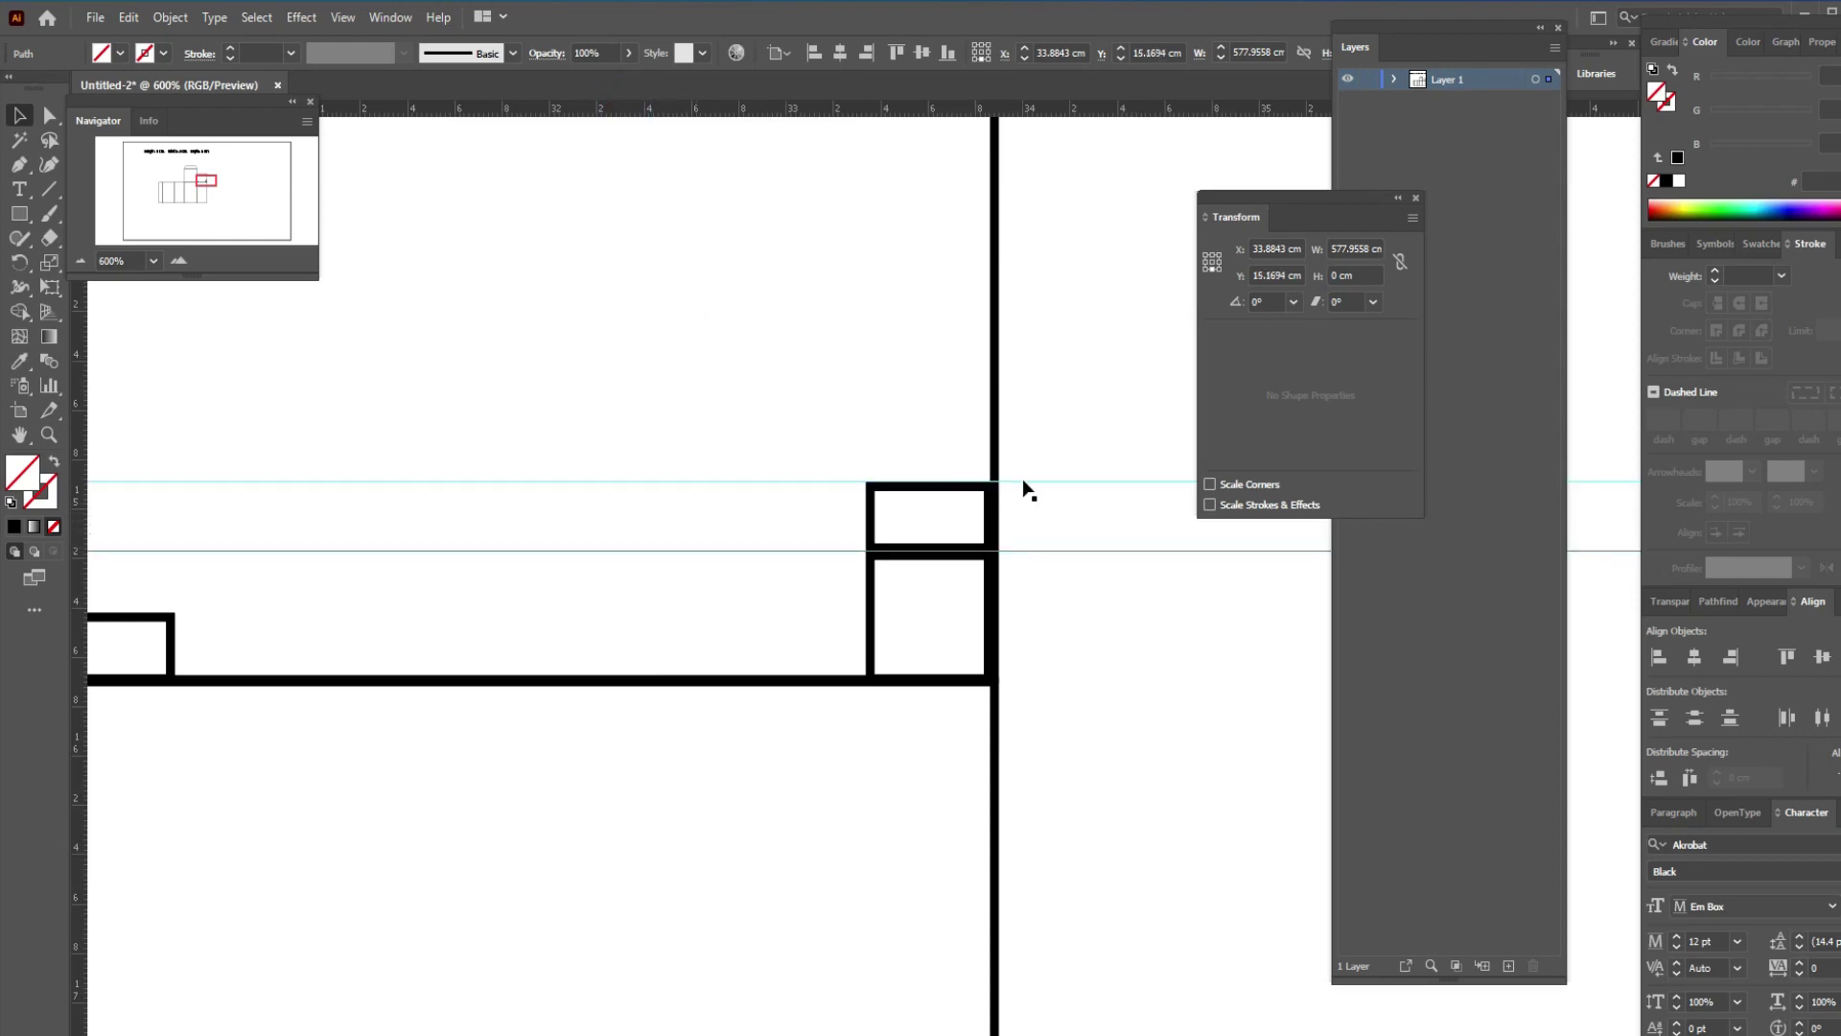
drag(1022, 480, 1022, 491)
Place a third horizontal guide along the top edge of the 0.25 cm high rectangle in the flap's lower-left corner
drag(763, 109, 775, 613)
drag(553, 397, 1010, 348)
click(721, 532)
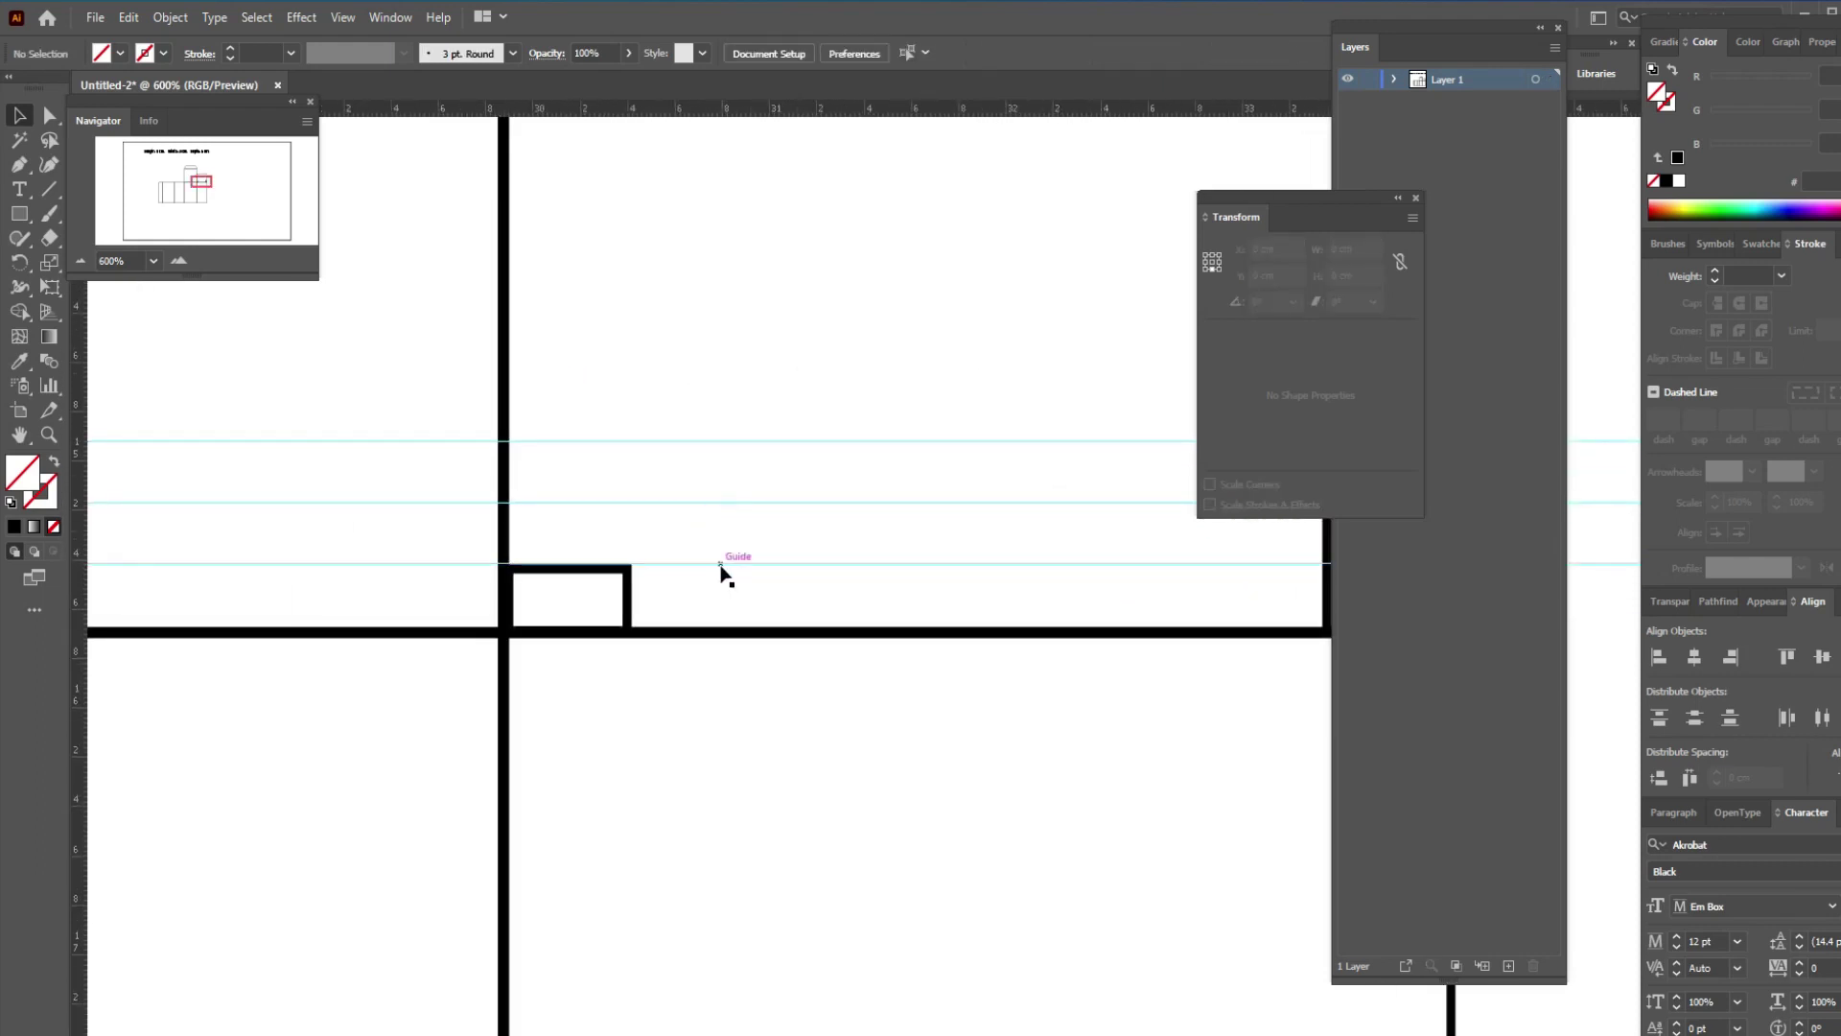
drag(722, 563, 721, 571)
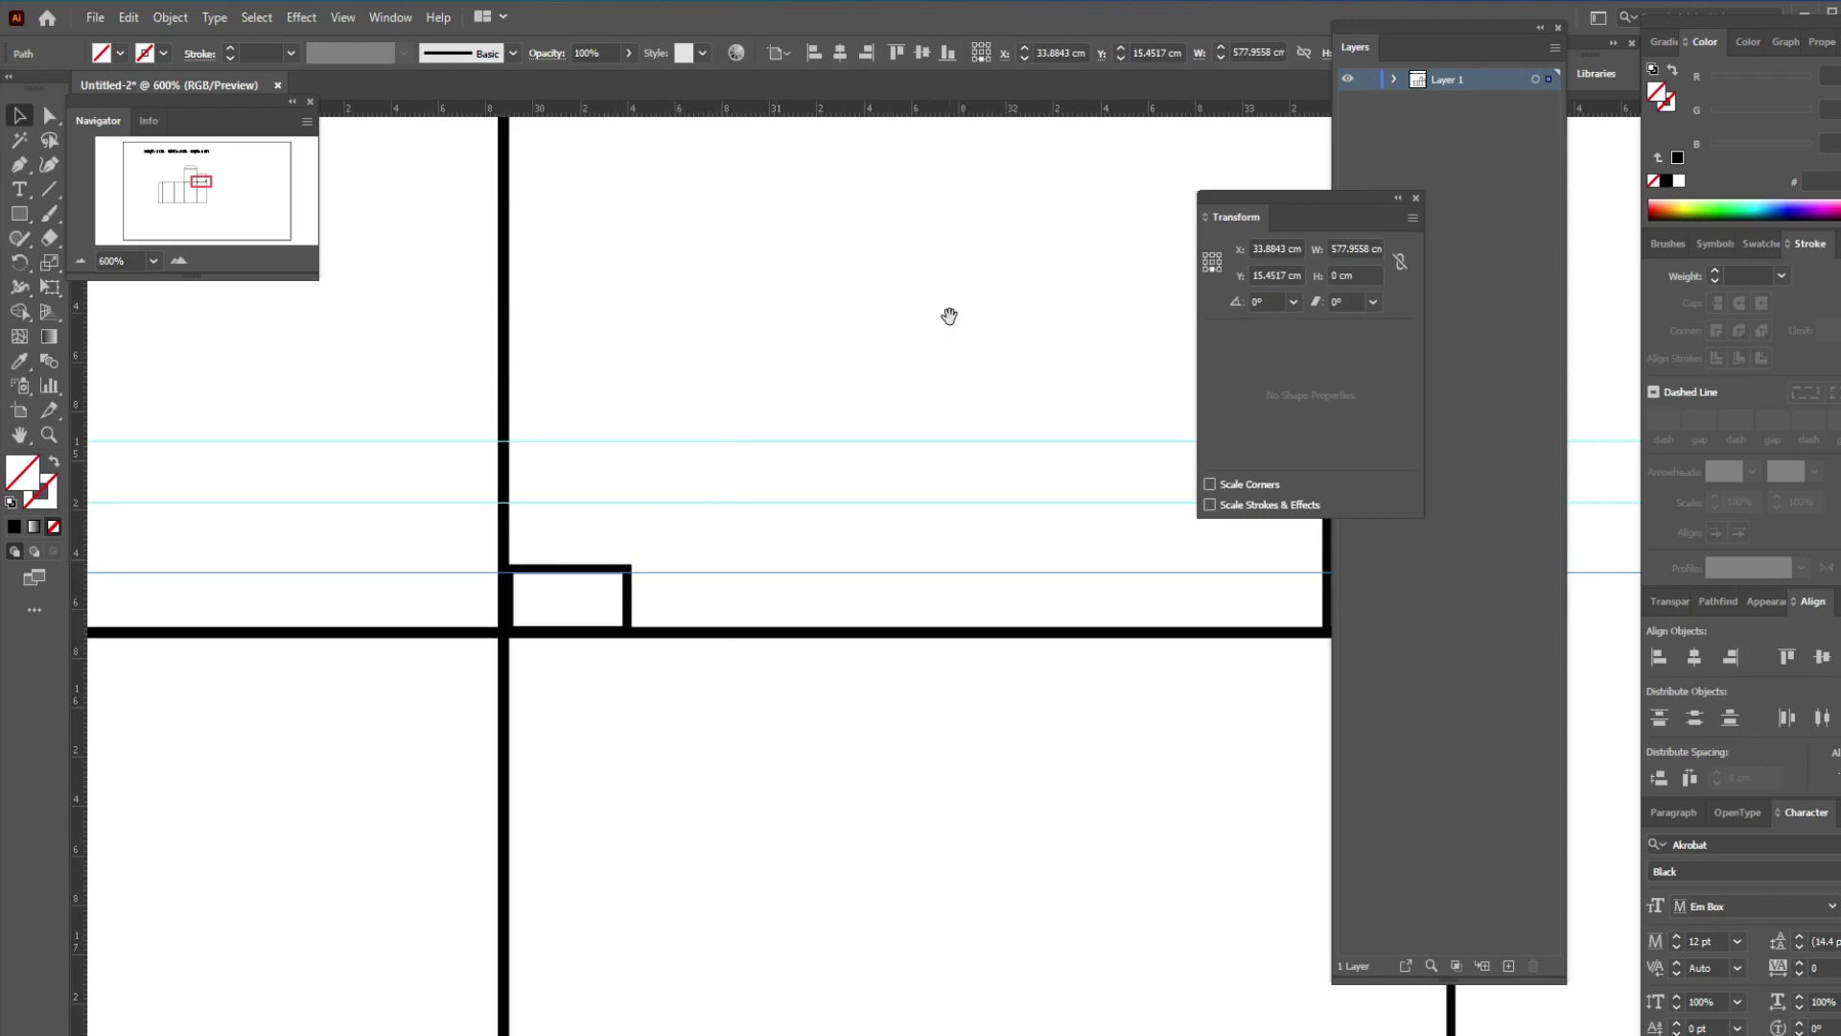
drag(944, 316, 723, 354)
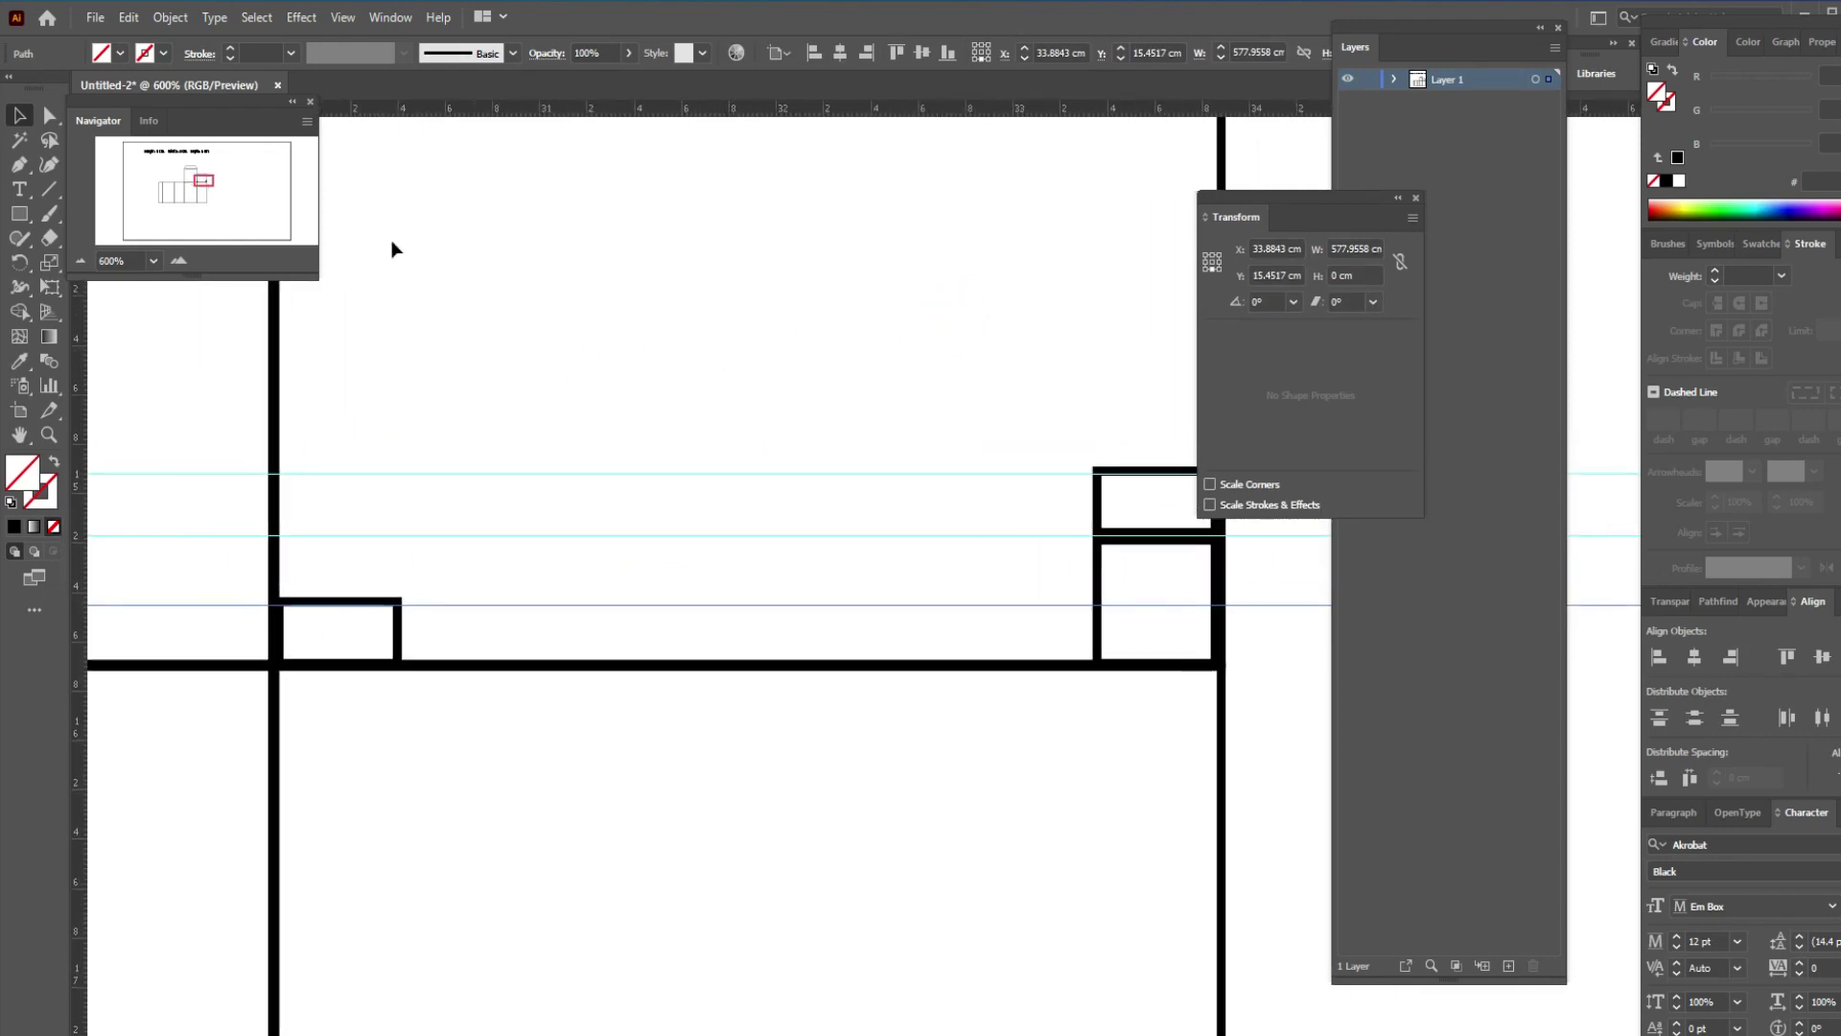
Add an anchor point on the side flap's left edge at the lowest guide and delete the three small helper rectangles
click(19, 165)
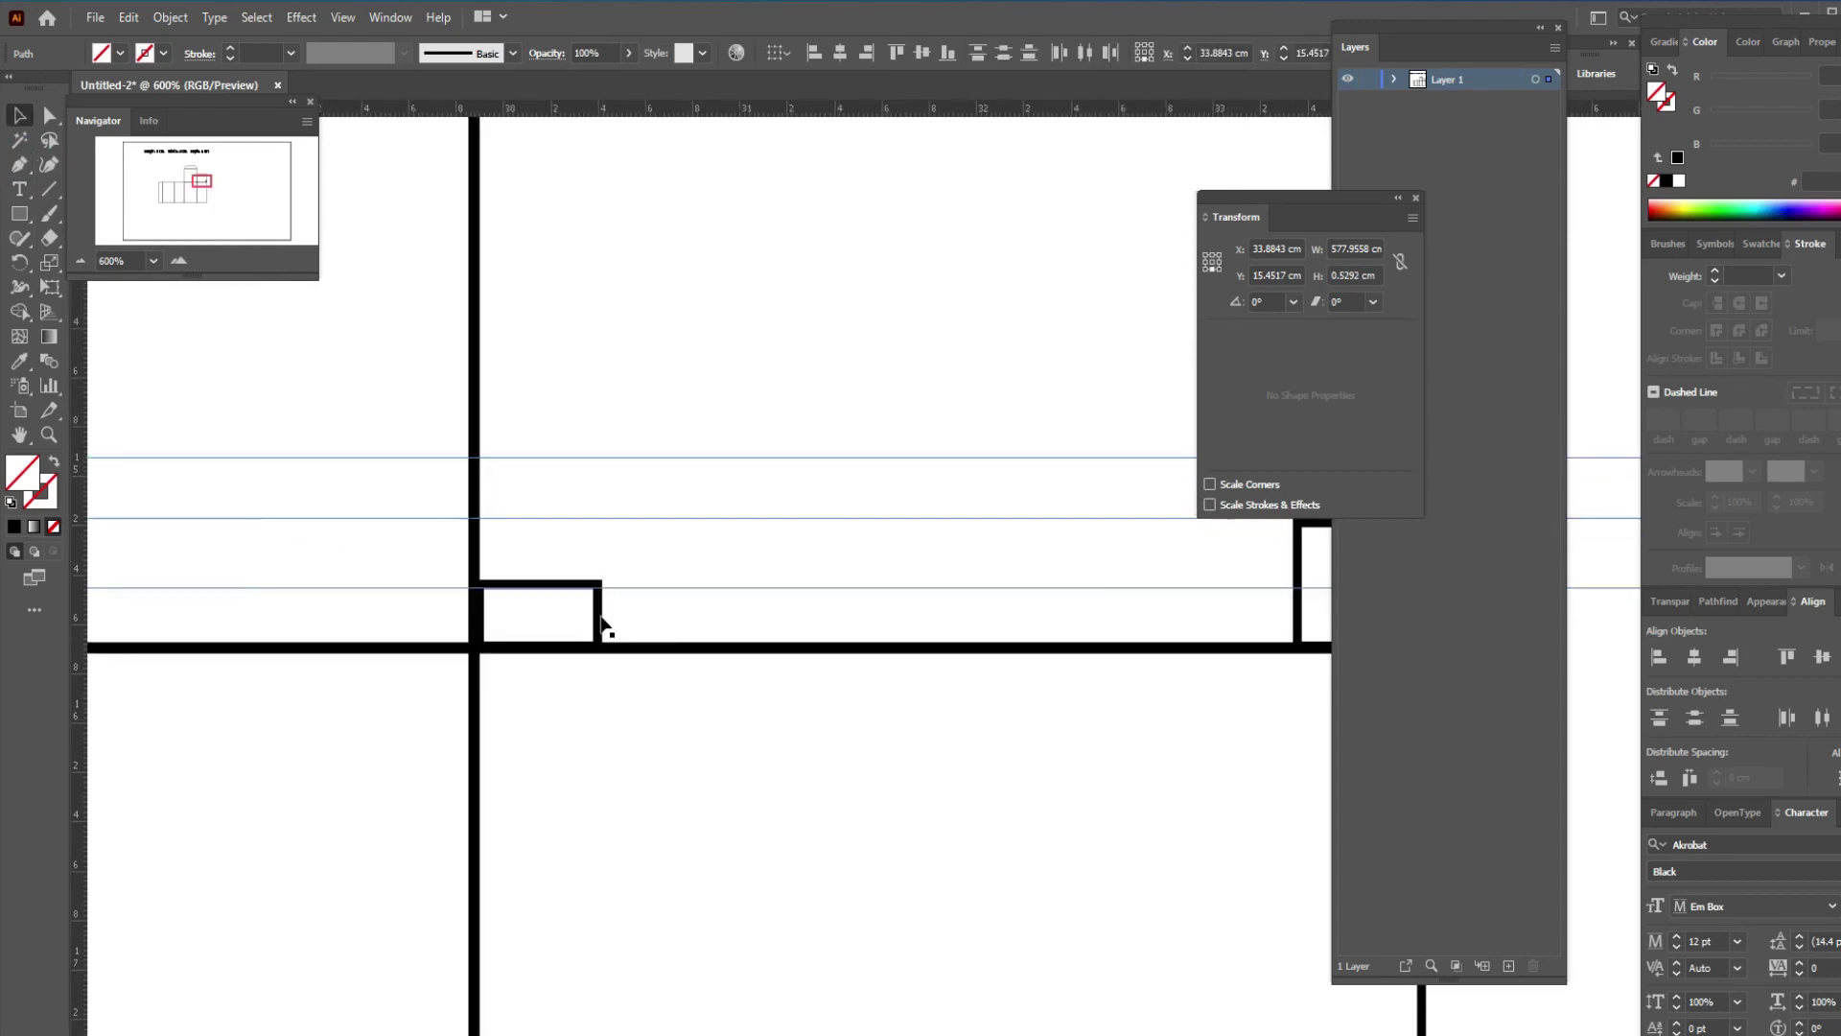
click(600, 619)
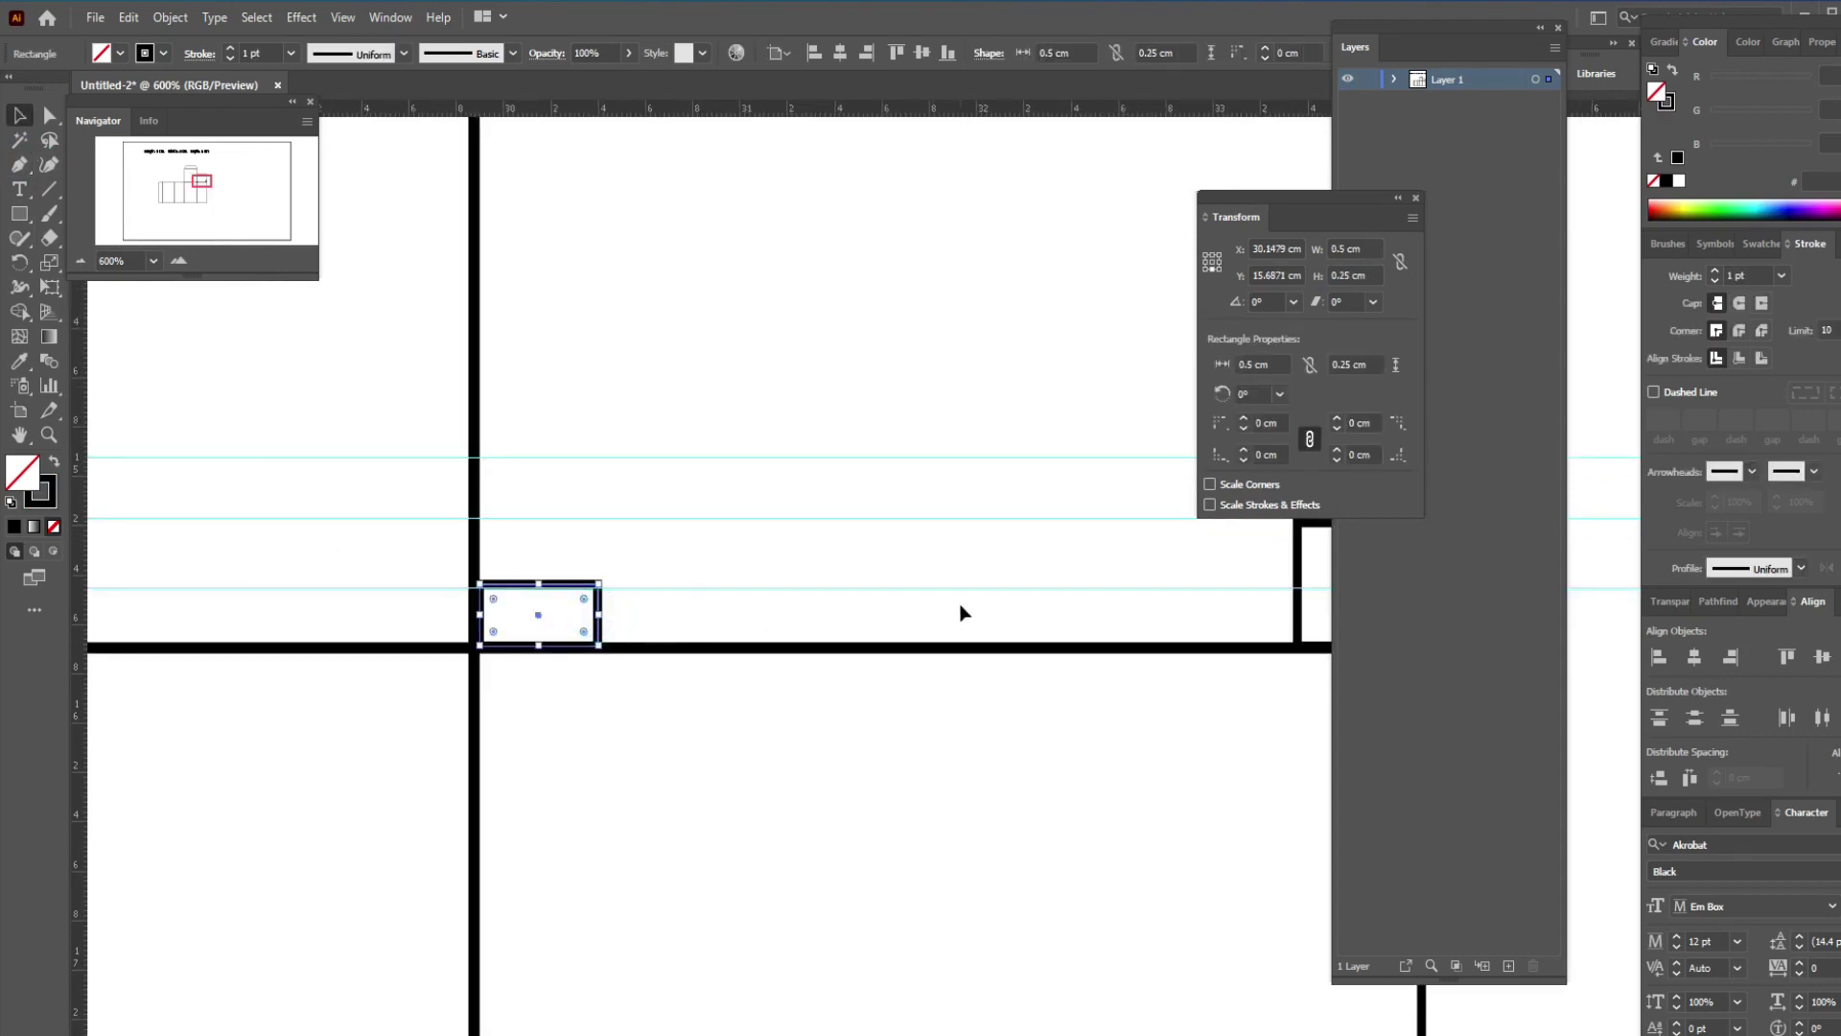
key(Delete)
drag(1090, 605, 848, 579)
click(926, 497)
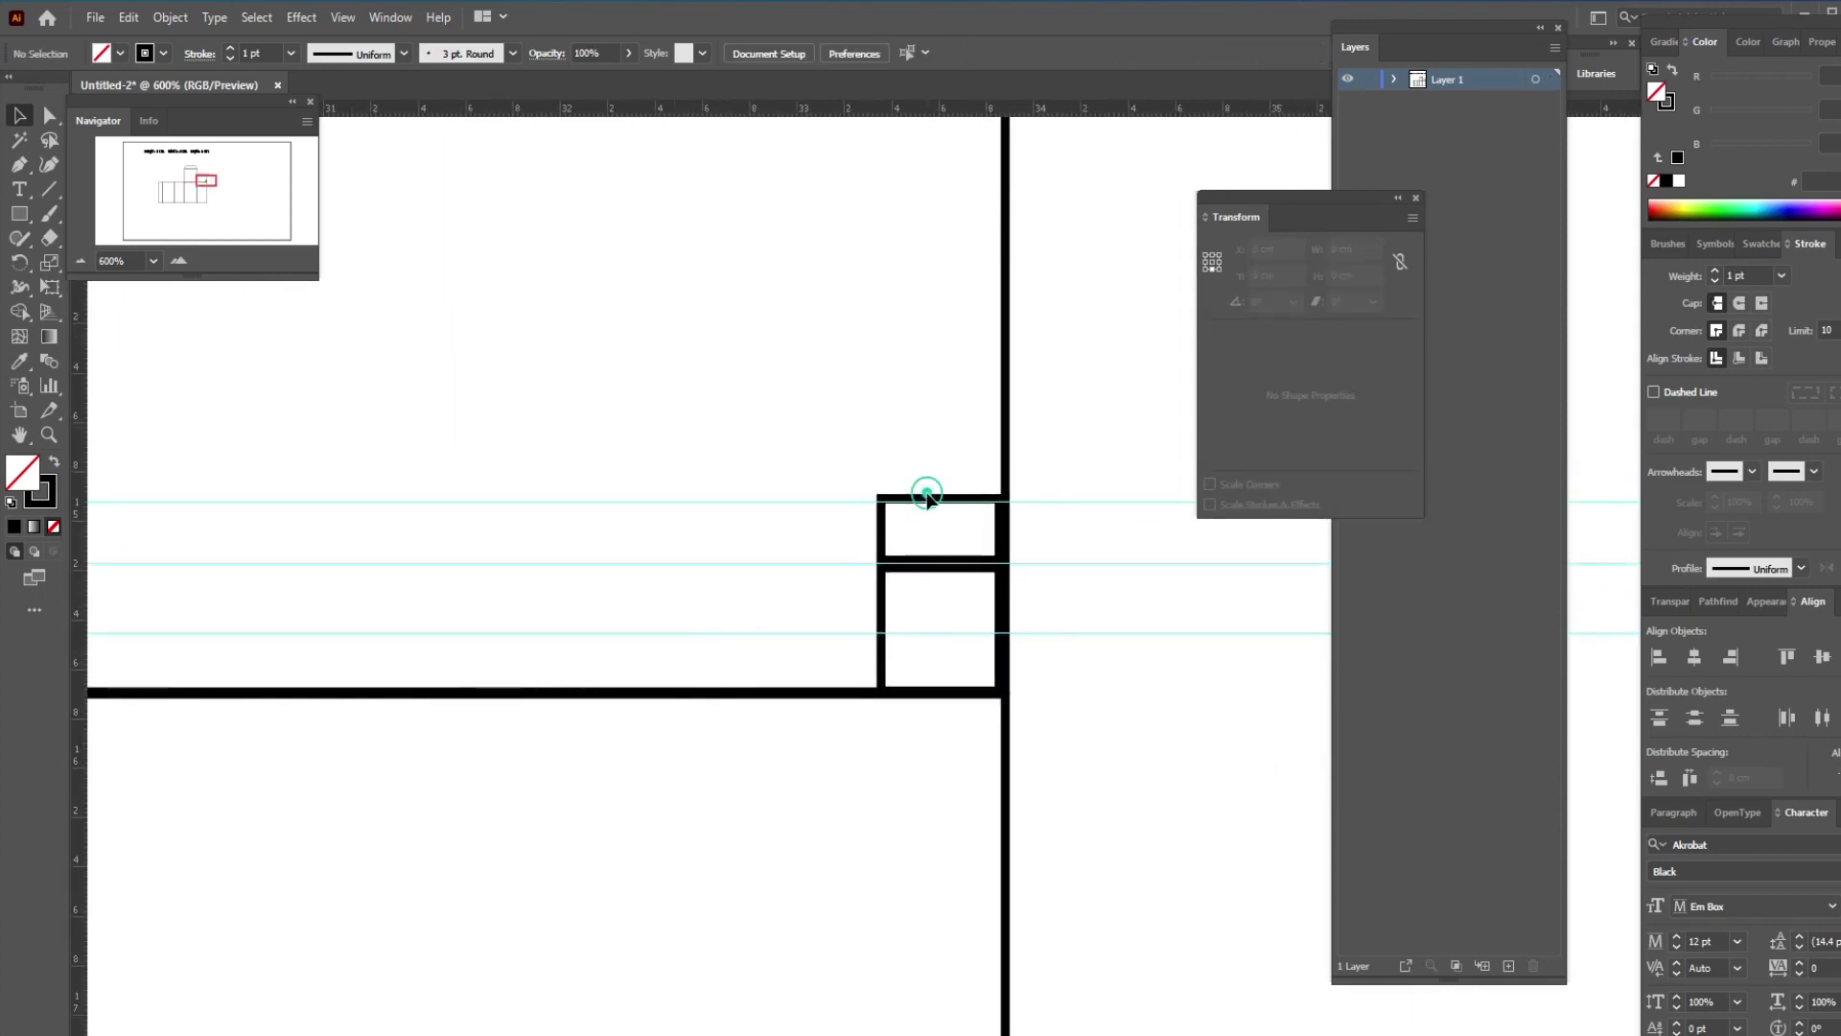
key(Delete)
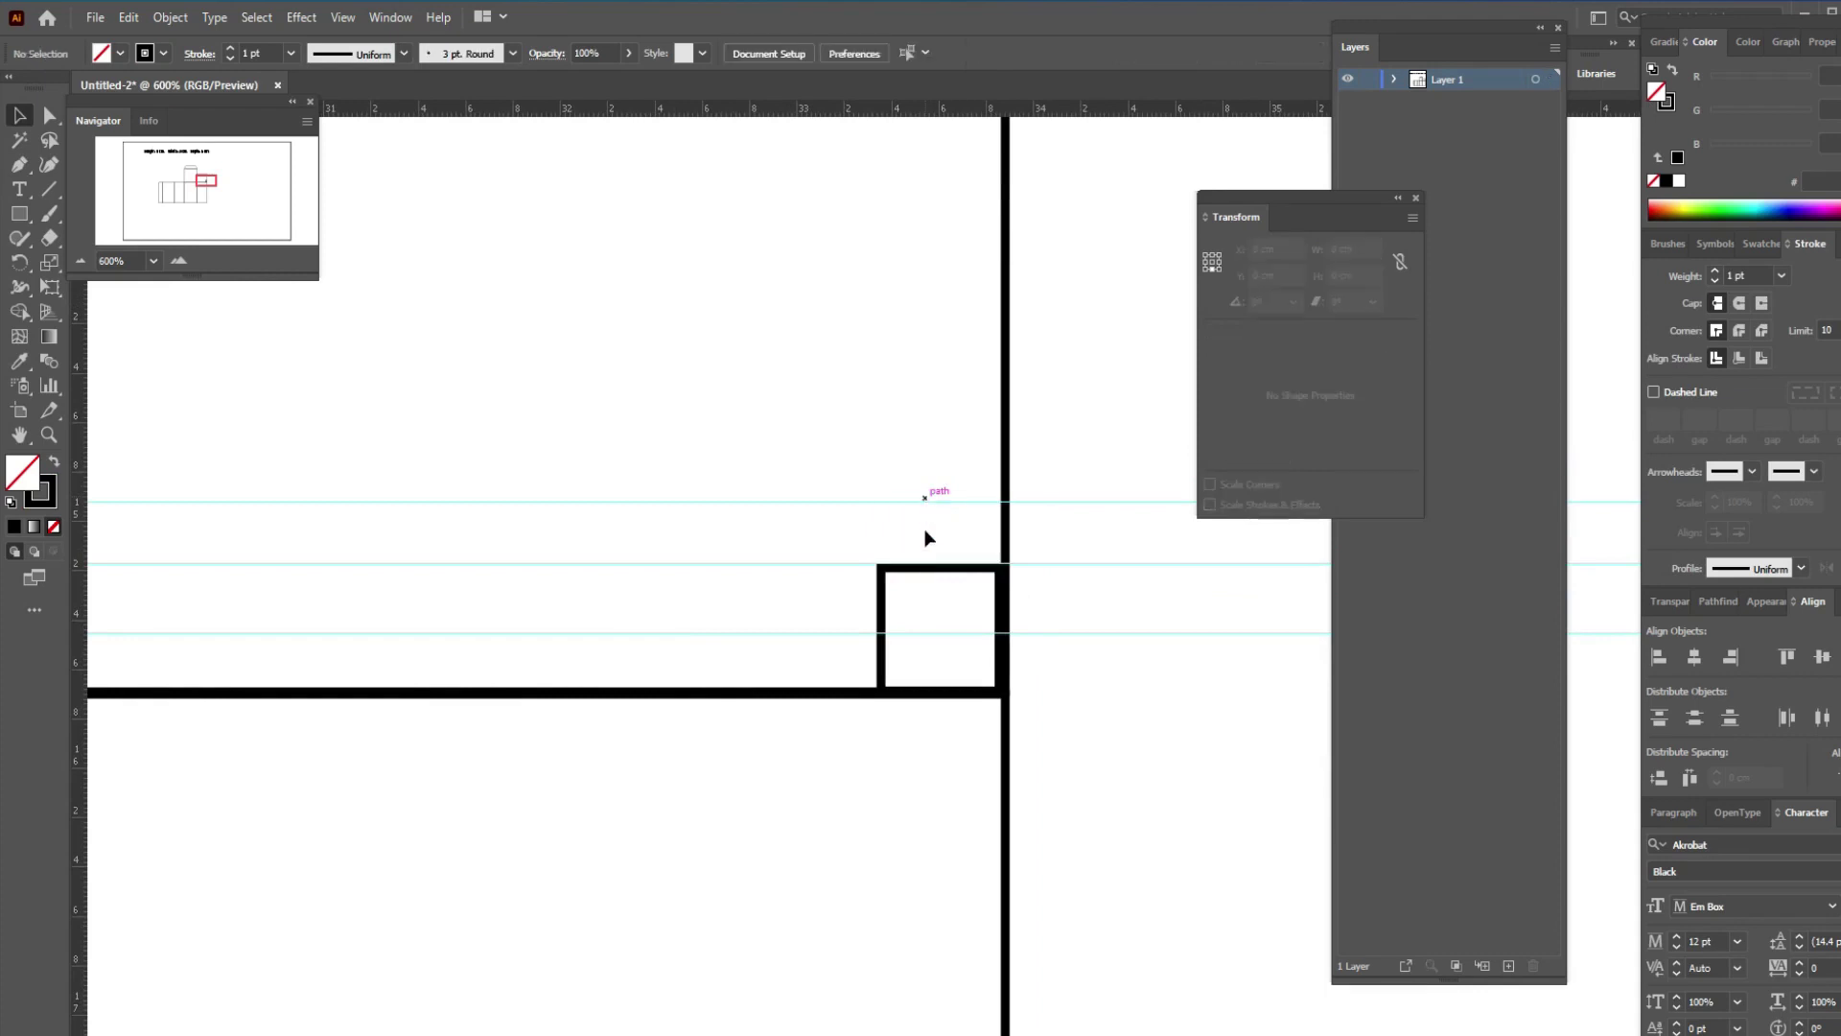
click(882, 588)
key(Delete)
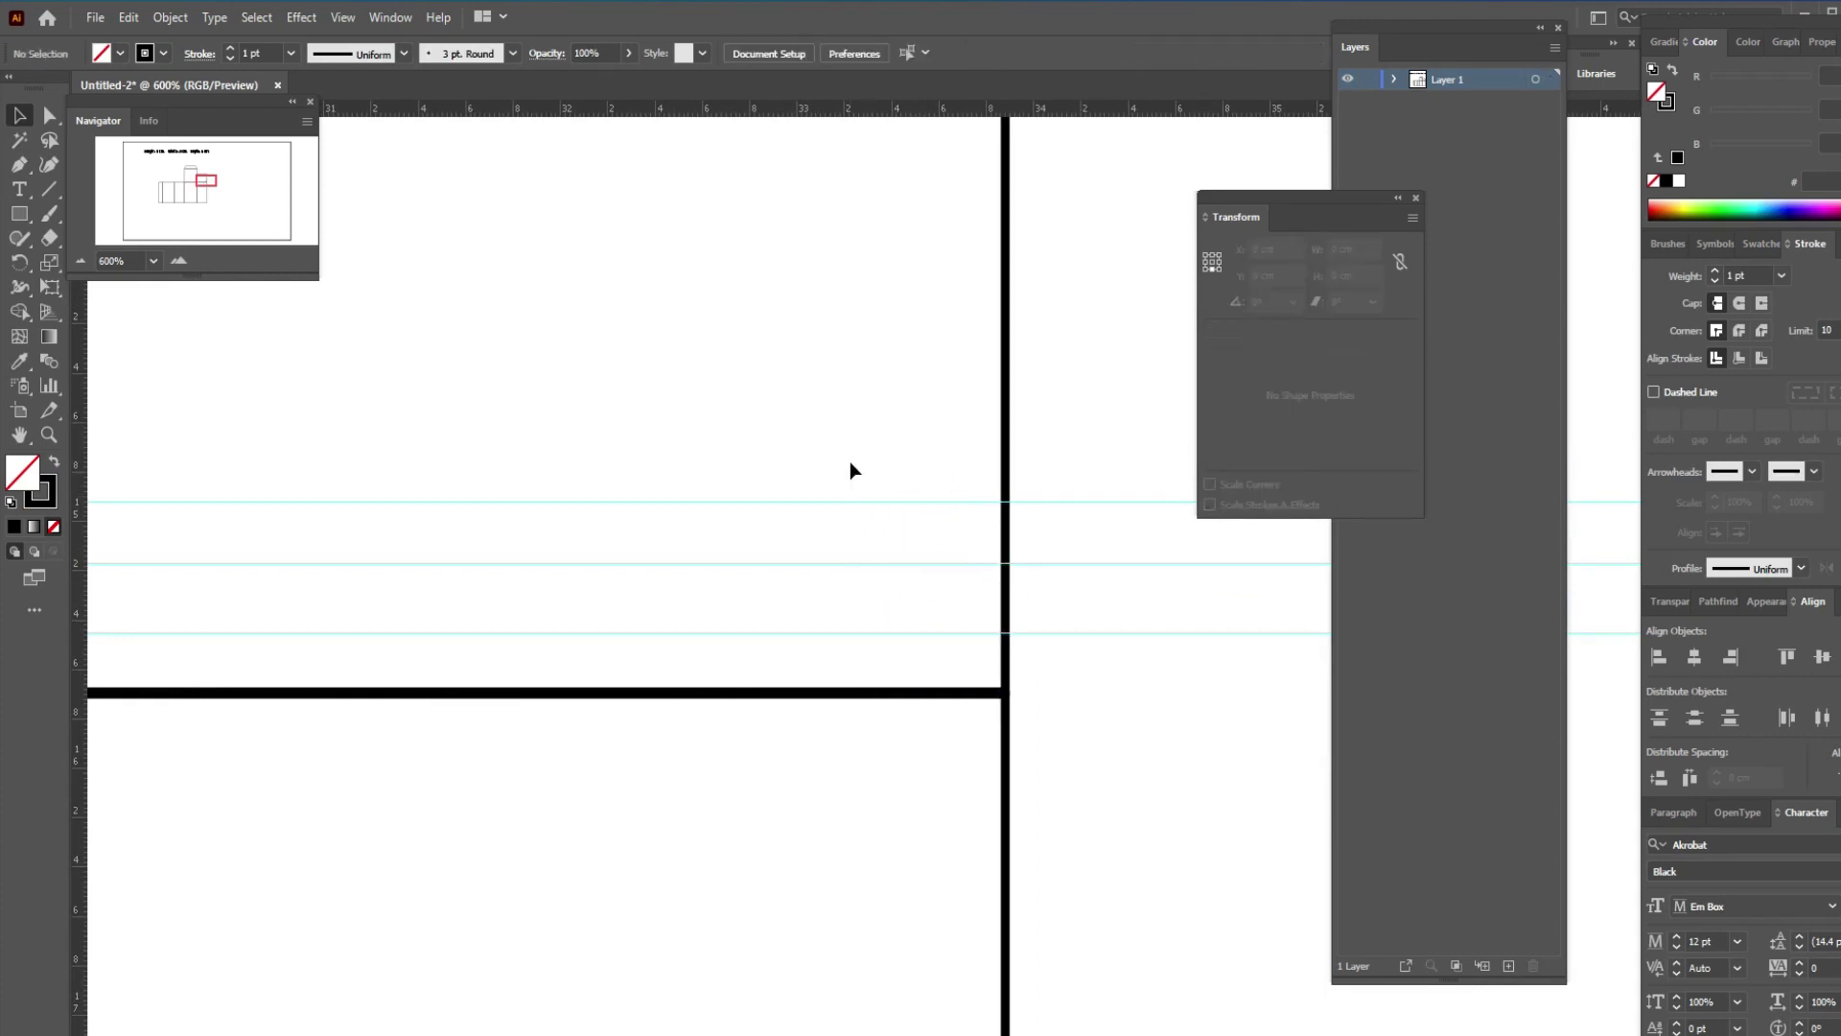
Lock the horizontal guides
drag(850, 462, 810, 659)
click(844, 360)
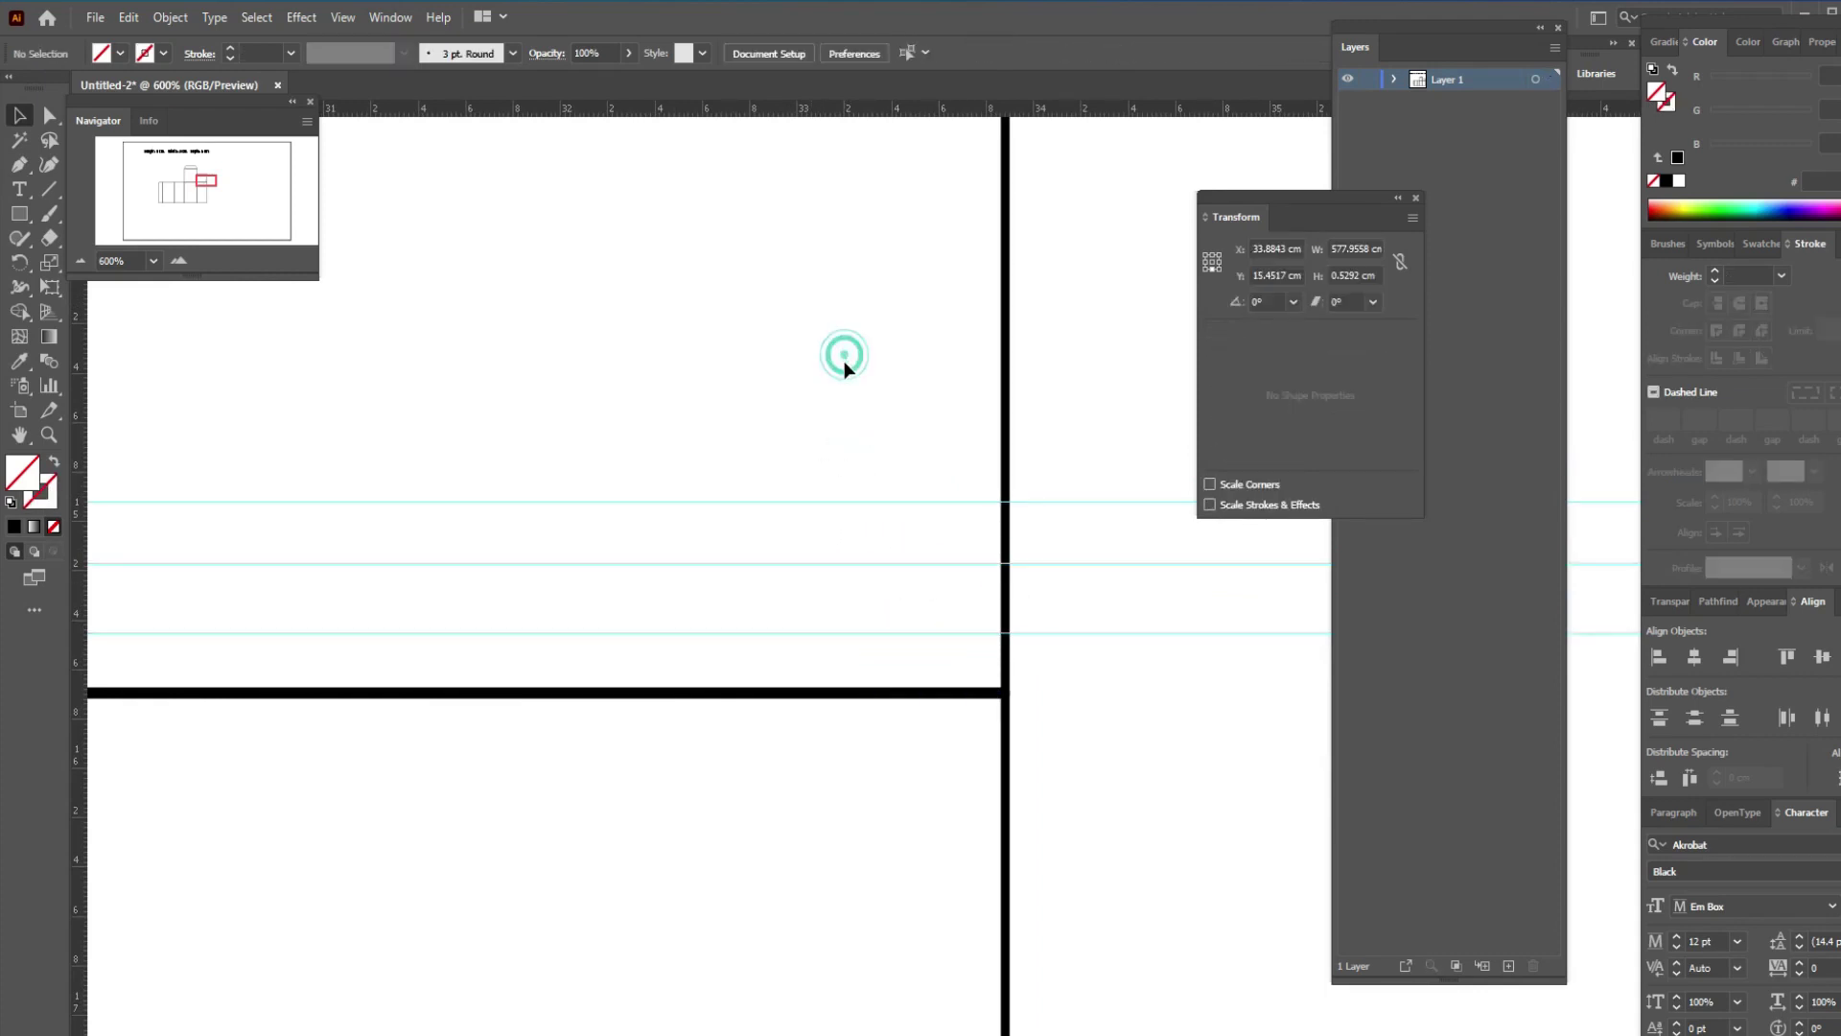
click(837, 501)
right_click(838, 502)
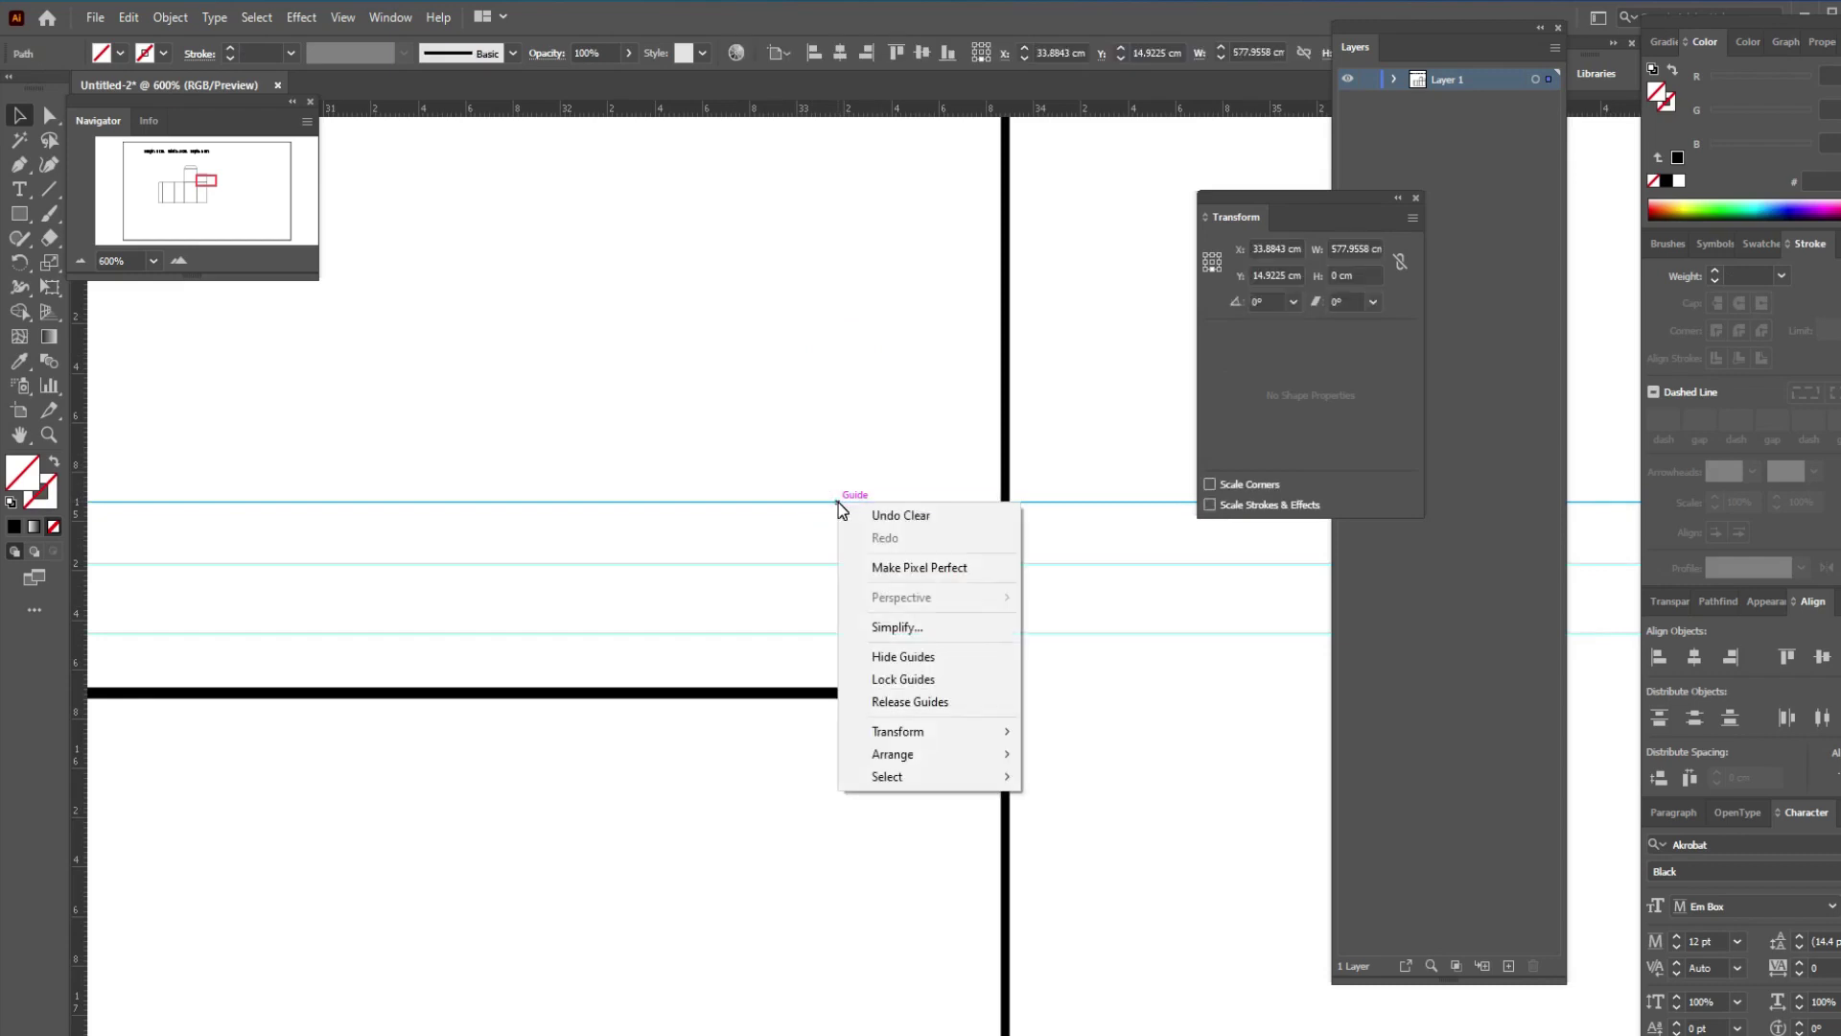
click(911, 680)
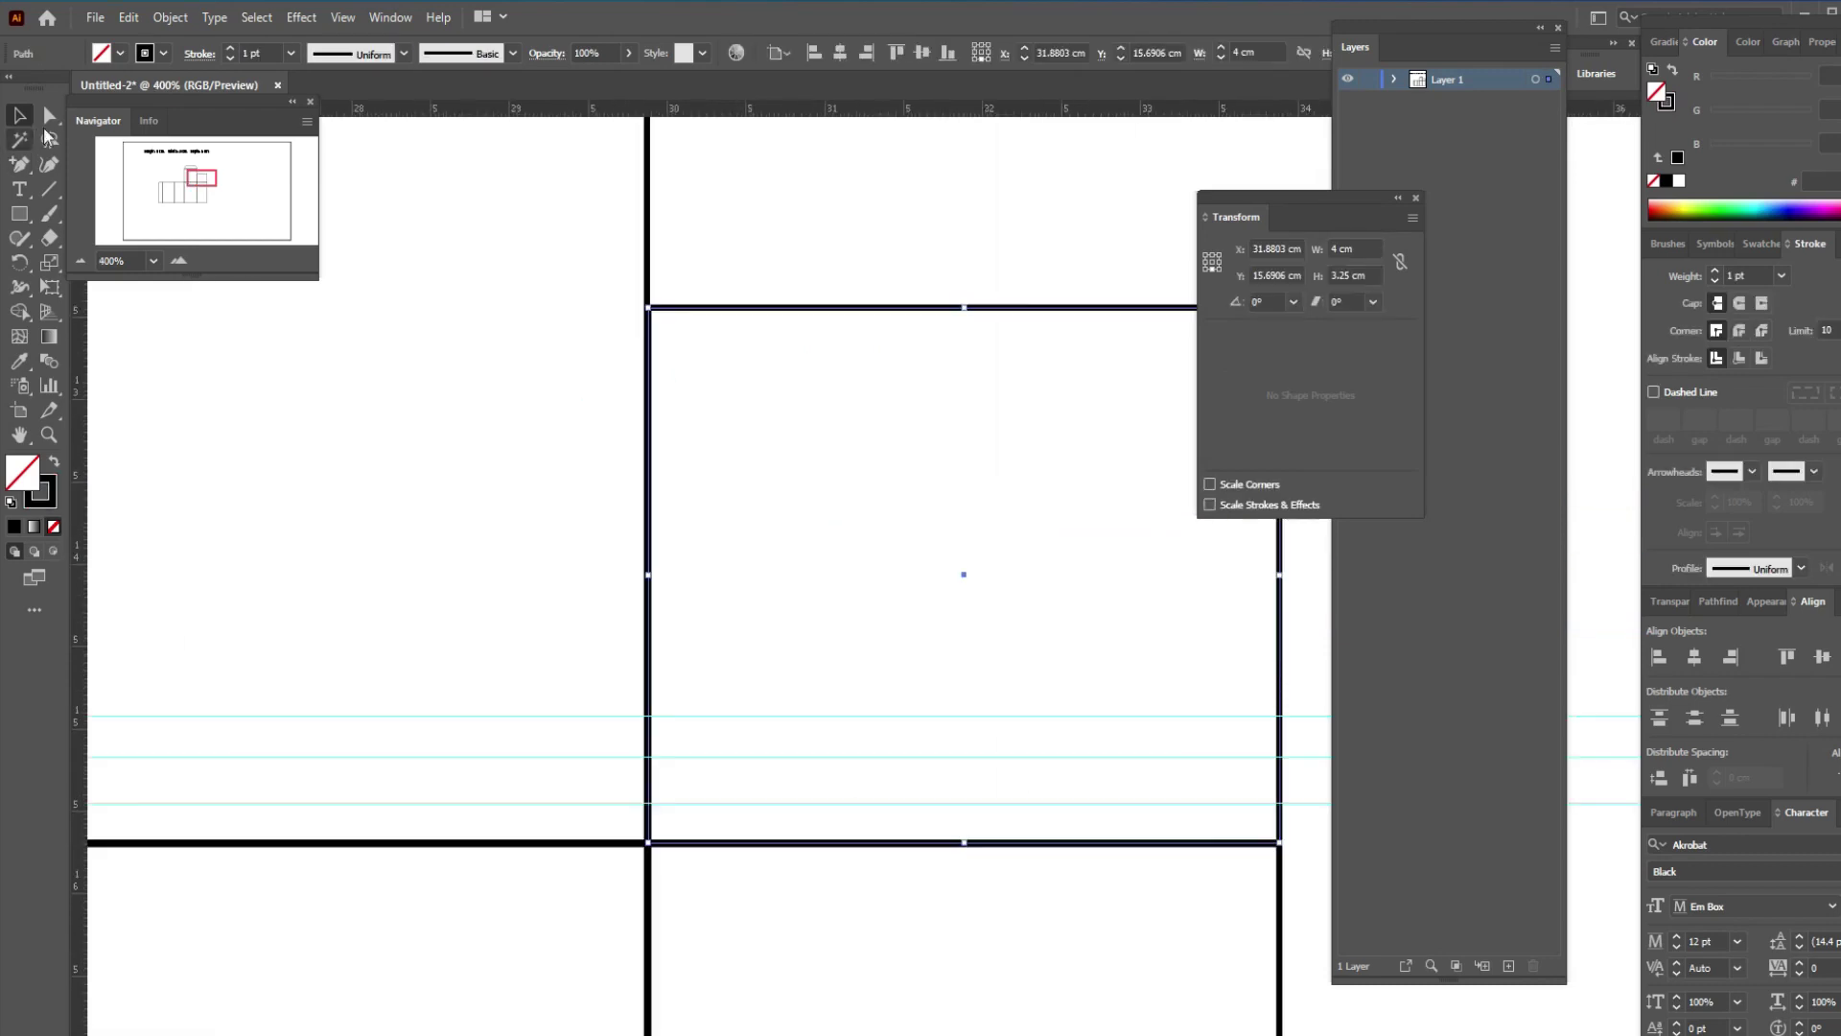
Shift the side flap's left-edge anchor at the lowest guide and its upper-left corner about 0.35 cm to the right
click(49, 115)
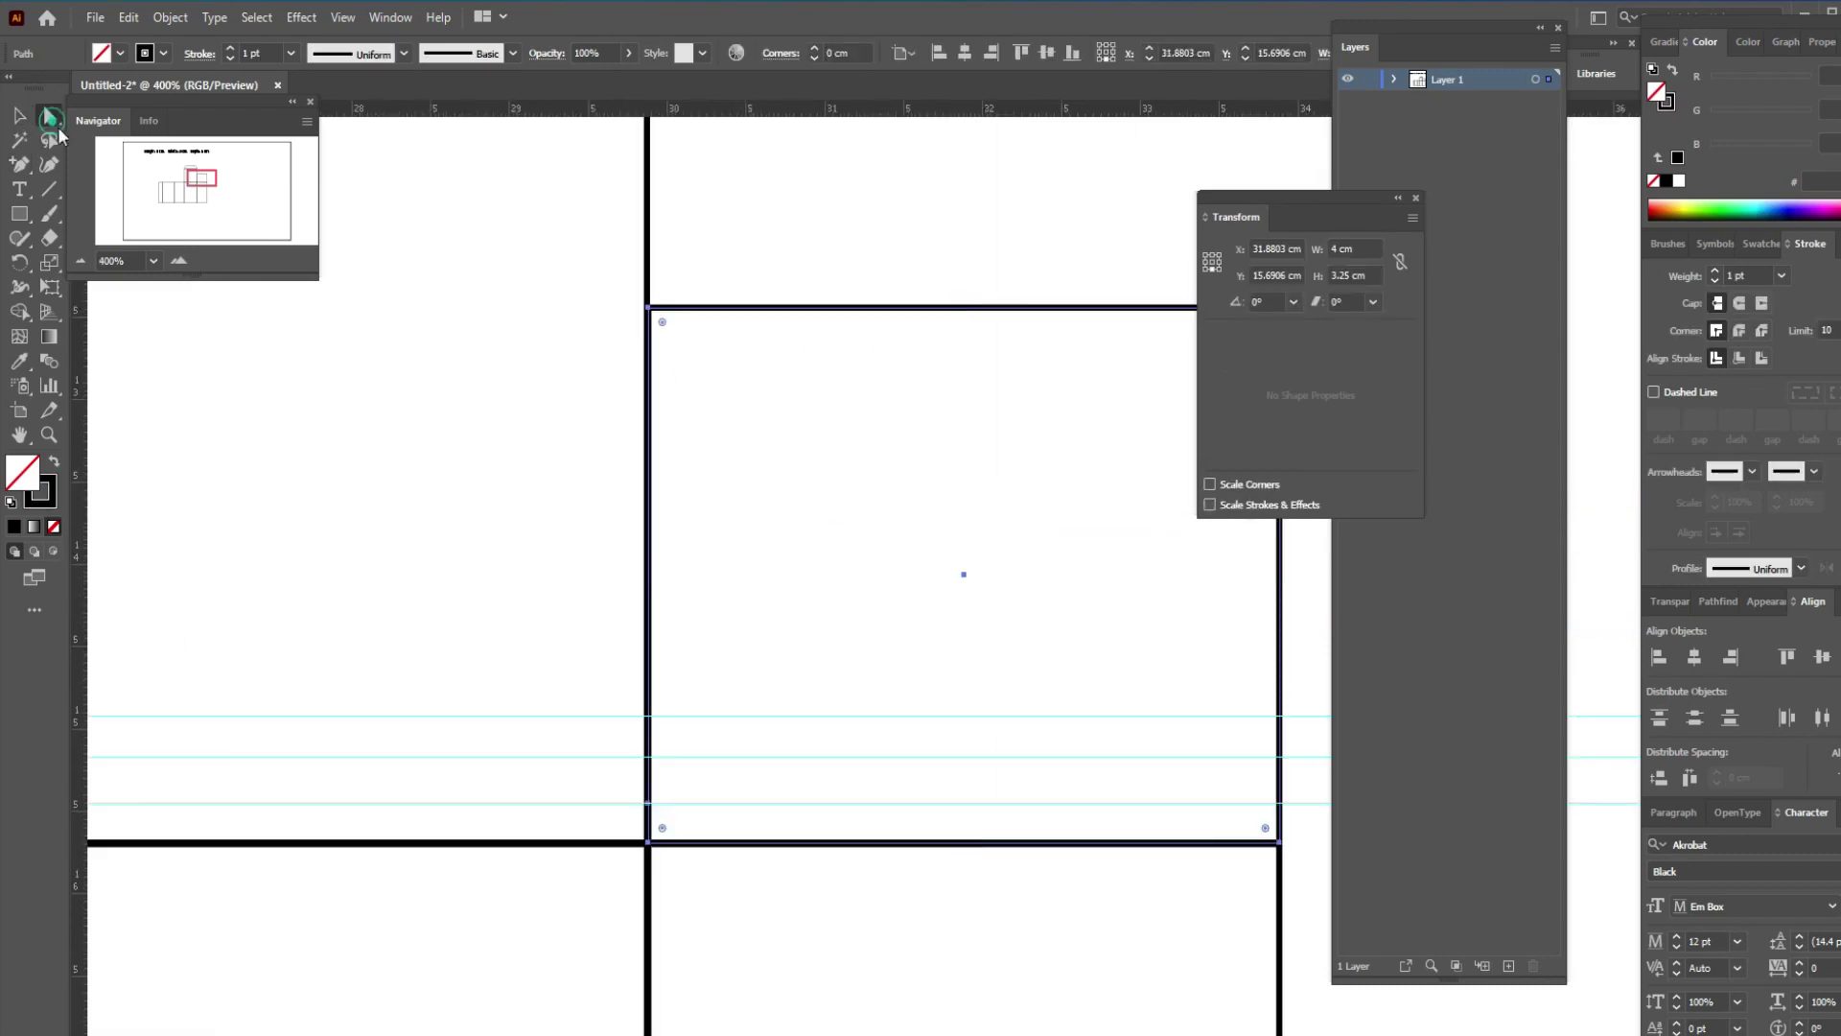
click(649, 805)
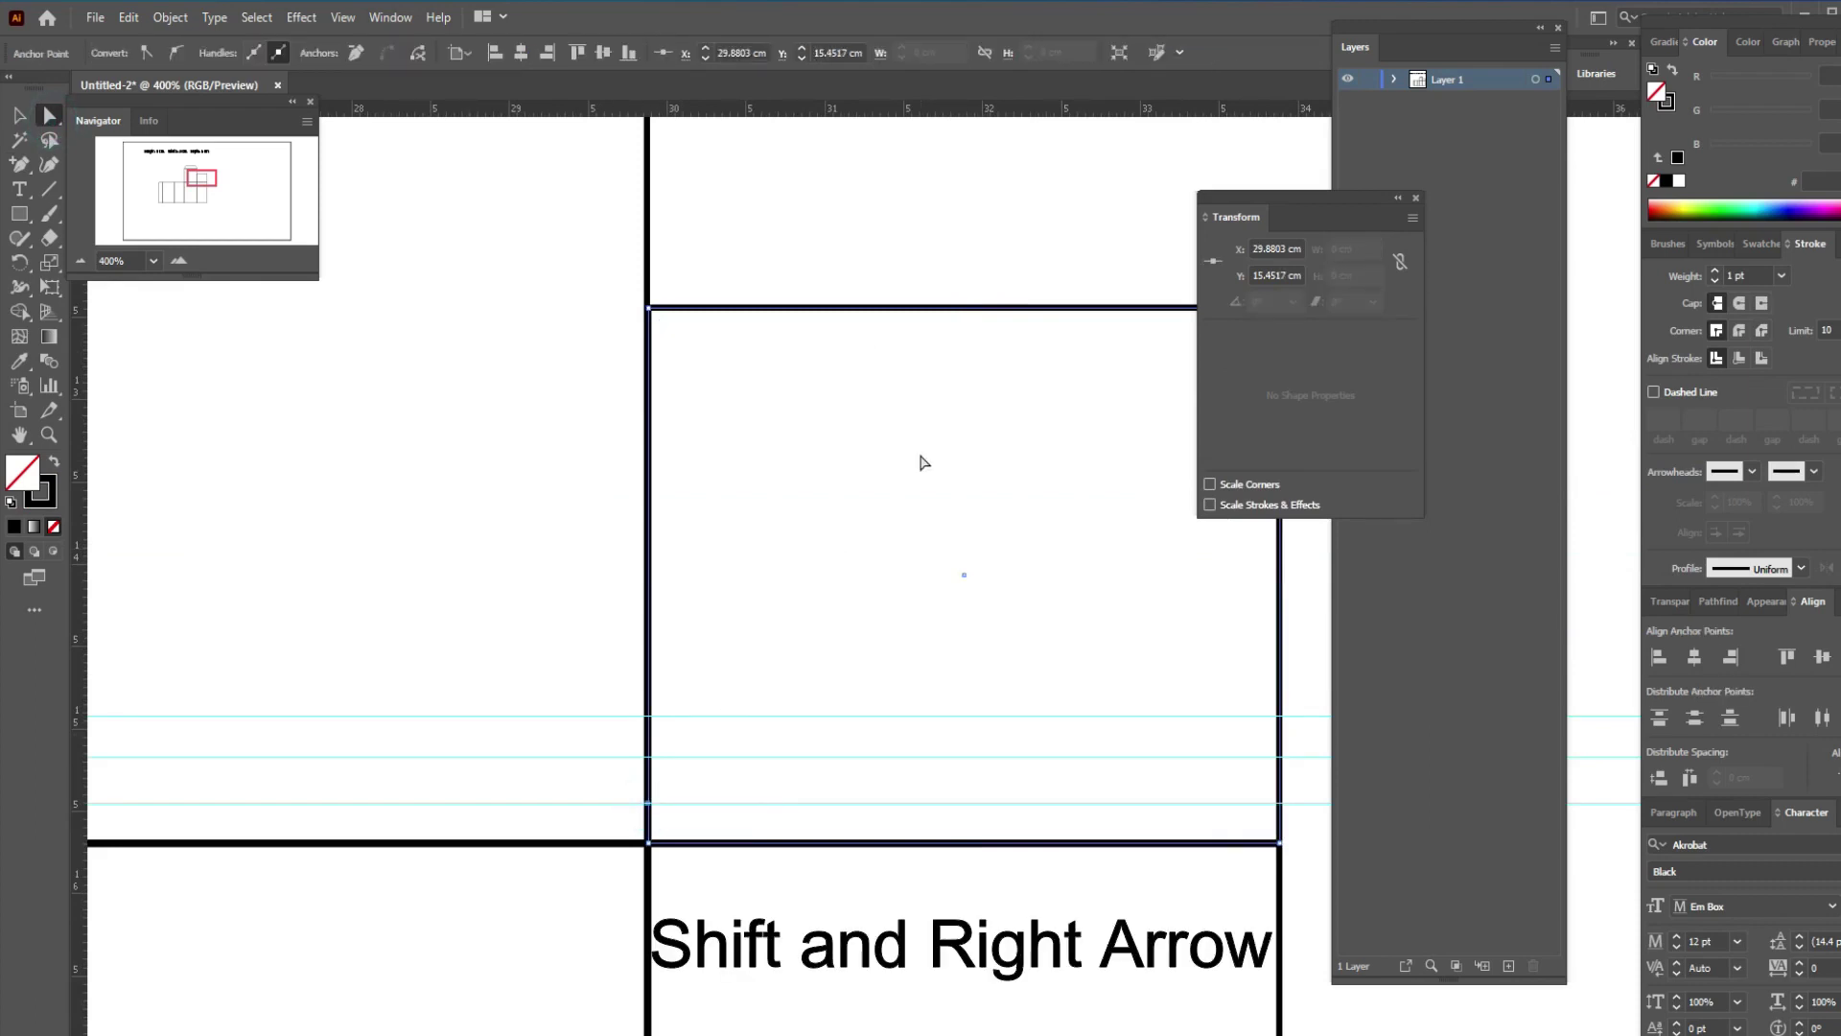
key(shift+Right)
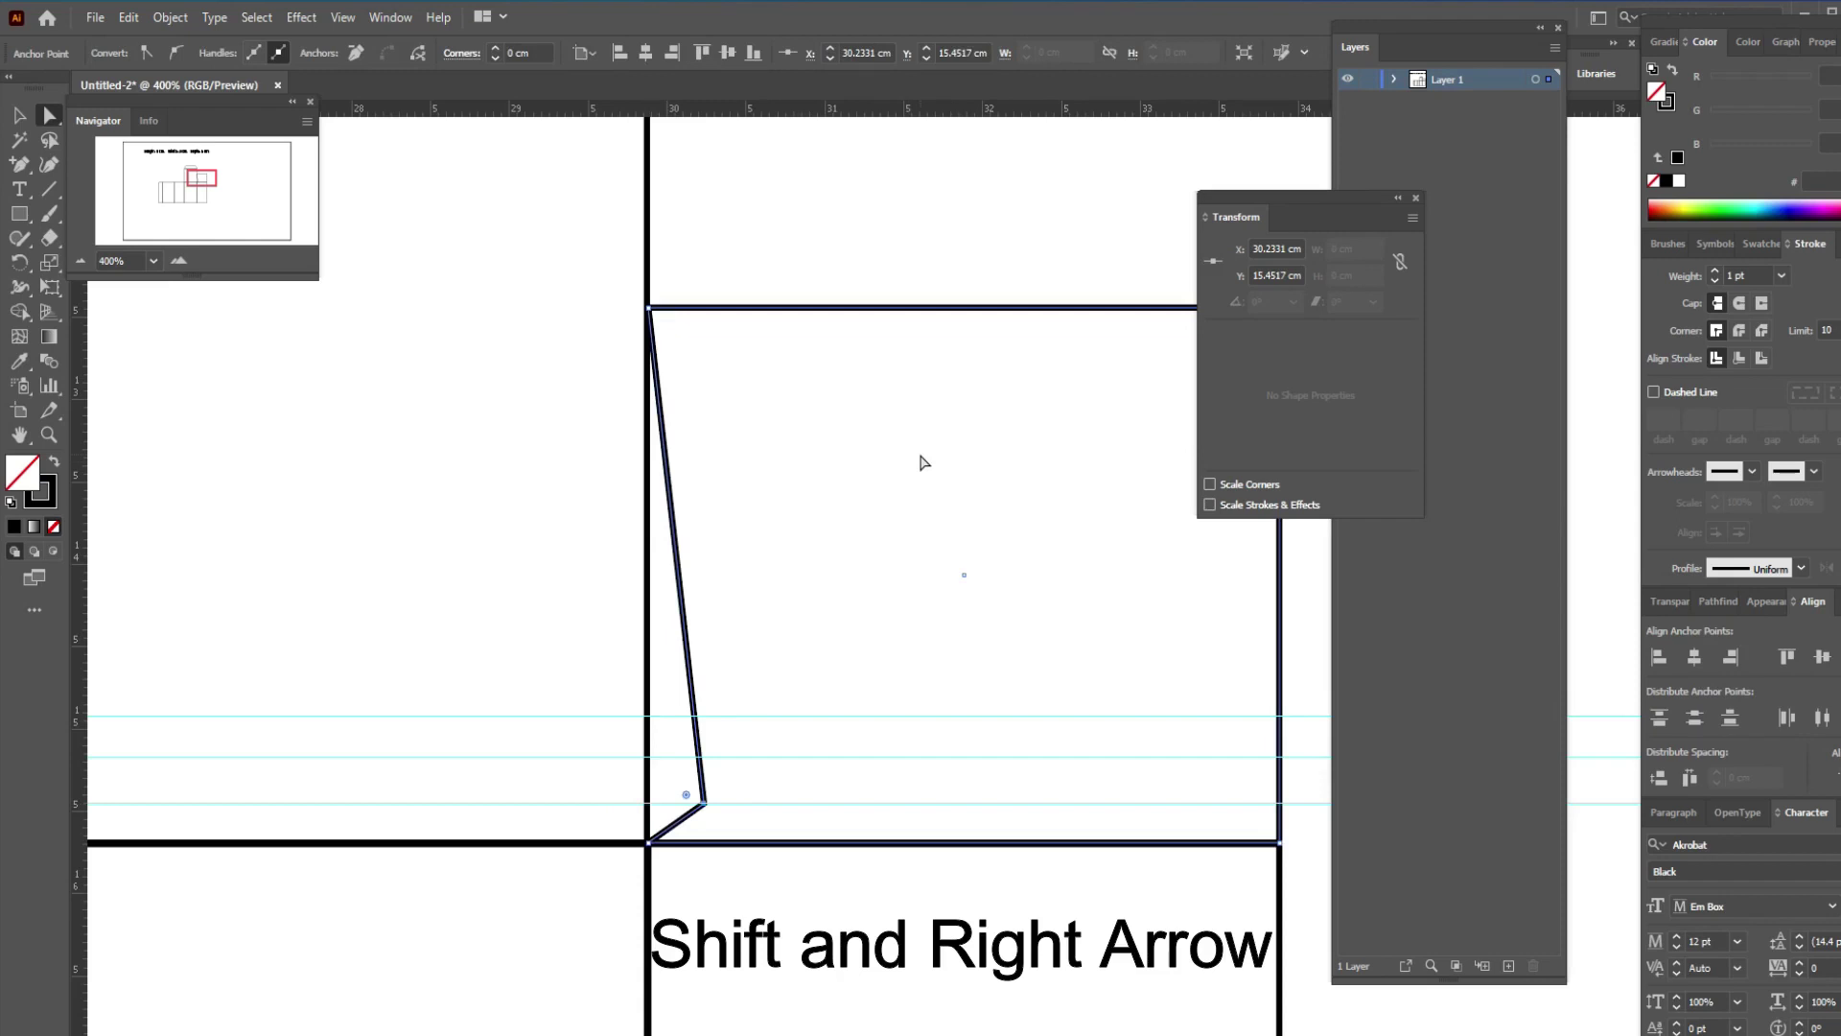
click(653, 309)
key(shift+Right)
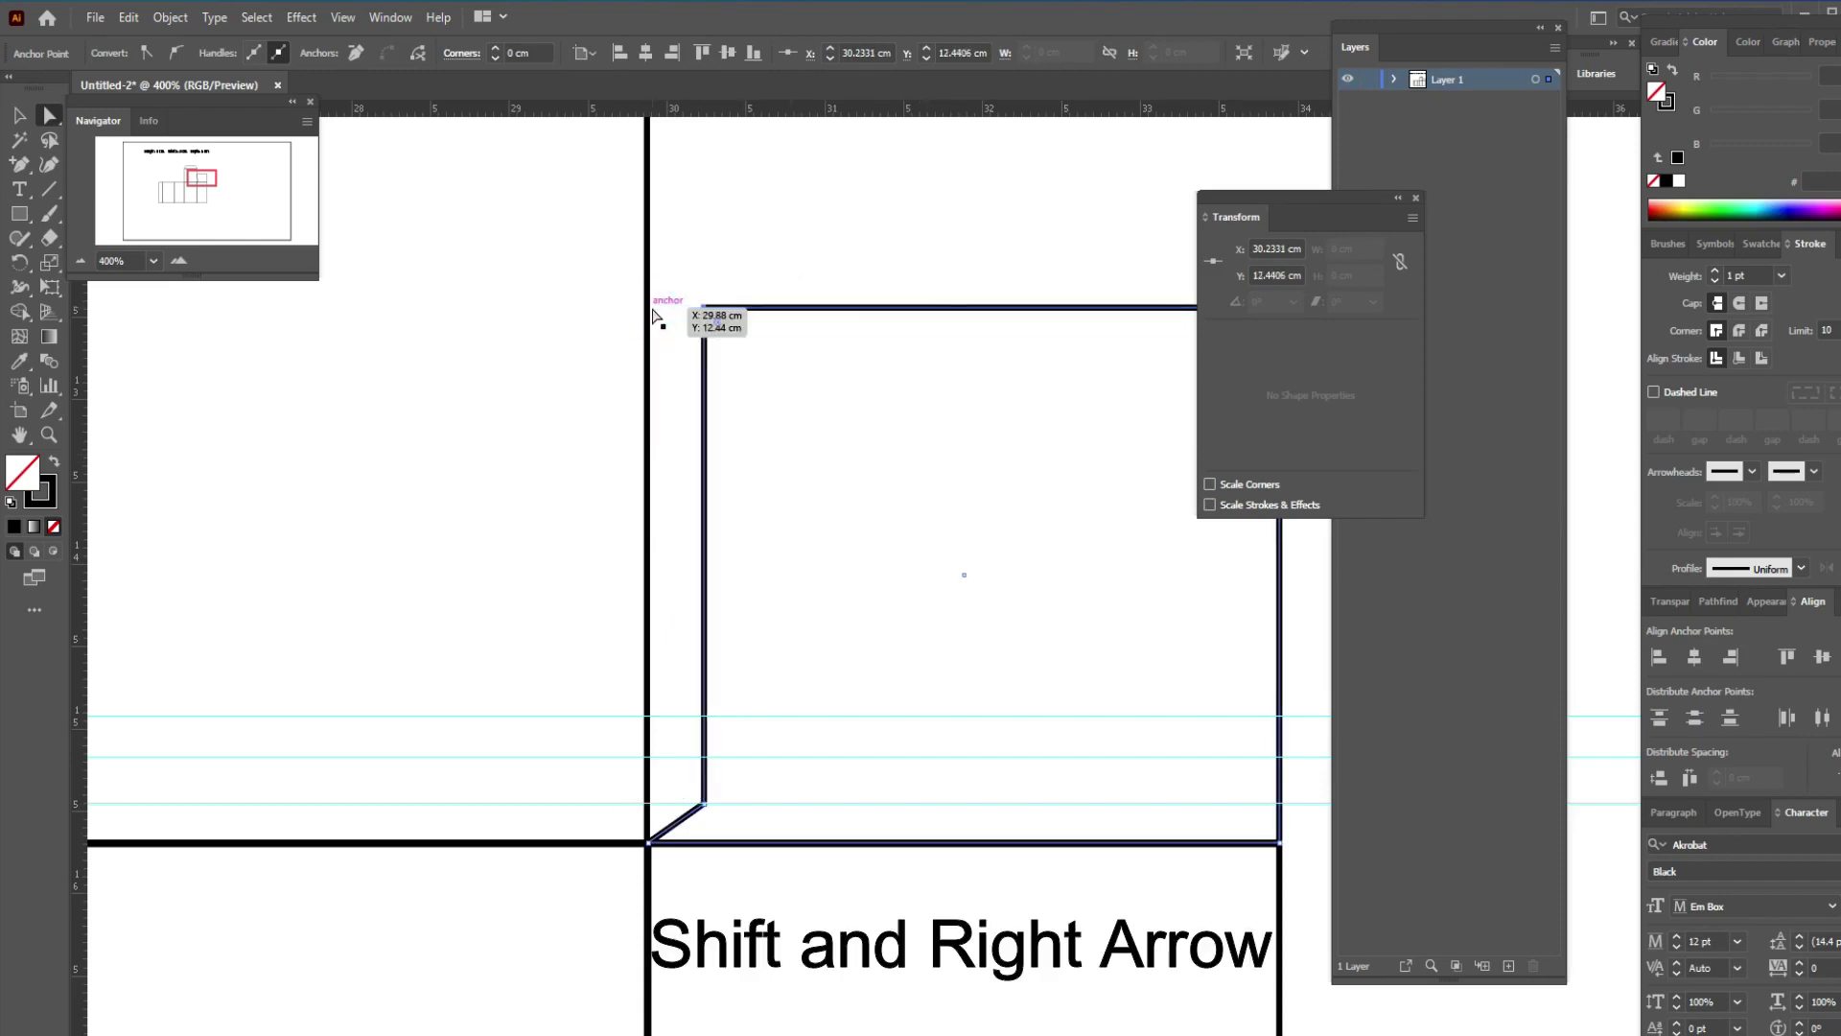
Shift the side flap's upper-left corner a further 0.35 cm or so to the right and deselect the flap
key(shift+Right)
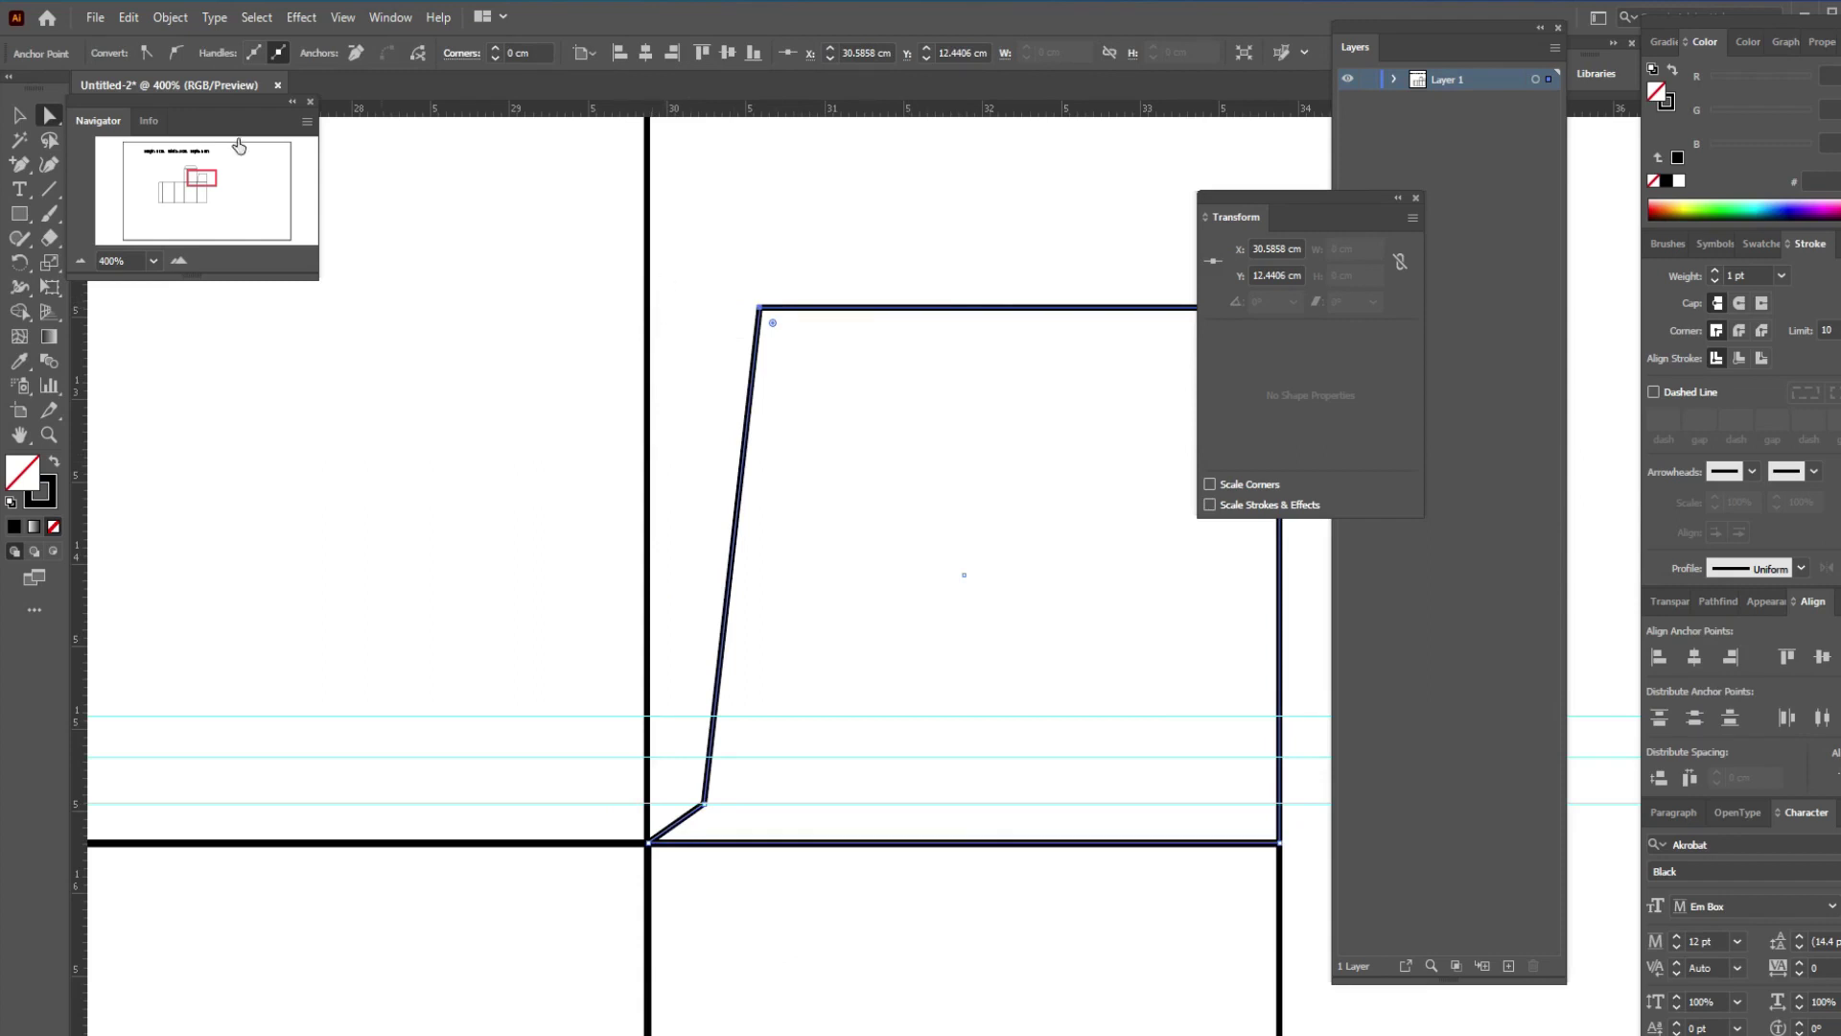
click(20, 116)
click(809, 201)
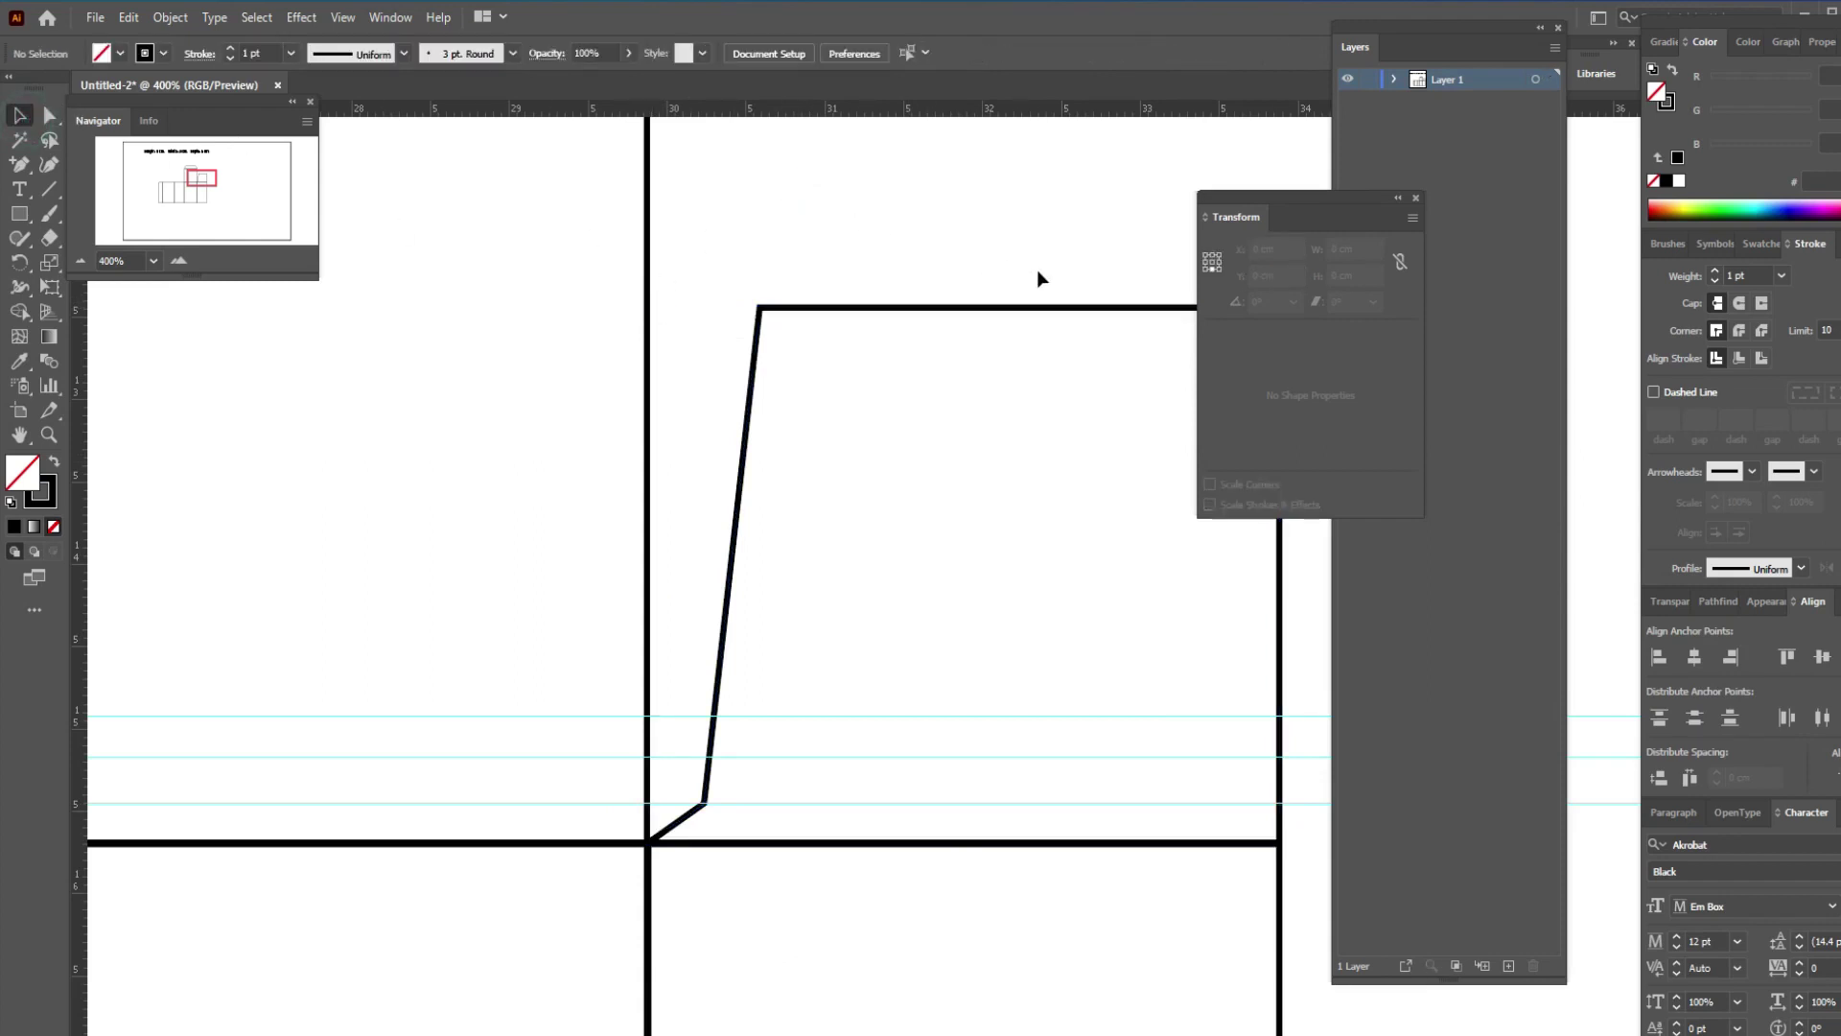
Add anchor points on the side flap's right edge at the highest and middle guides
drag(1044, 268, 772, 271)
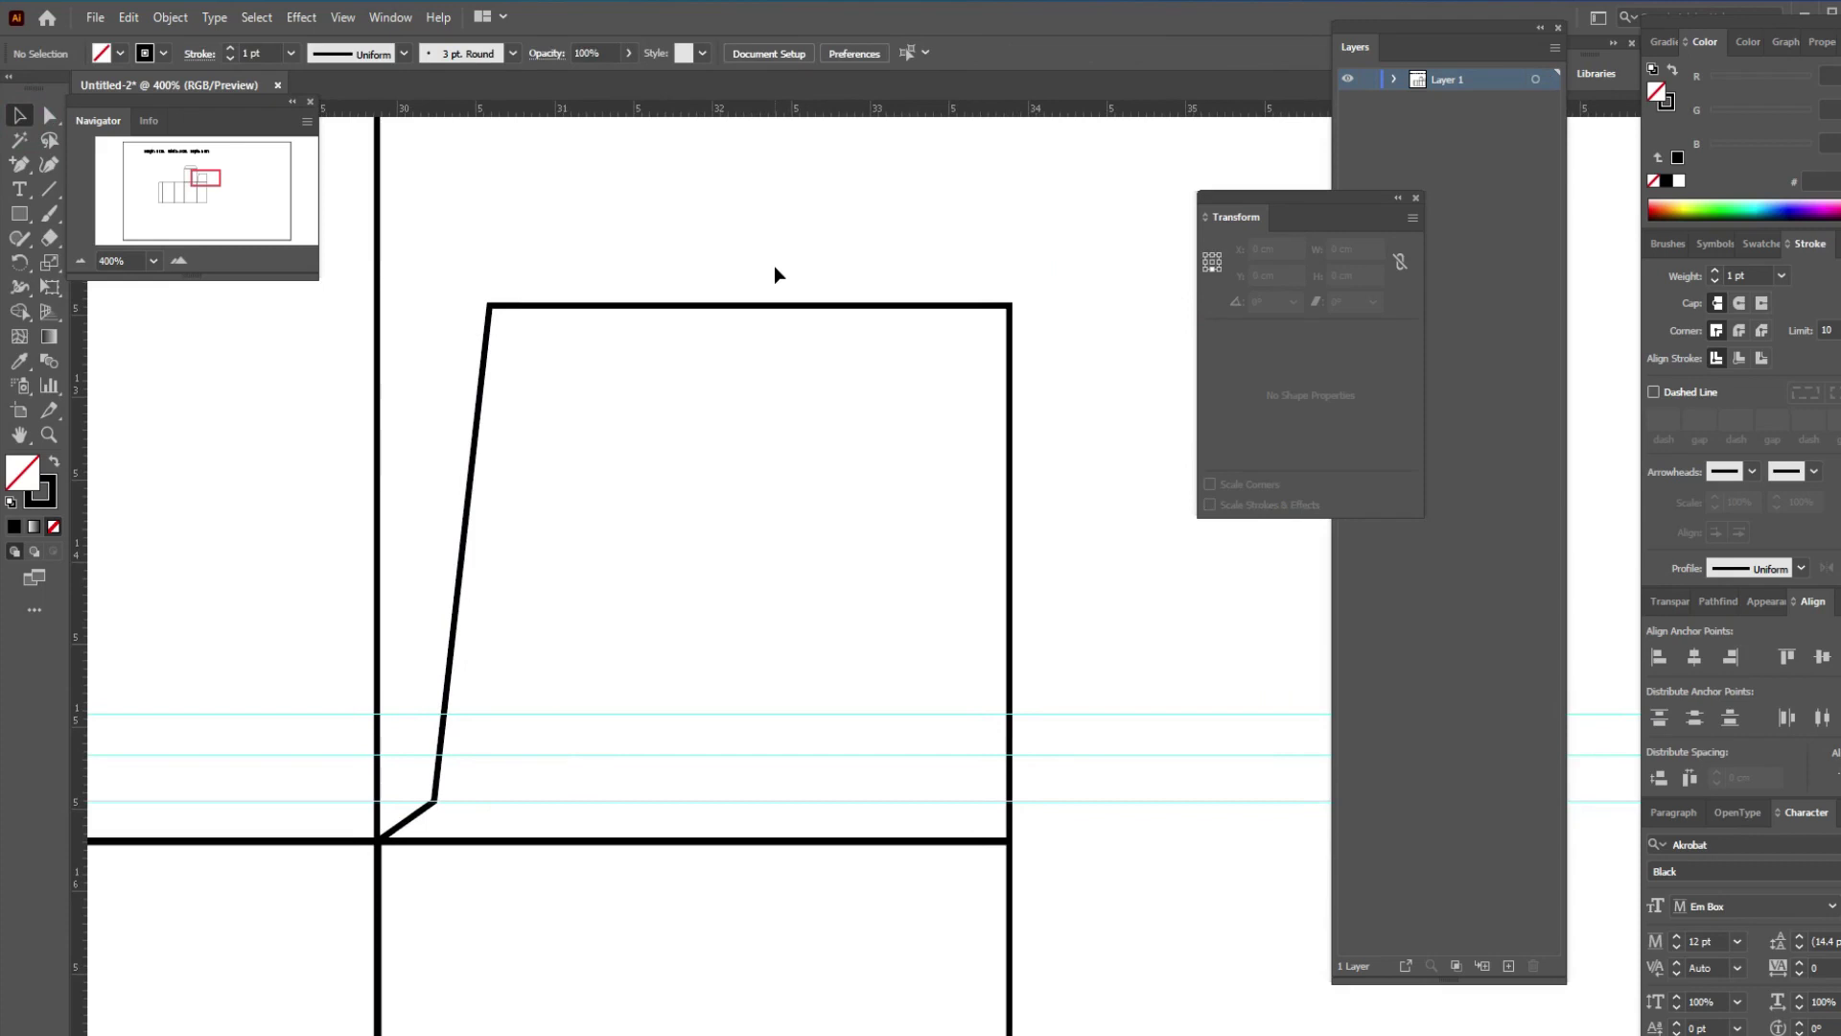
click(19, 164)
click(1008, 714)
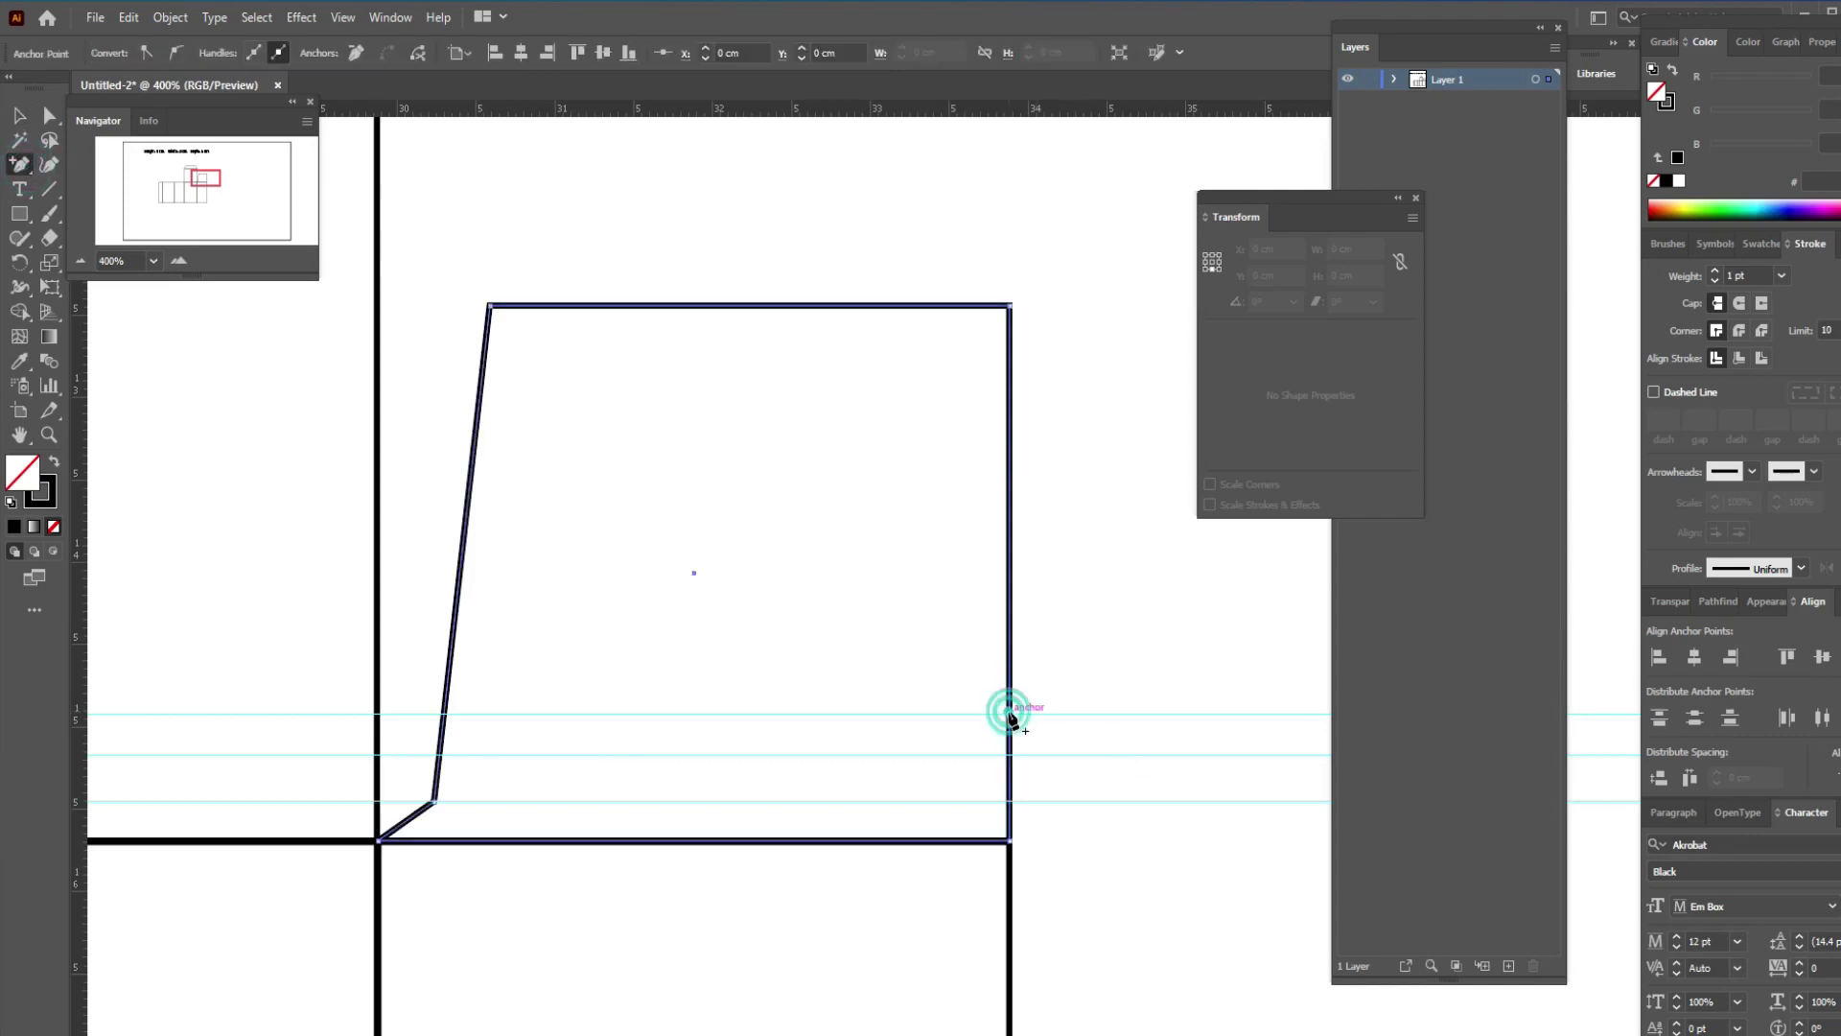
key(v)
key(a)
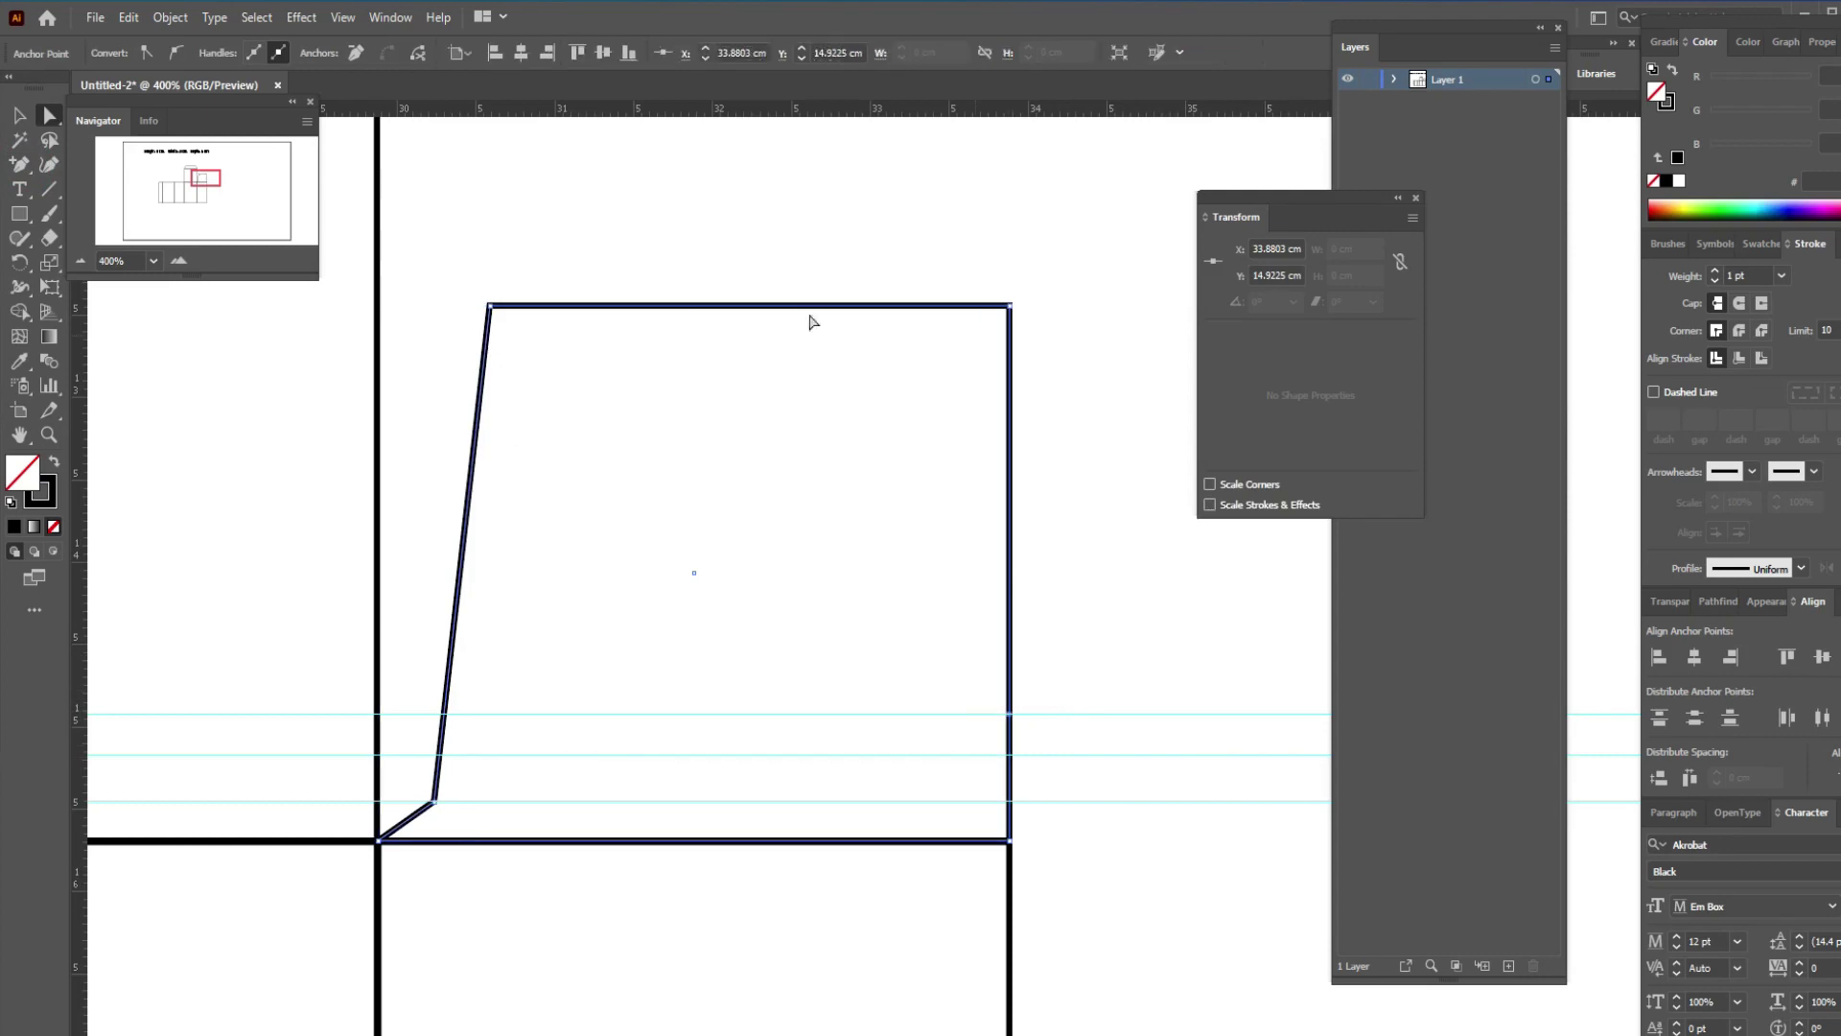
click(19, 164)
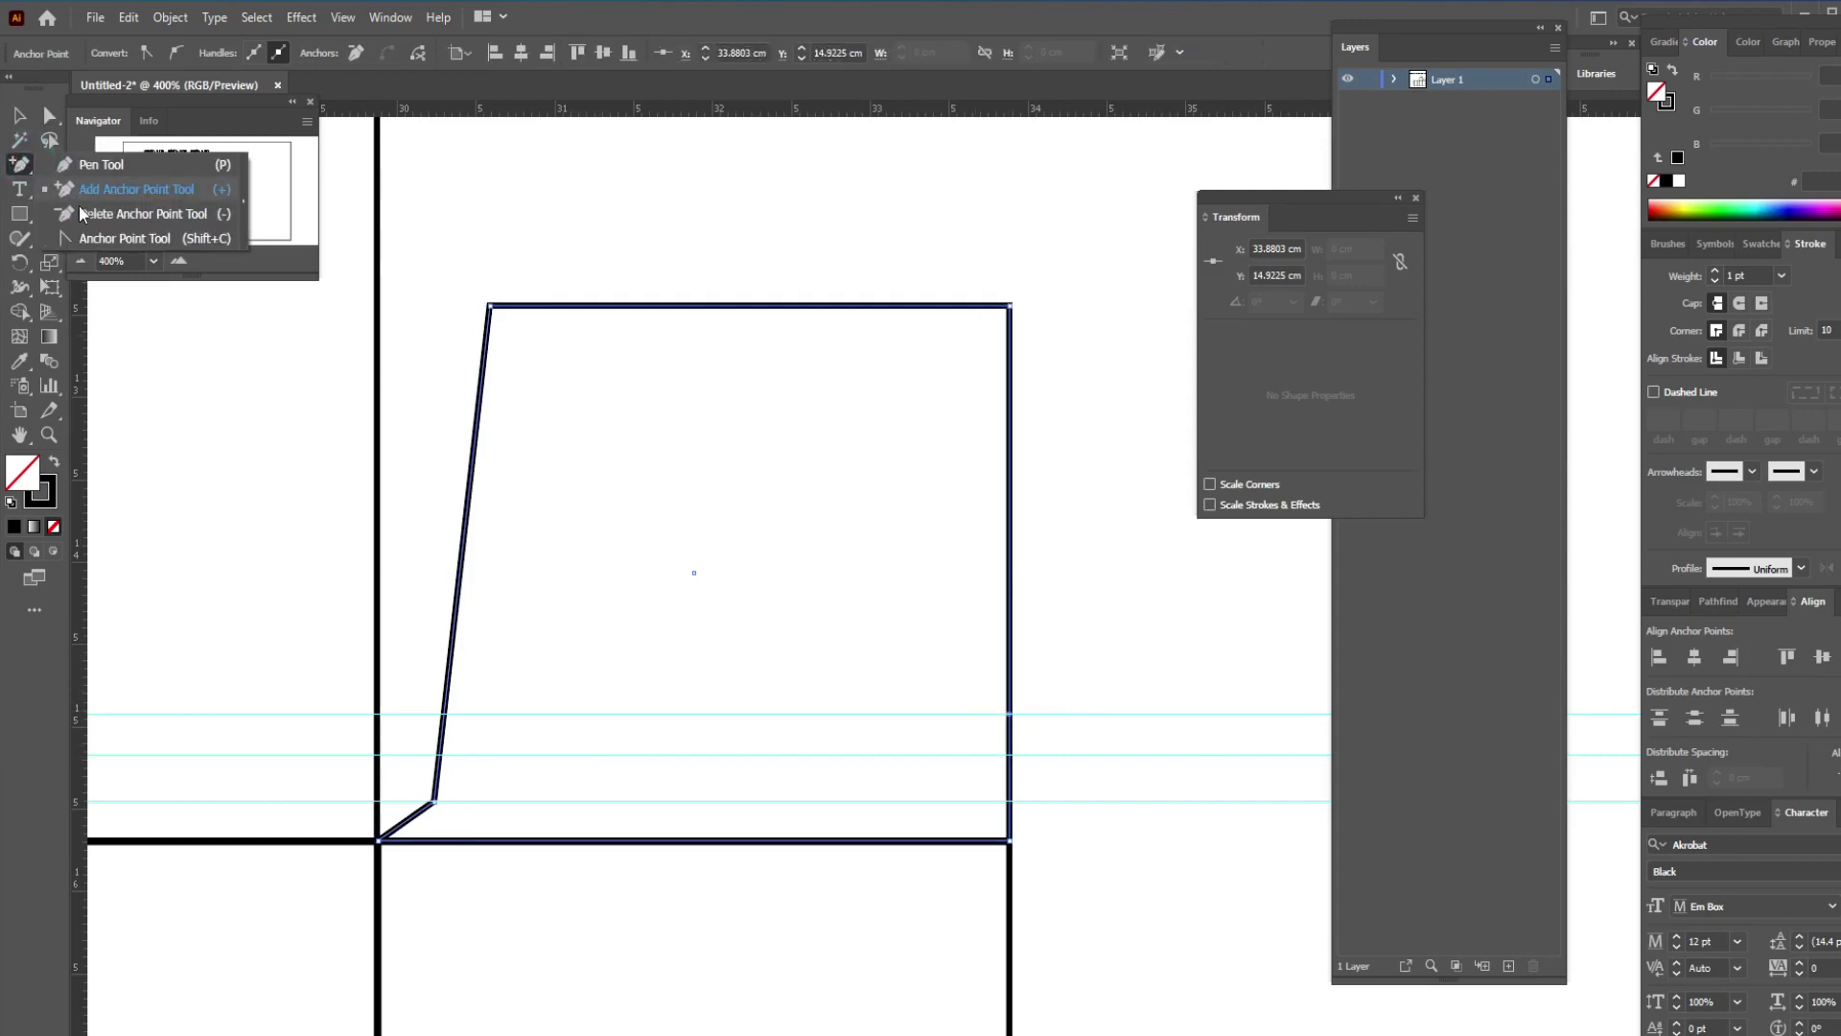
click(134, 189)
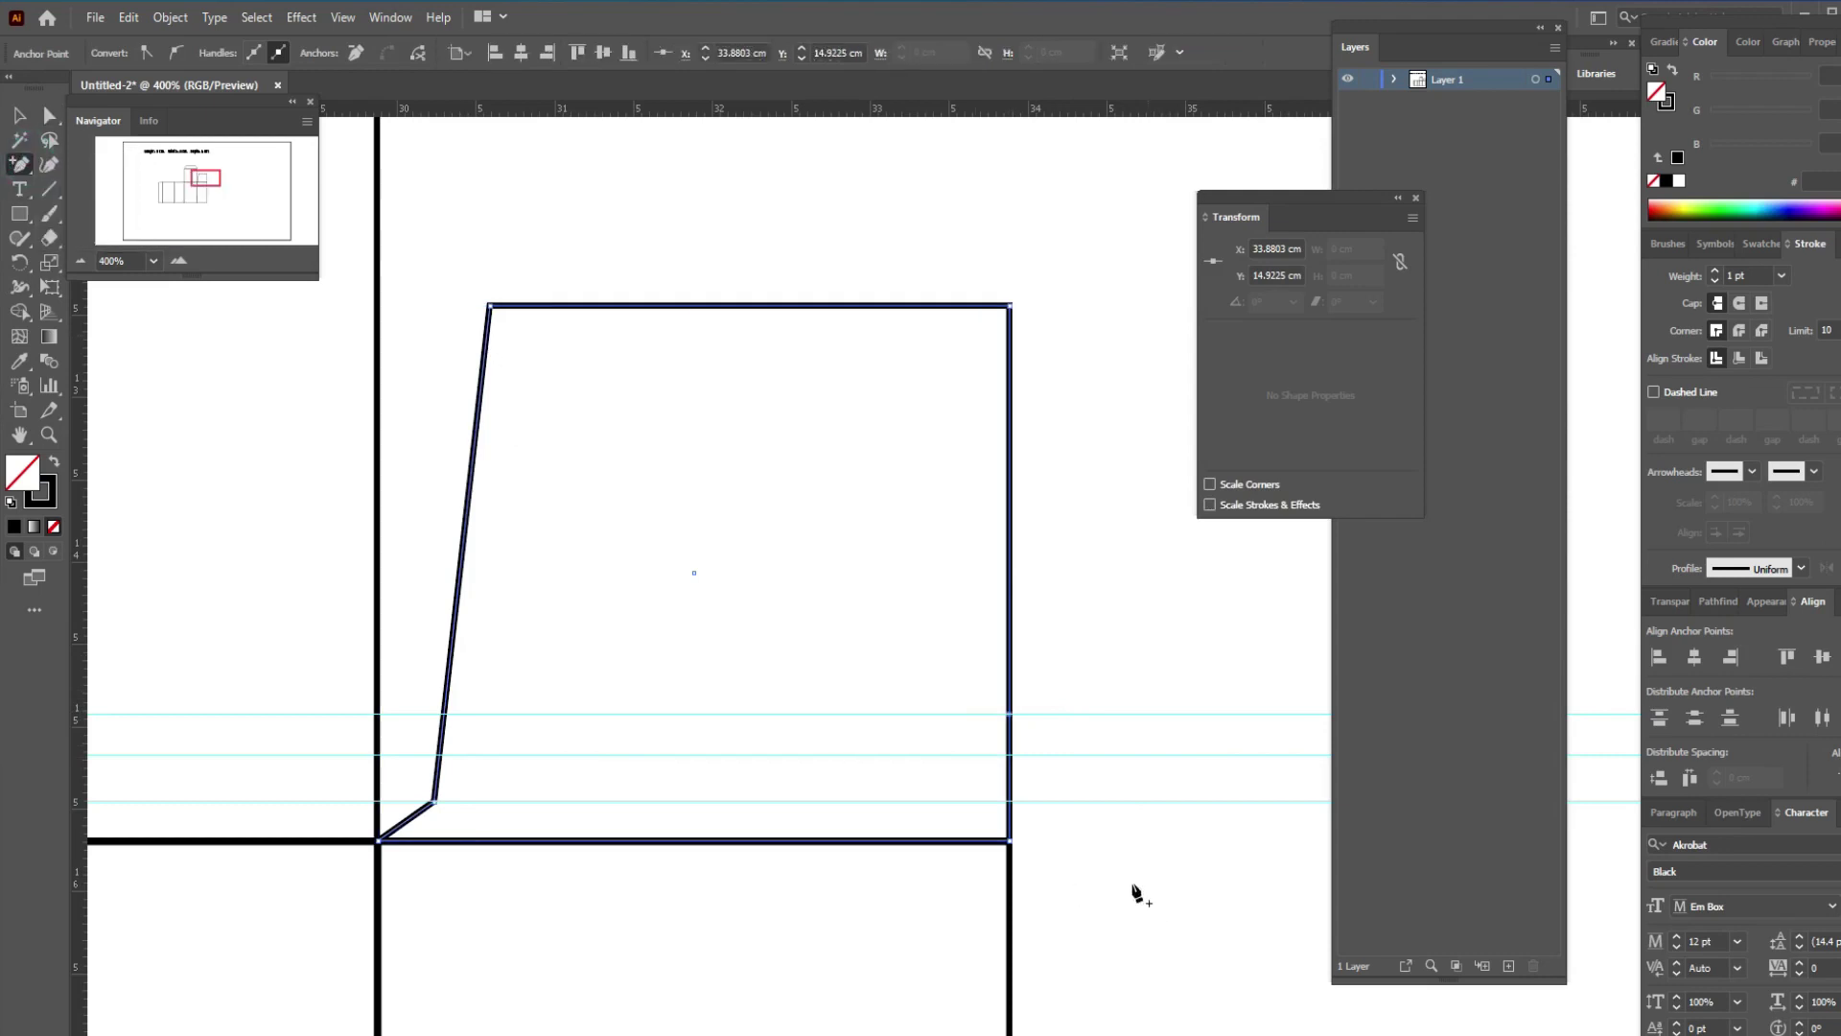
click(1009, 754)
Shift the right-edge anchor at the highest guide about 0.35 cm left and the flap's upper-right corner about 0.7 cm left
click(50, 115)
drag(1052, 682, 990, 735)
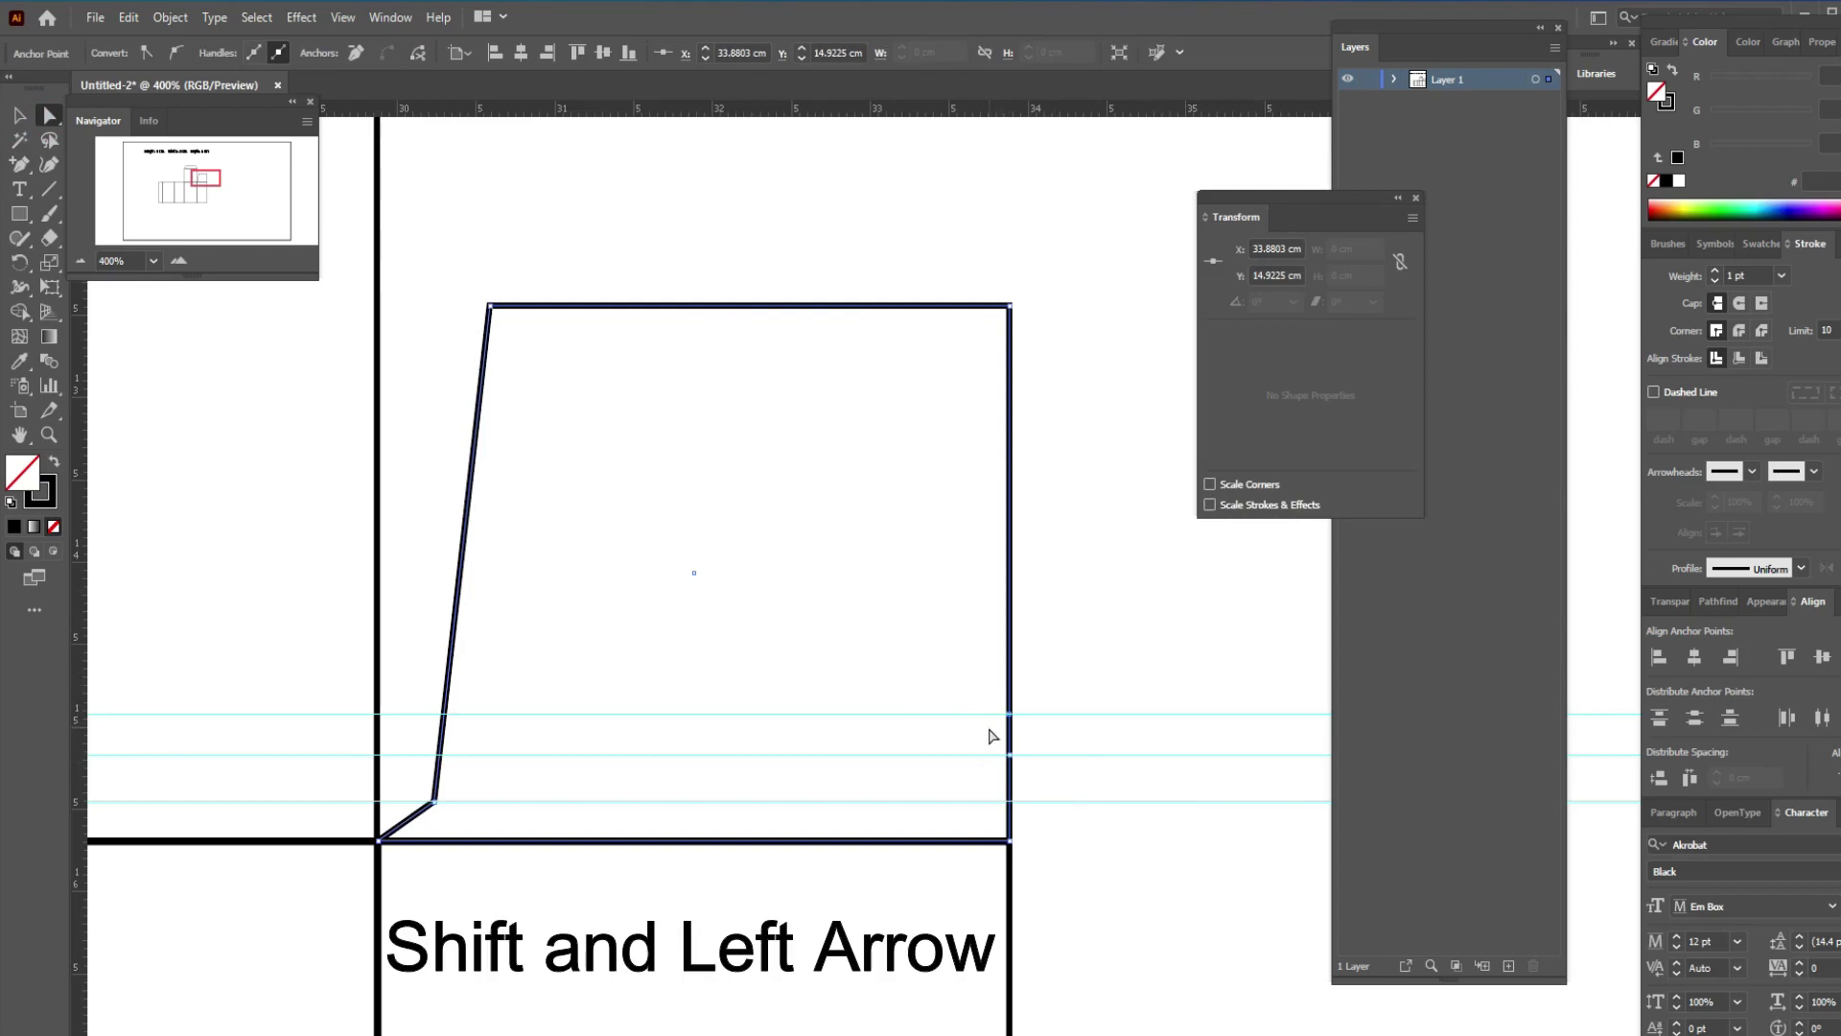
key(shift+Left)
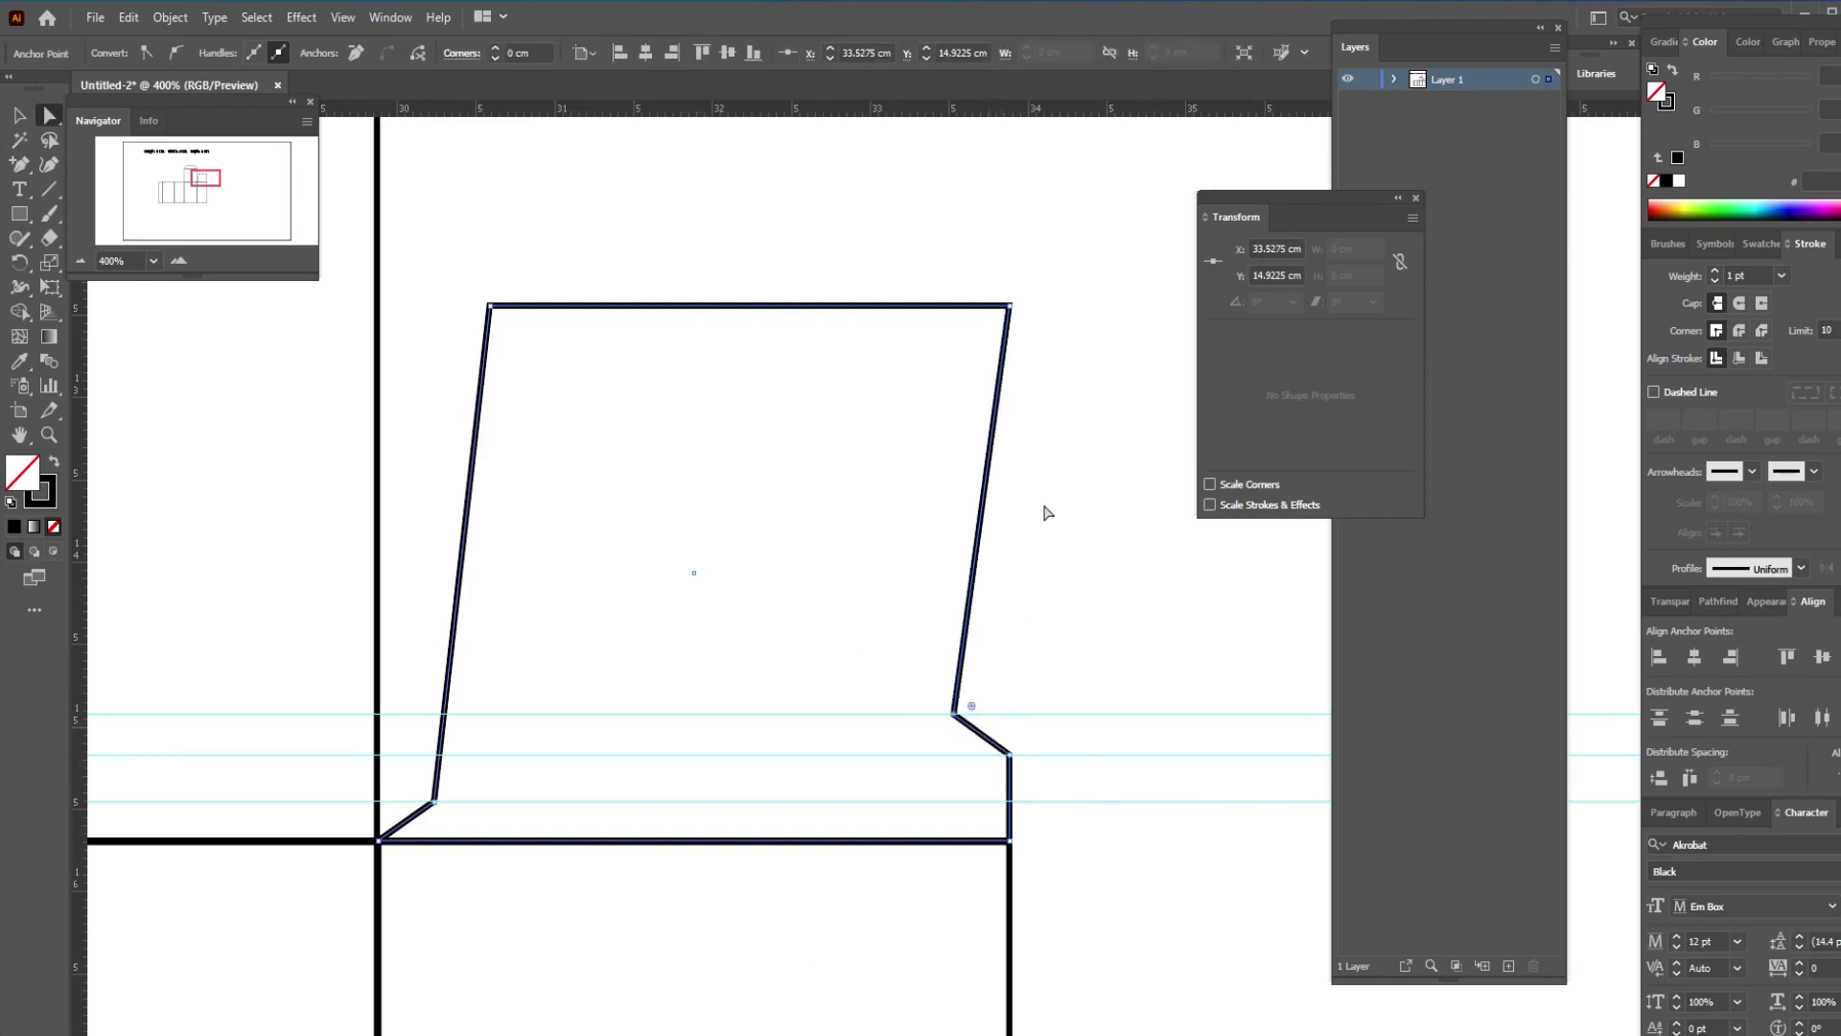
drag(1043, 296, 978, 347)
key(shift+Left)
key(shift+Left)
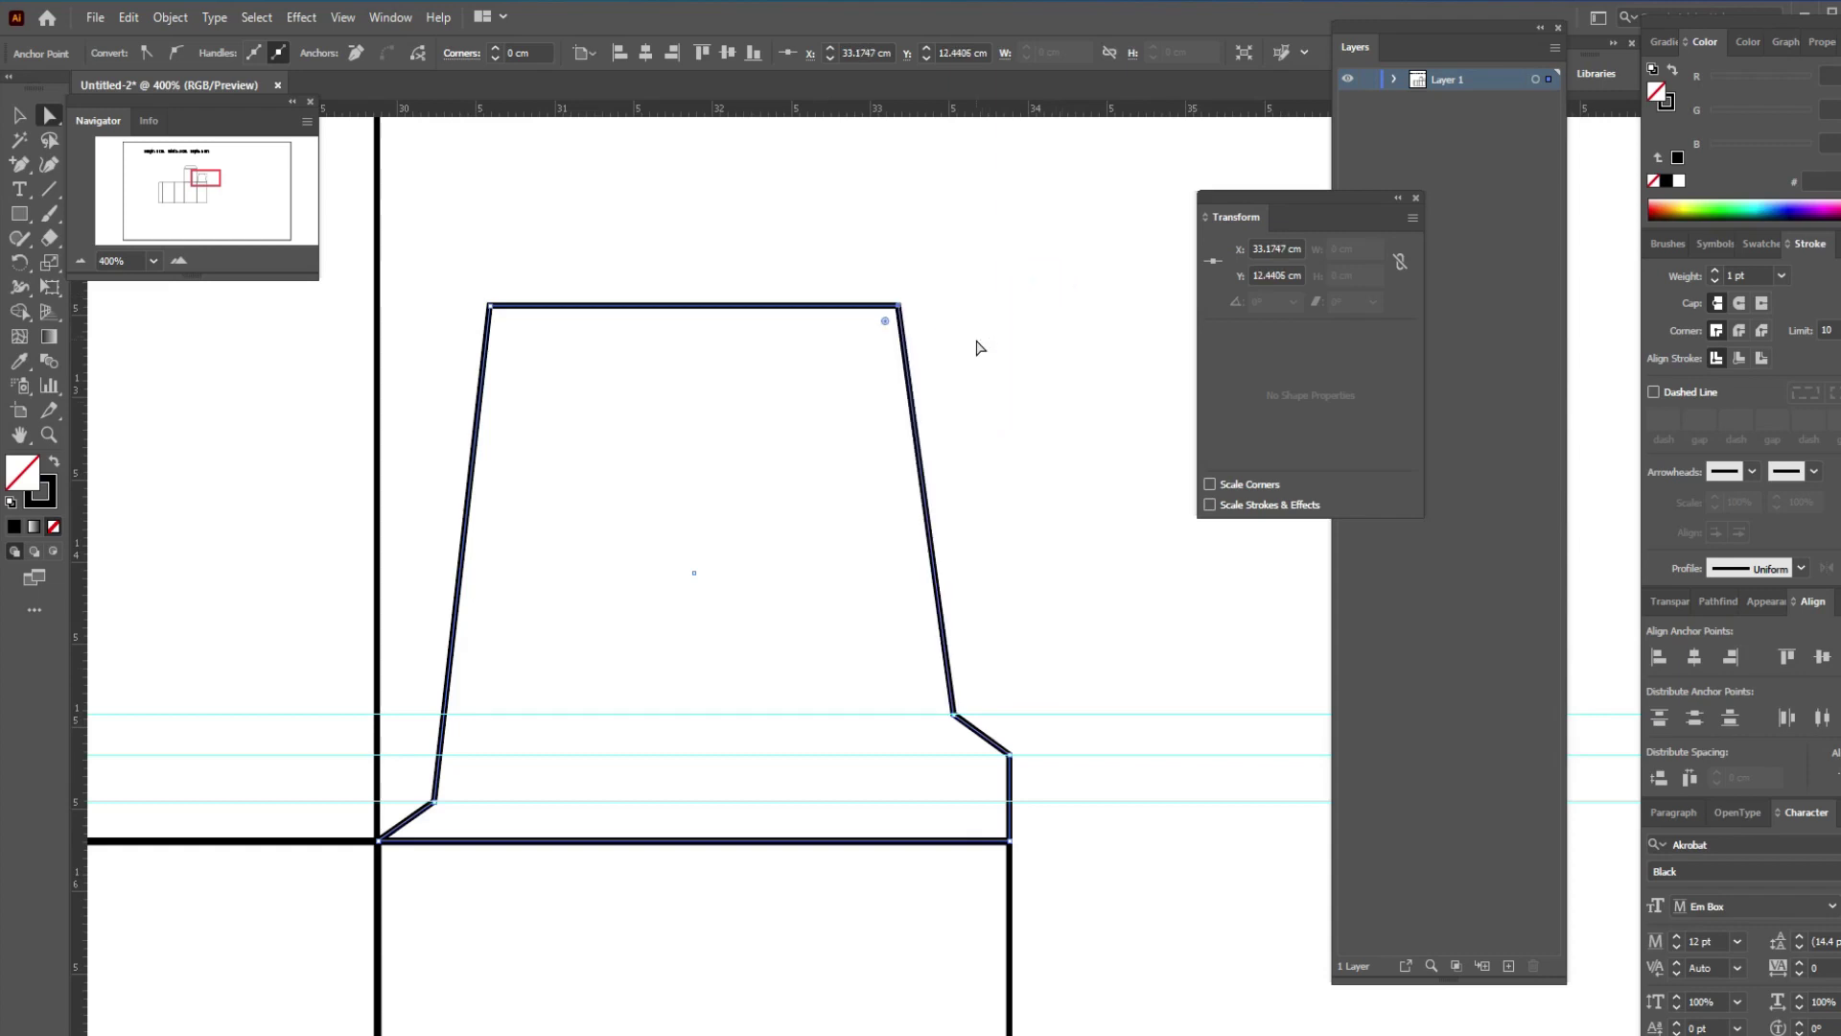
click(18, 115)
click(996, 258)
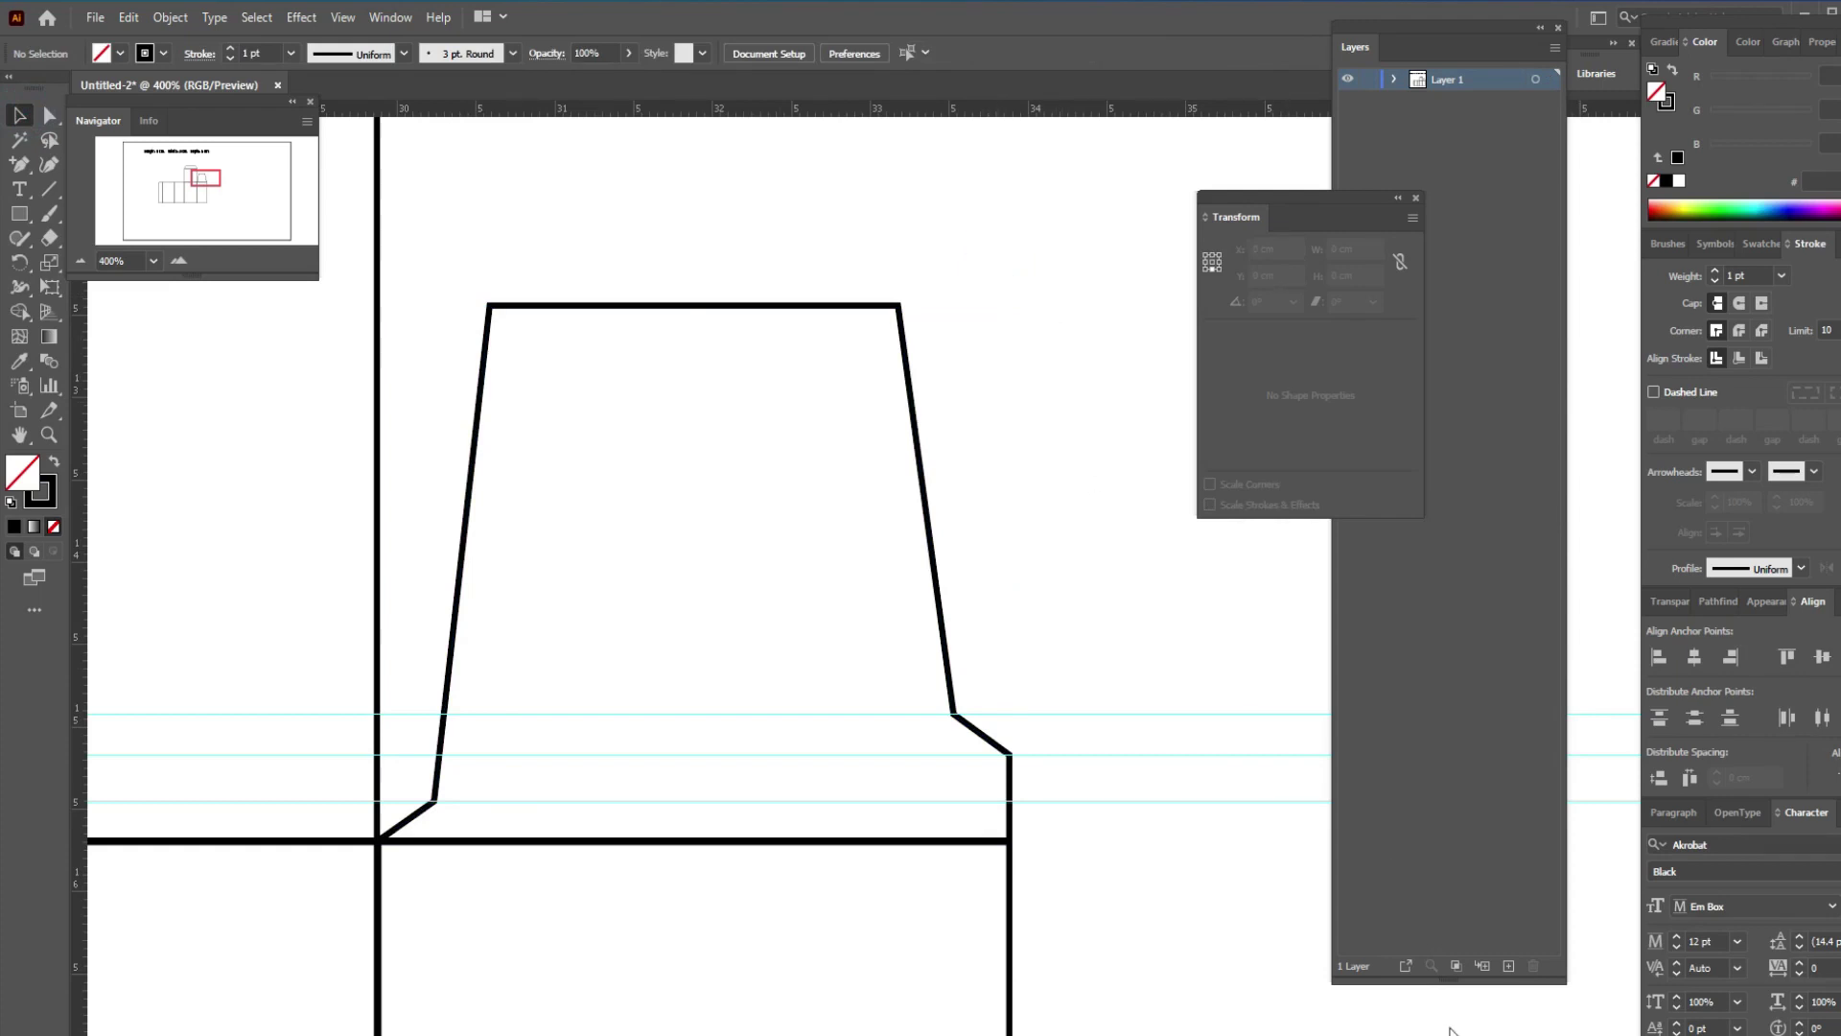
Duplicate the finished side flap straight down so the copy meets the bottom edge of the same side panel
key(ctrl+minus)
key(ctrl+minus)
key(ctrl+minus)
key(ctrl+minus)
key(ctrl+minus)
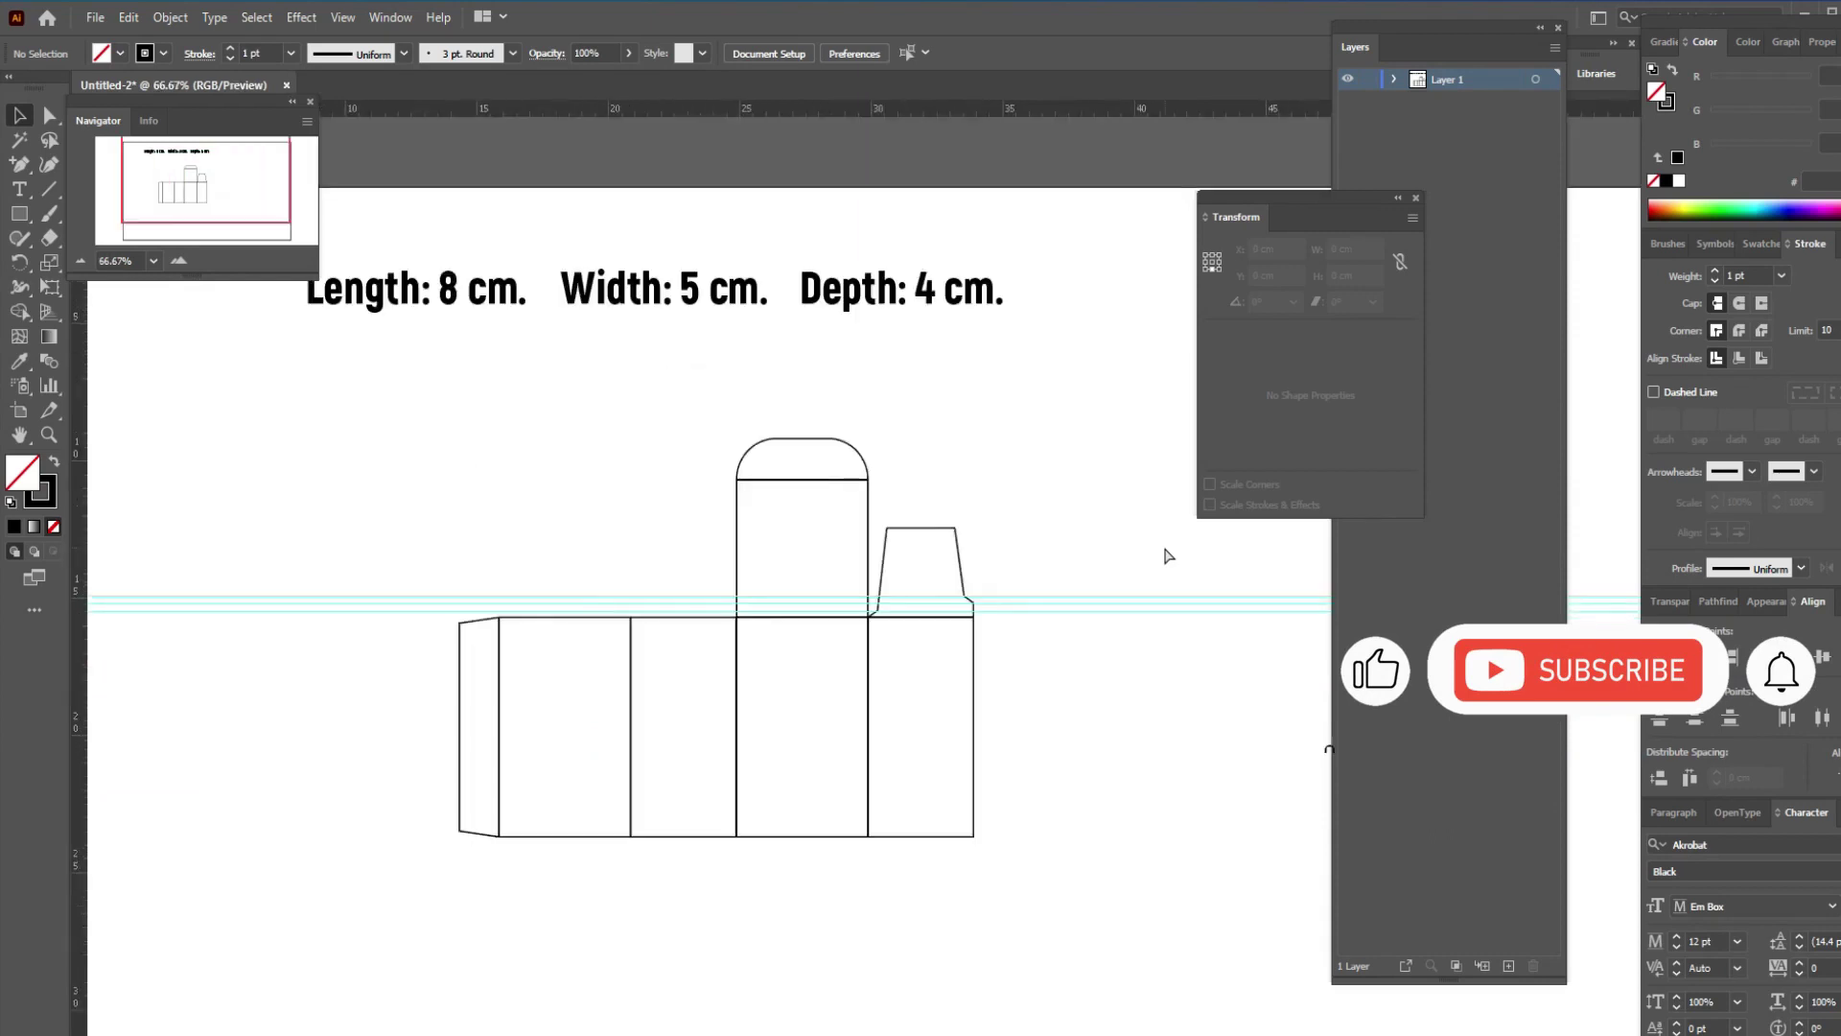
key(ctrl+minus)
key(ctrl+plus)
key(ctrl+plus)
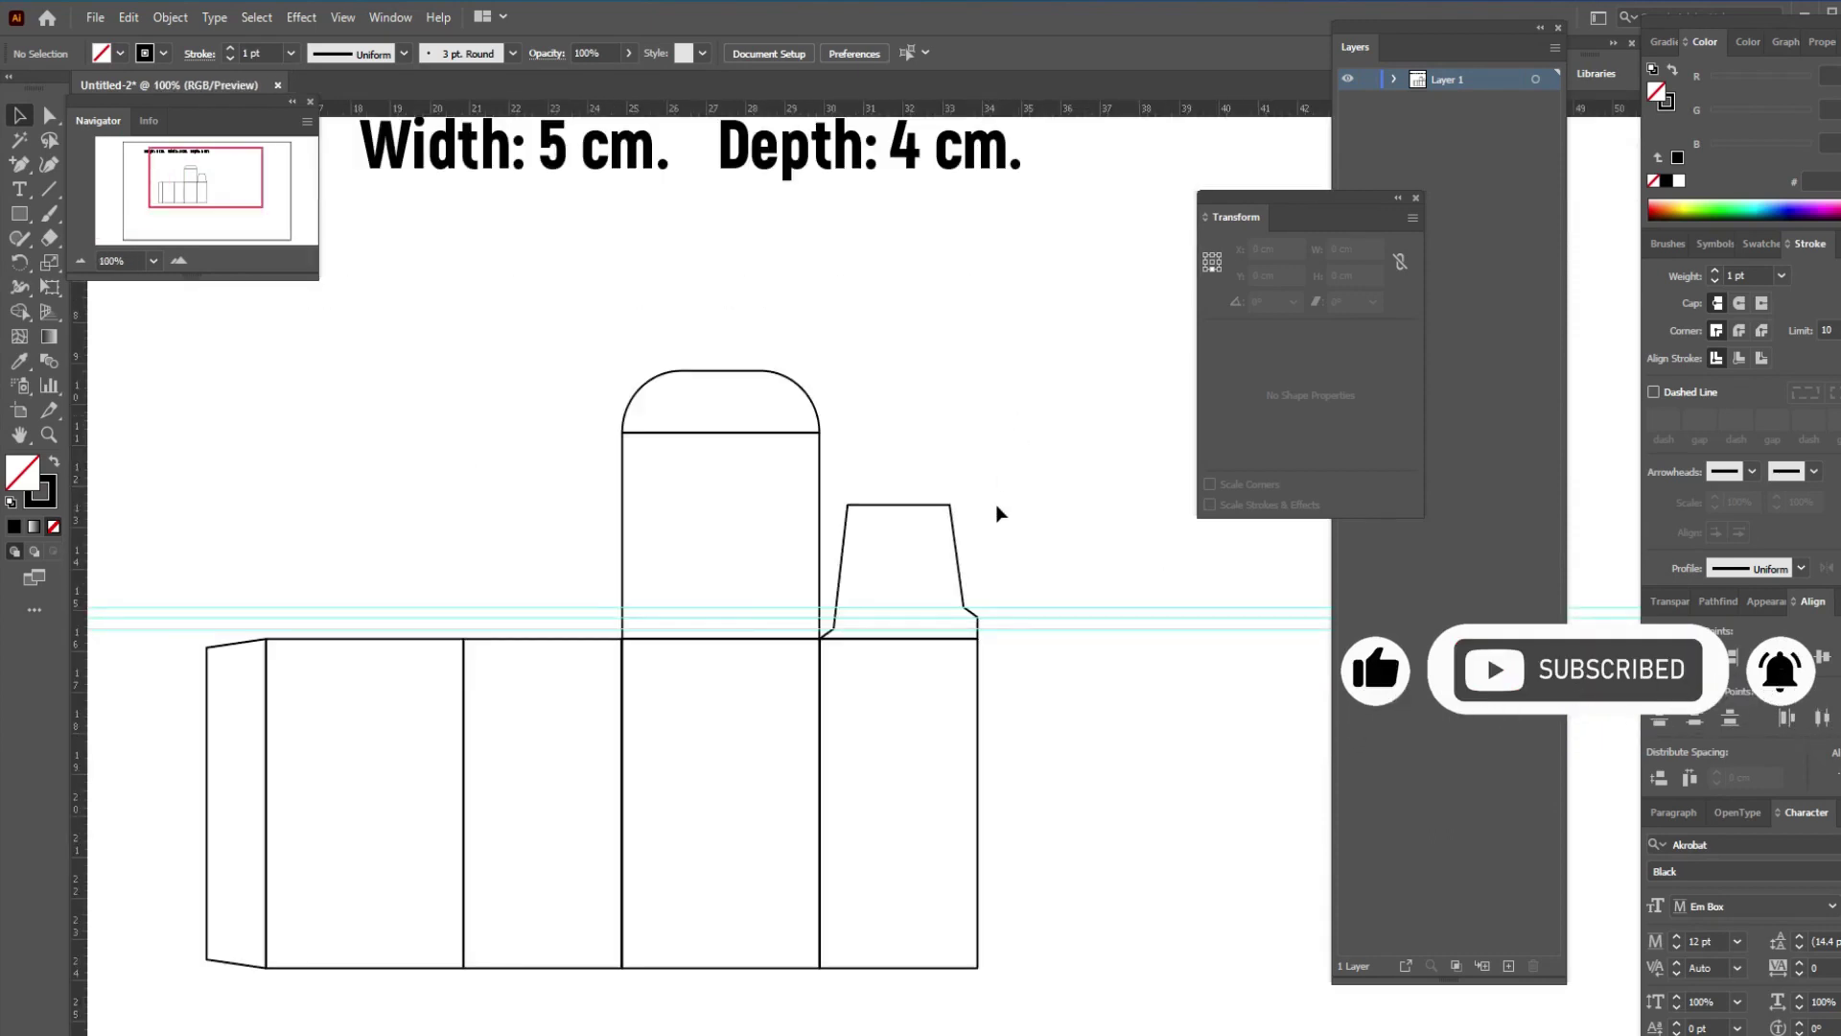
click(873, 569)
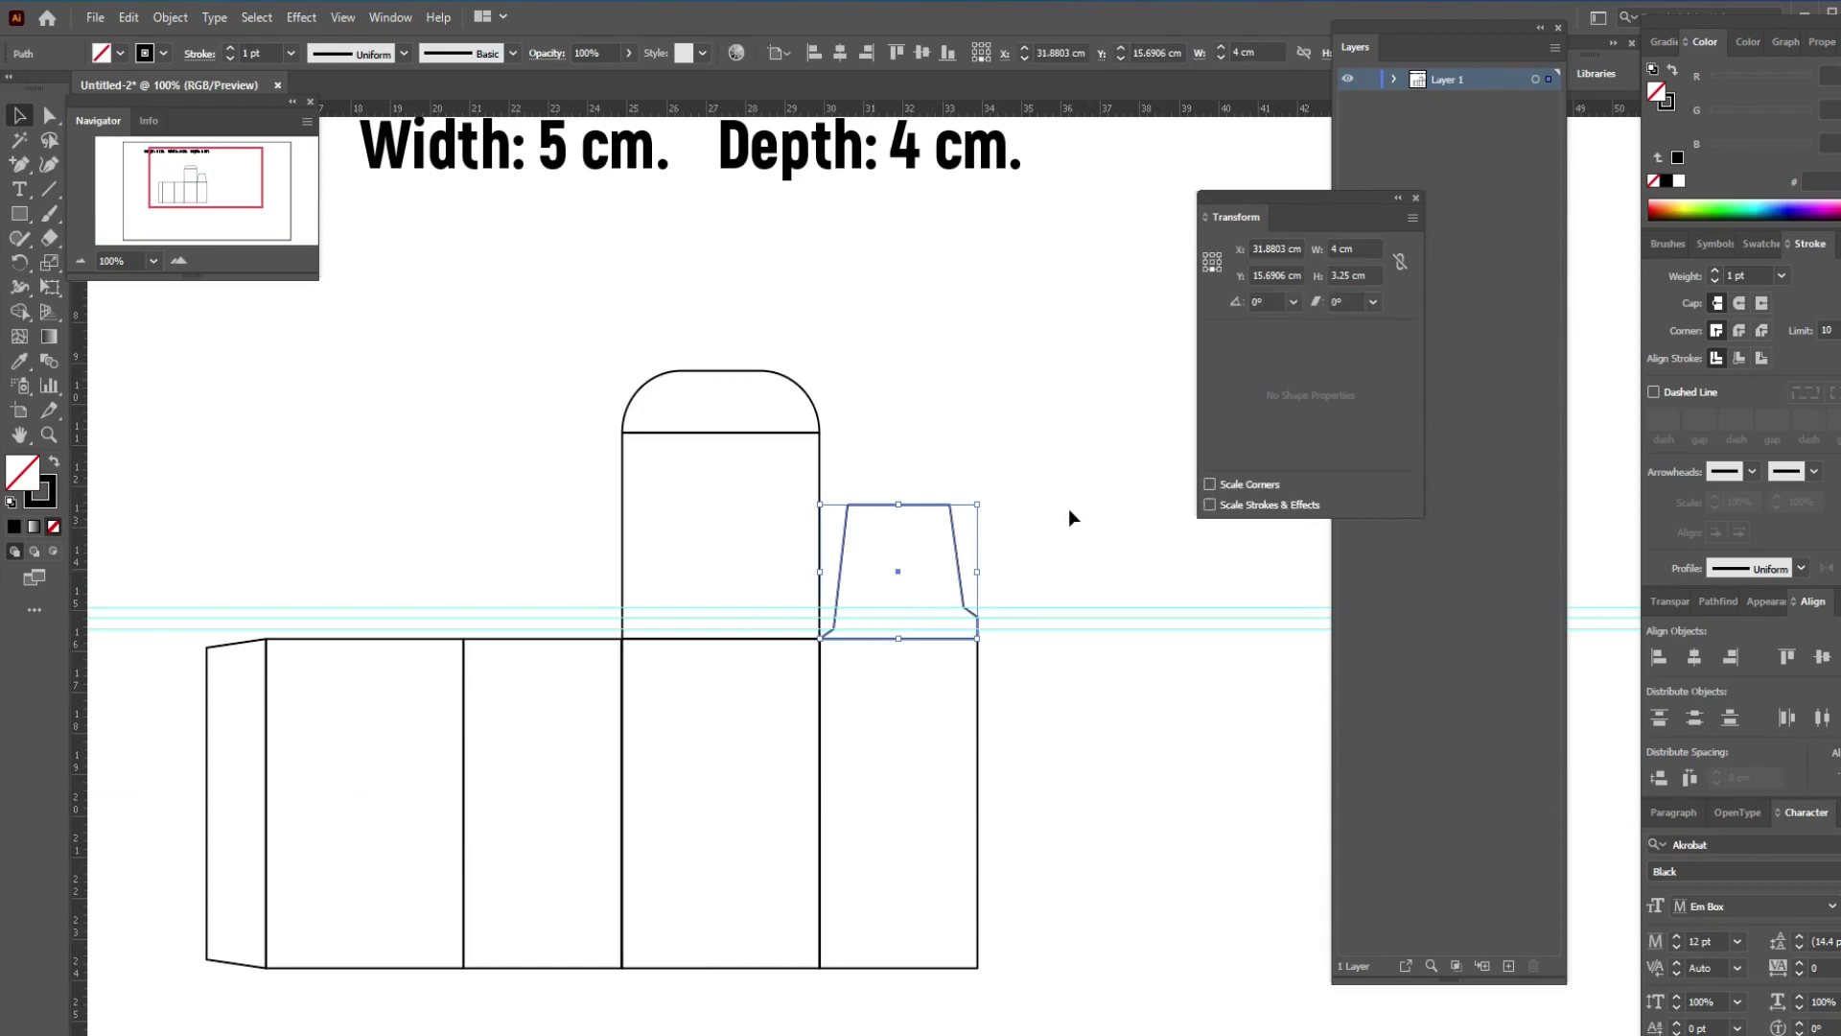
scroll(1068, 508, down, 3)
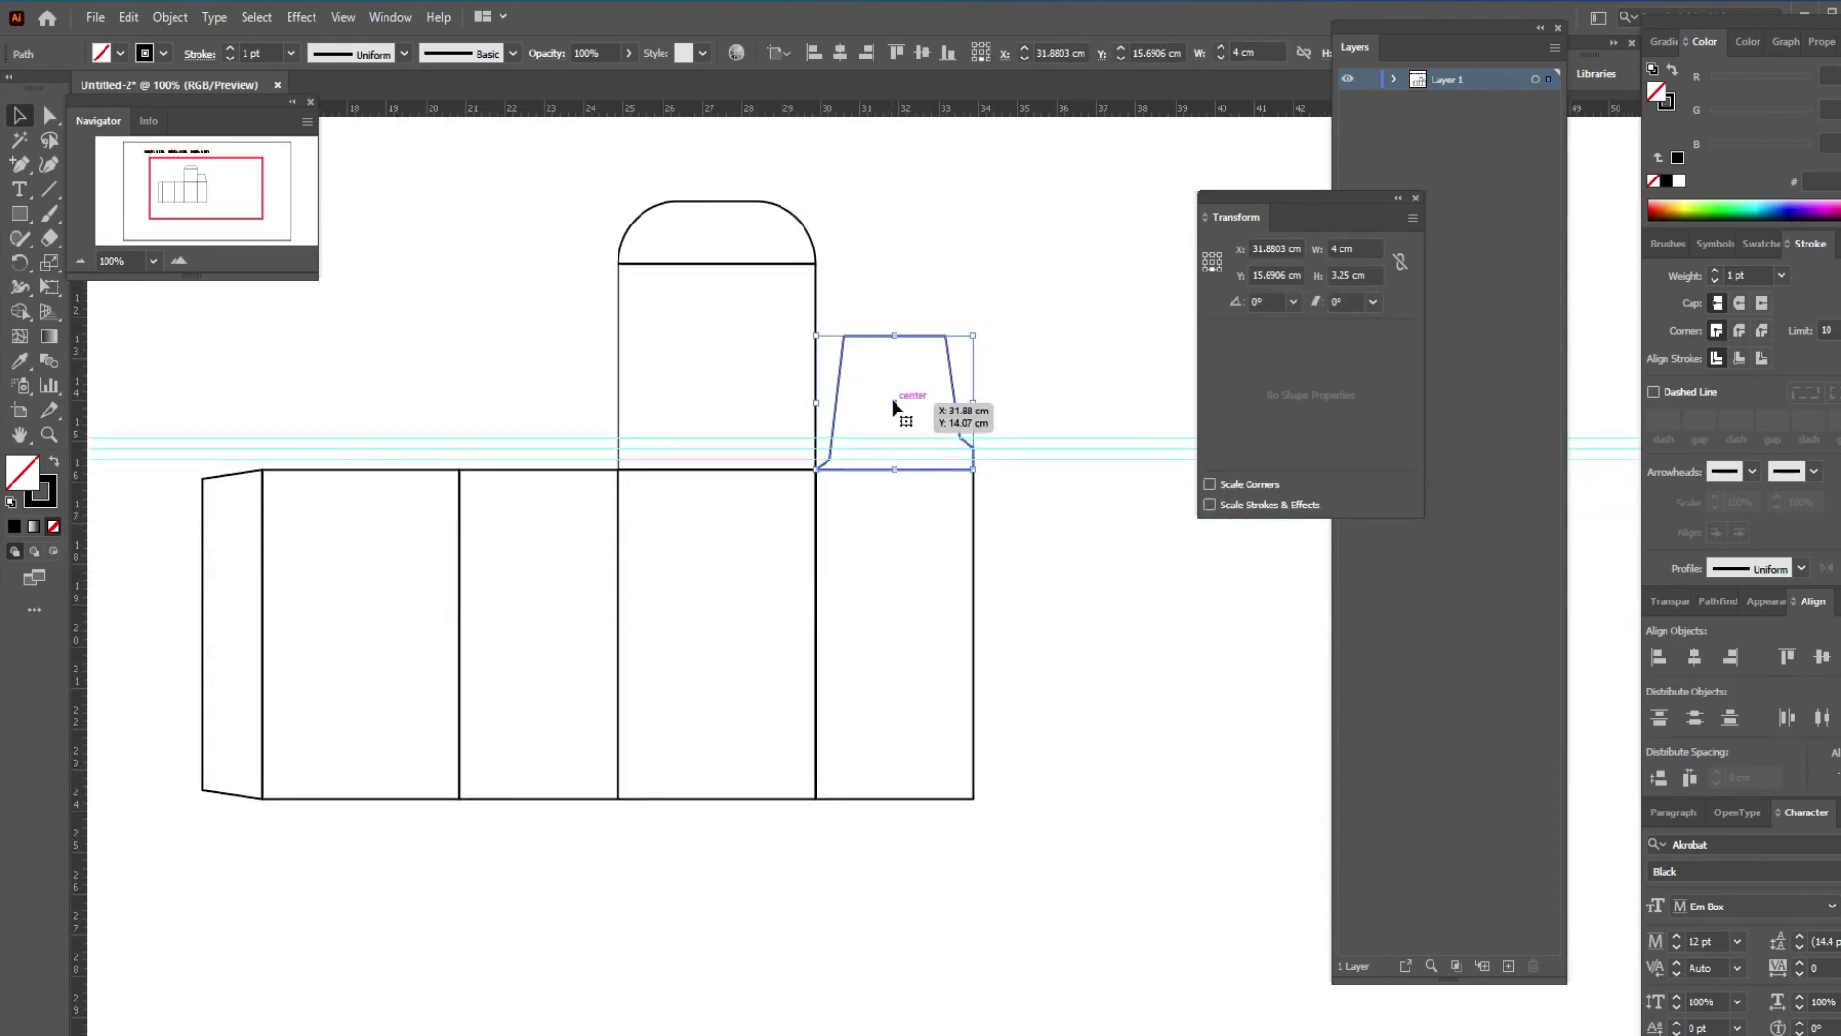
drag(893, 407, 862, 873)
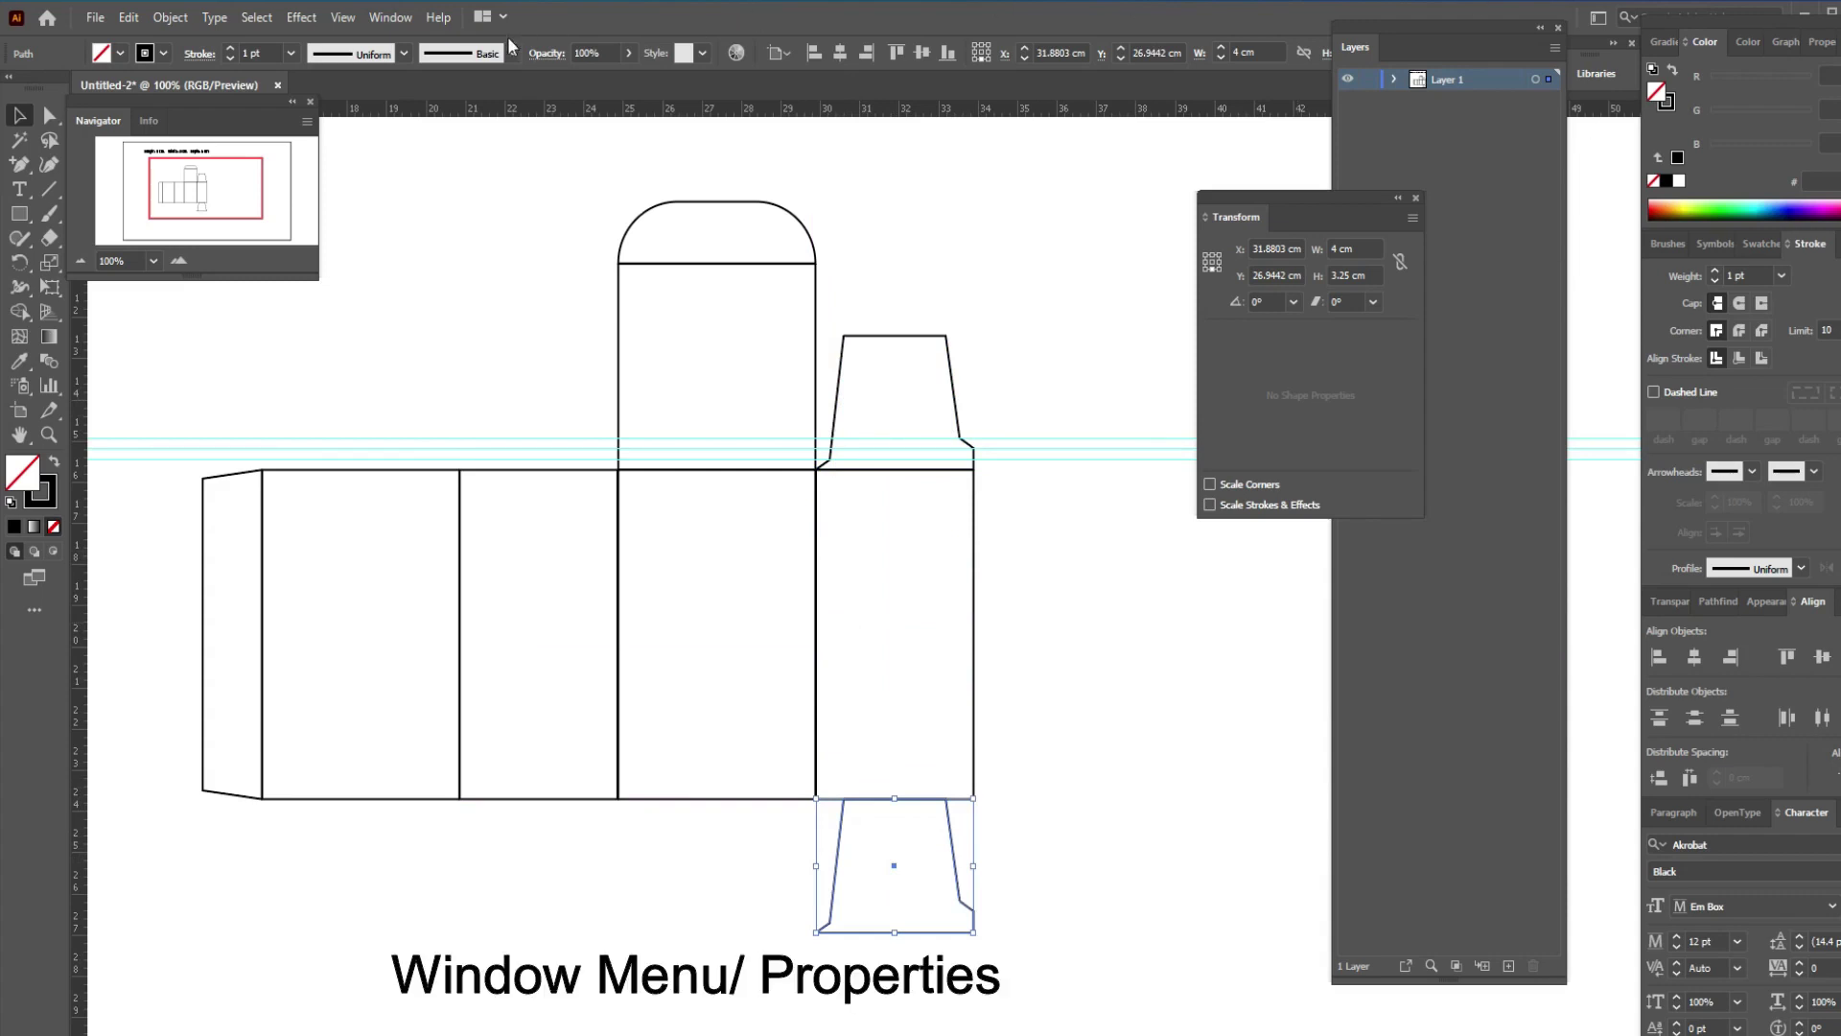
Show the Properties panel and flip the copied side flap vertically
click(390, 17)
click(552, 780)
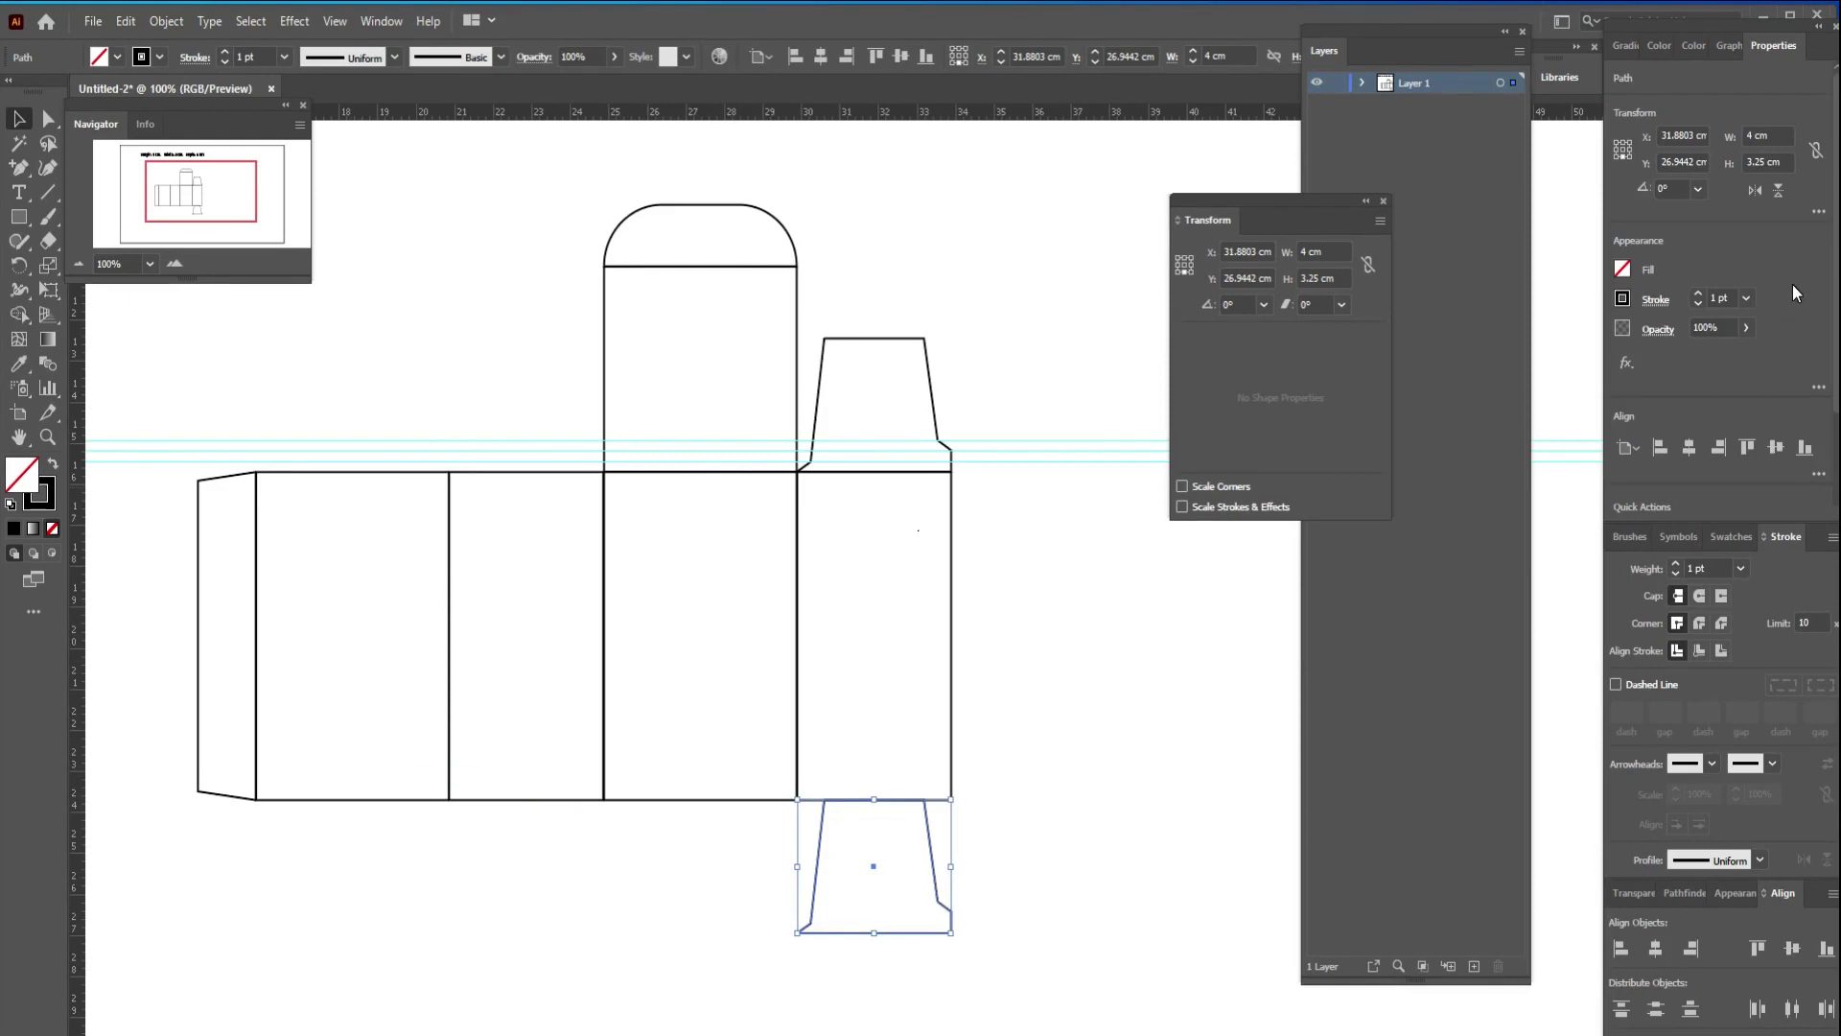
click(1779, 192)
click(987, 844)
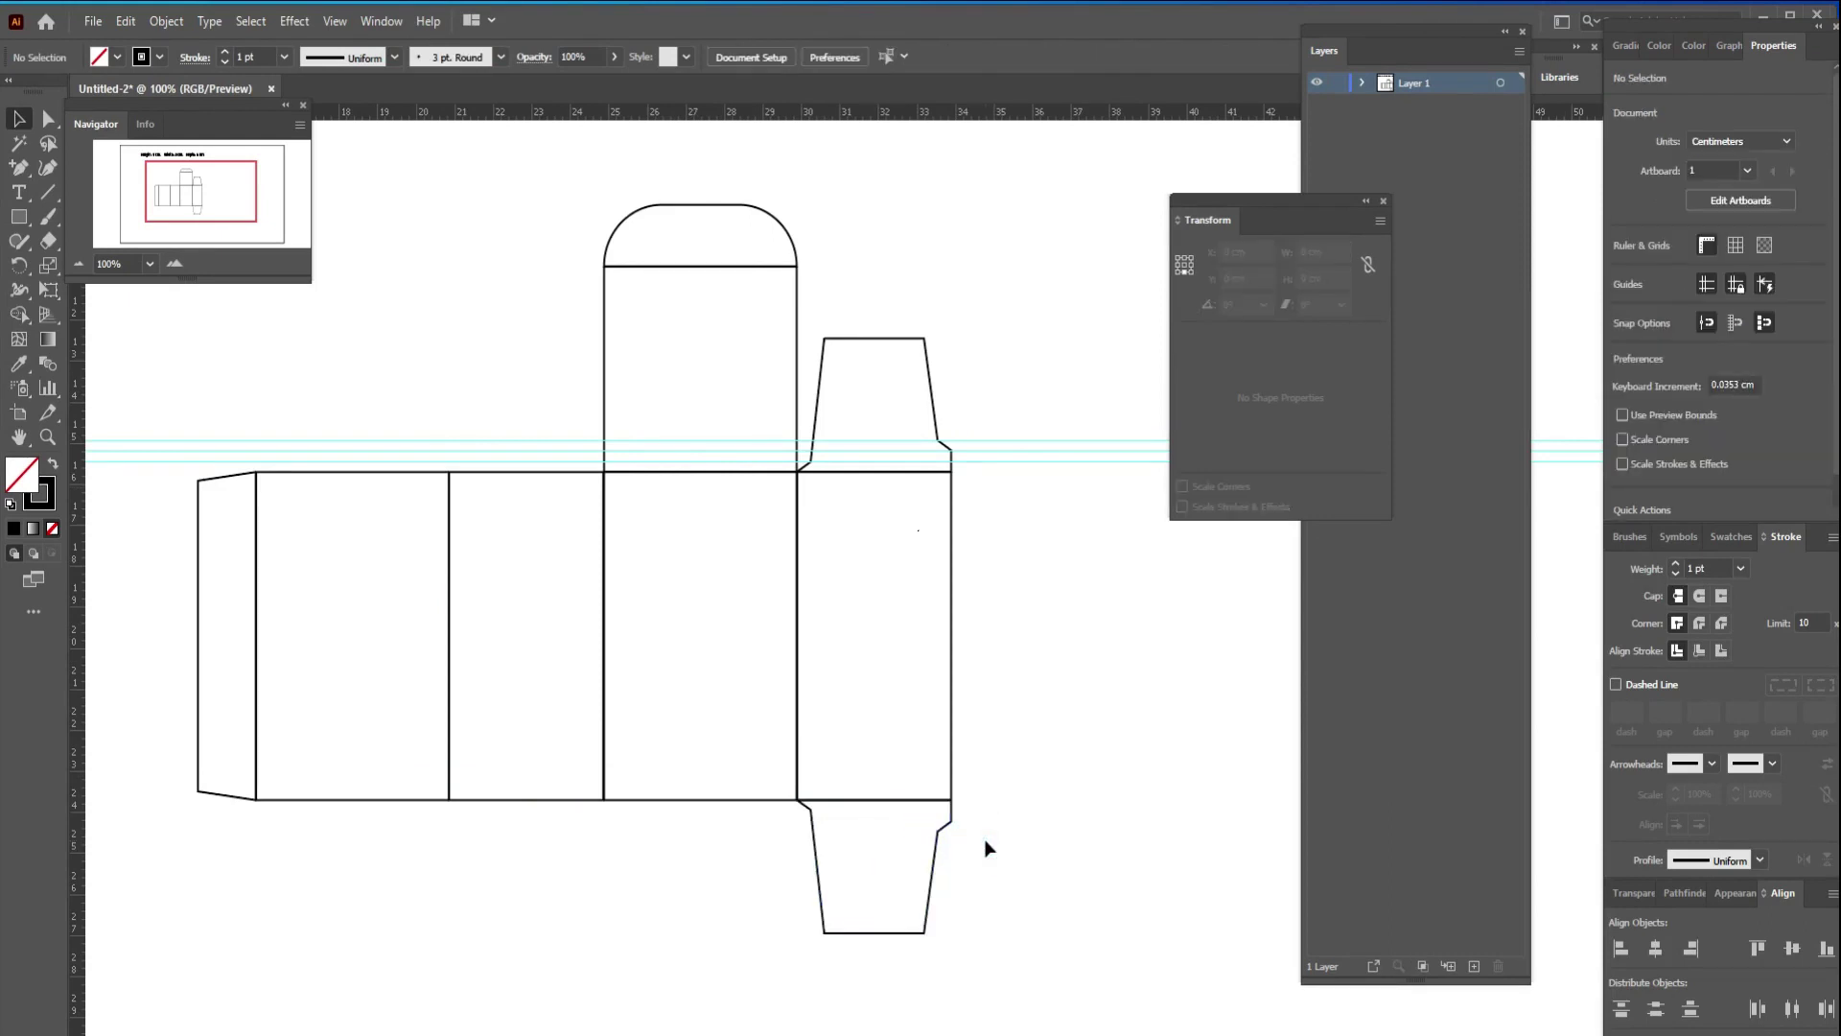
Duplicate the lid and its rounded tuck flap together below the 5 cm wide panel next to the glue flap
drag(772, 185, 629, 341)
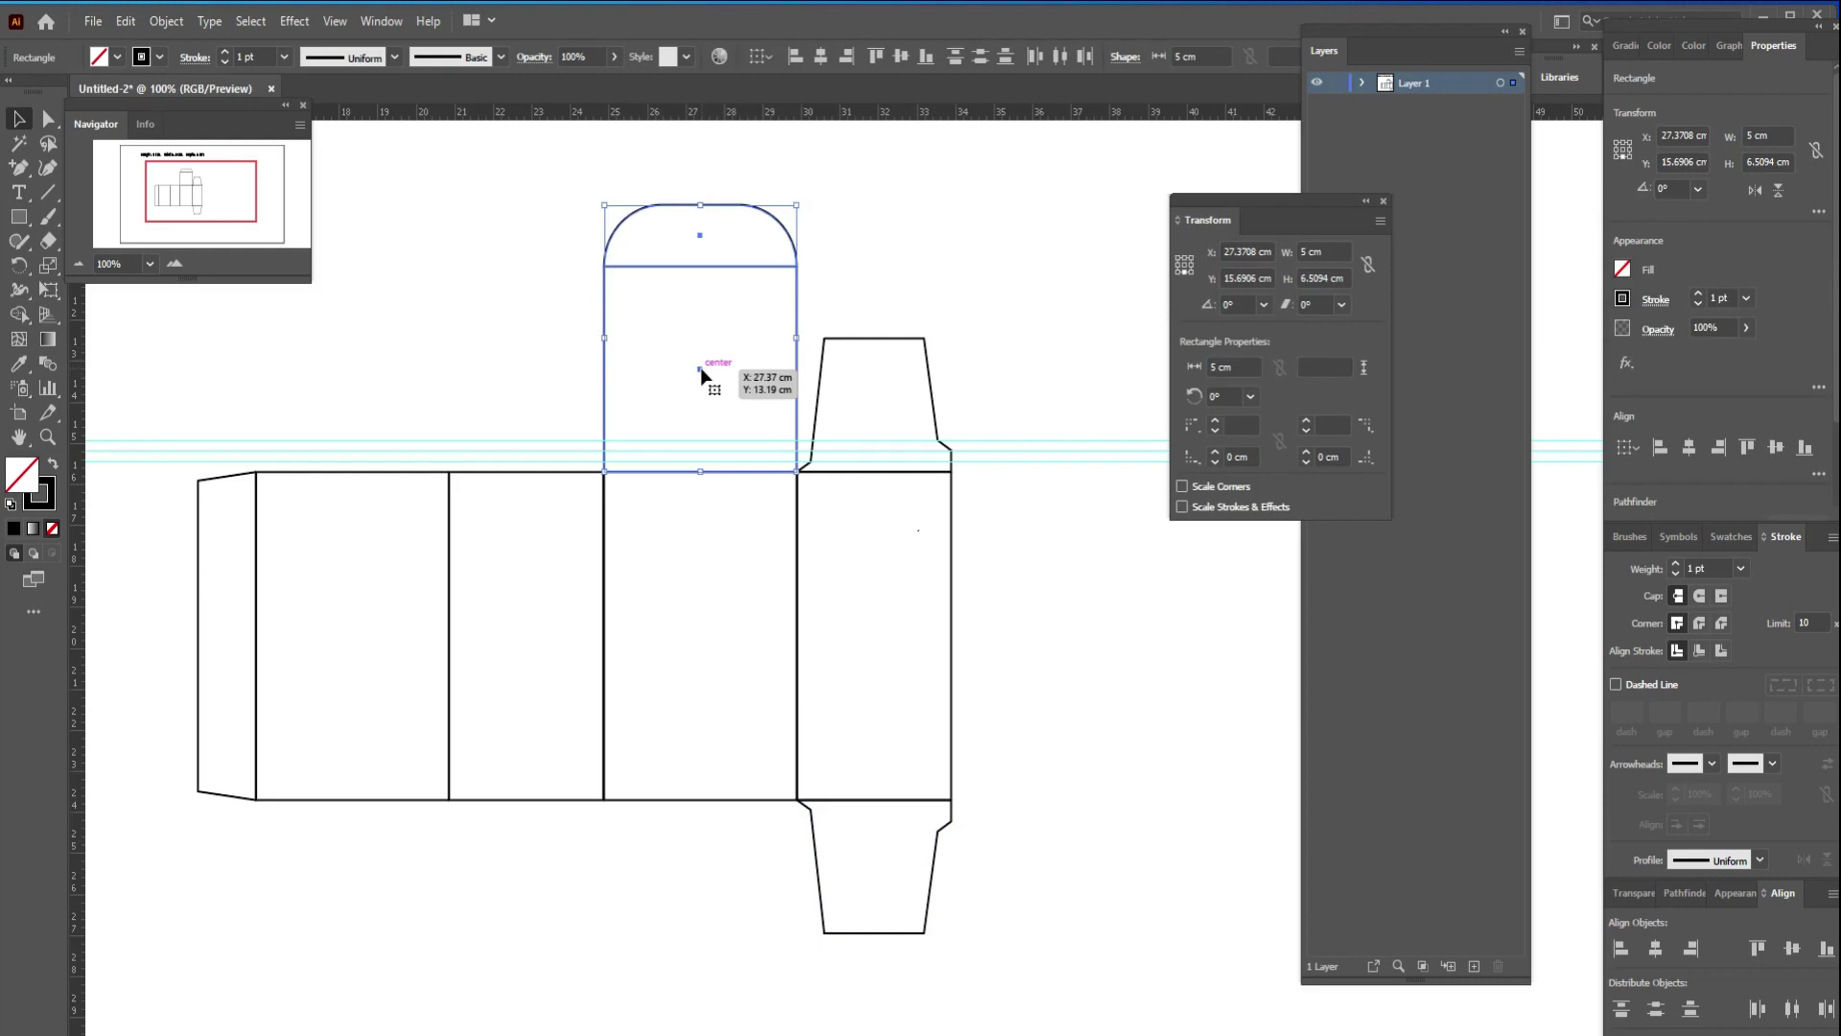
drag(701, 371, 355, 967)
key(Left)
key(Left)
key(Left)
key(Left)
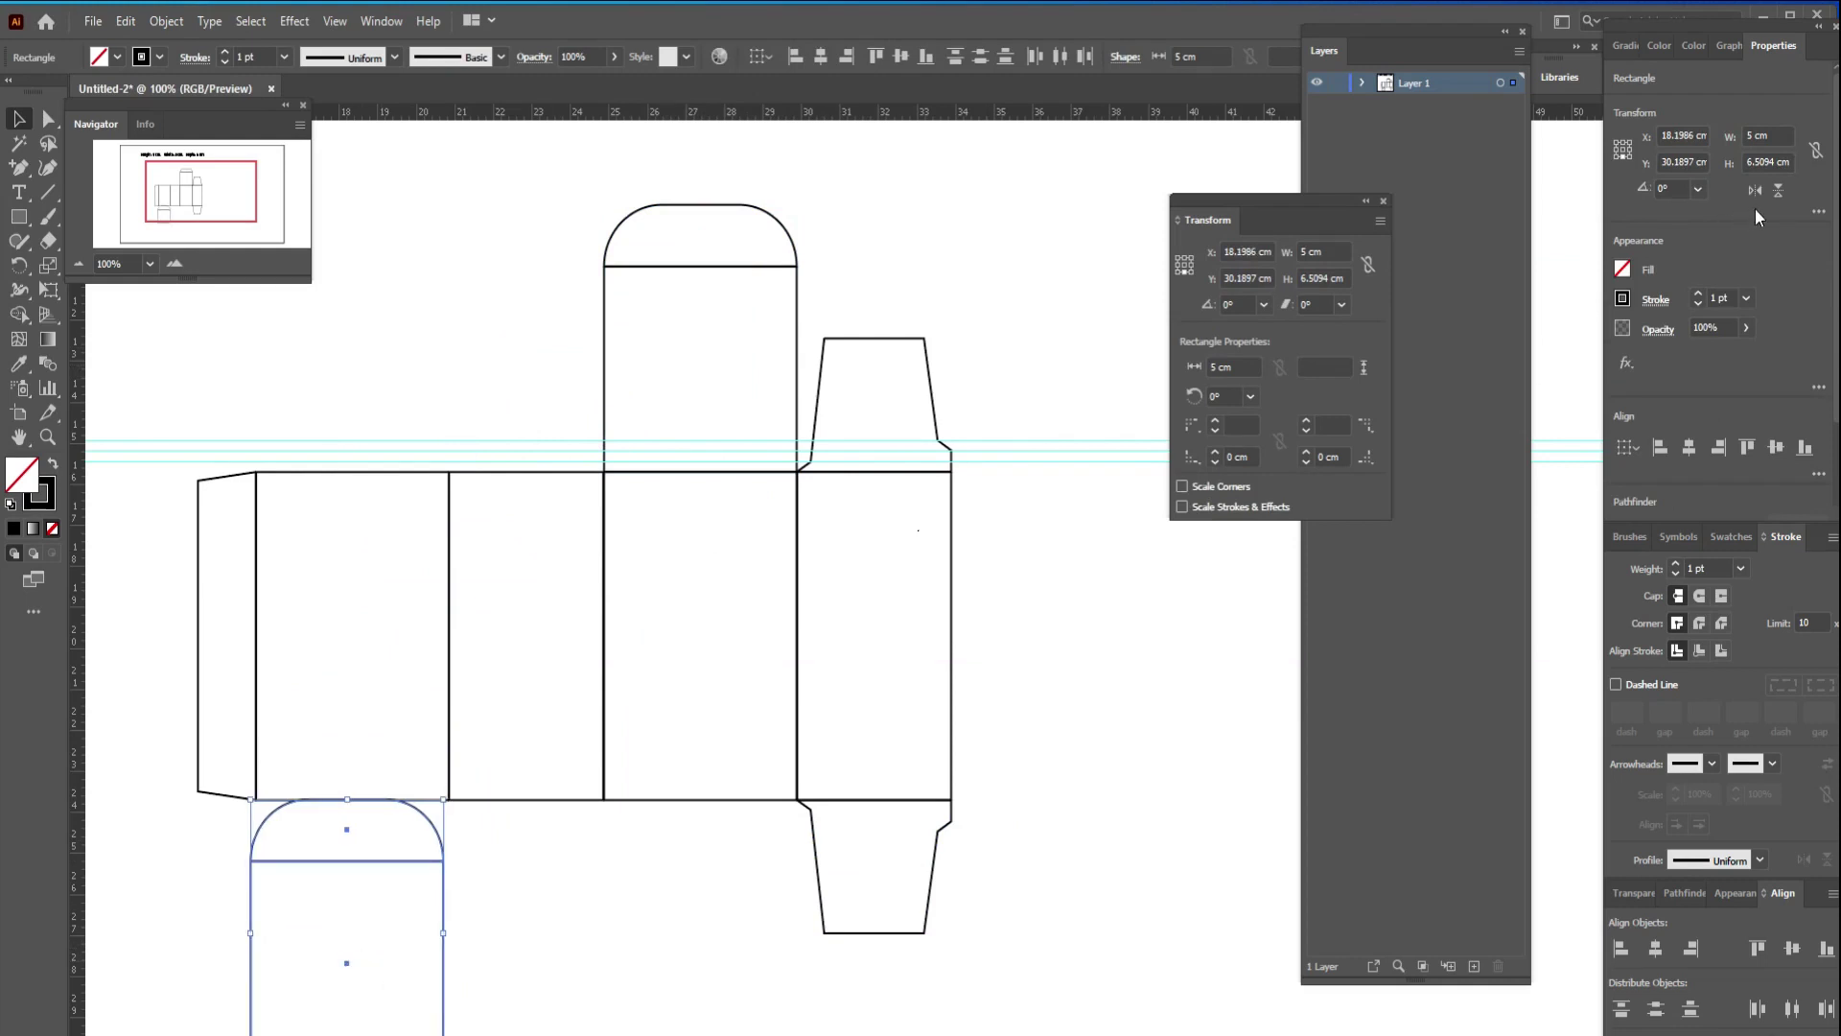
Flip the copied lid and tuck flap vertically and align them with the bottom edge and sides of the panel above
click(1777, 189)
scroll(585, 762, down, 3)
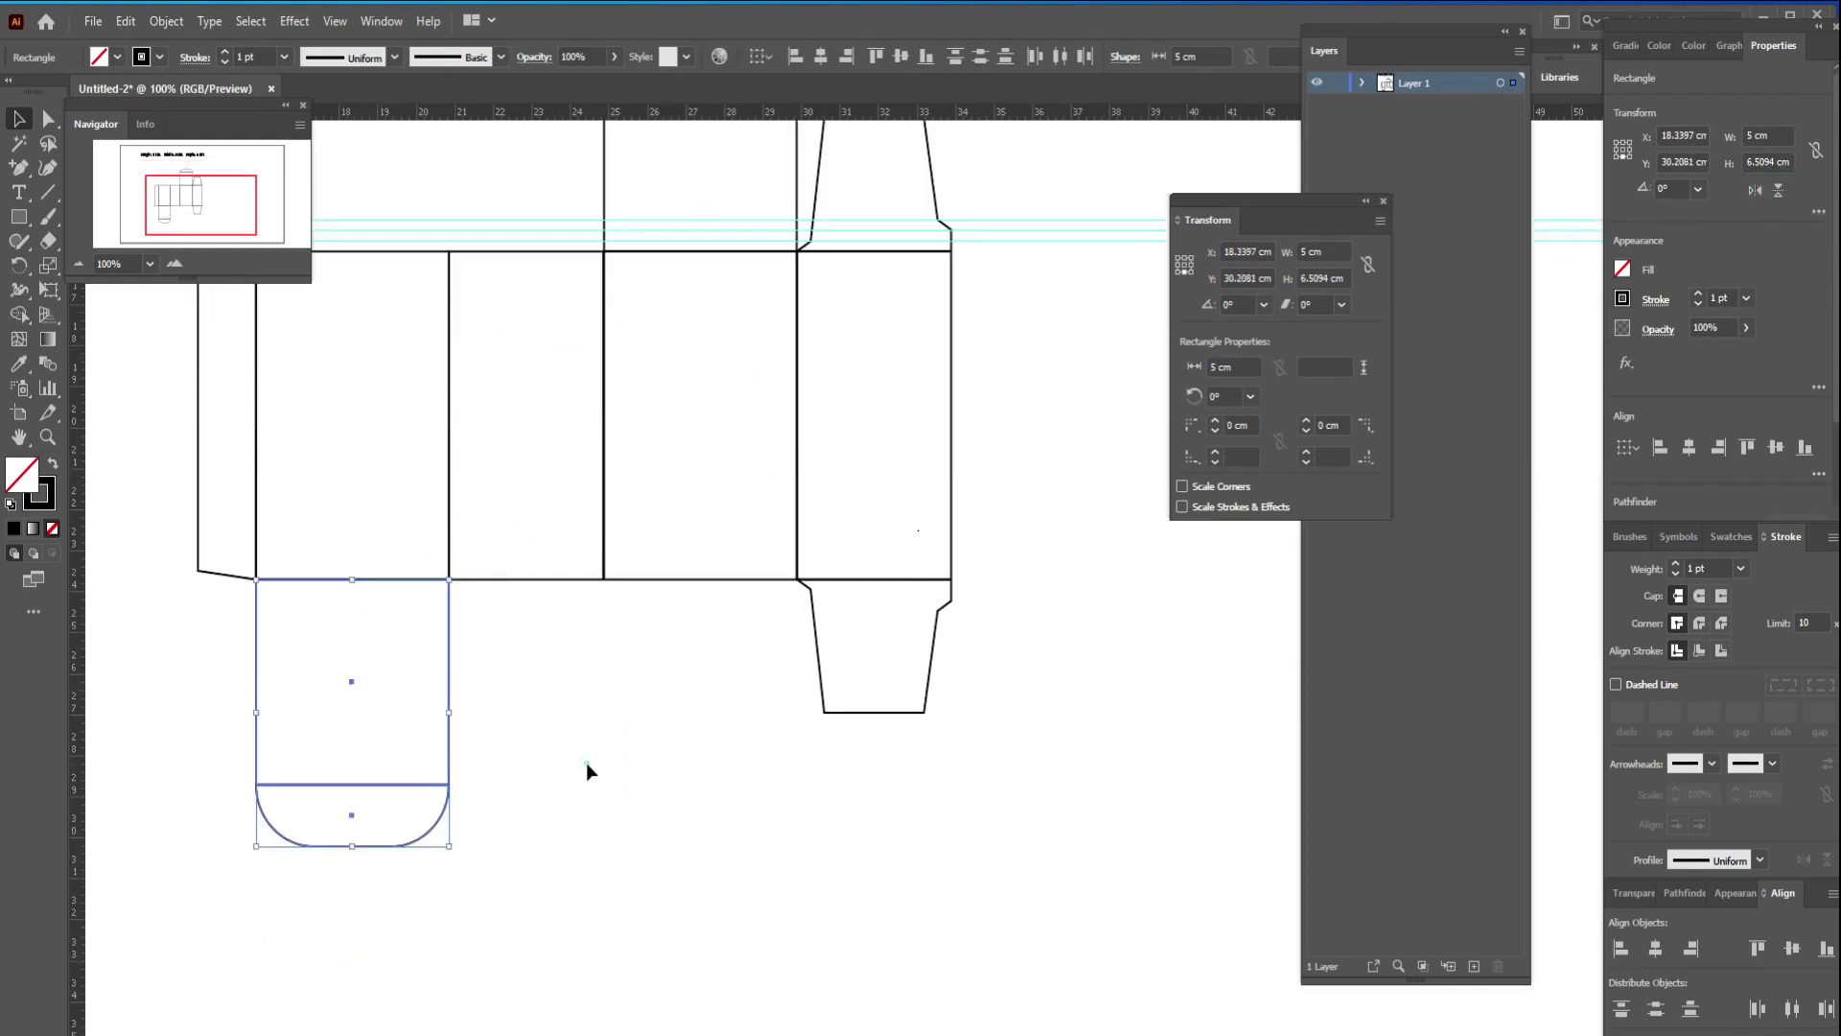
click(585, 762)
Duplicate the upper and lower side flaps onto the 4 cm wide middle panel and flip the copies horizontally
scroll(604, 767, up, 2)
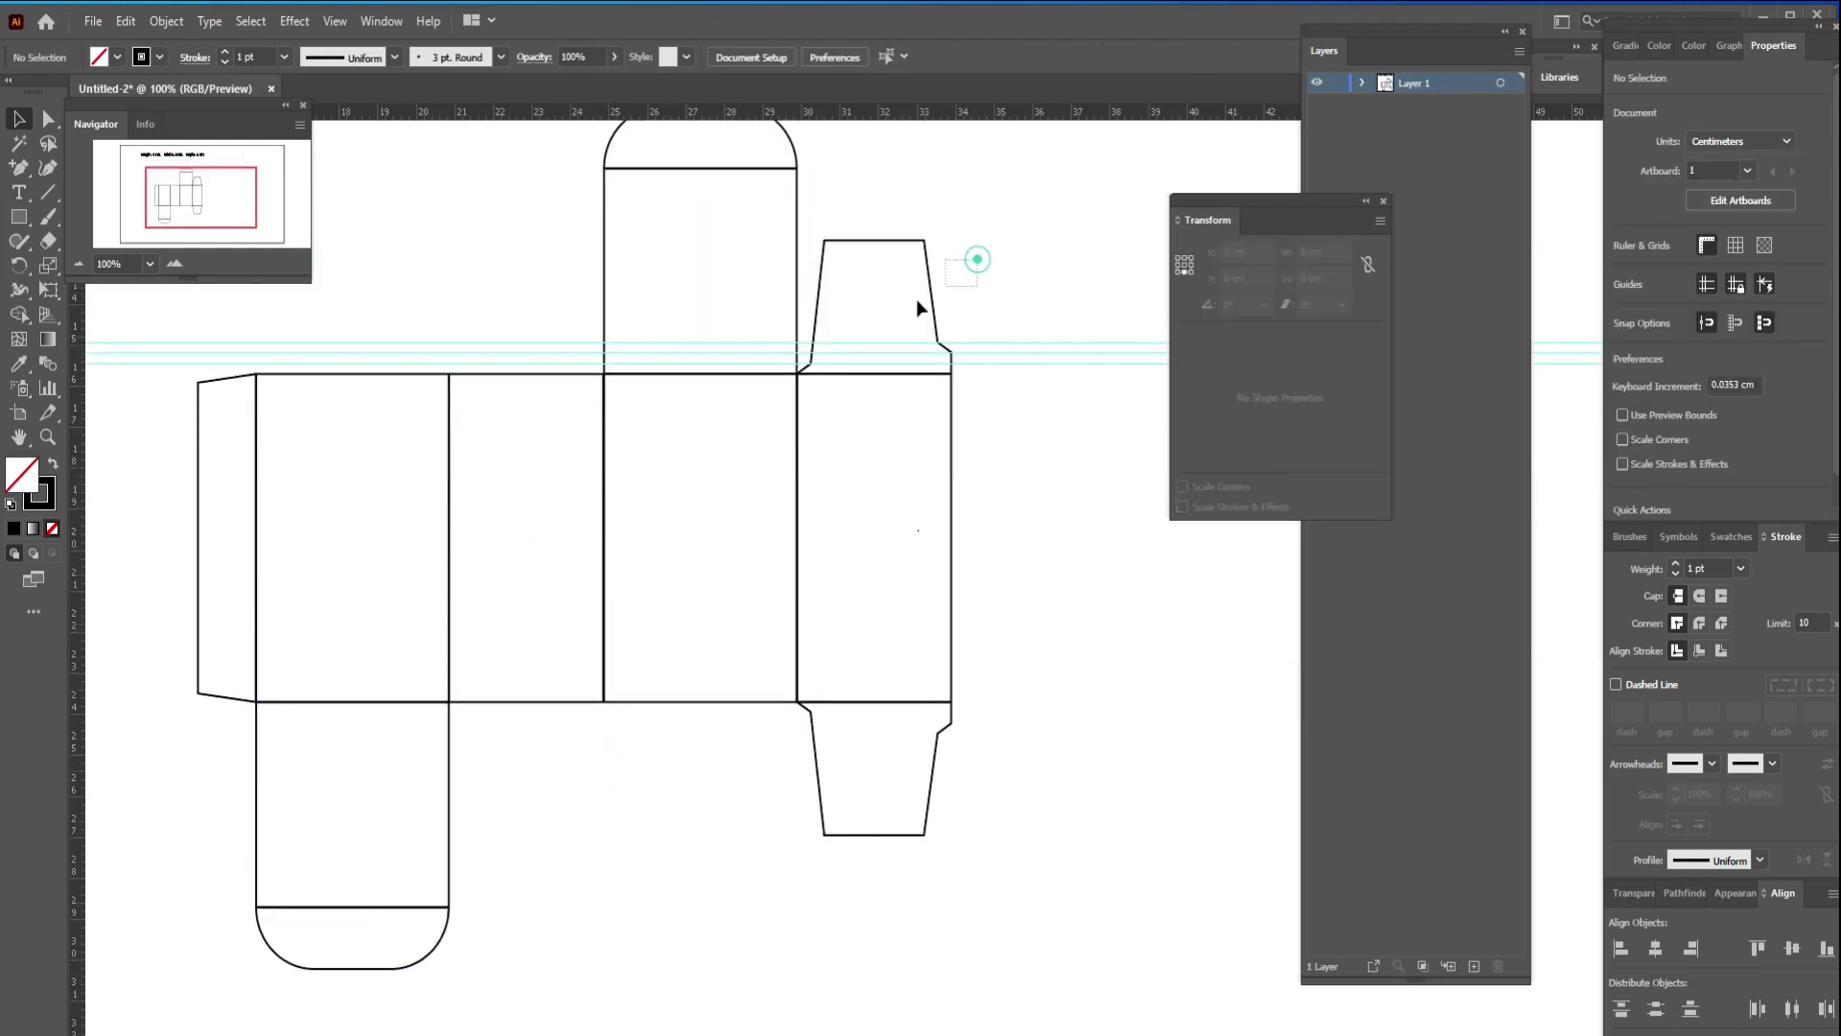
drag(918, 306, 904, 303)
drag(966, 751, 884, 778)
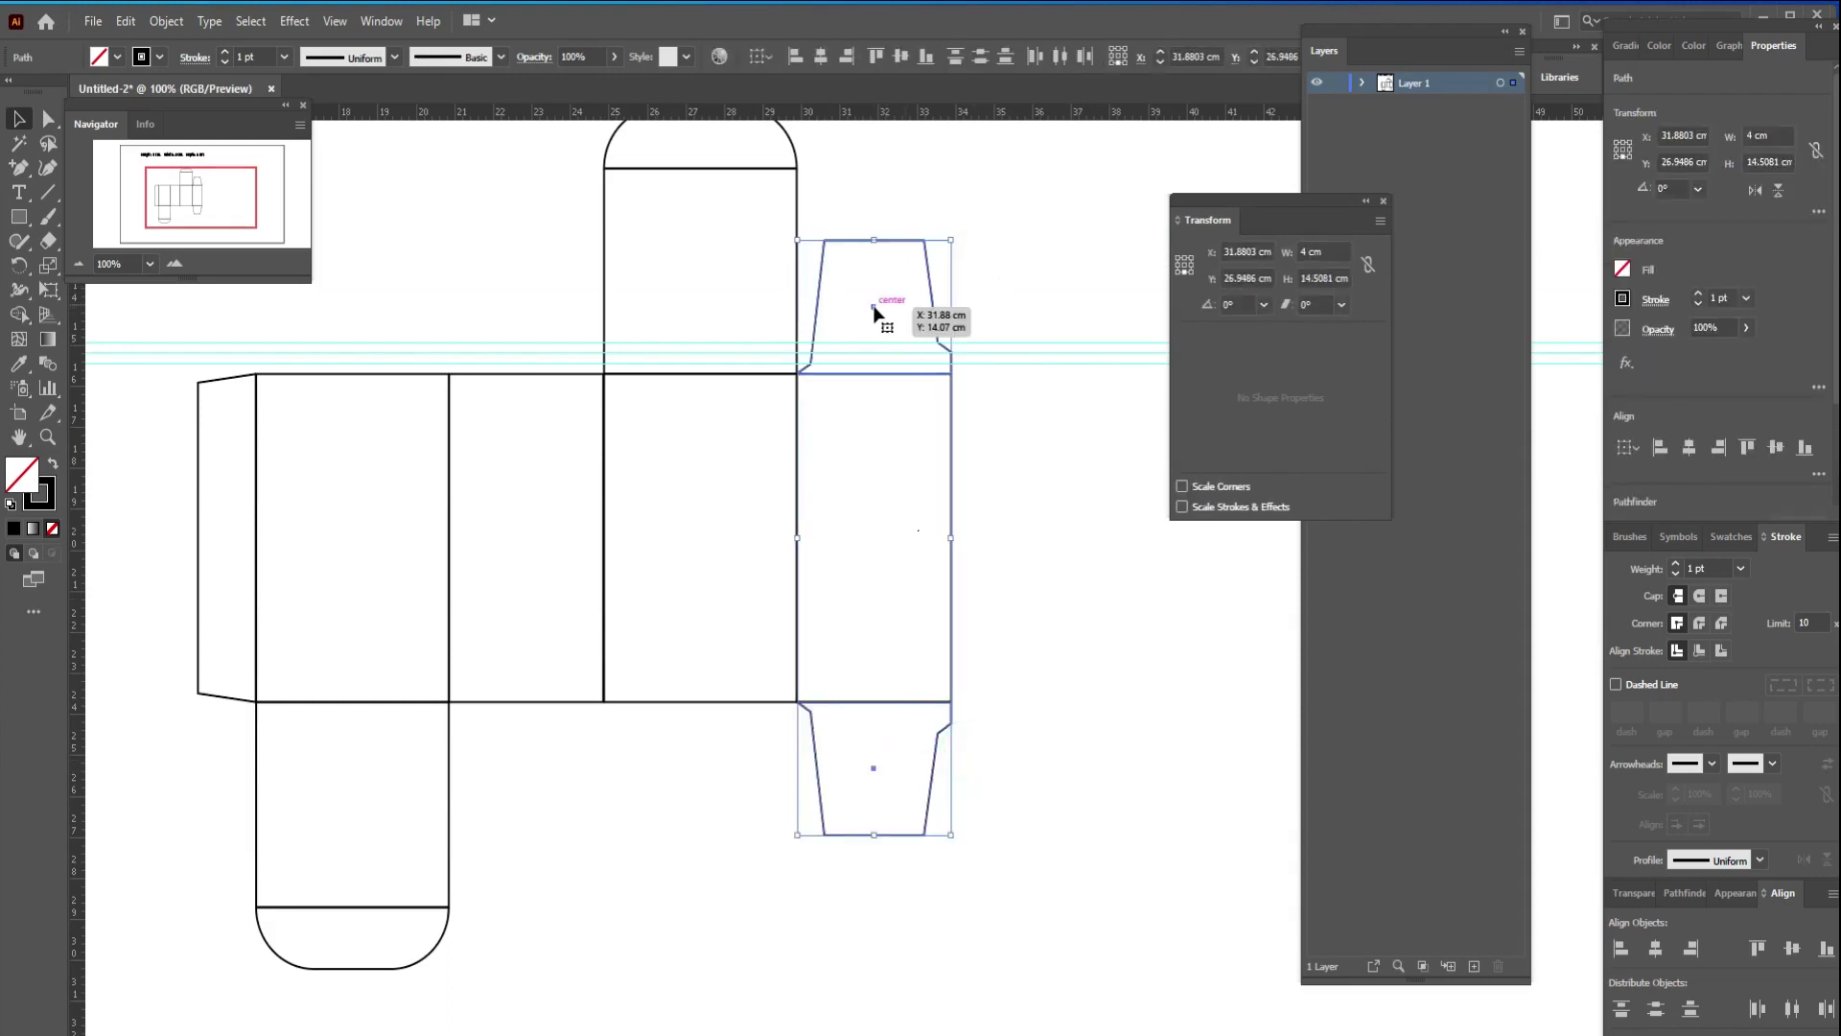
drag(874, 309, 527, 313)
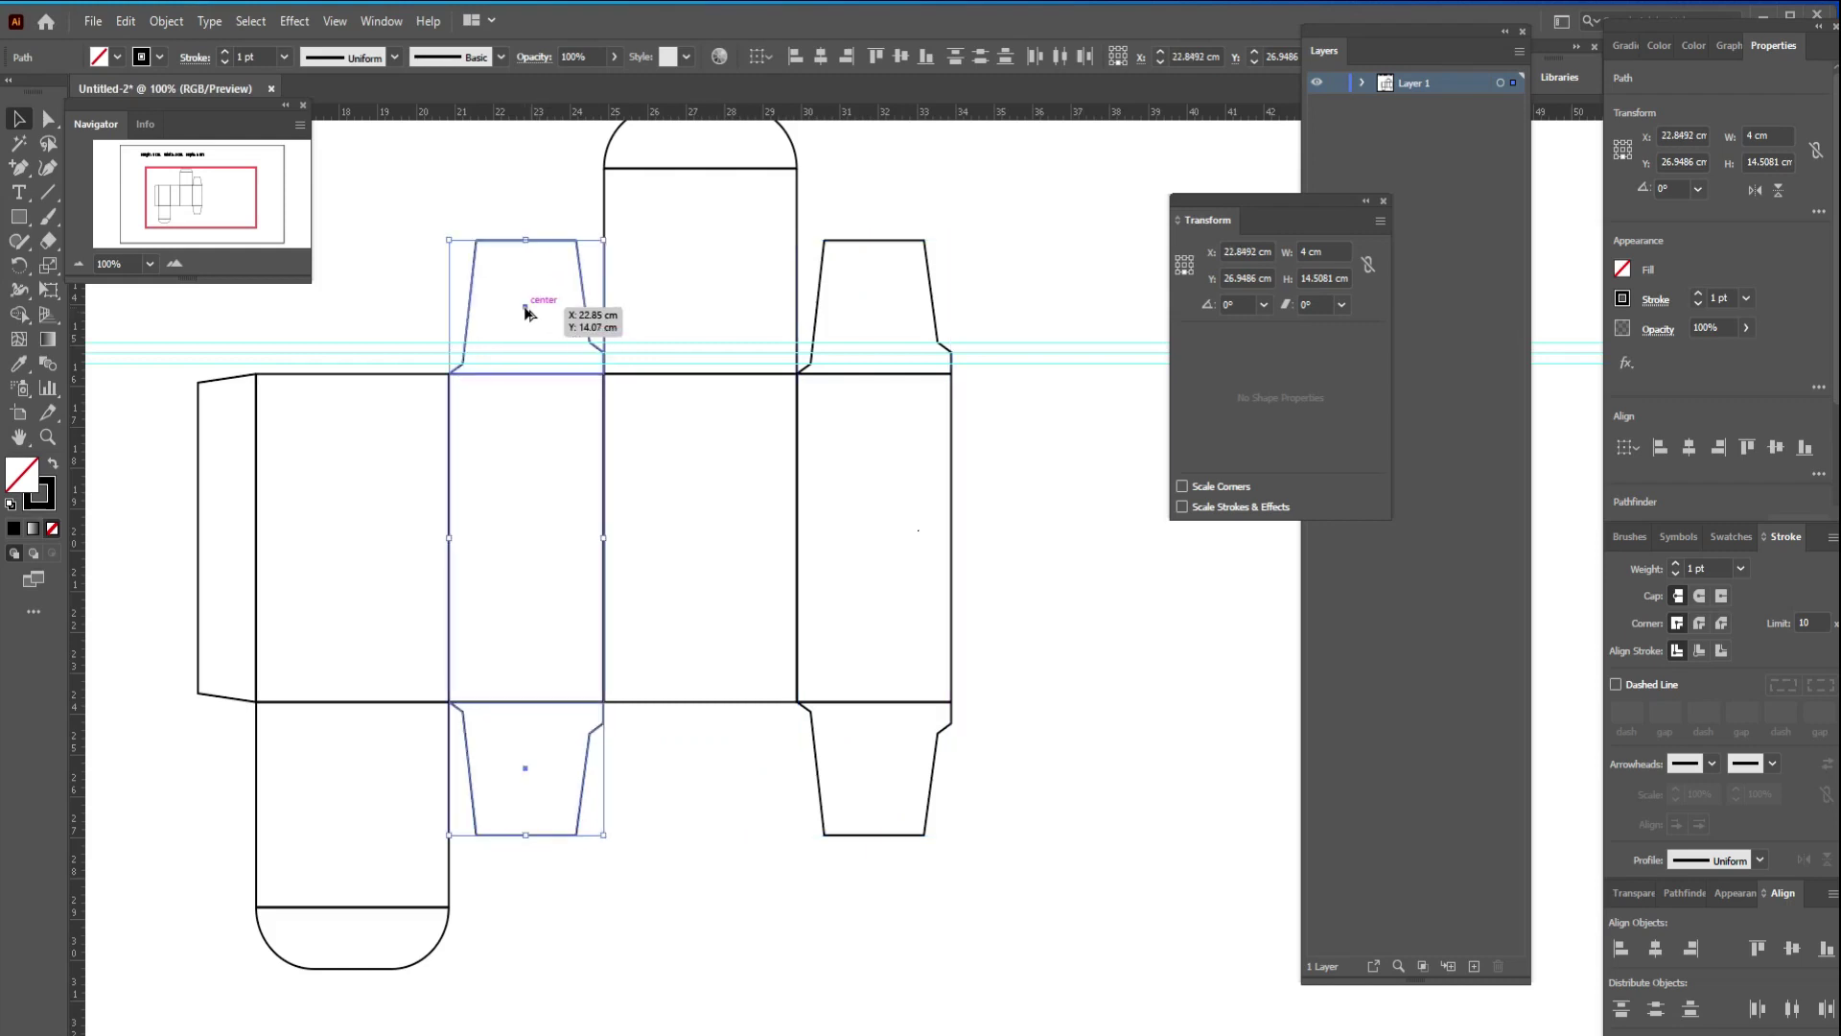
click(1755, 190)
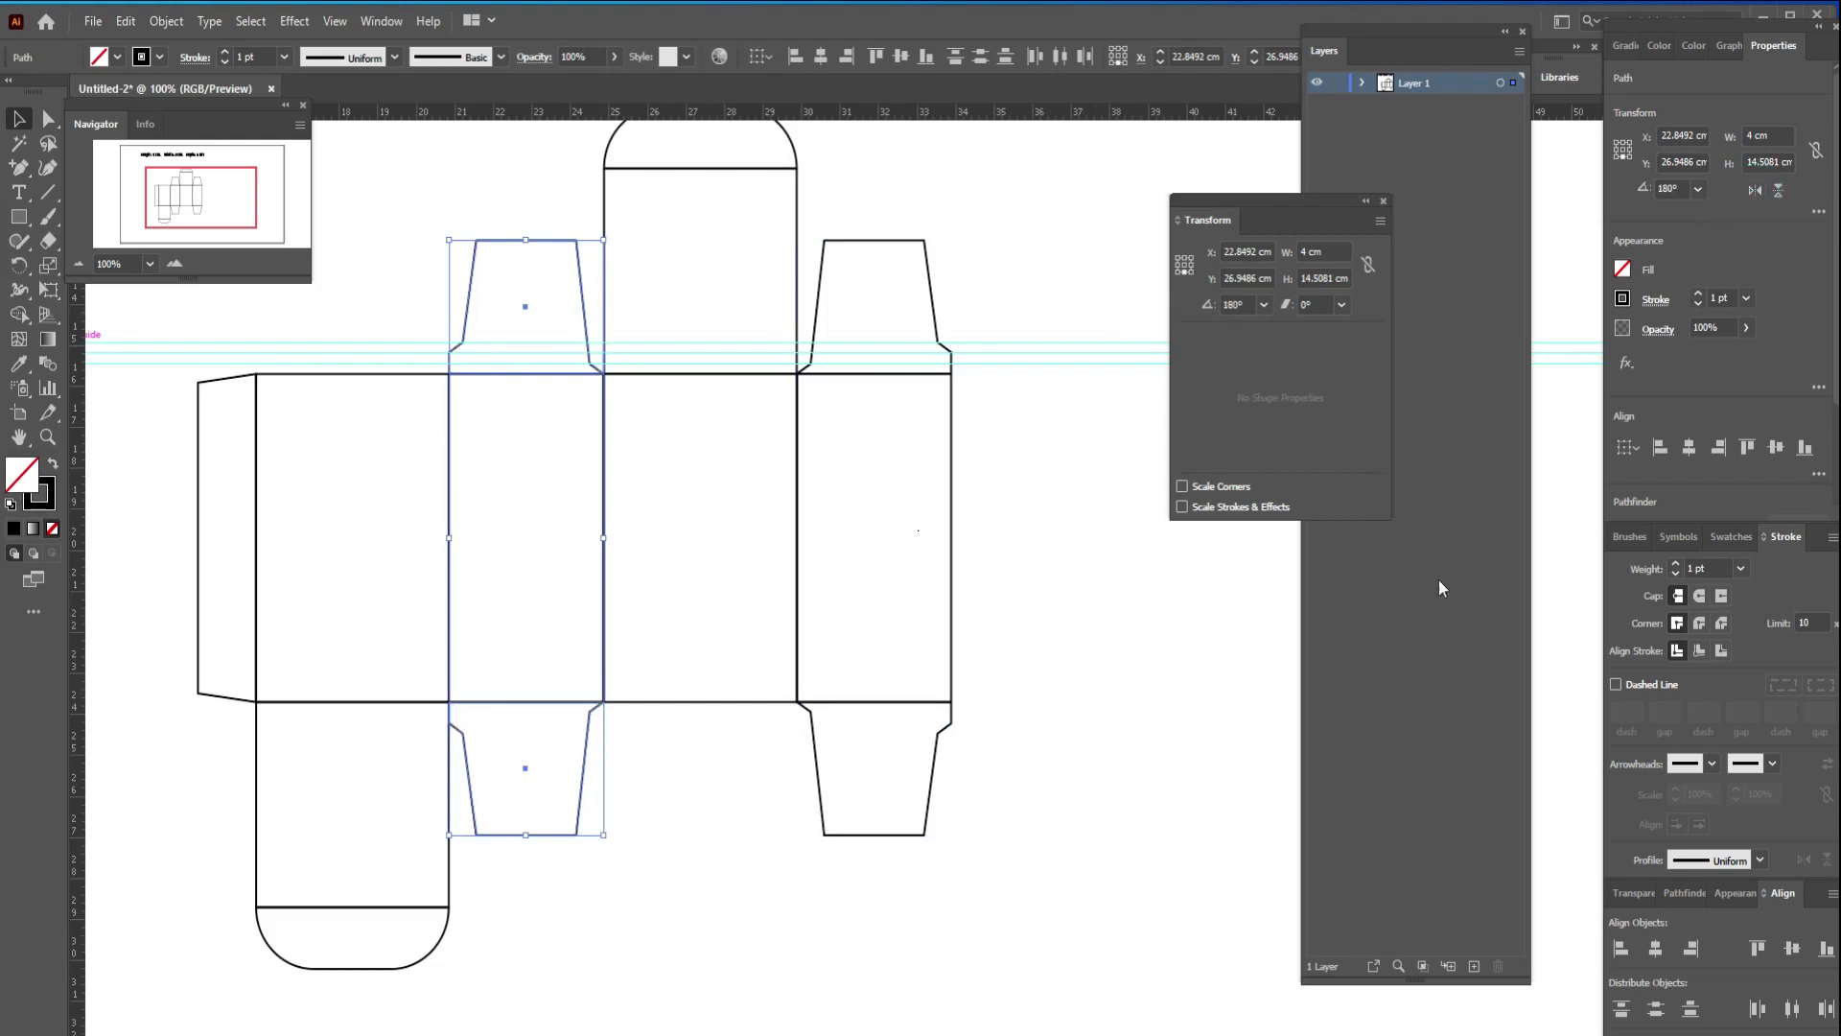
click(1141, 608)
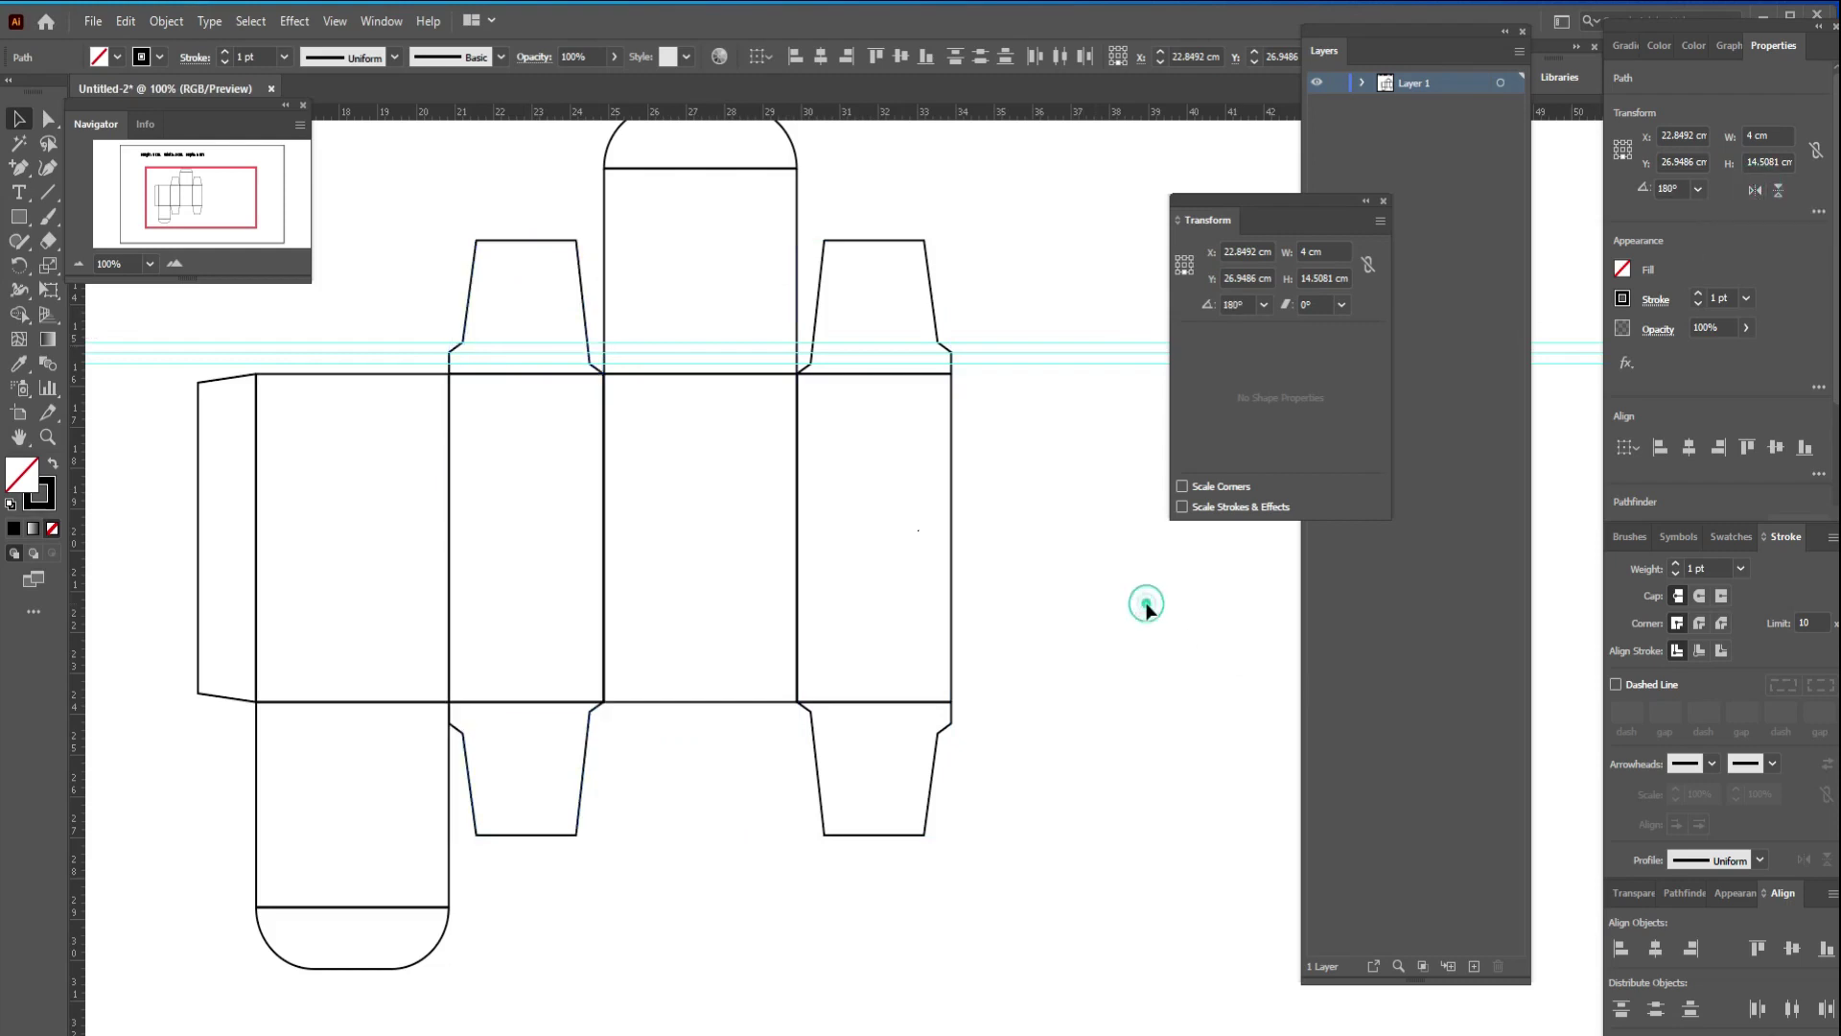
Unlock the horizontal guides and hide them
drag(1054, 329, 1037, 428)
right_click(1043, 353)
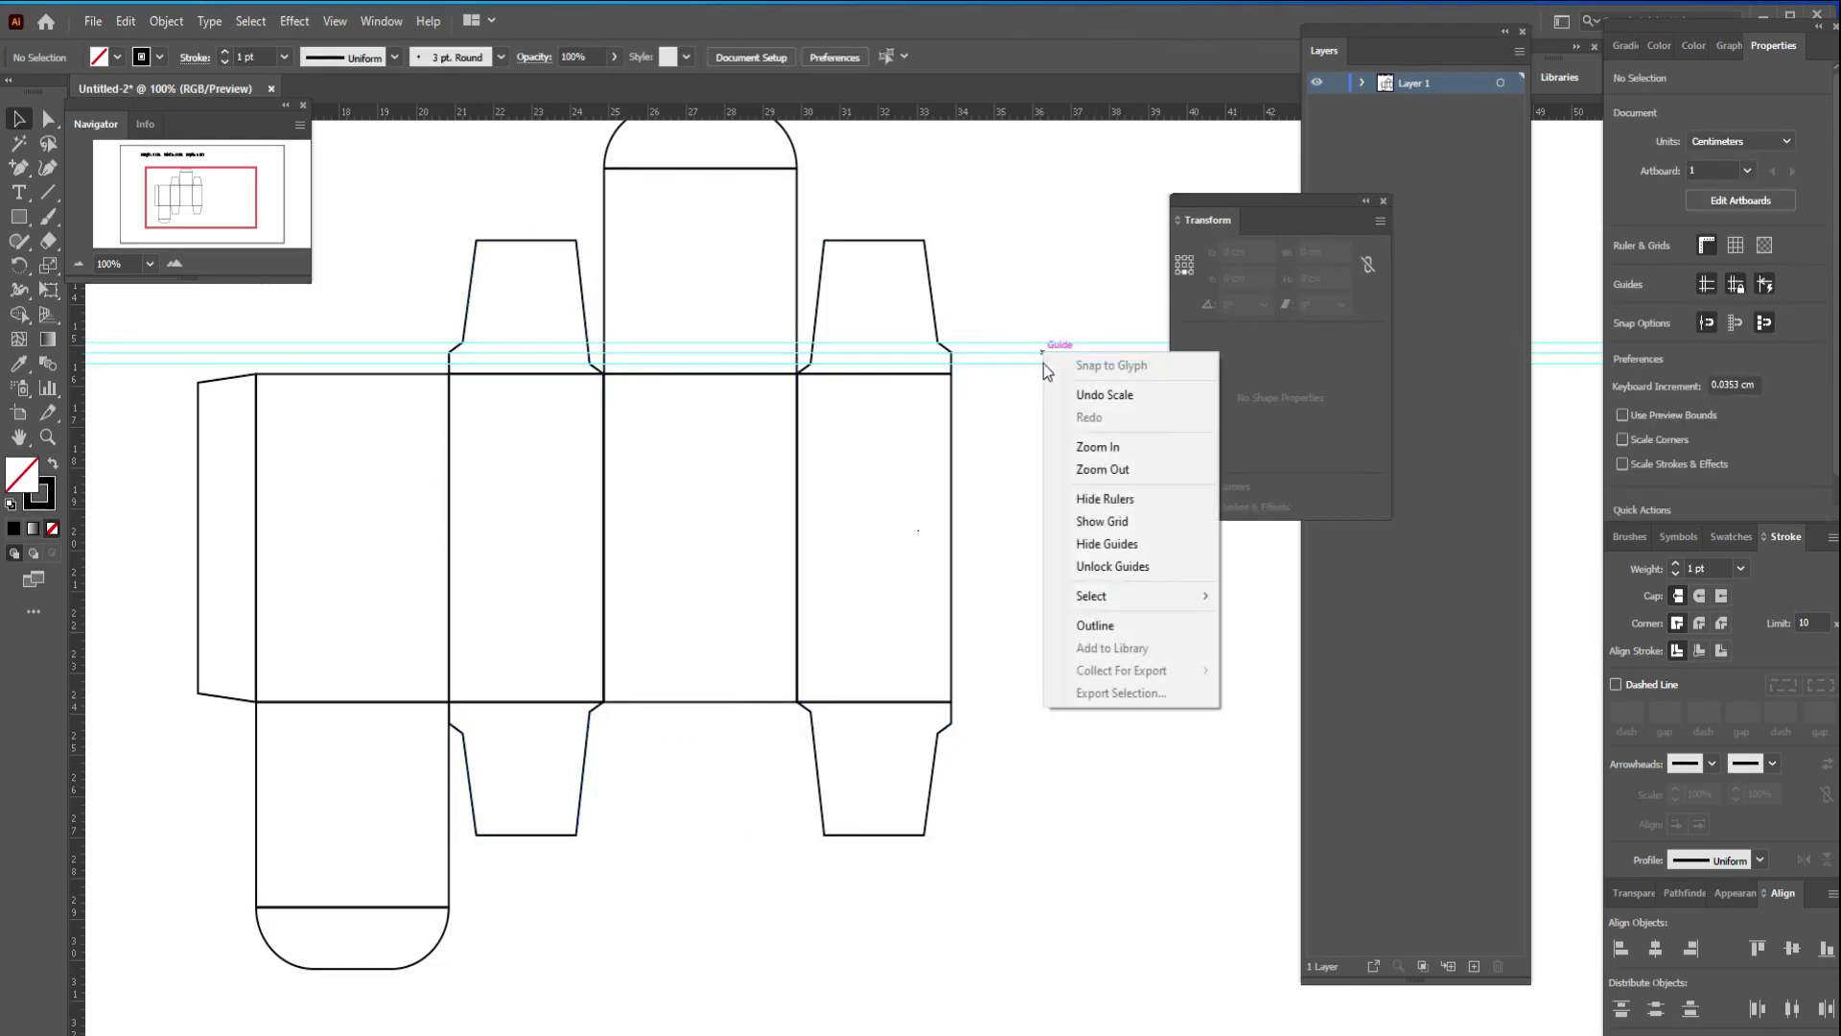
click(1104, 568)
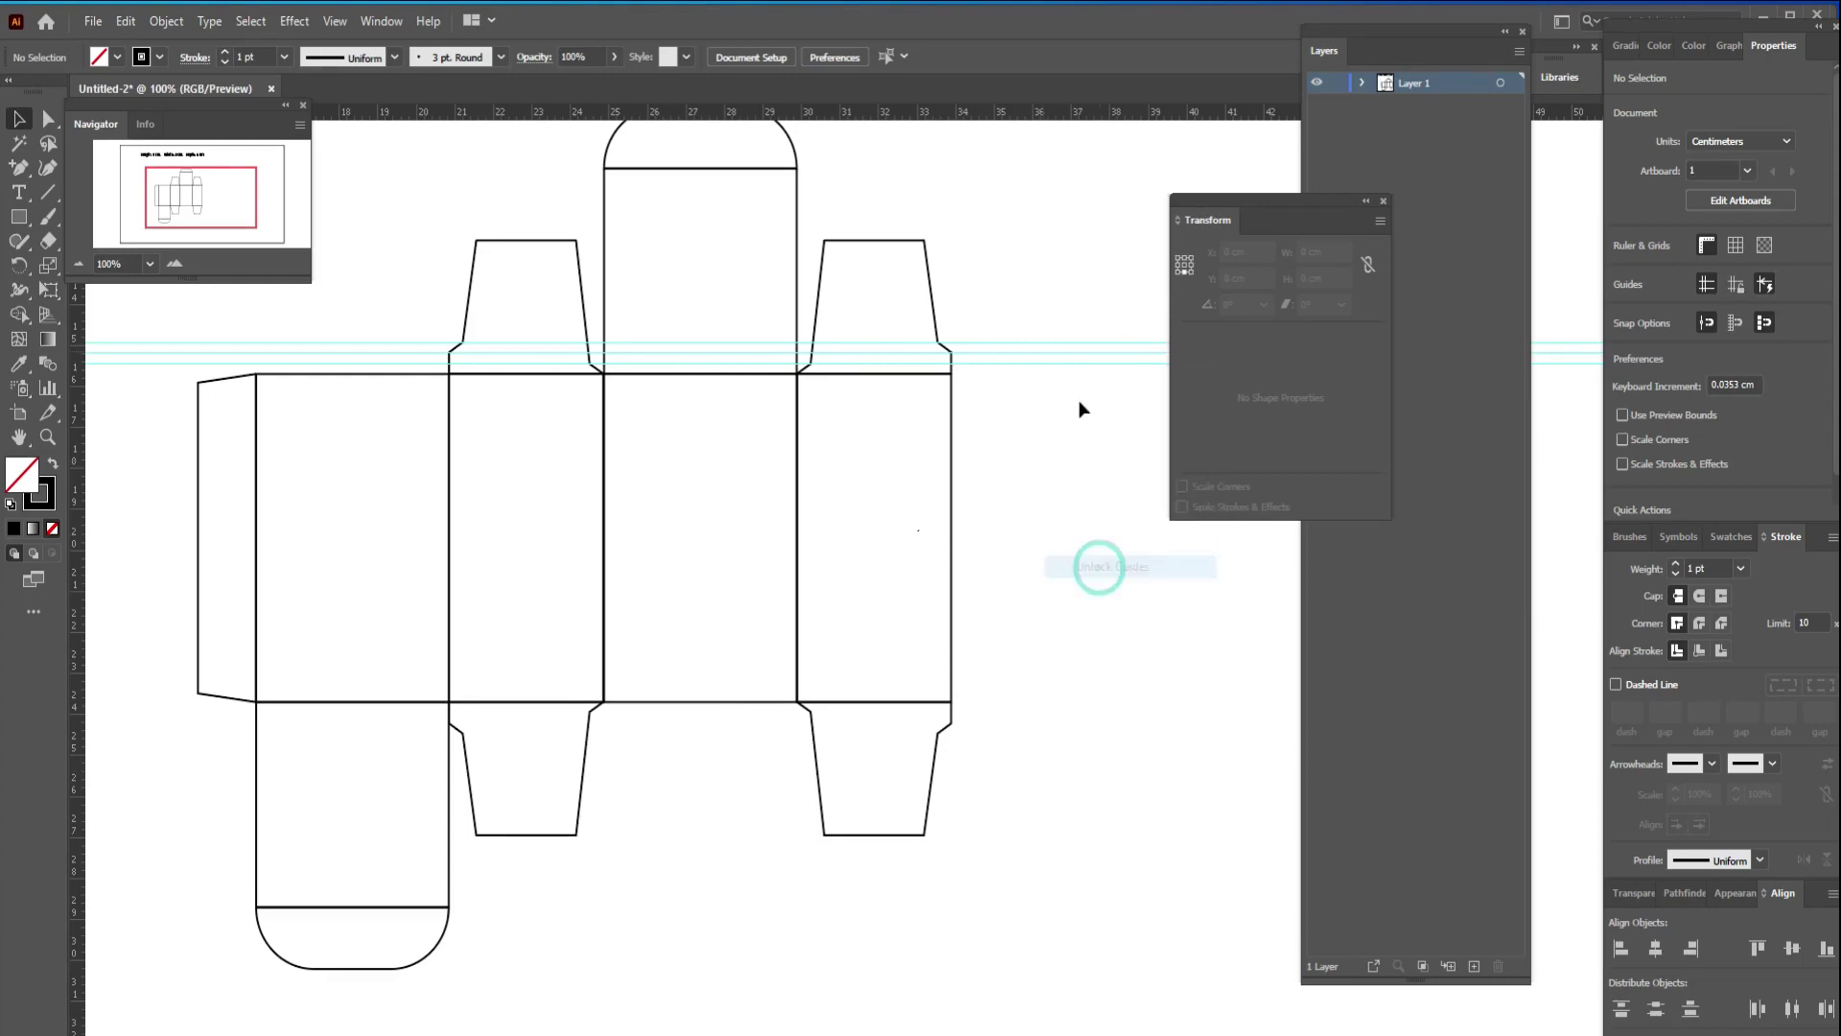
click(1066, 343)
right_click(1052, 353)
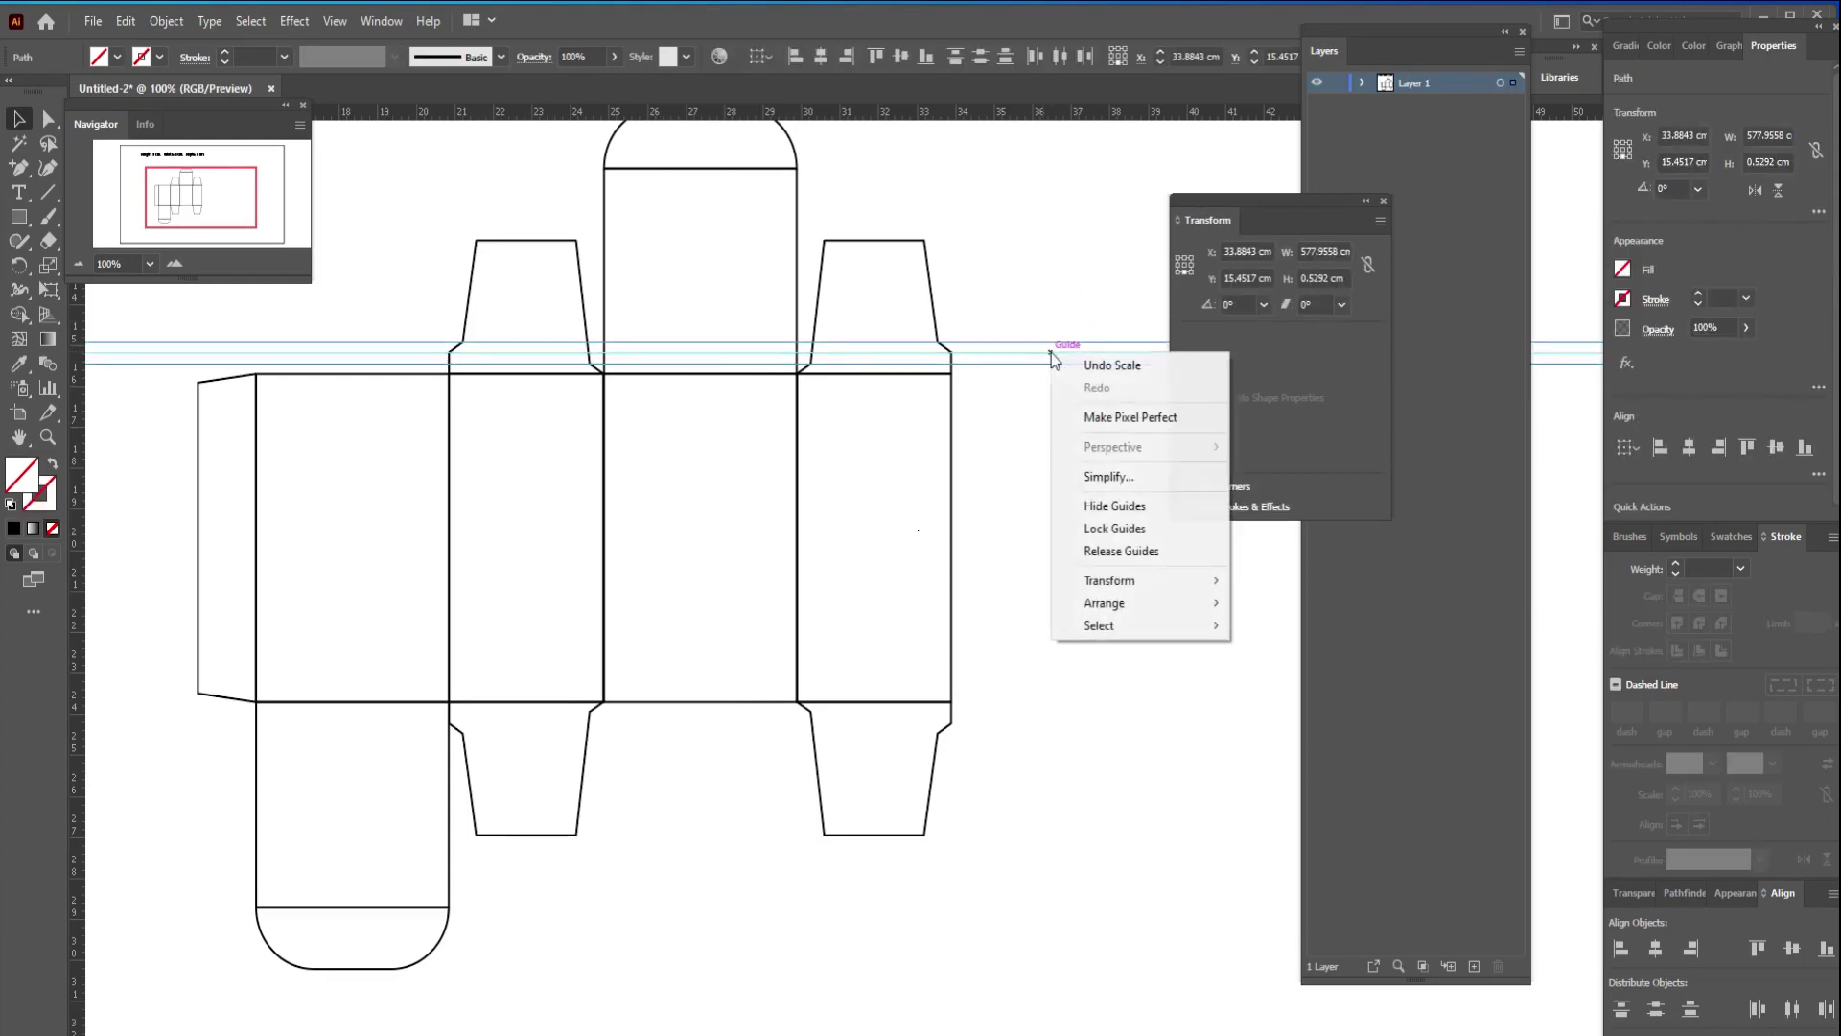
click(1089, 506)
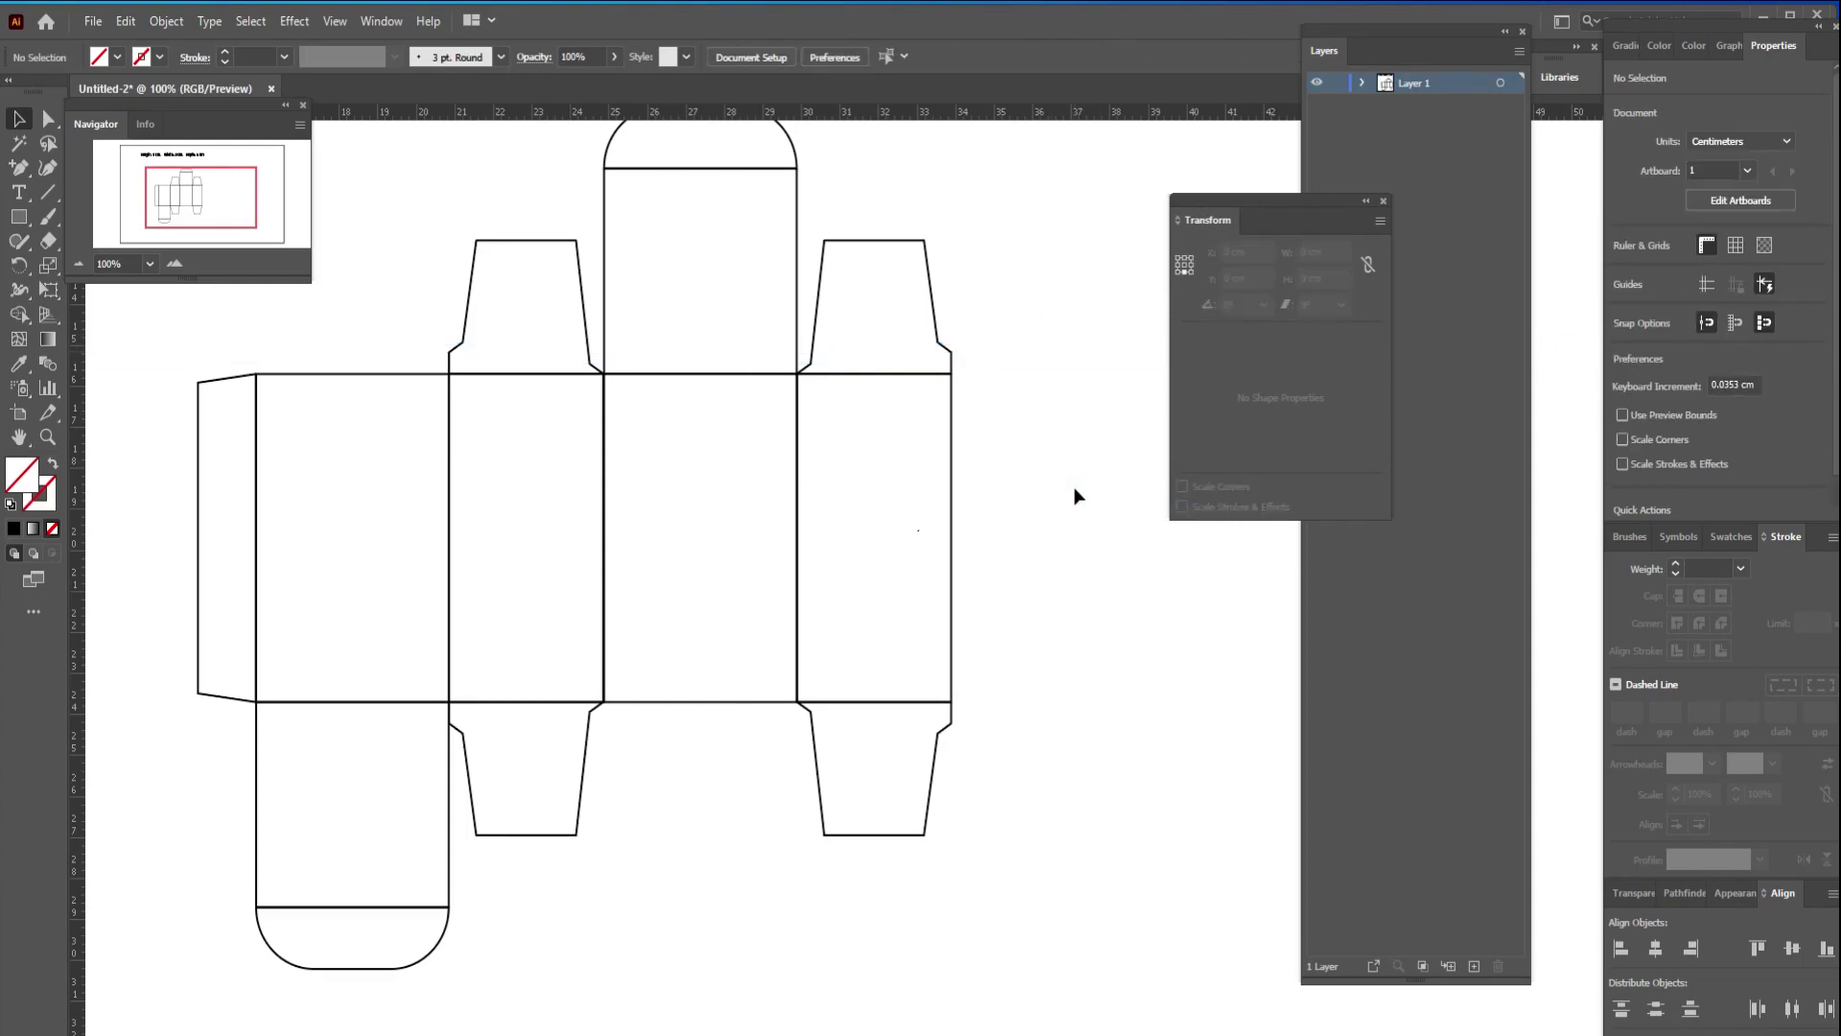
click(1074, 489)
Dock the floating Transform panel in the same group as the Stroke panel
scroll(1074, 489, up, 2)
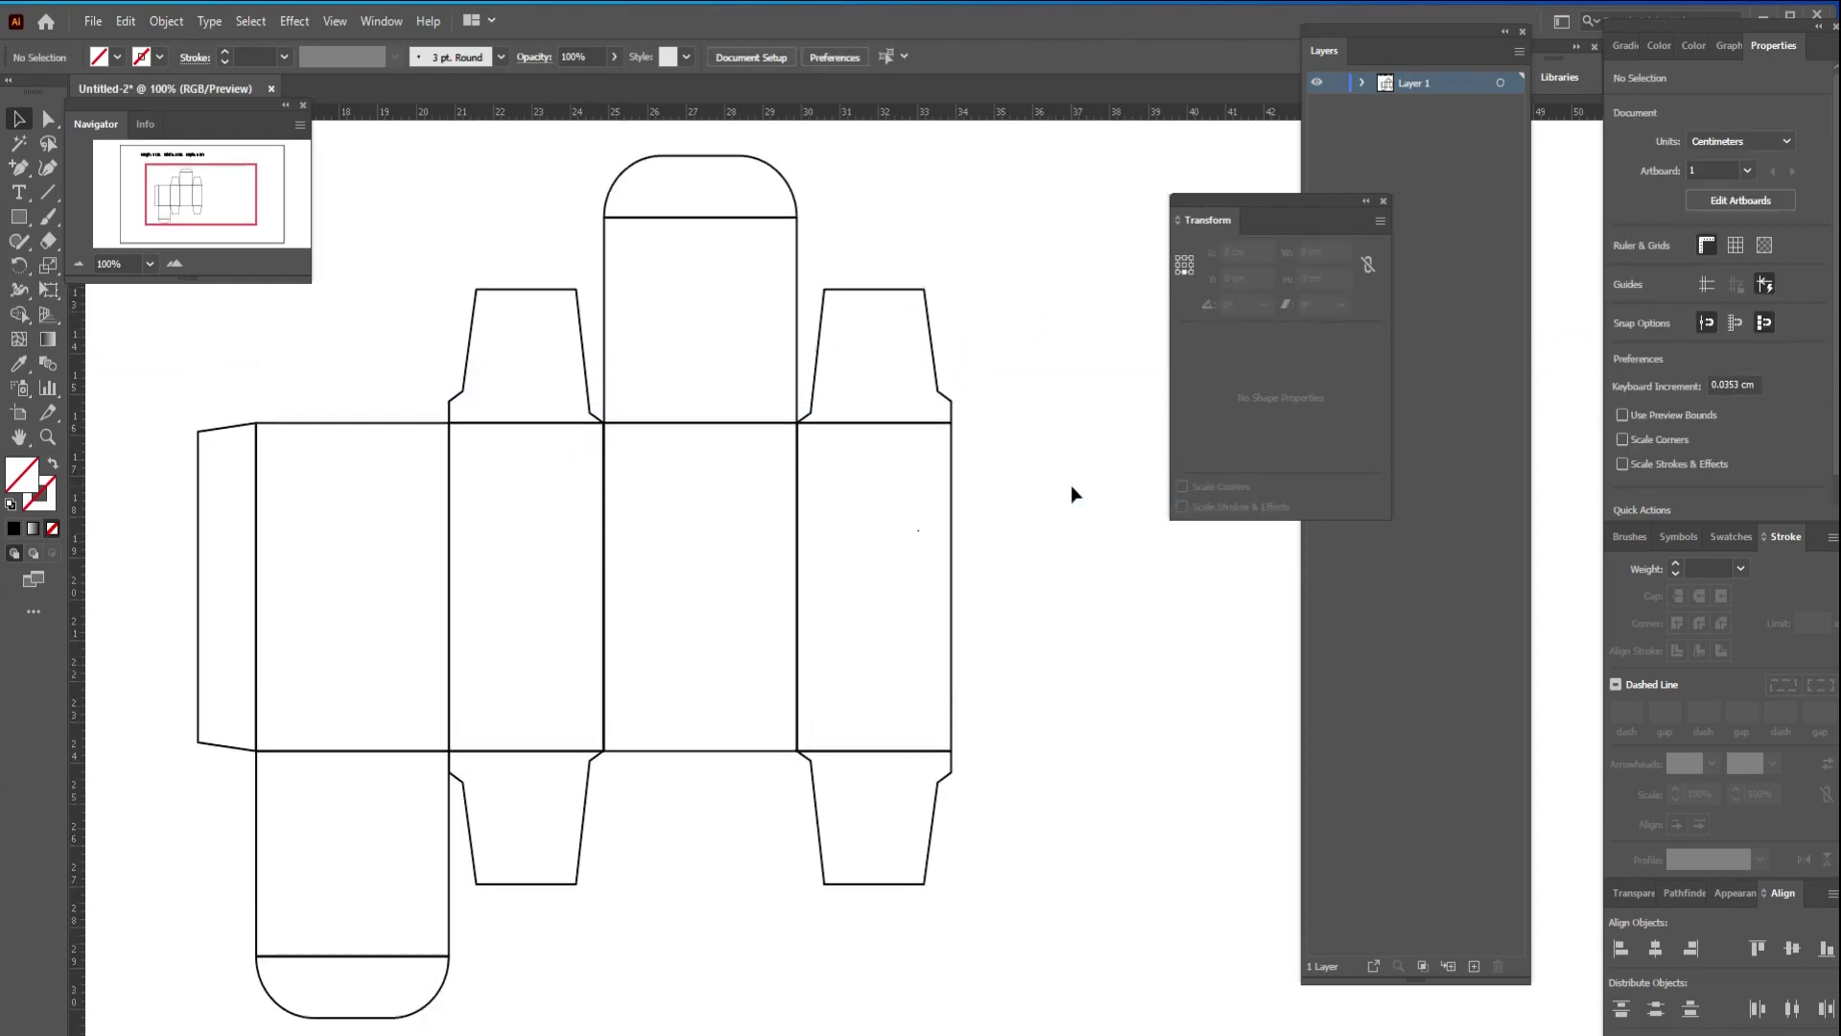
key(ctrl+minus)
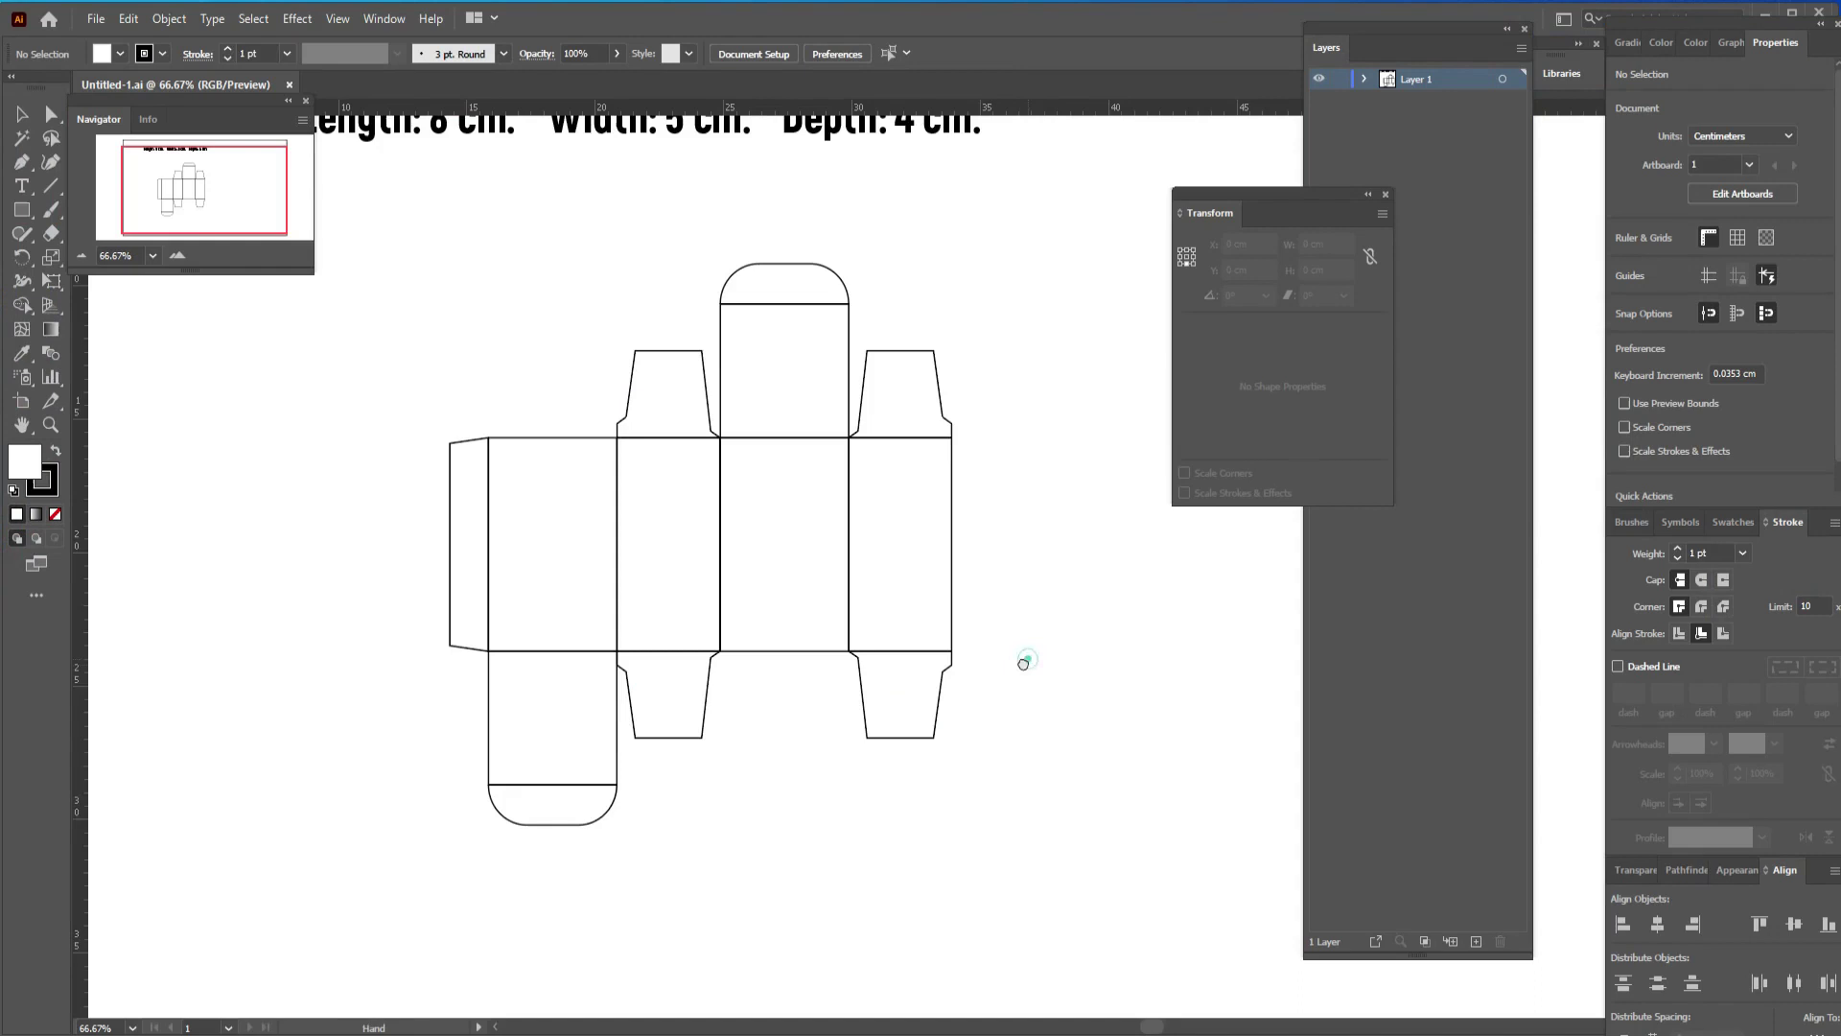
mouse_move(1024, 662)
mouse_down()
mouse_move(978, 645)
mouse_move(1036, 645)
mouse_up()
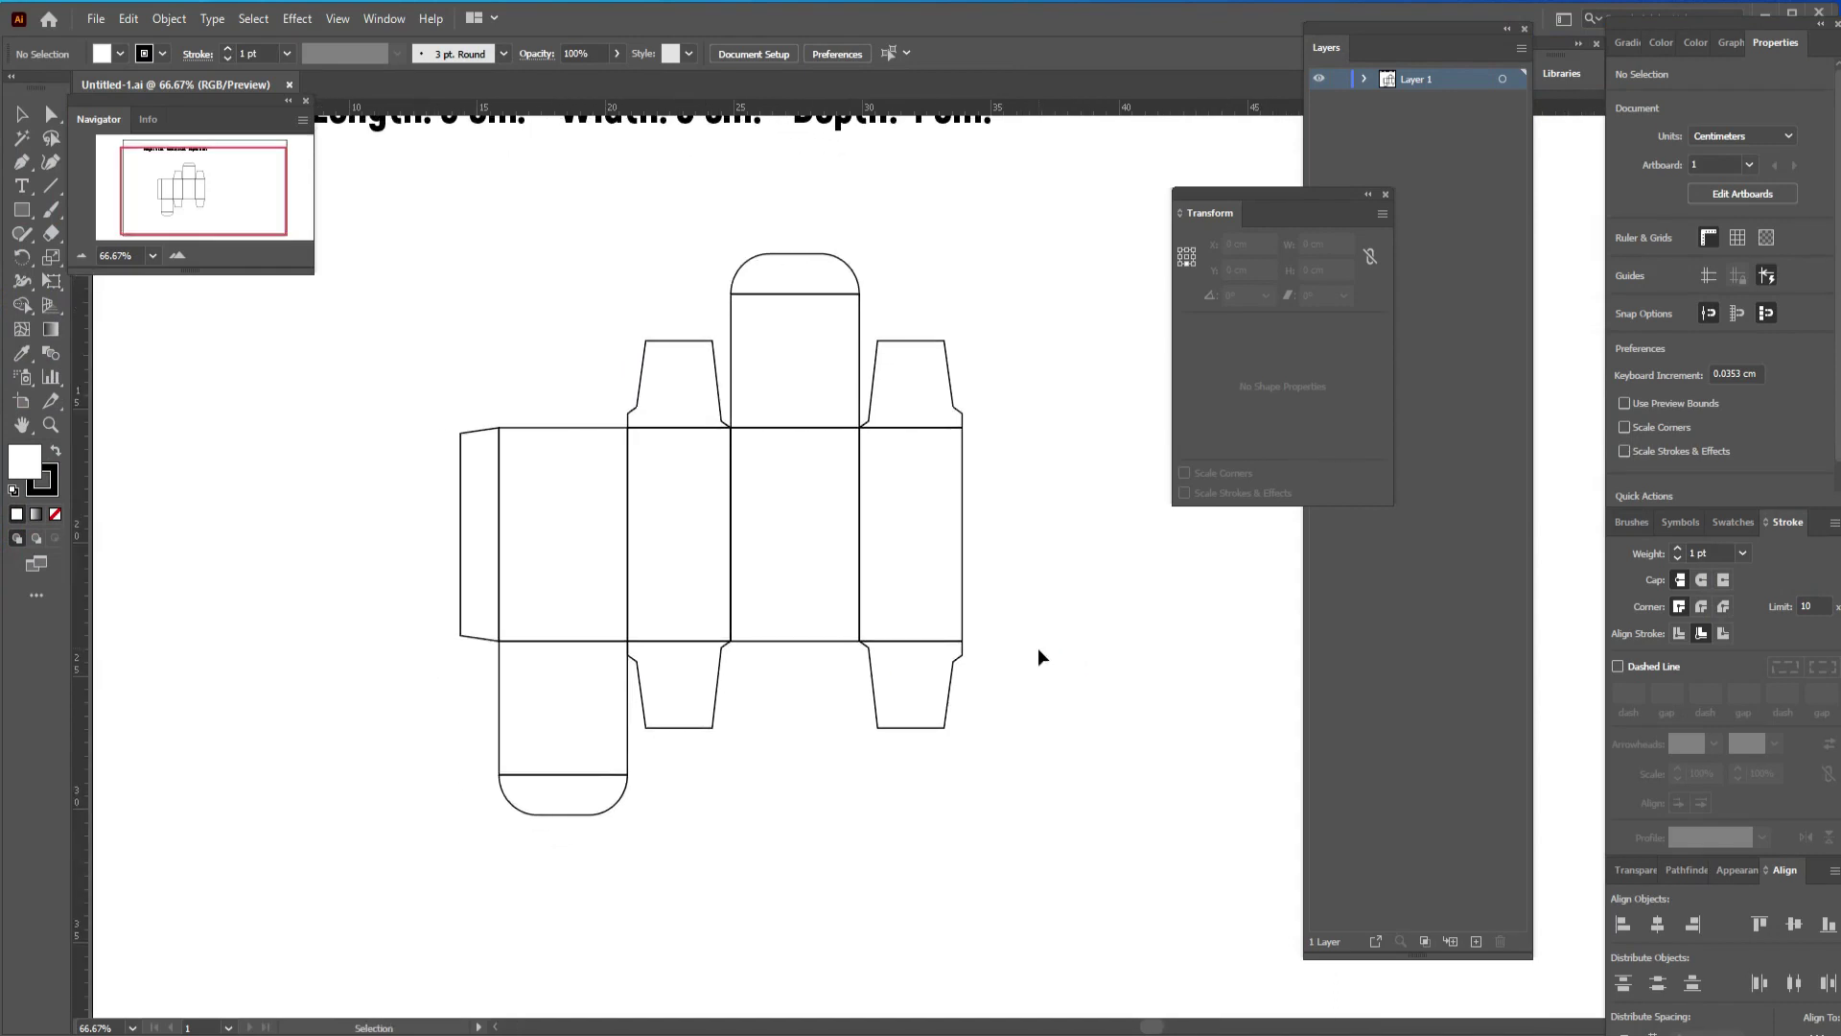
click(379, 21)
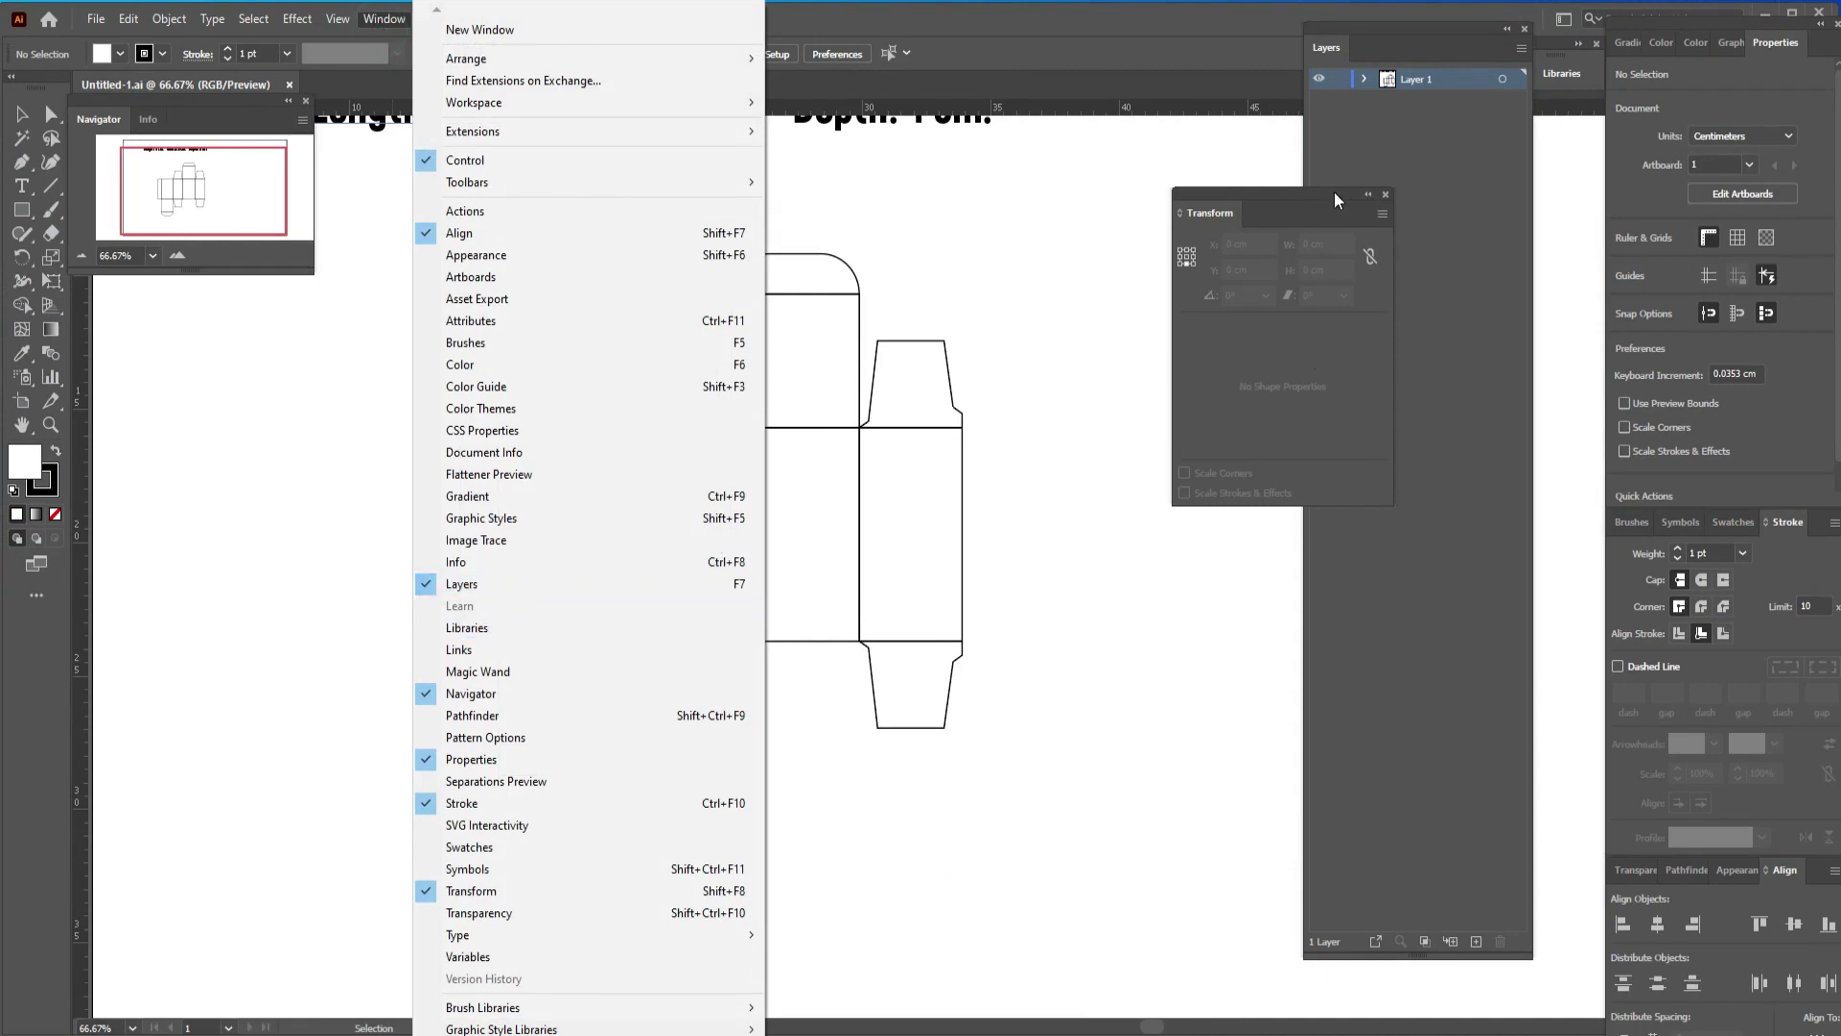
mouse_move(1335, 199)
mouse_down()
mouse_move(1670, 639)
mouse_move(1728, 787)
mouse_move(1816, 527)
mouse_up()
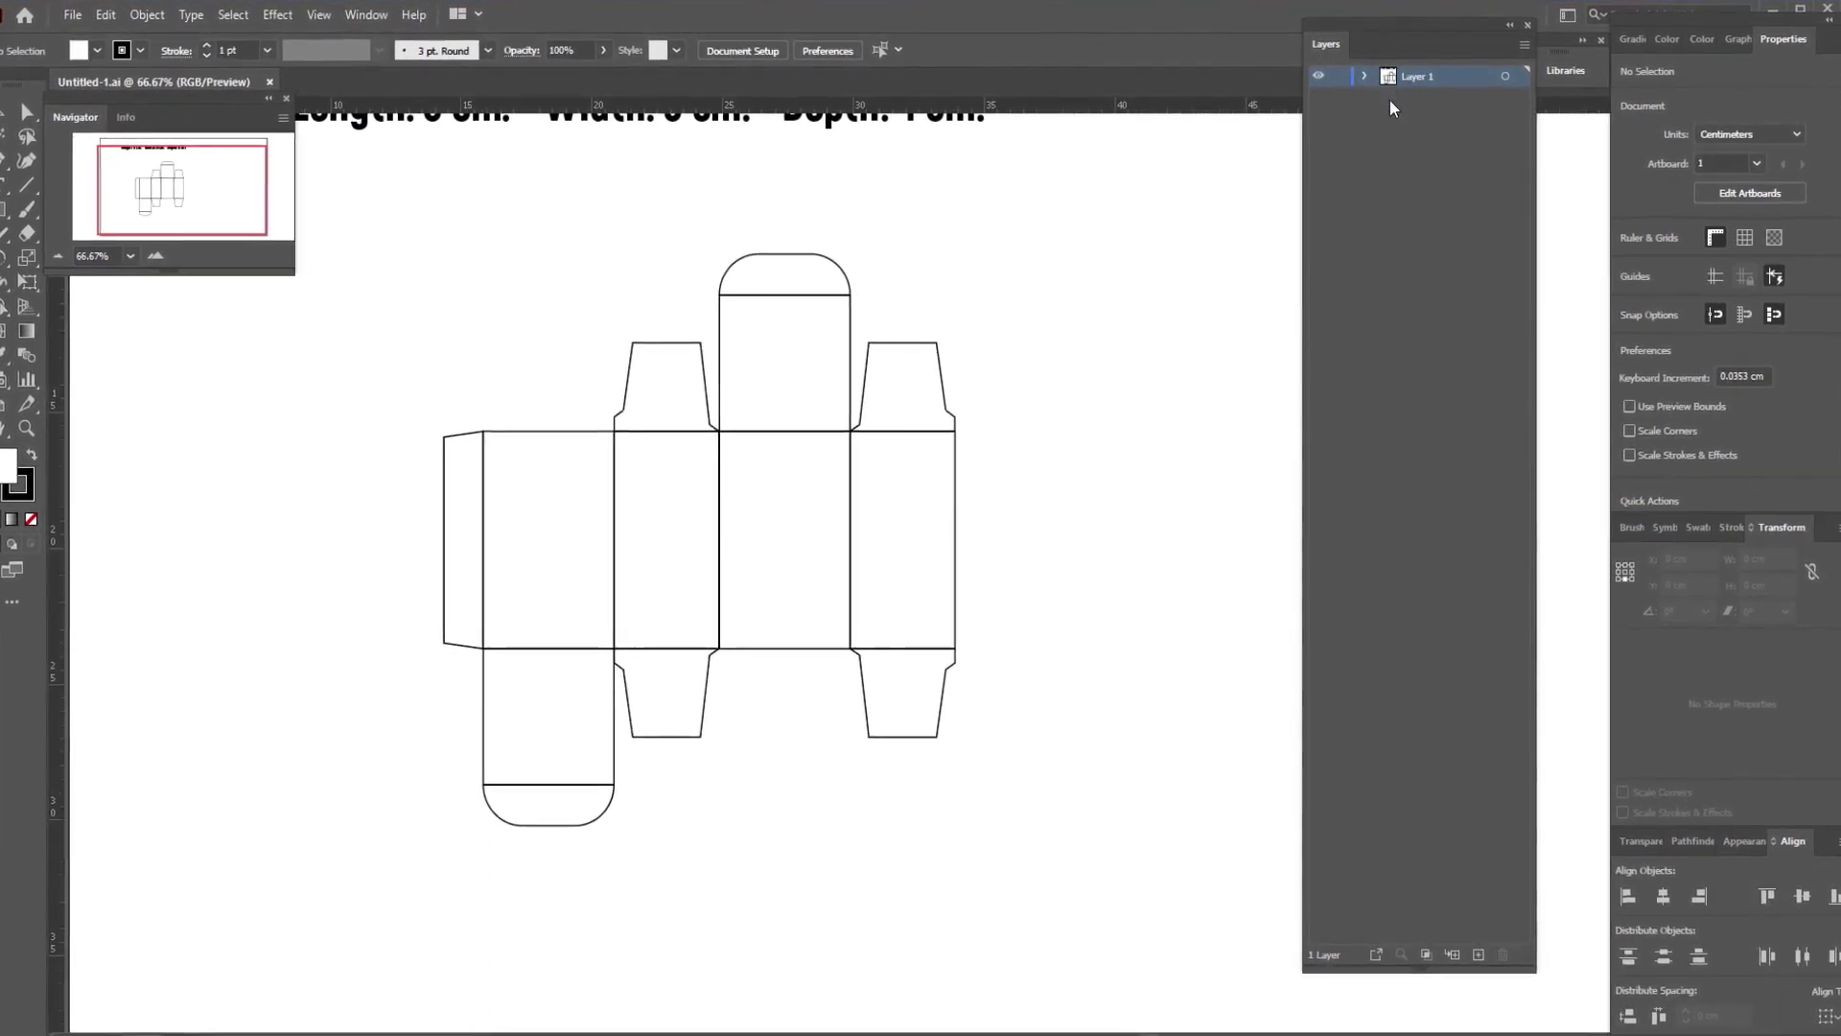
Rename Layer 1 as "Die cut"
click(1414, 77)
double_click(1415, 75)
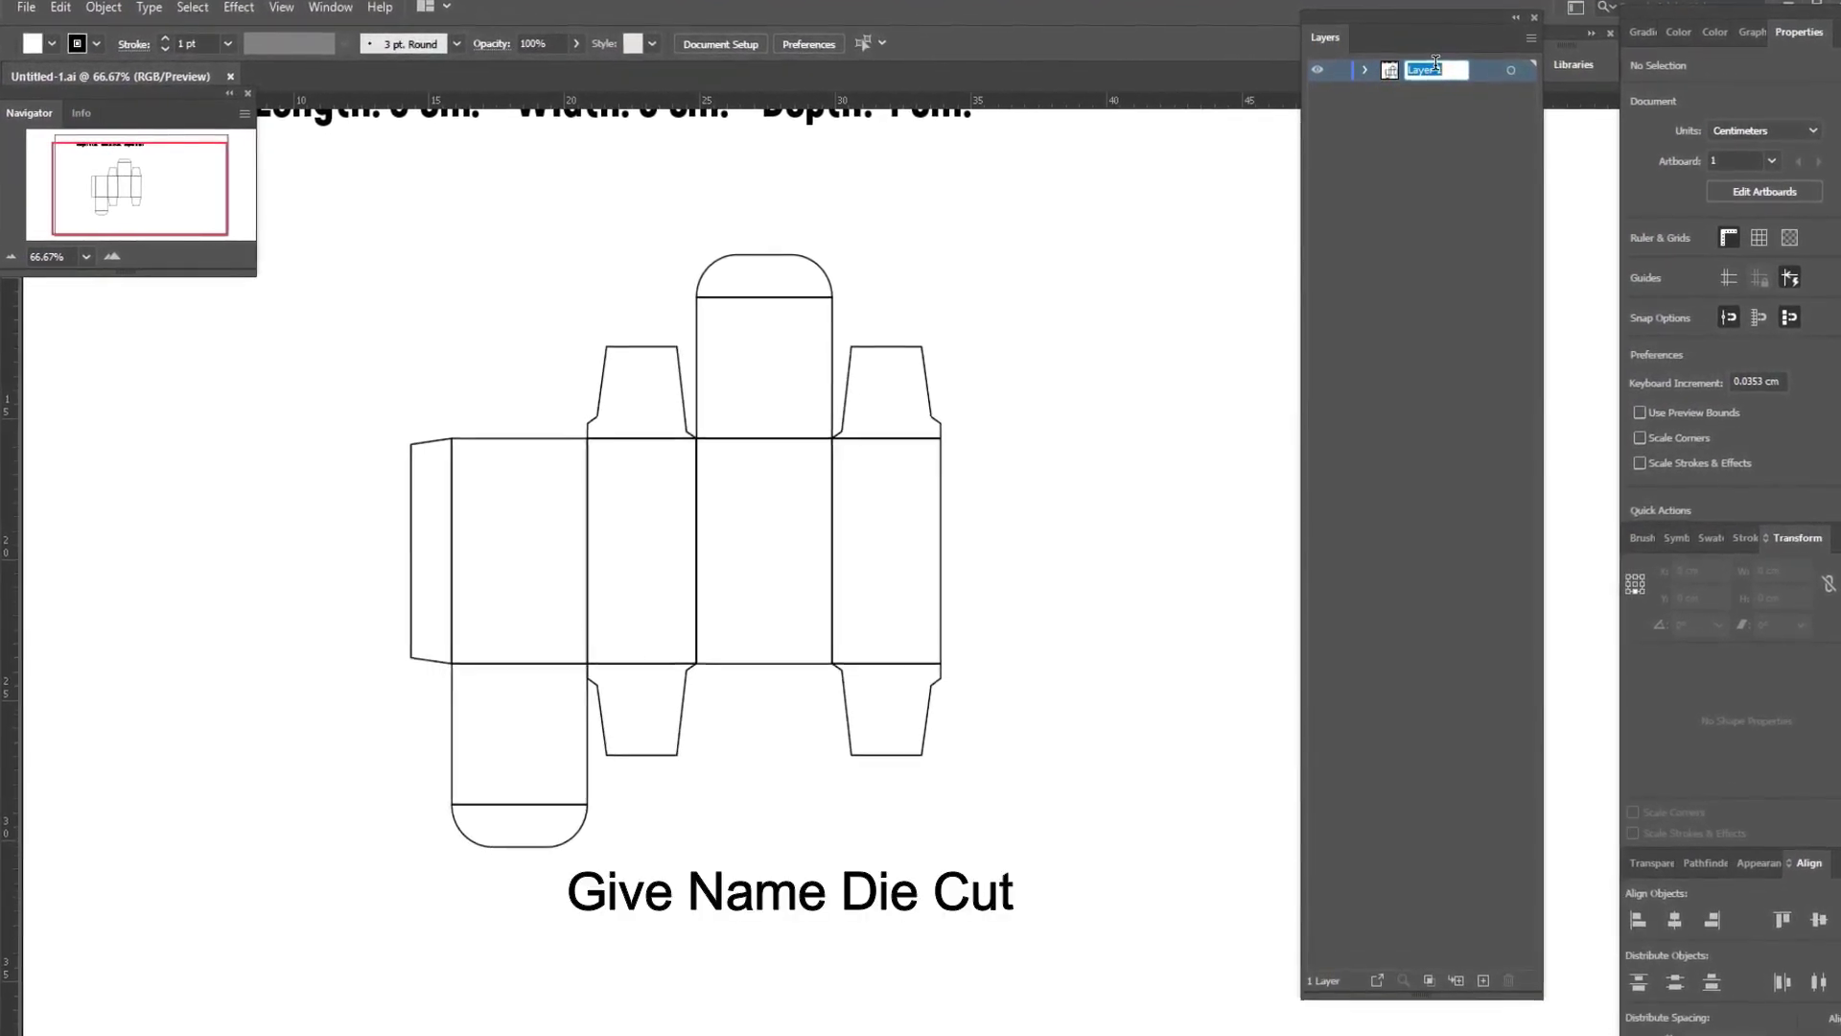
text(Die)
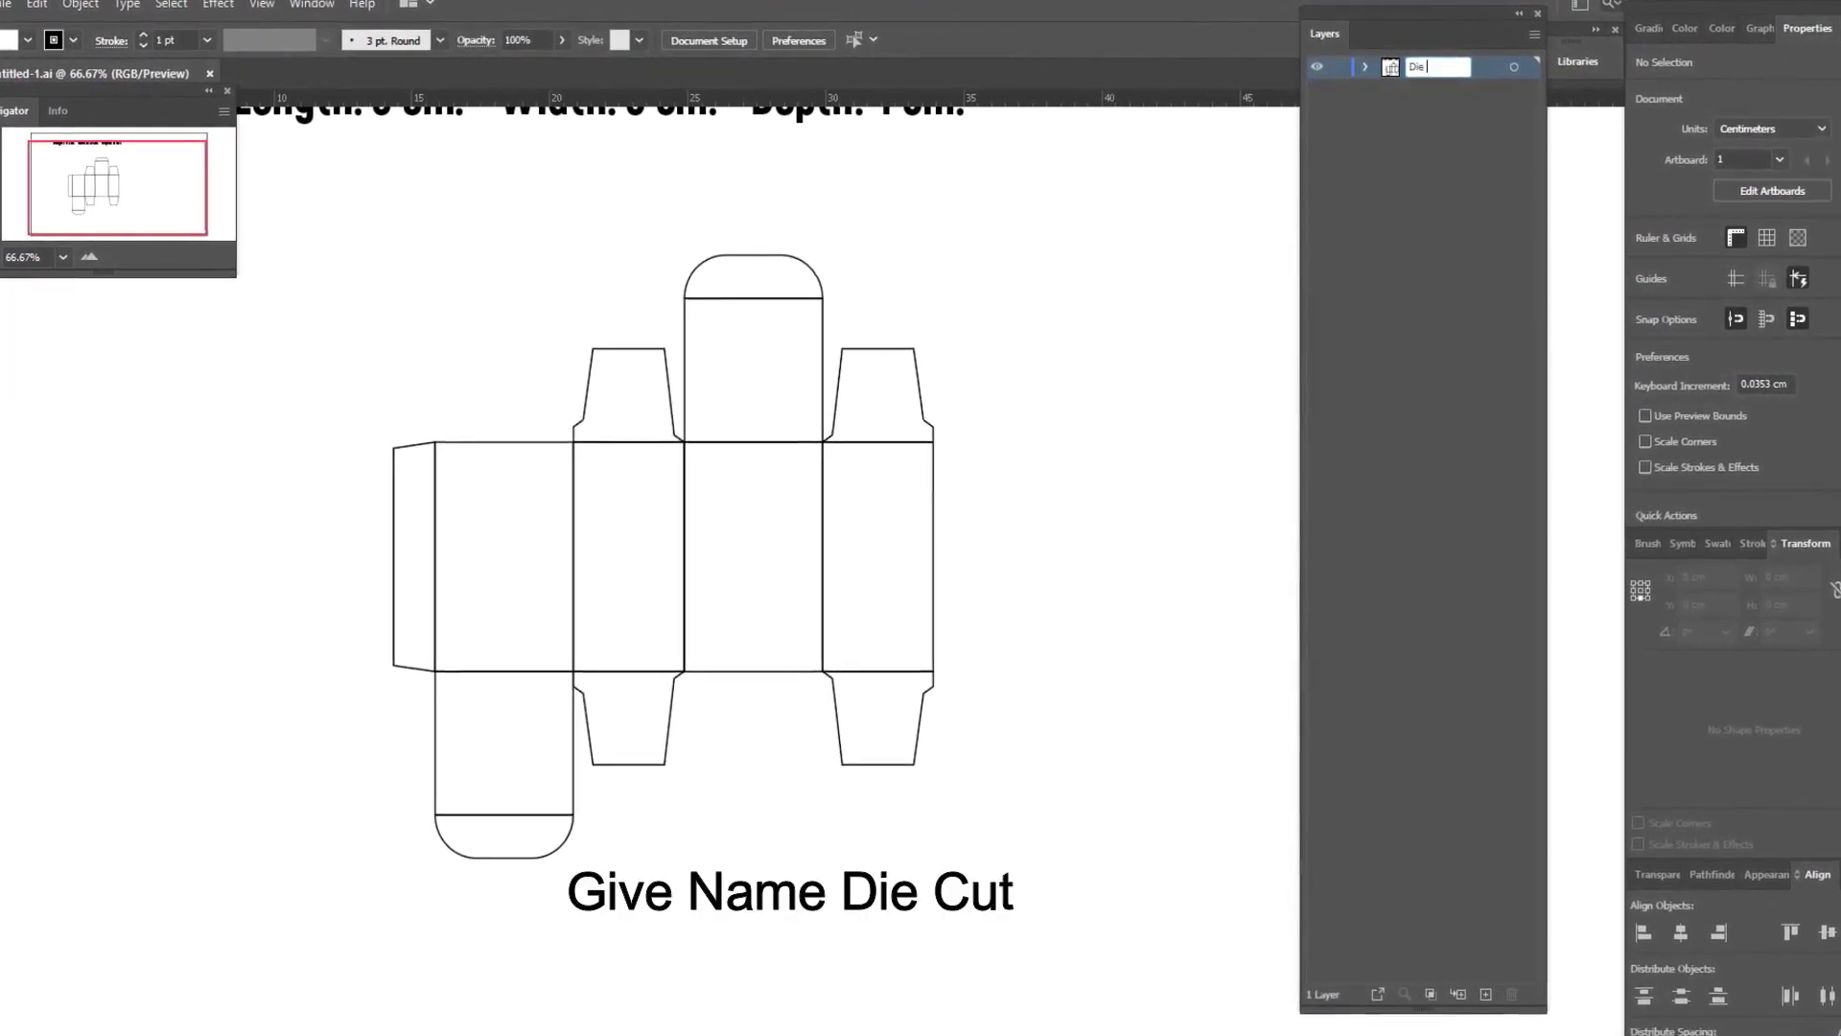
text( cut)
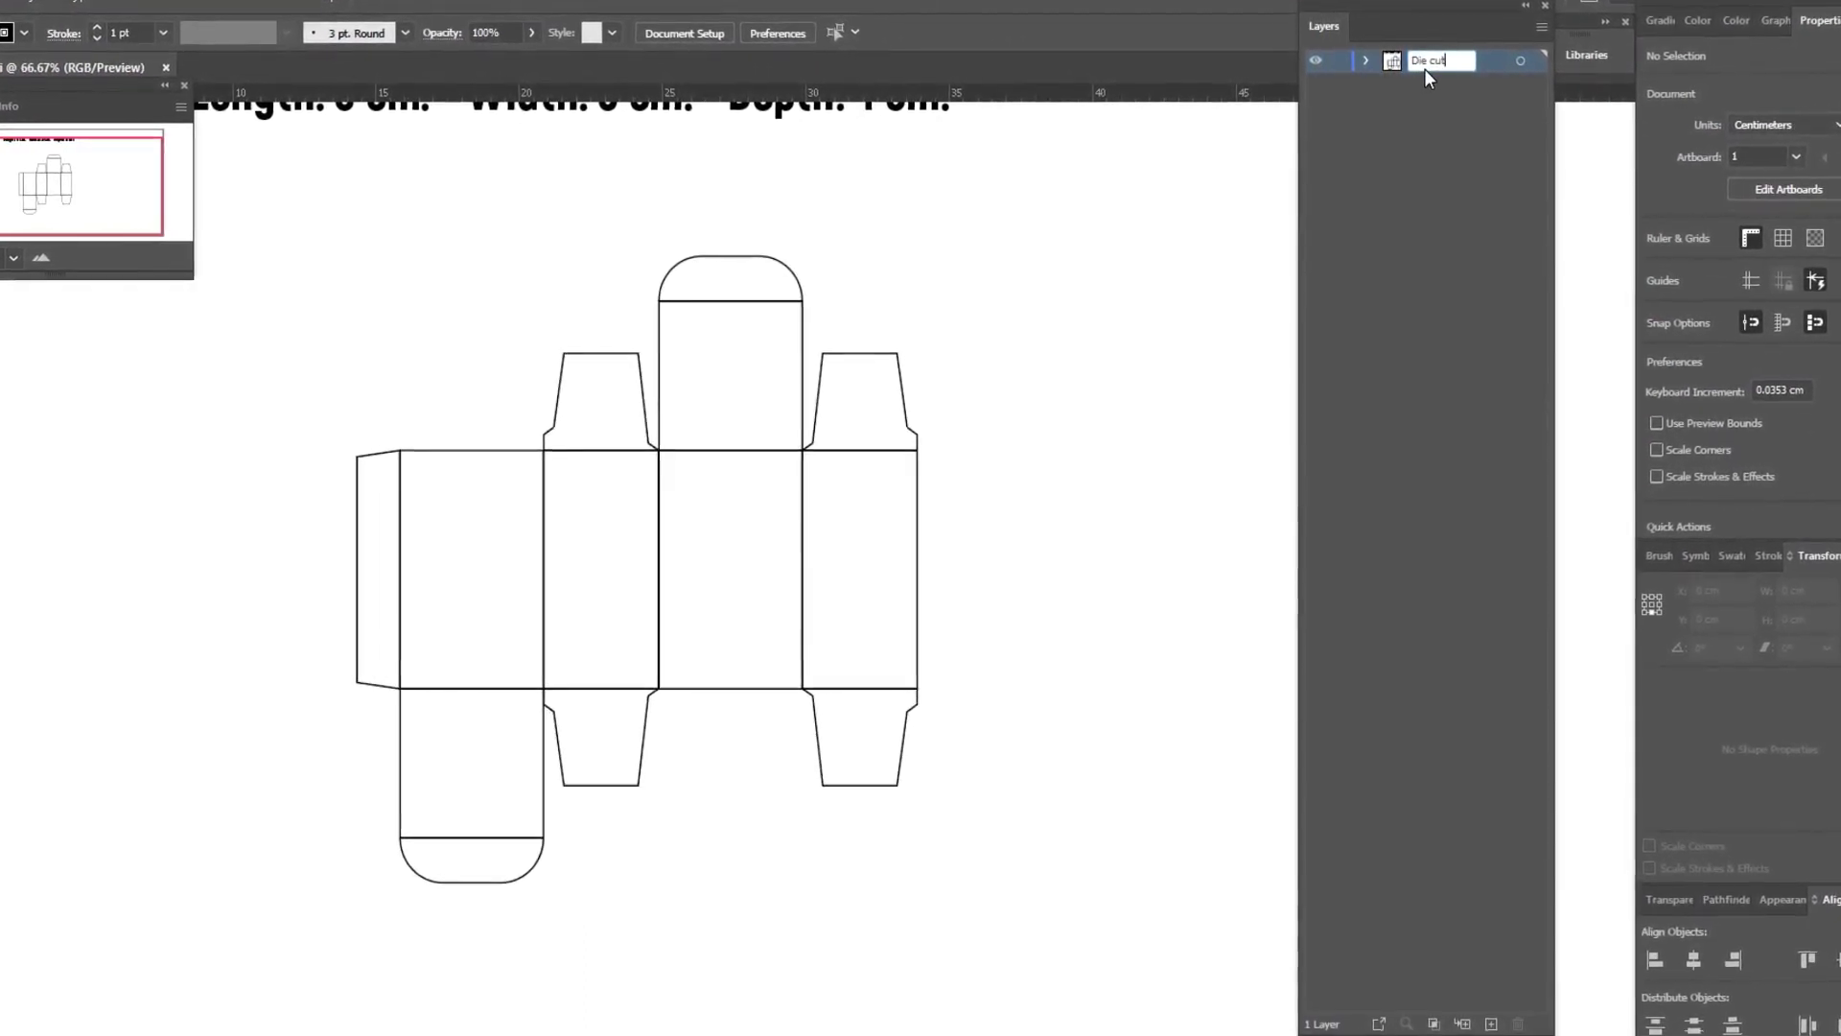
click(1424, 123)
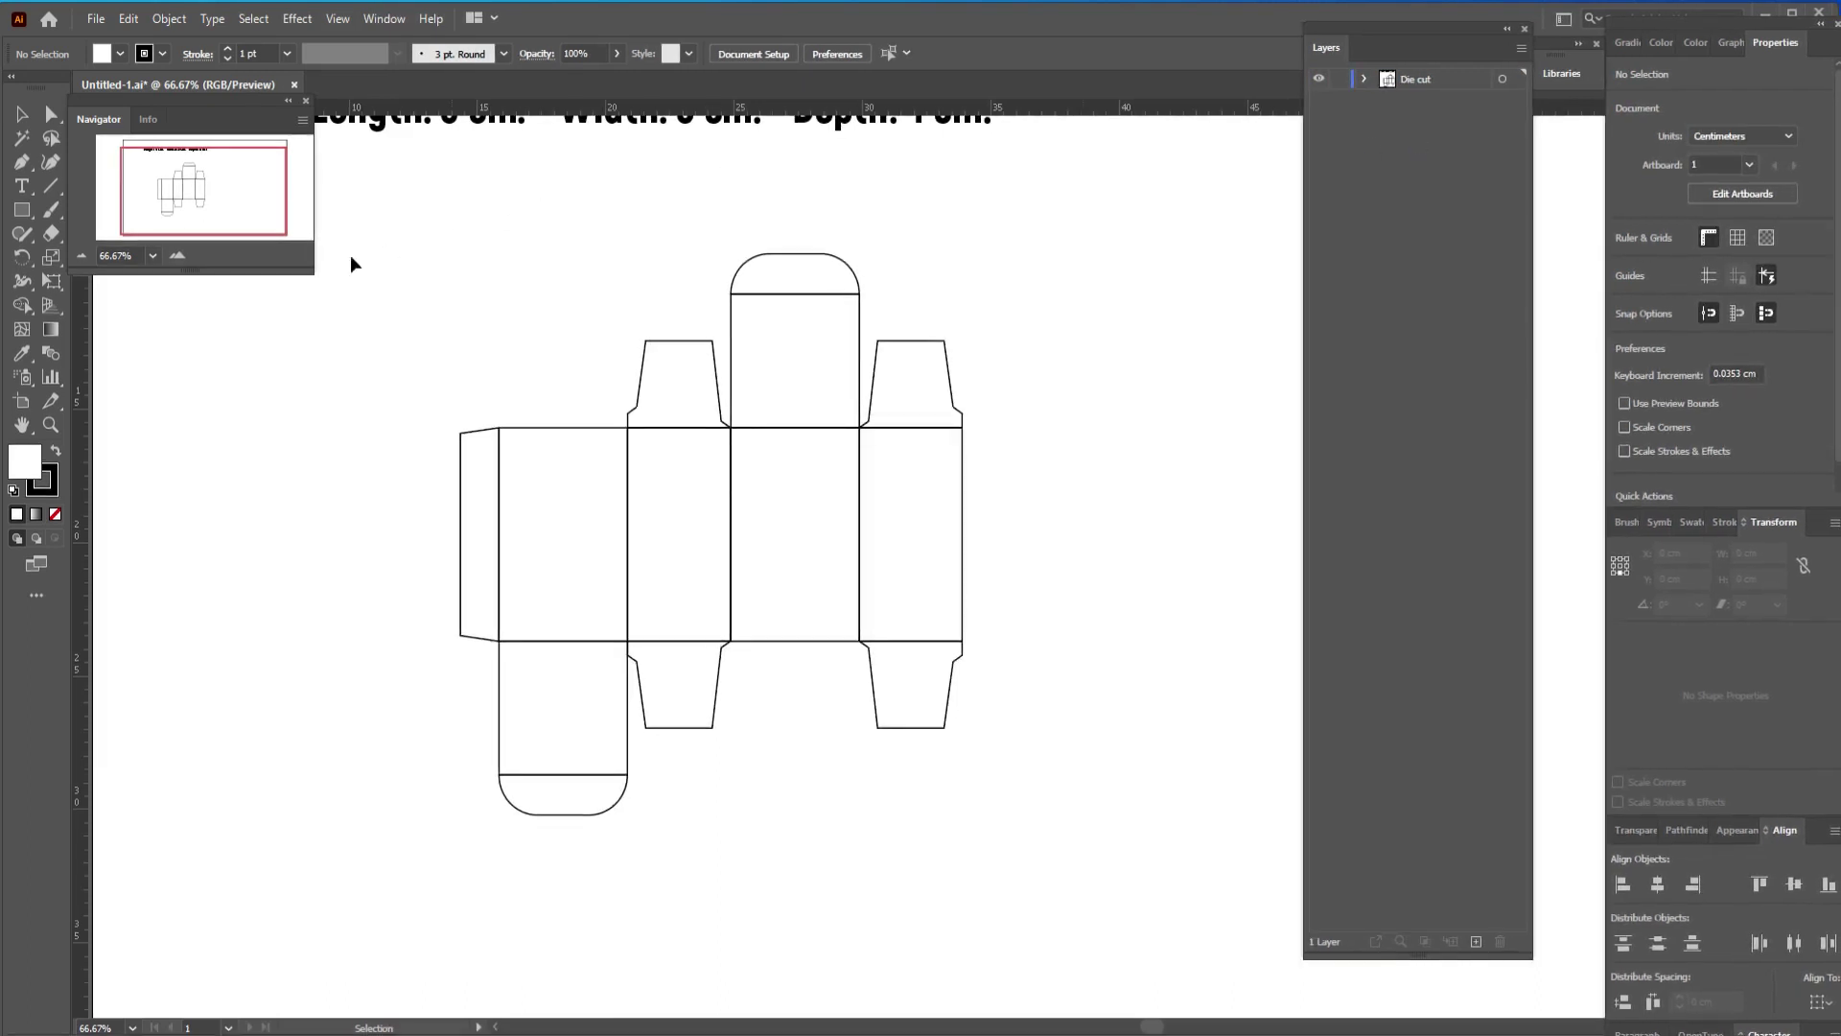
Select only the inner fold lines of the box layout with the Direct Selection tool and cut them, keeping the outer edge lines
click(51, 116)
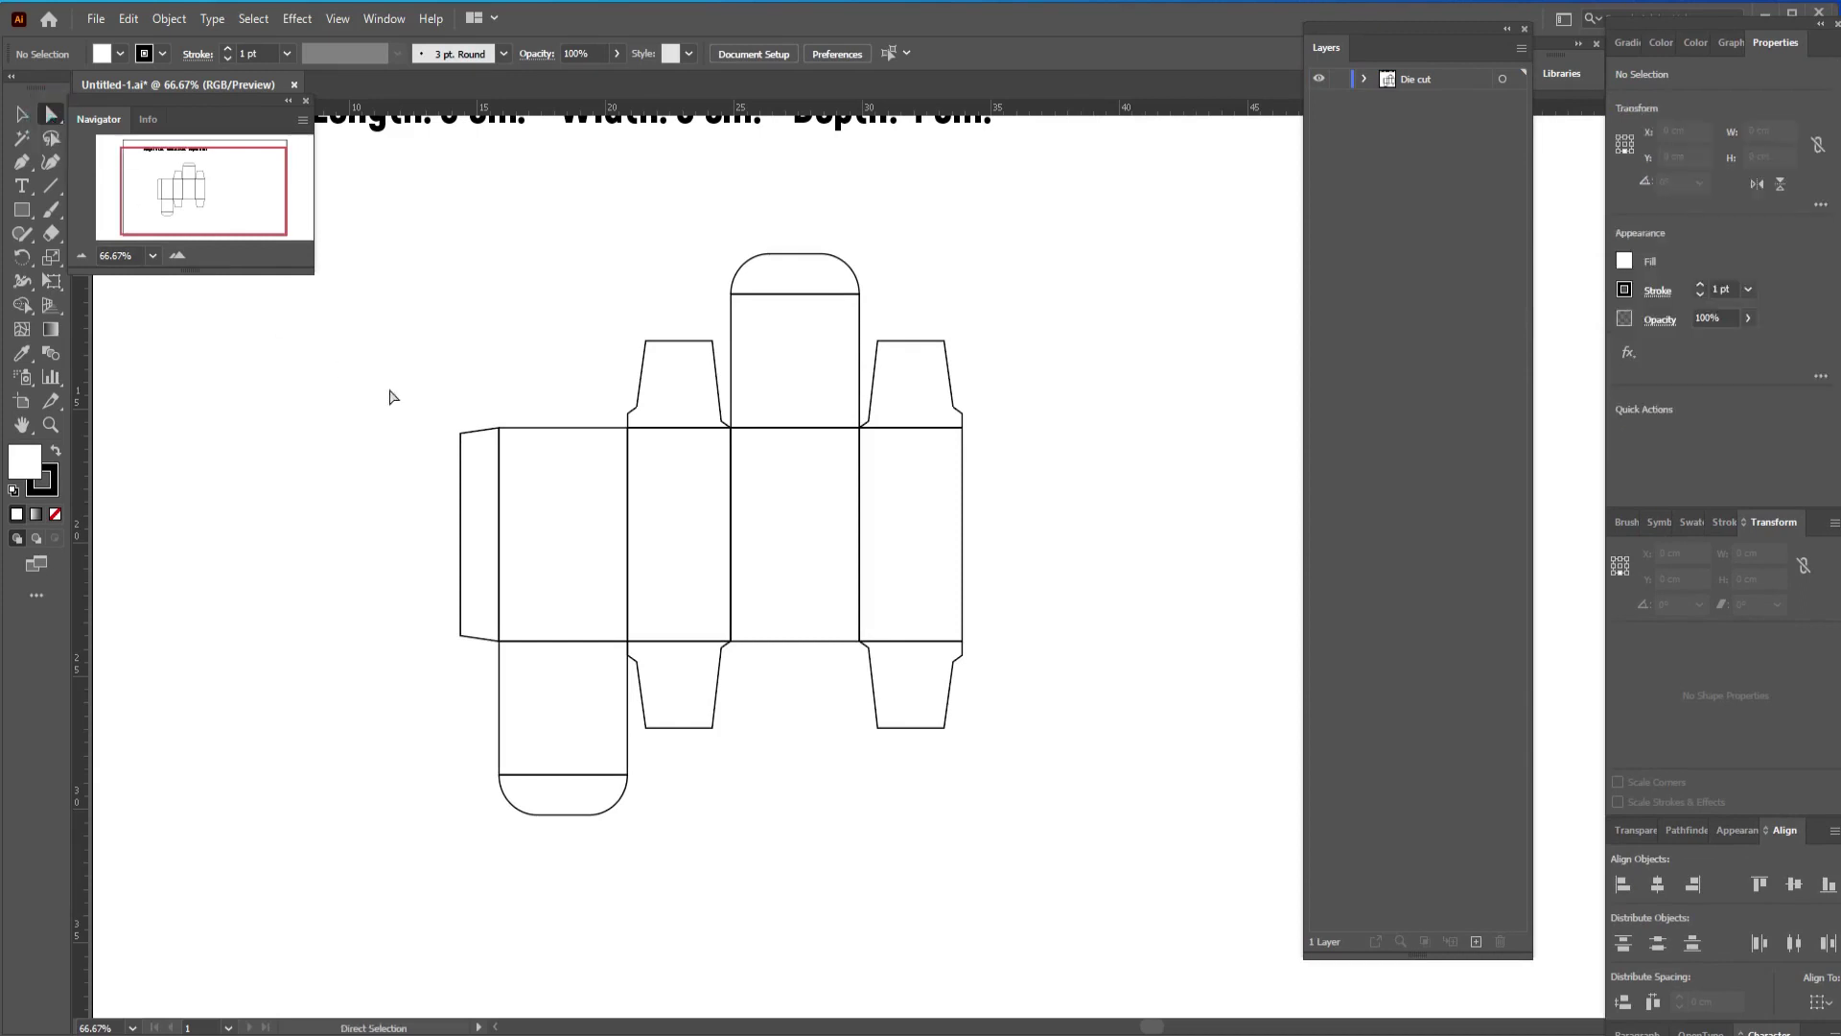
drag(485, 477, 918, 564)
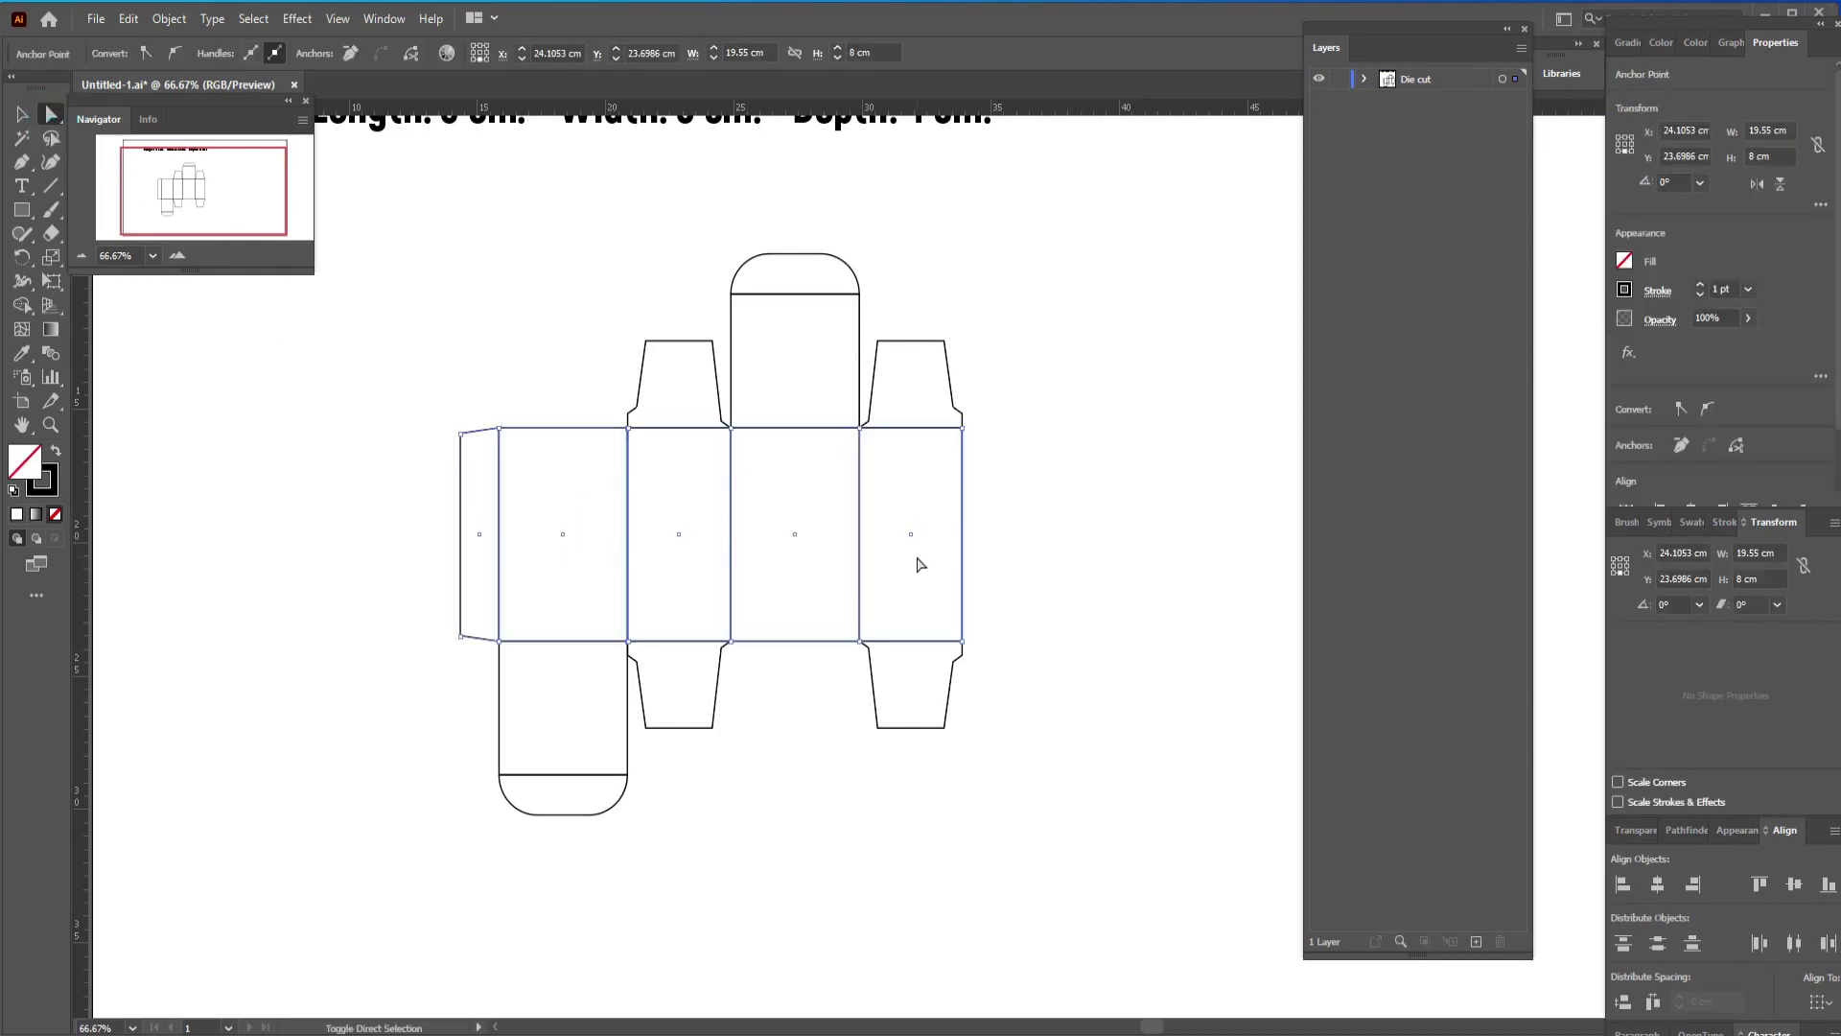
drag(918, 477, 914, 473)
drag(796, 297, 793, 452)
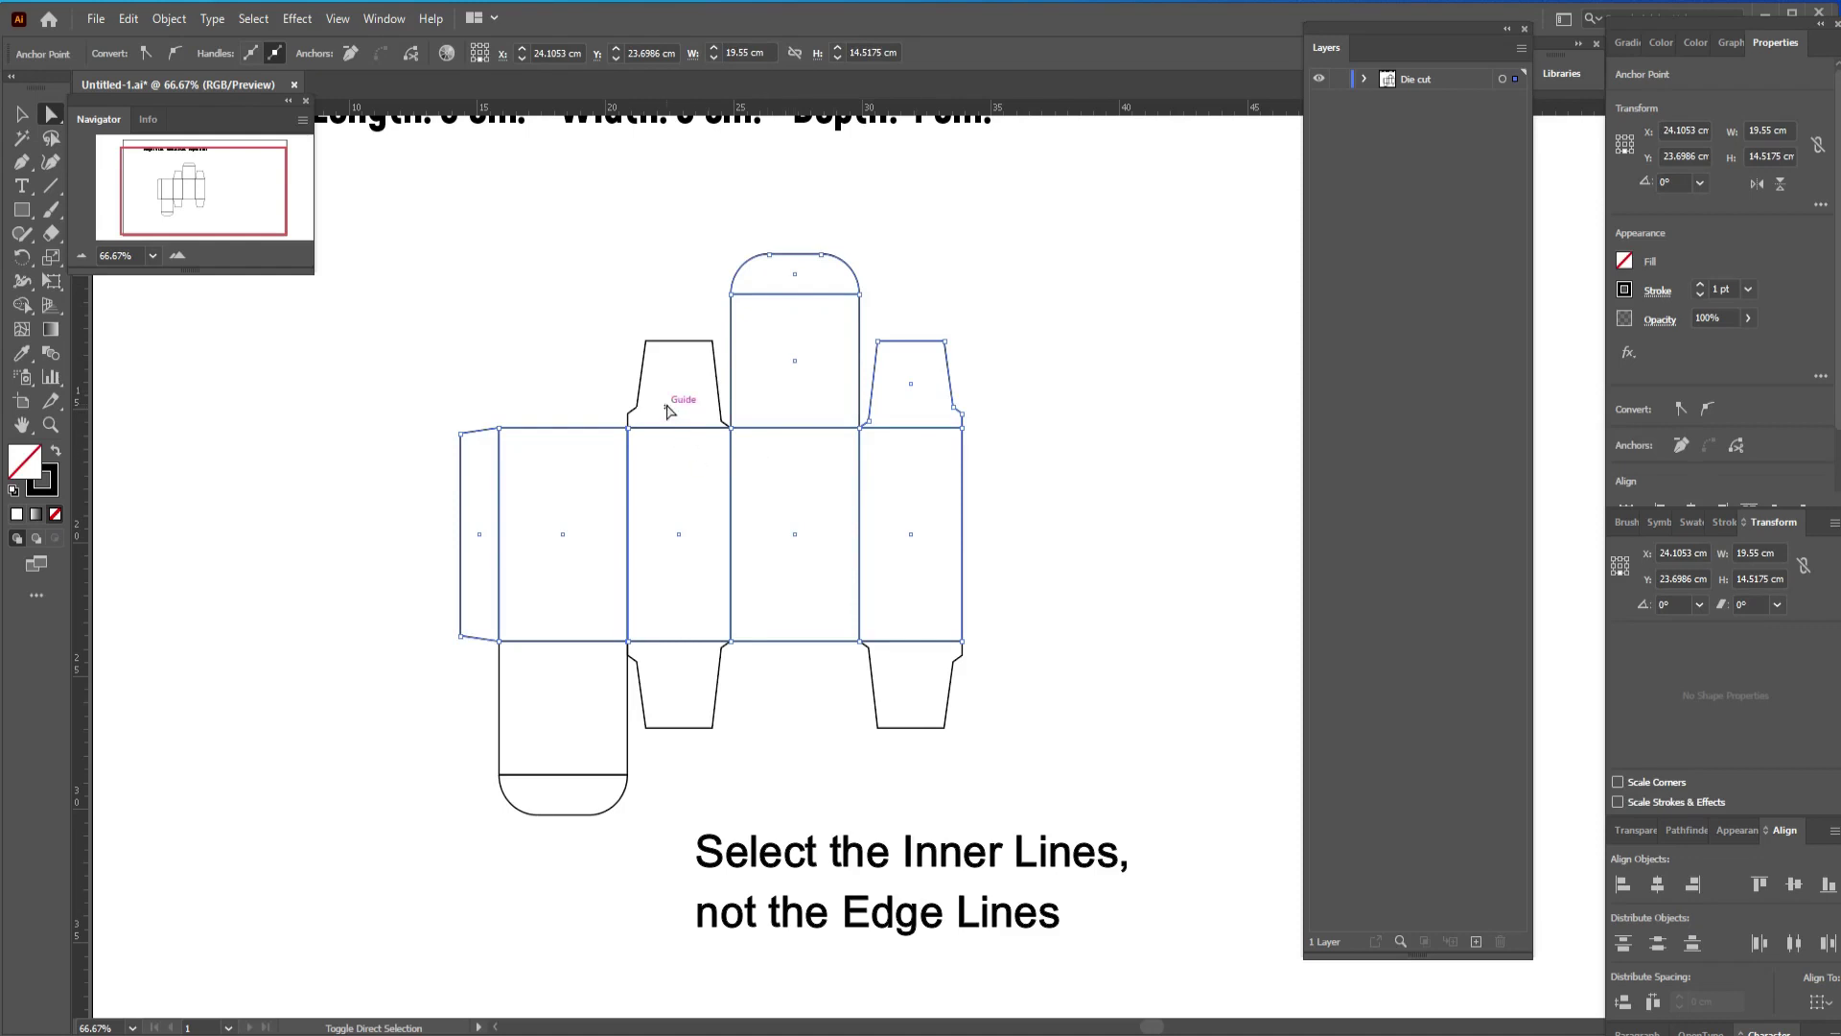
drag(662, 402, 667, 470)
drag(563, 617, 551, 784)
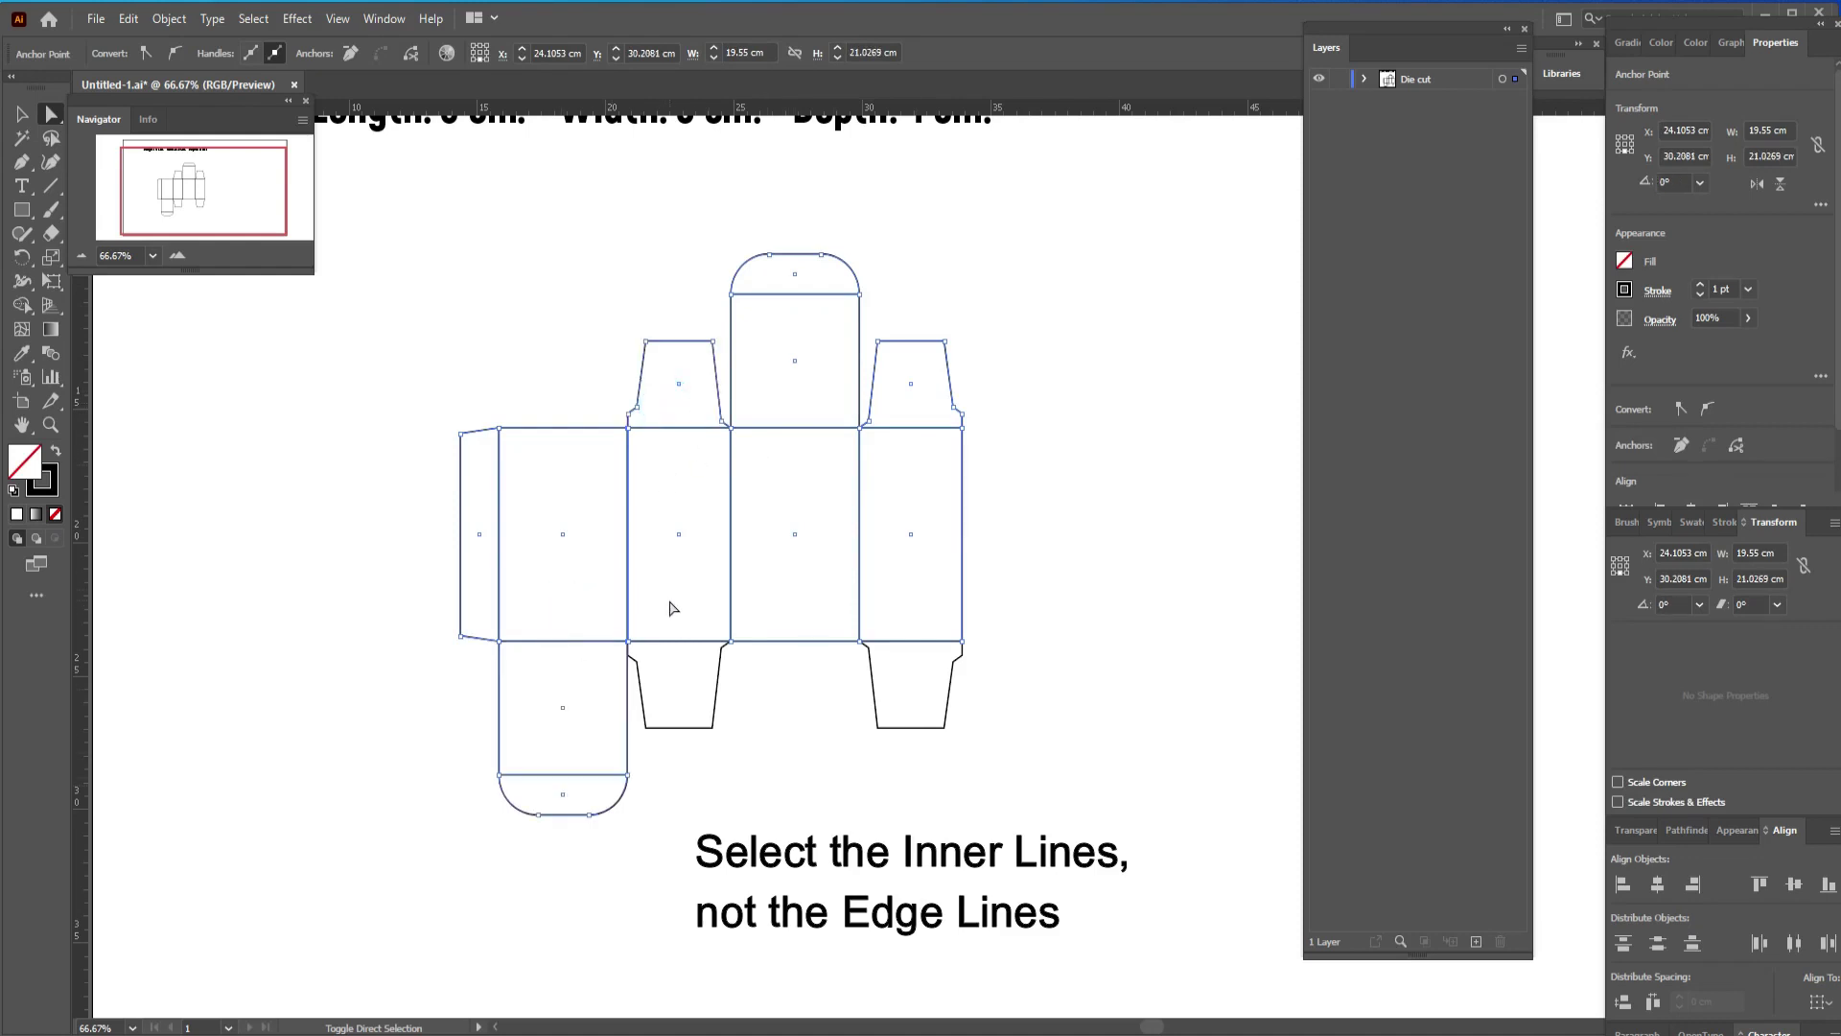
drag(666, 600, 673, 670)
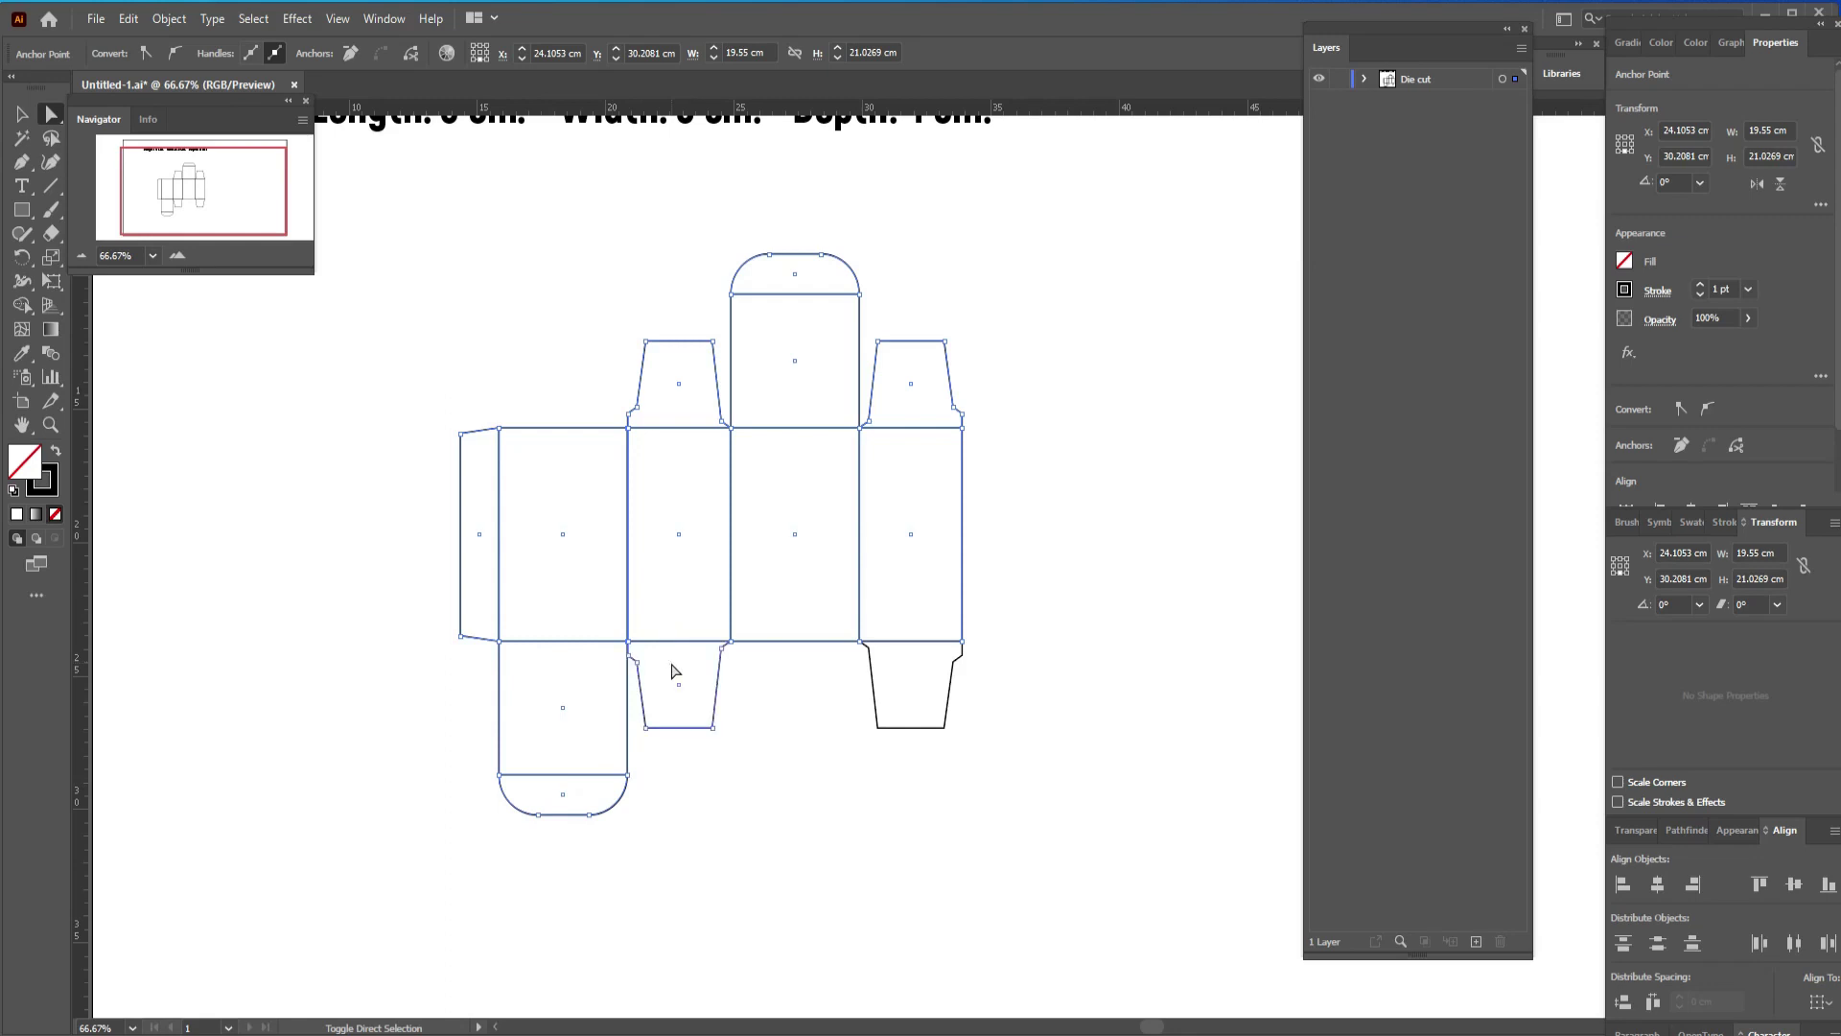
drag(933, 608, 915, 688)
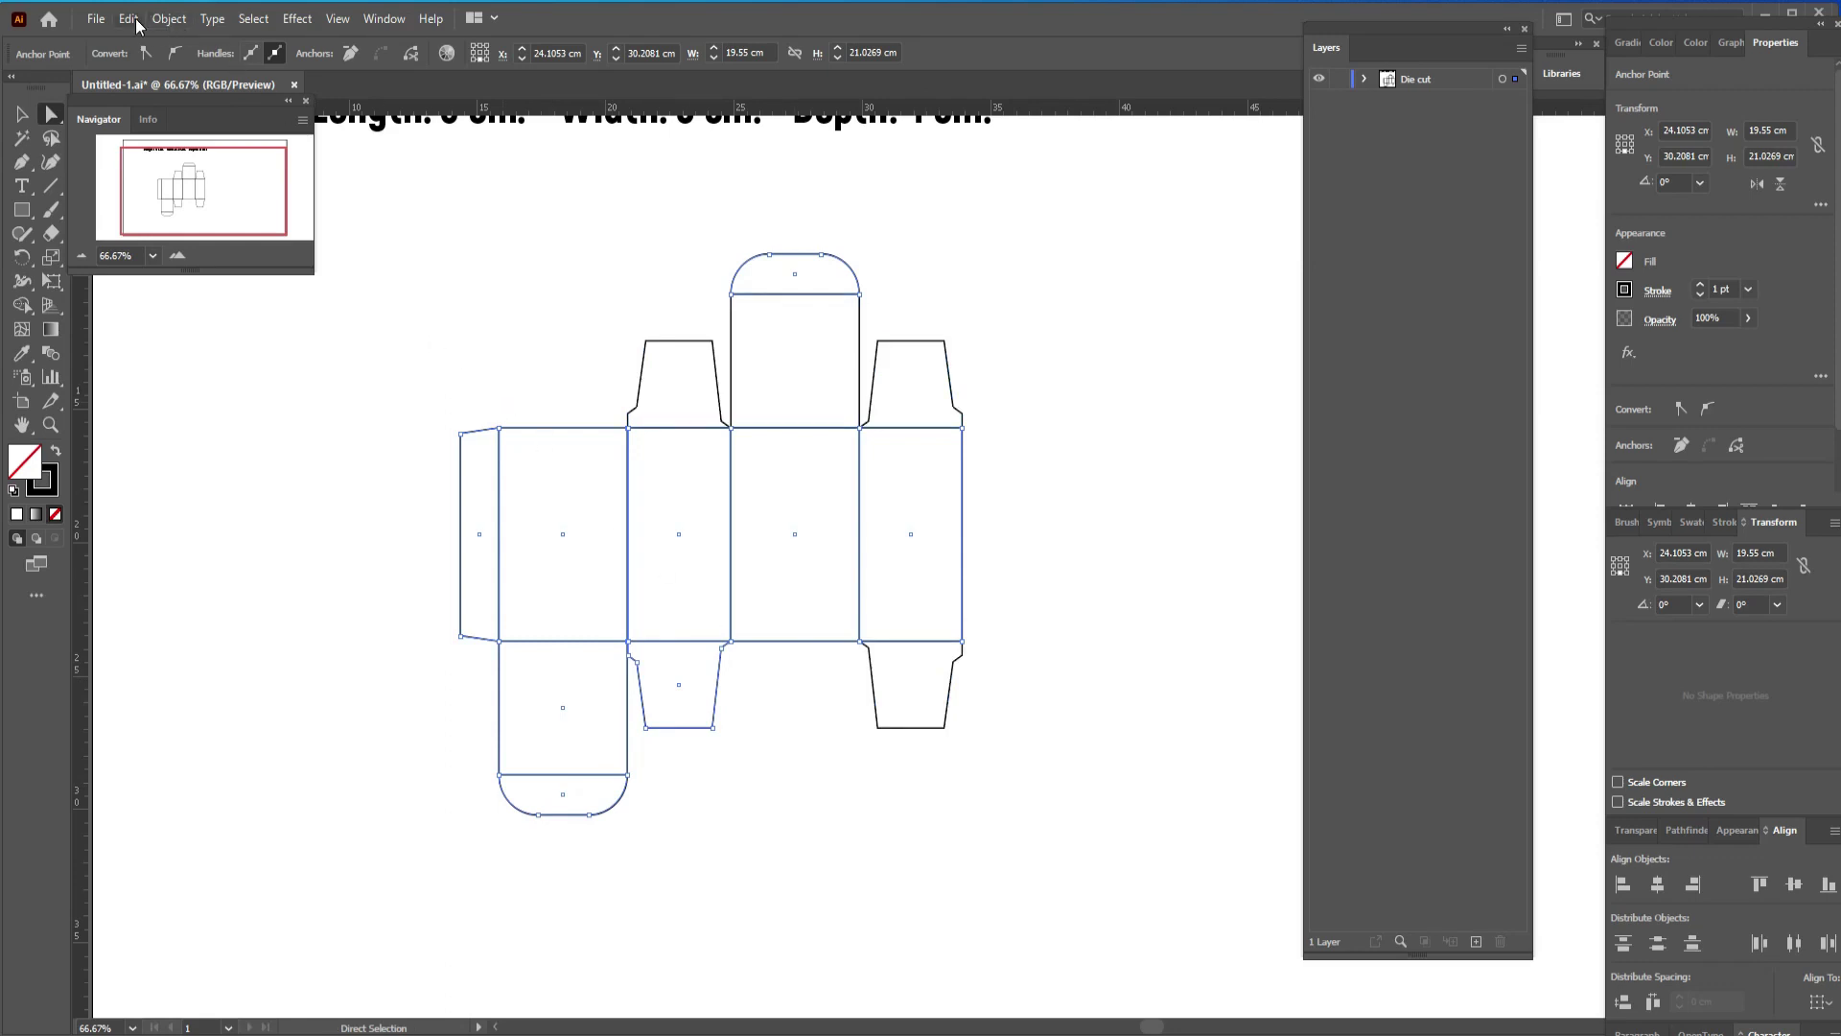
click(129, 19)
click(140, 90)
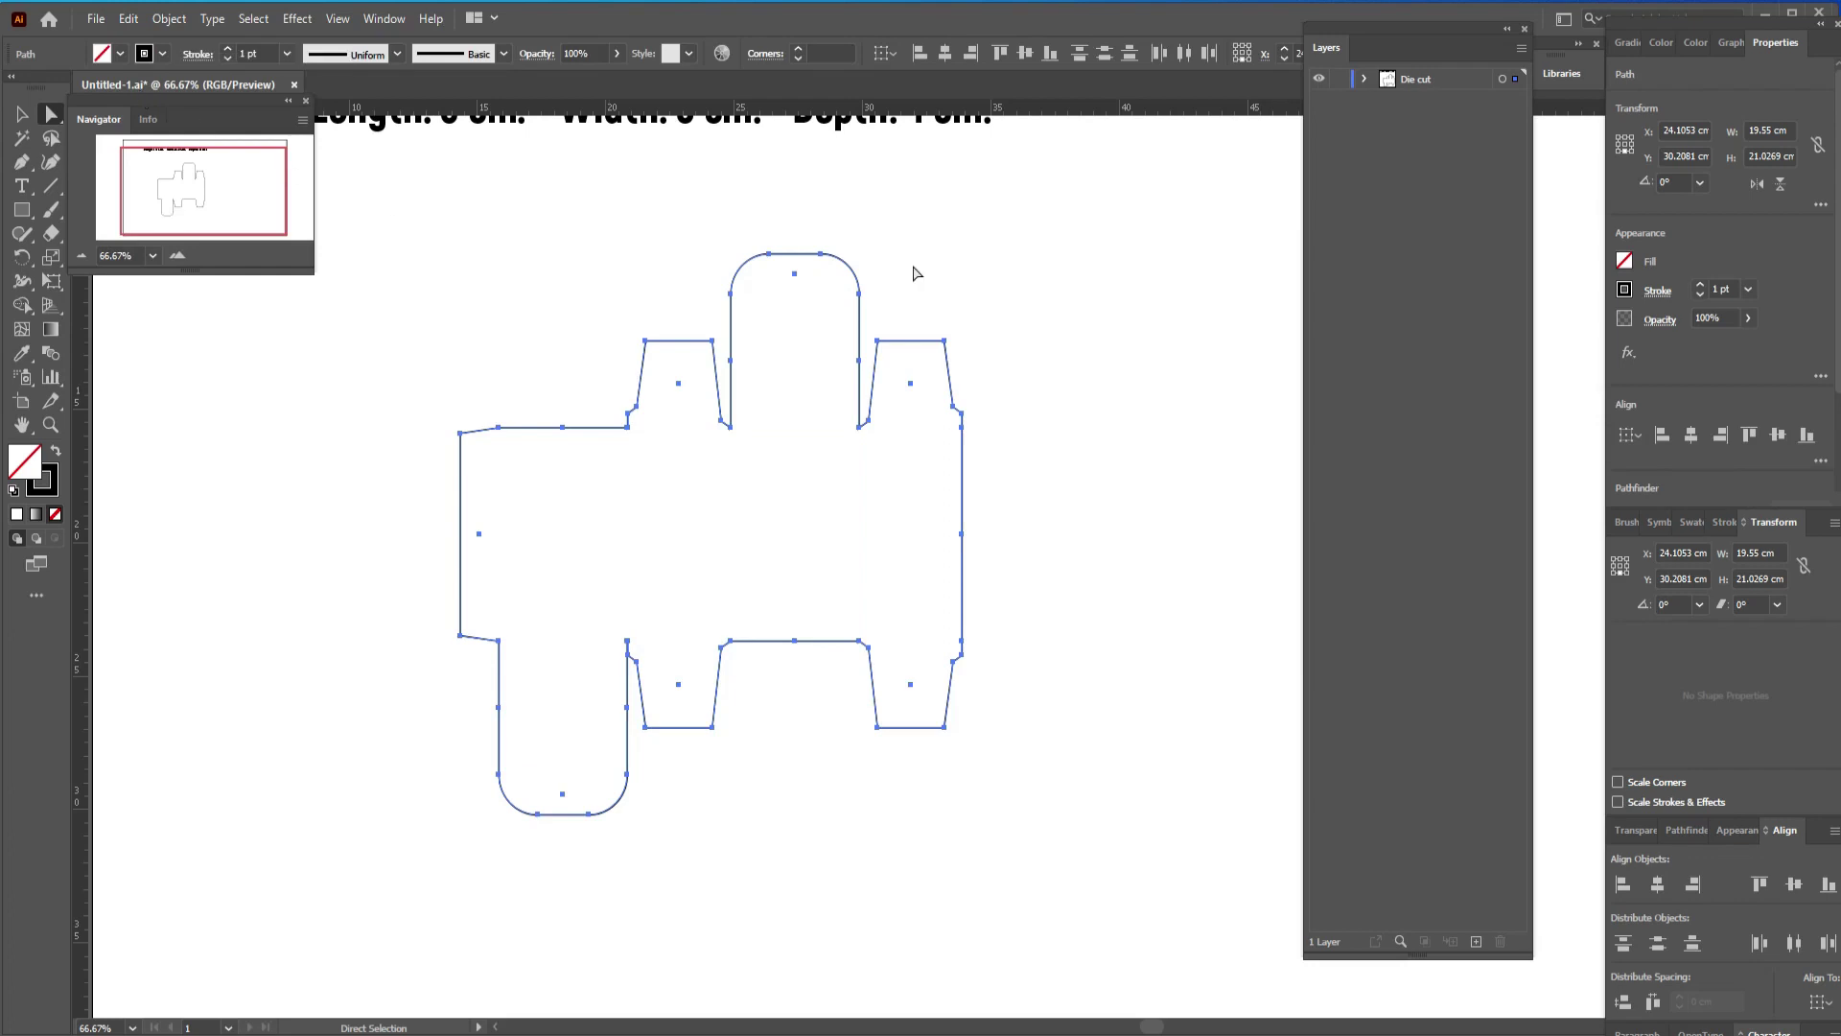
Create a new layer named "Cracing line" and paste the cut fold lines in front on it
click(1473, 941)
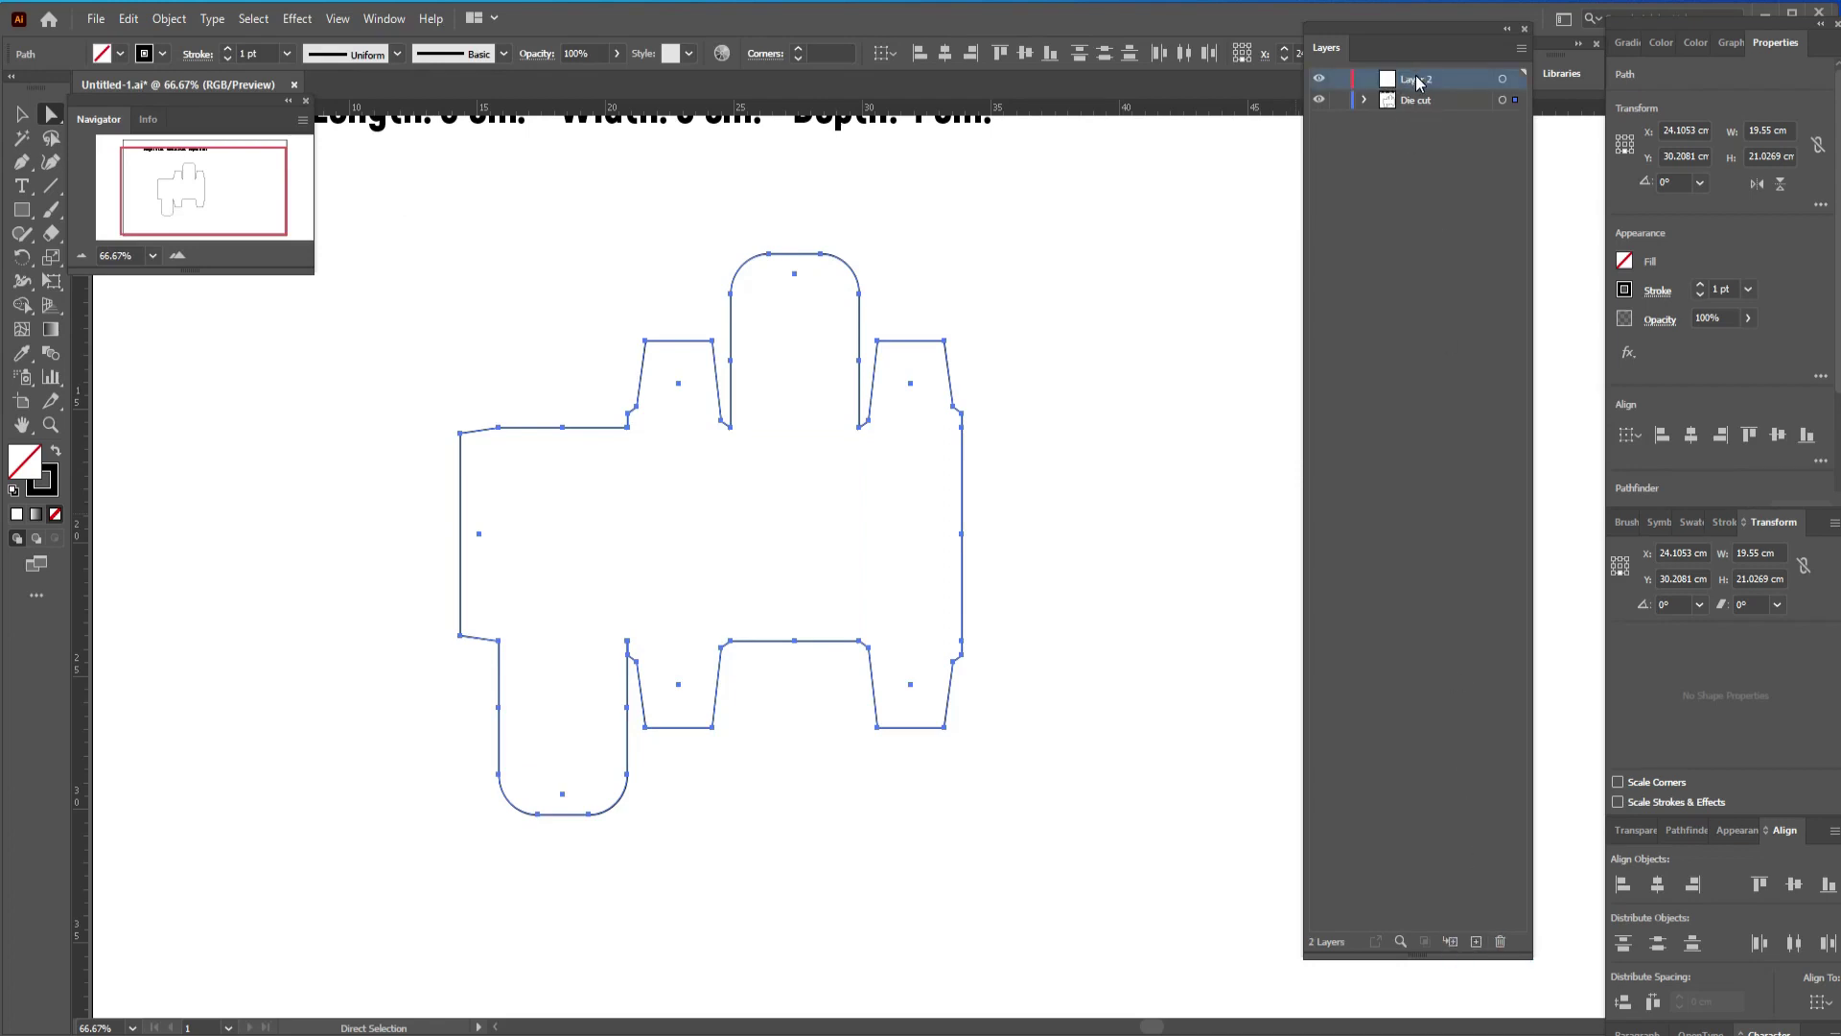
double_click(1418, 81)
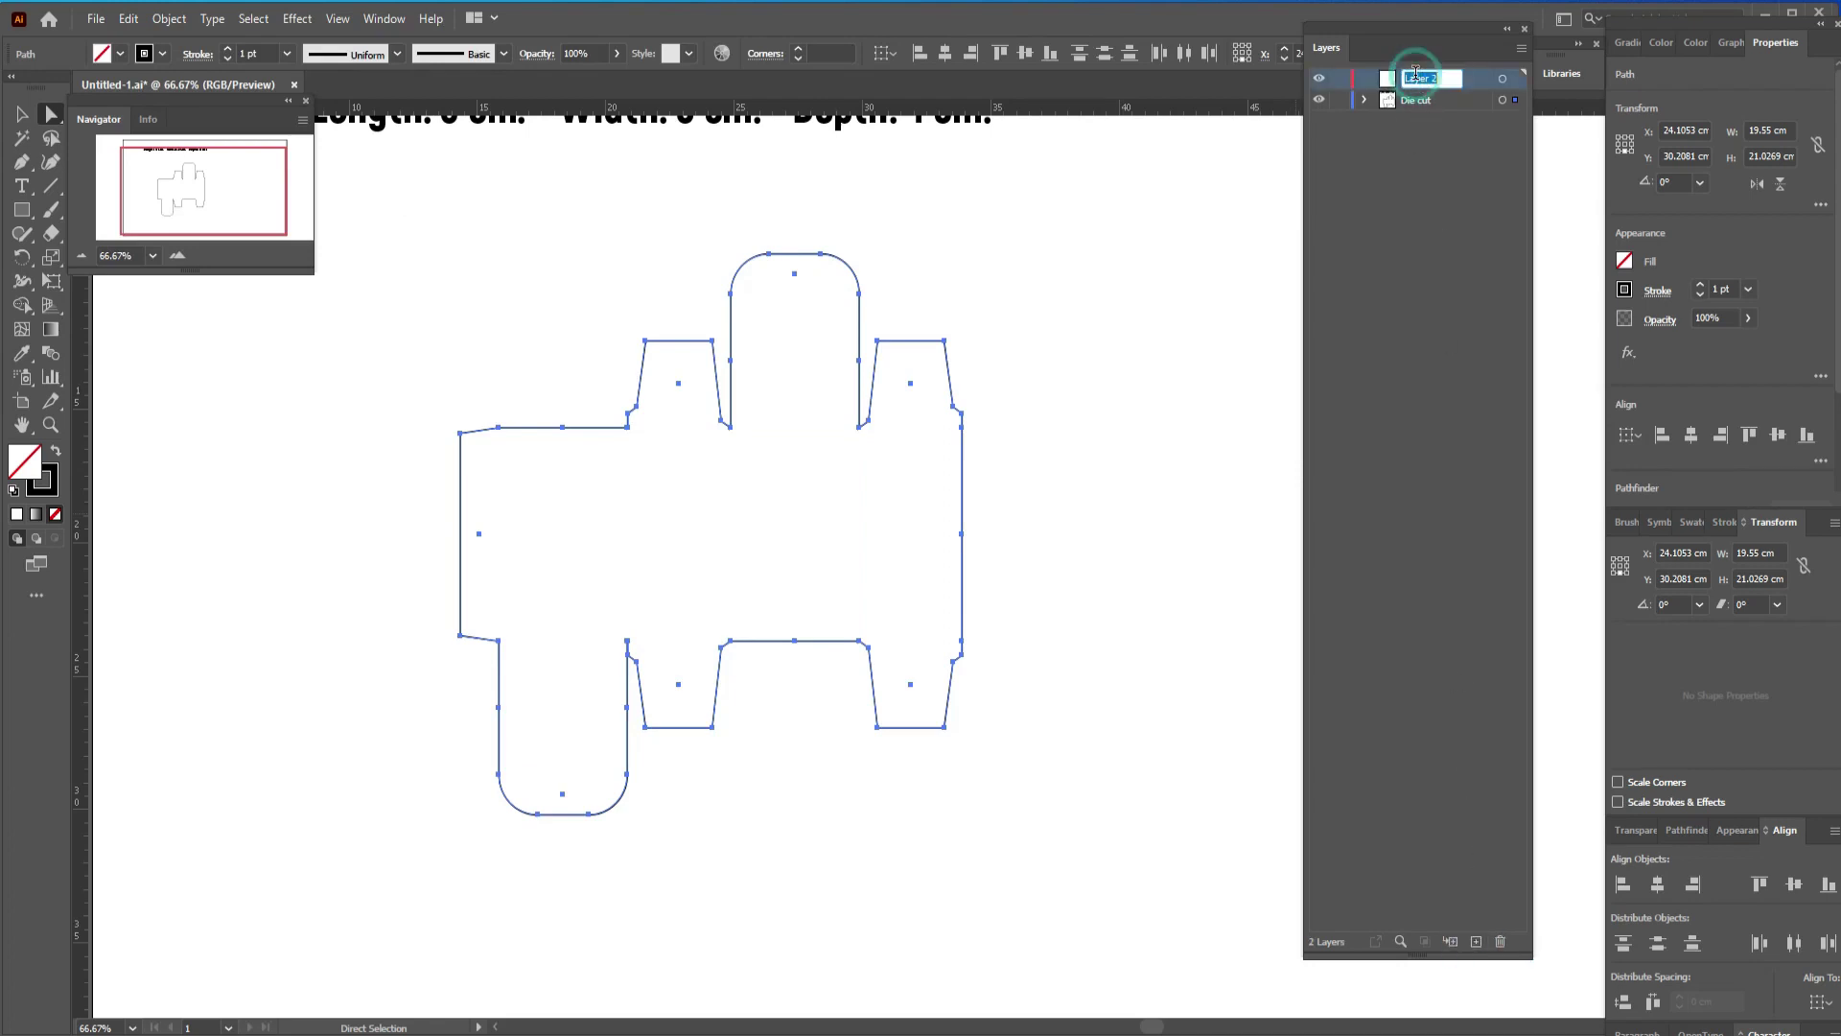
text(Cracing line)
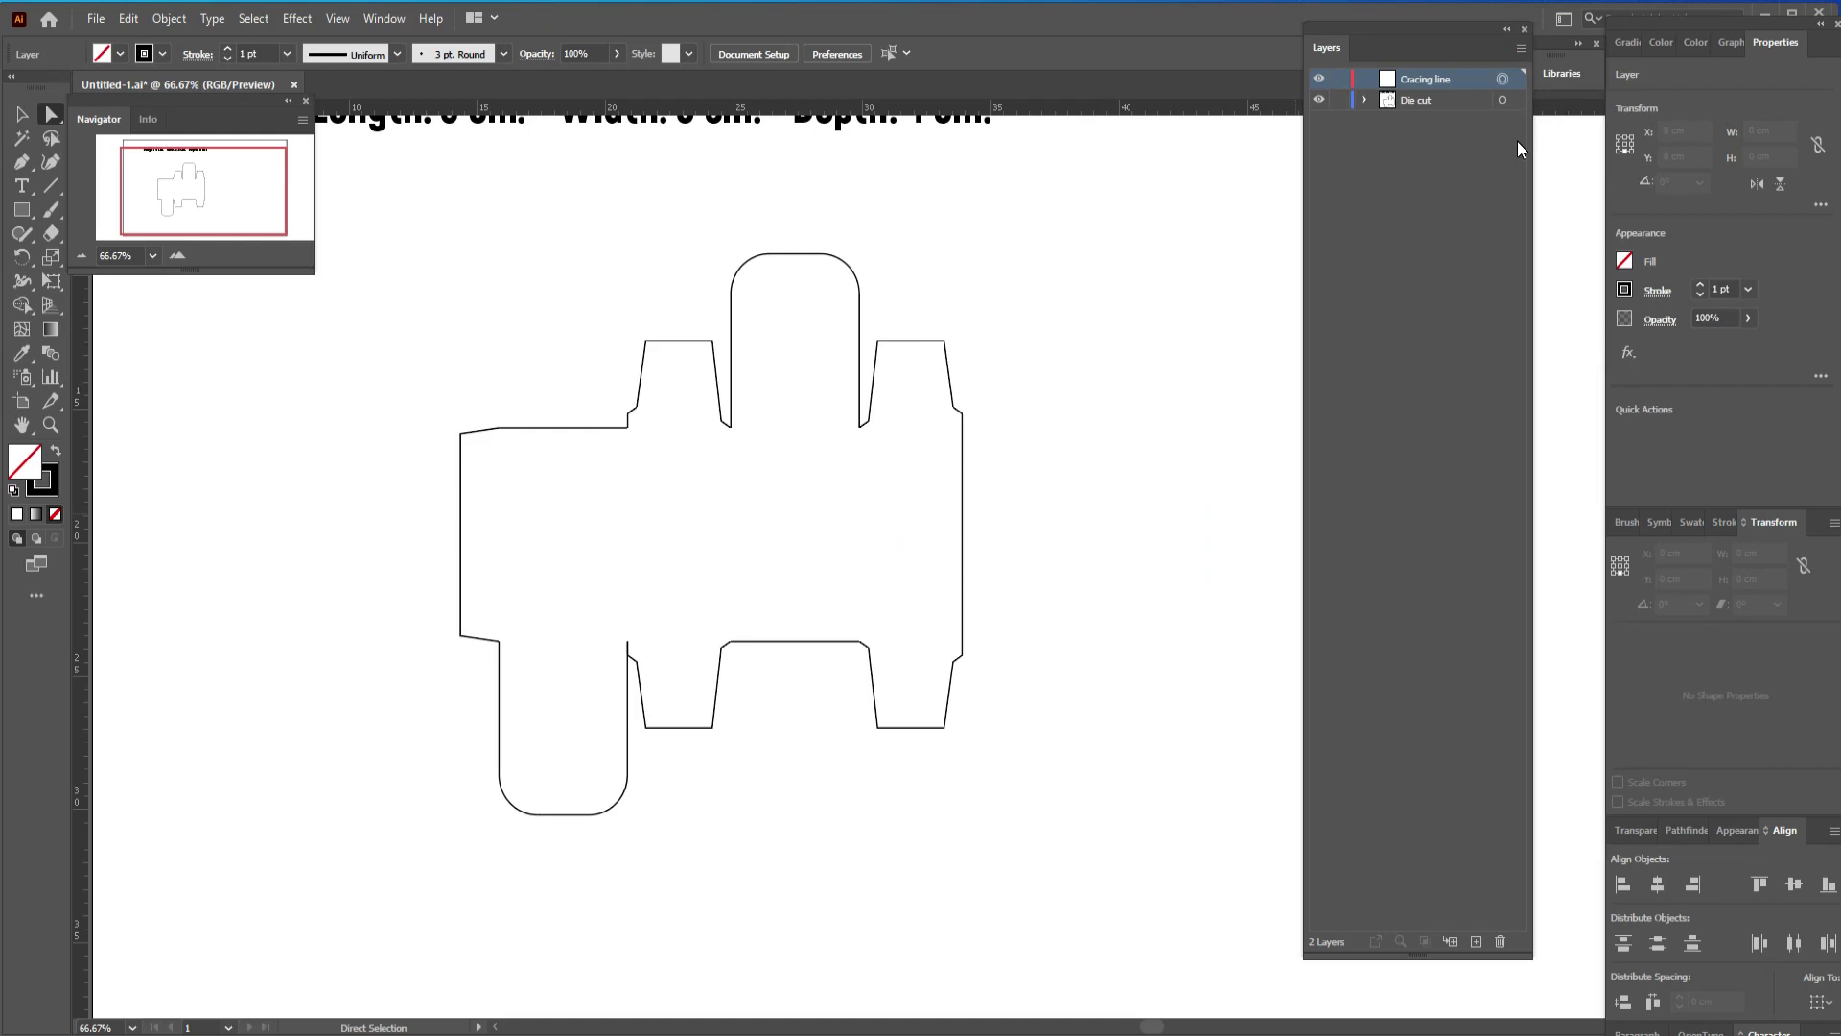
click(131, 20)
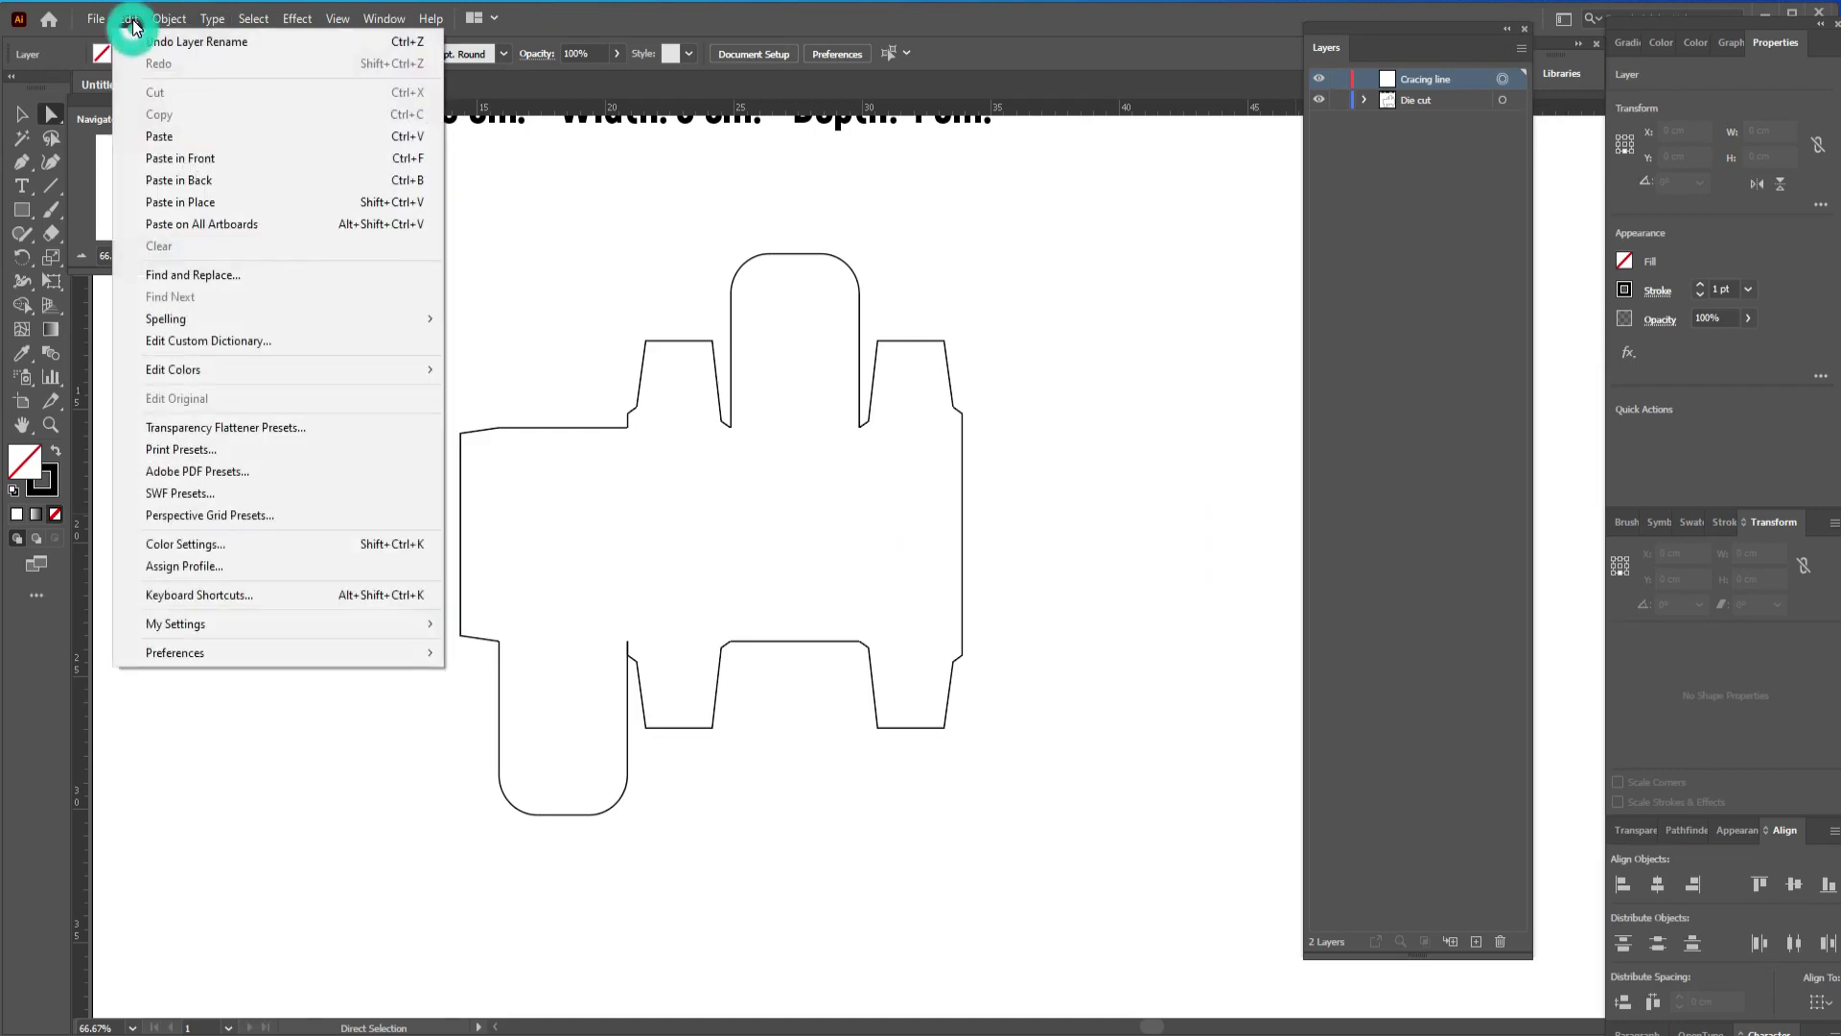
click(153, 156)
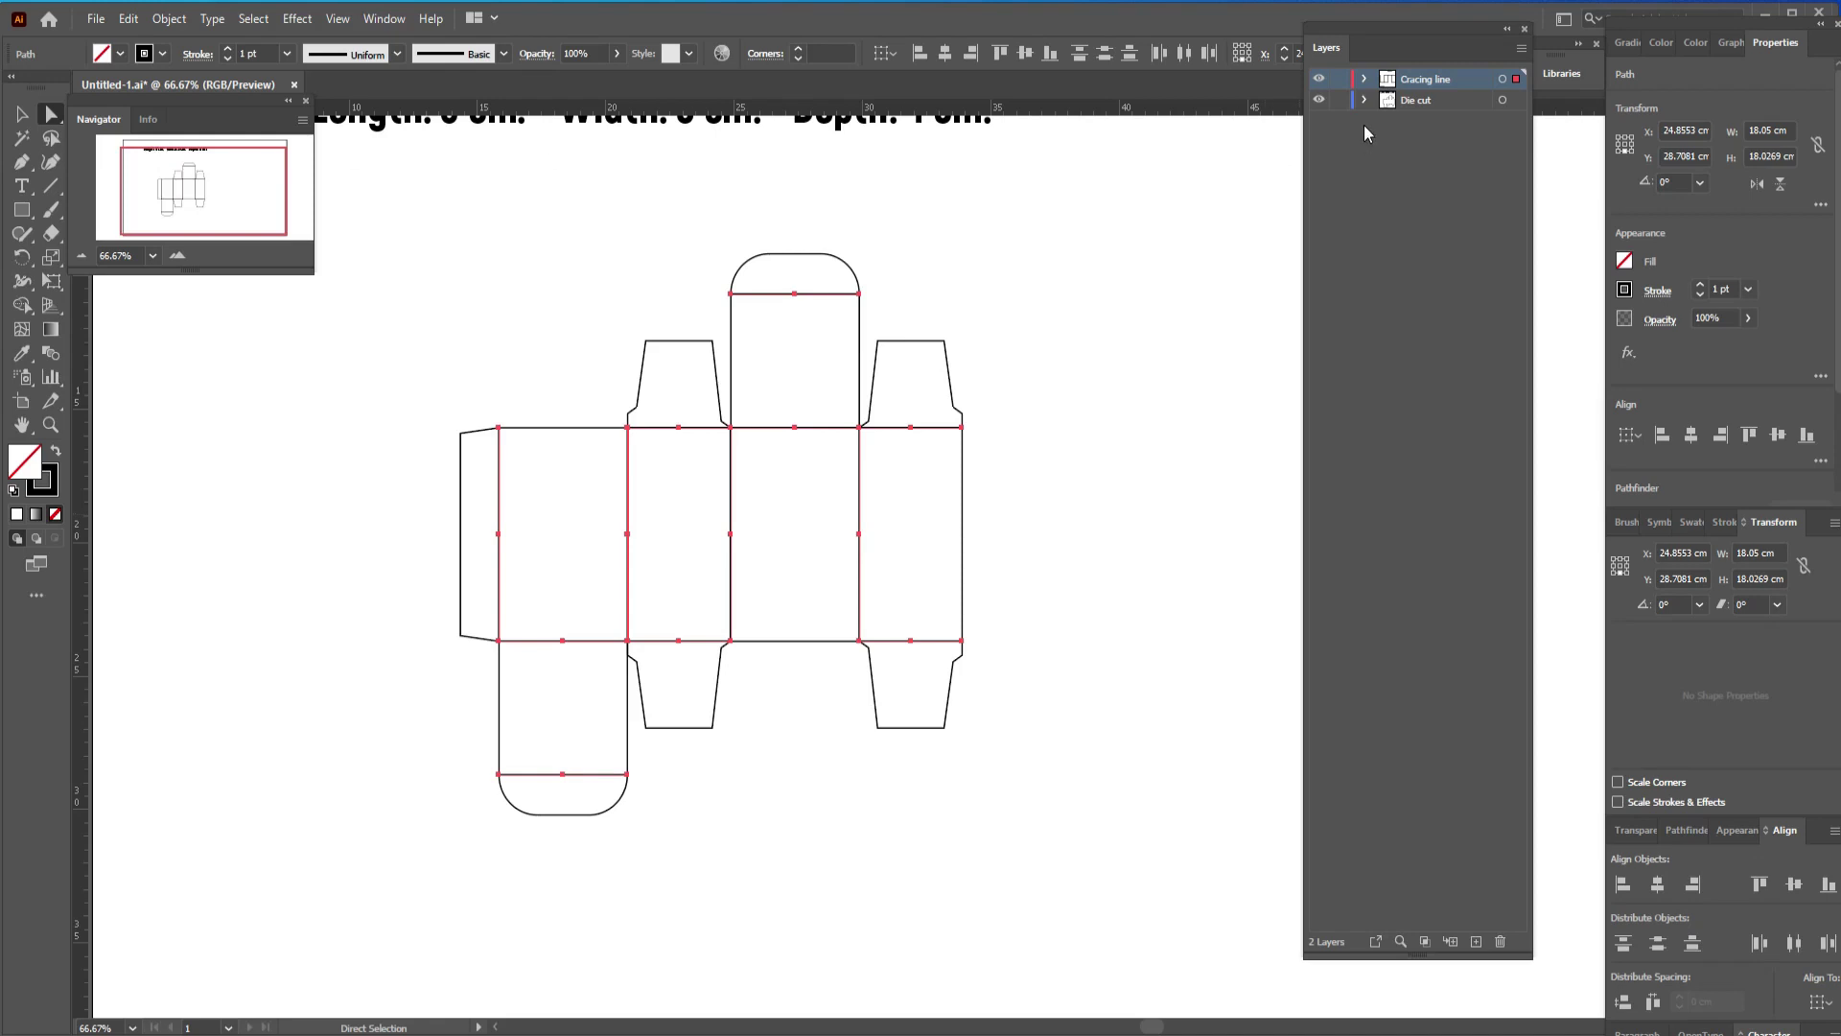
Lock the Die cut layer, then shorten the Layers panel and place it beside the box layout
click(1339, 101)
drag(1428, 55, 1318, 61)
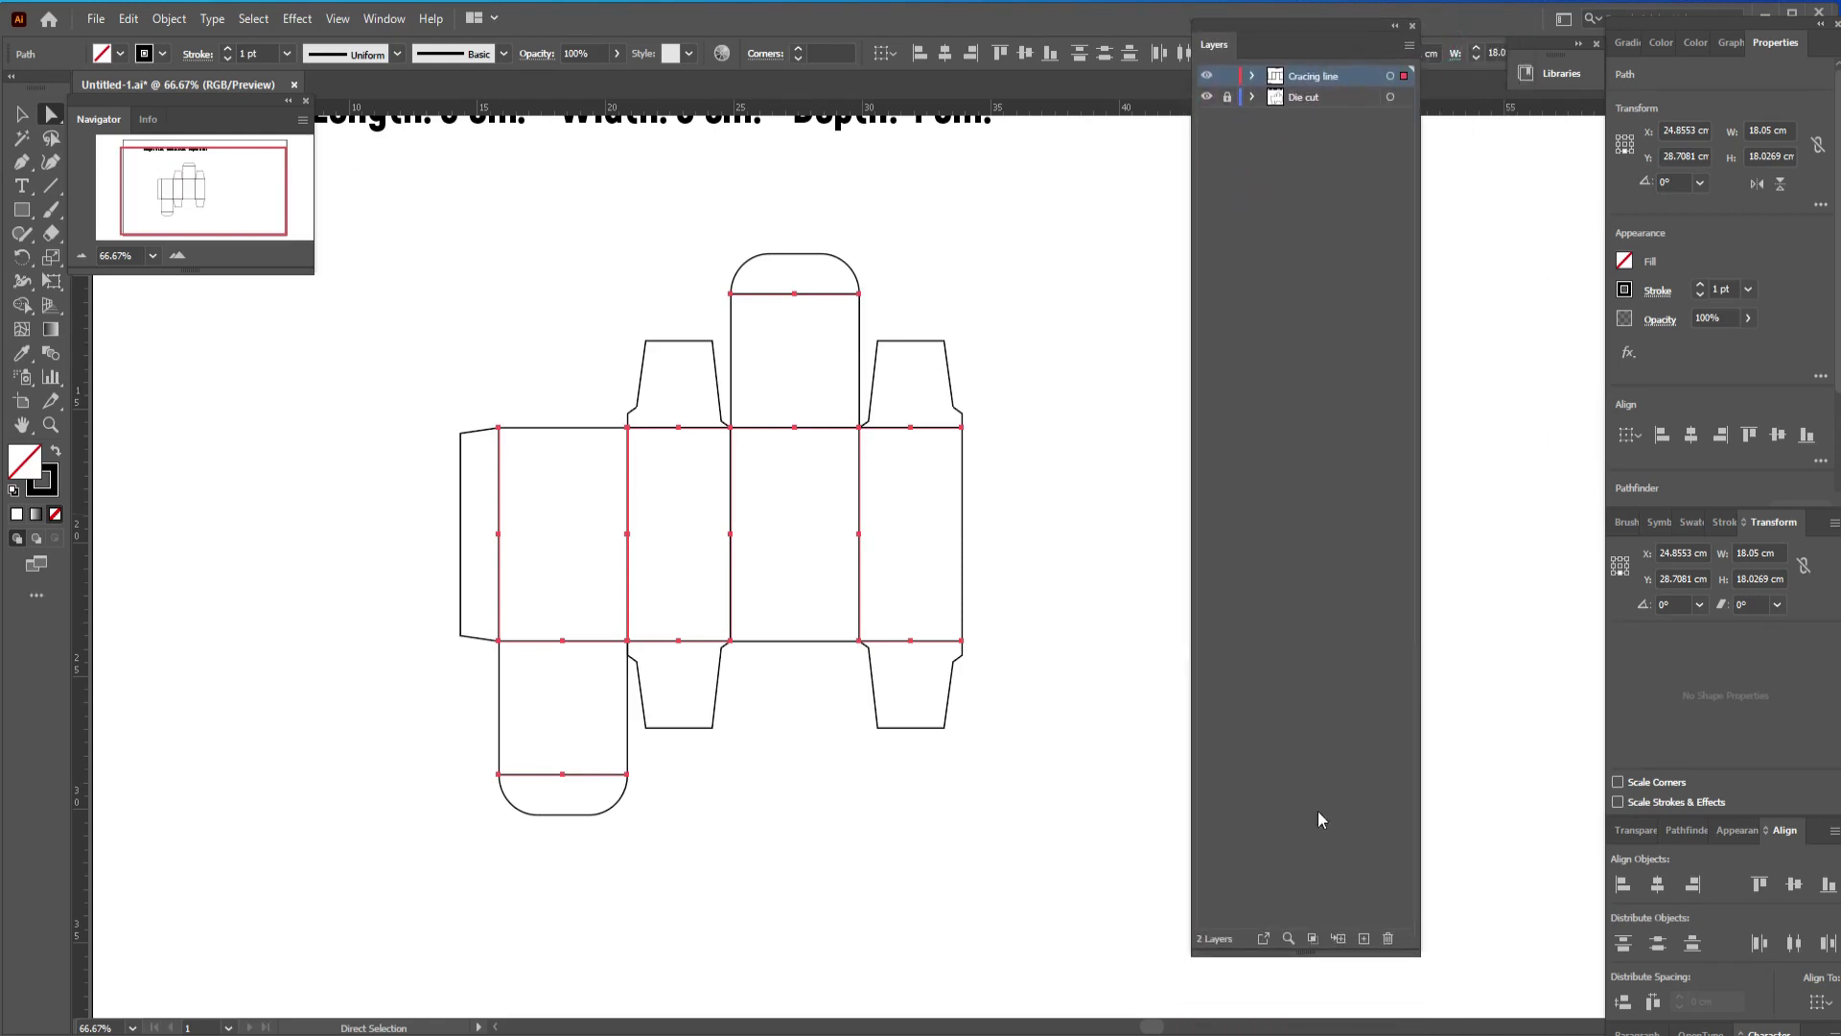
drag(1338, 949, 1326, 280)
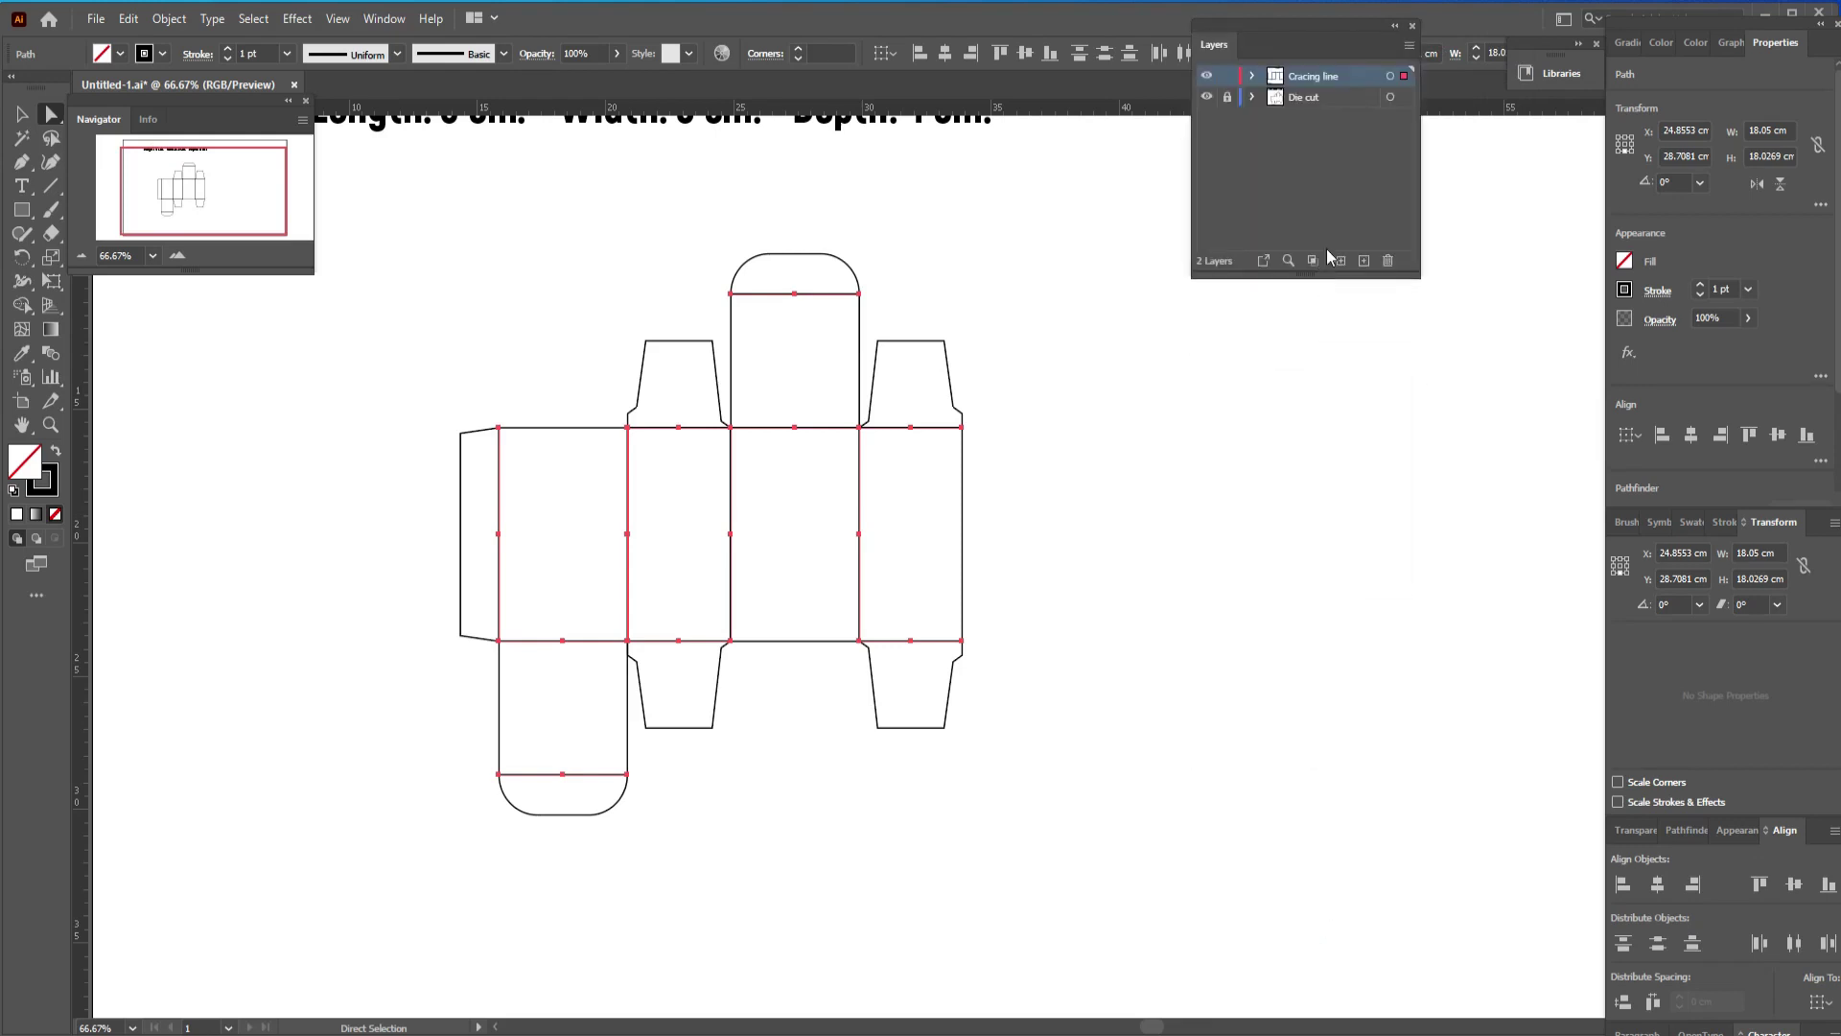
drag(1295, 29, 1267, 280)
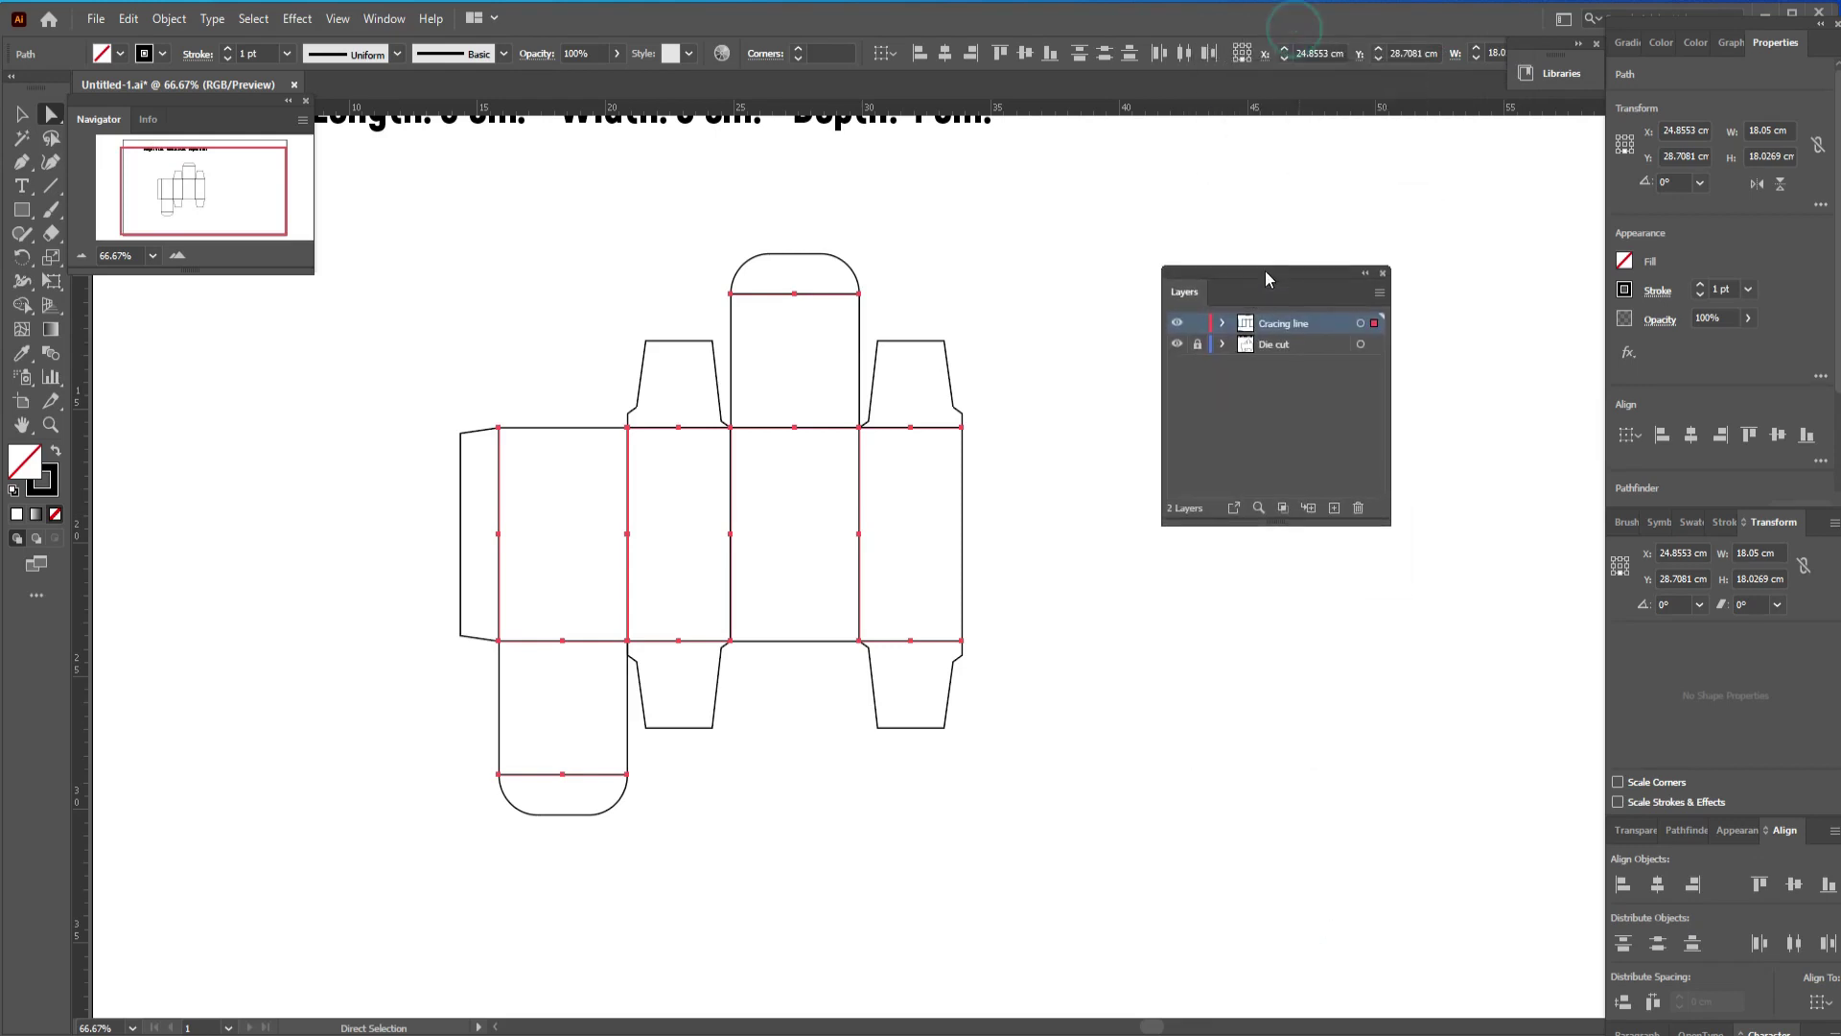
click(1195, 349)
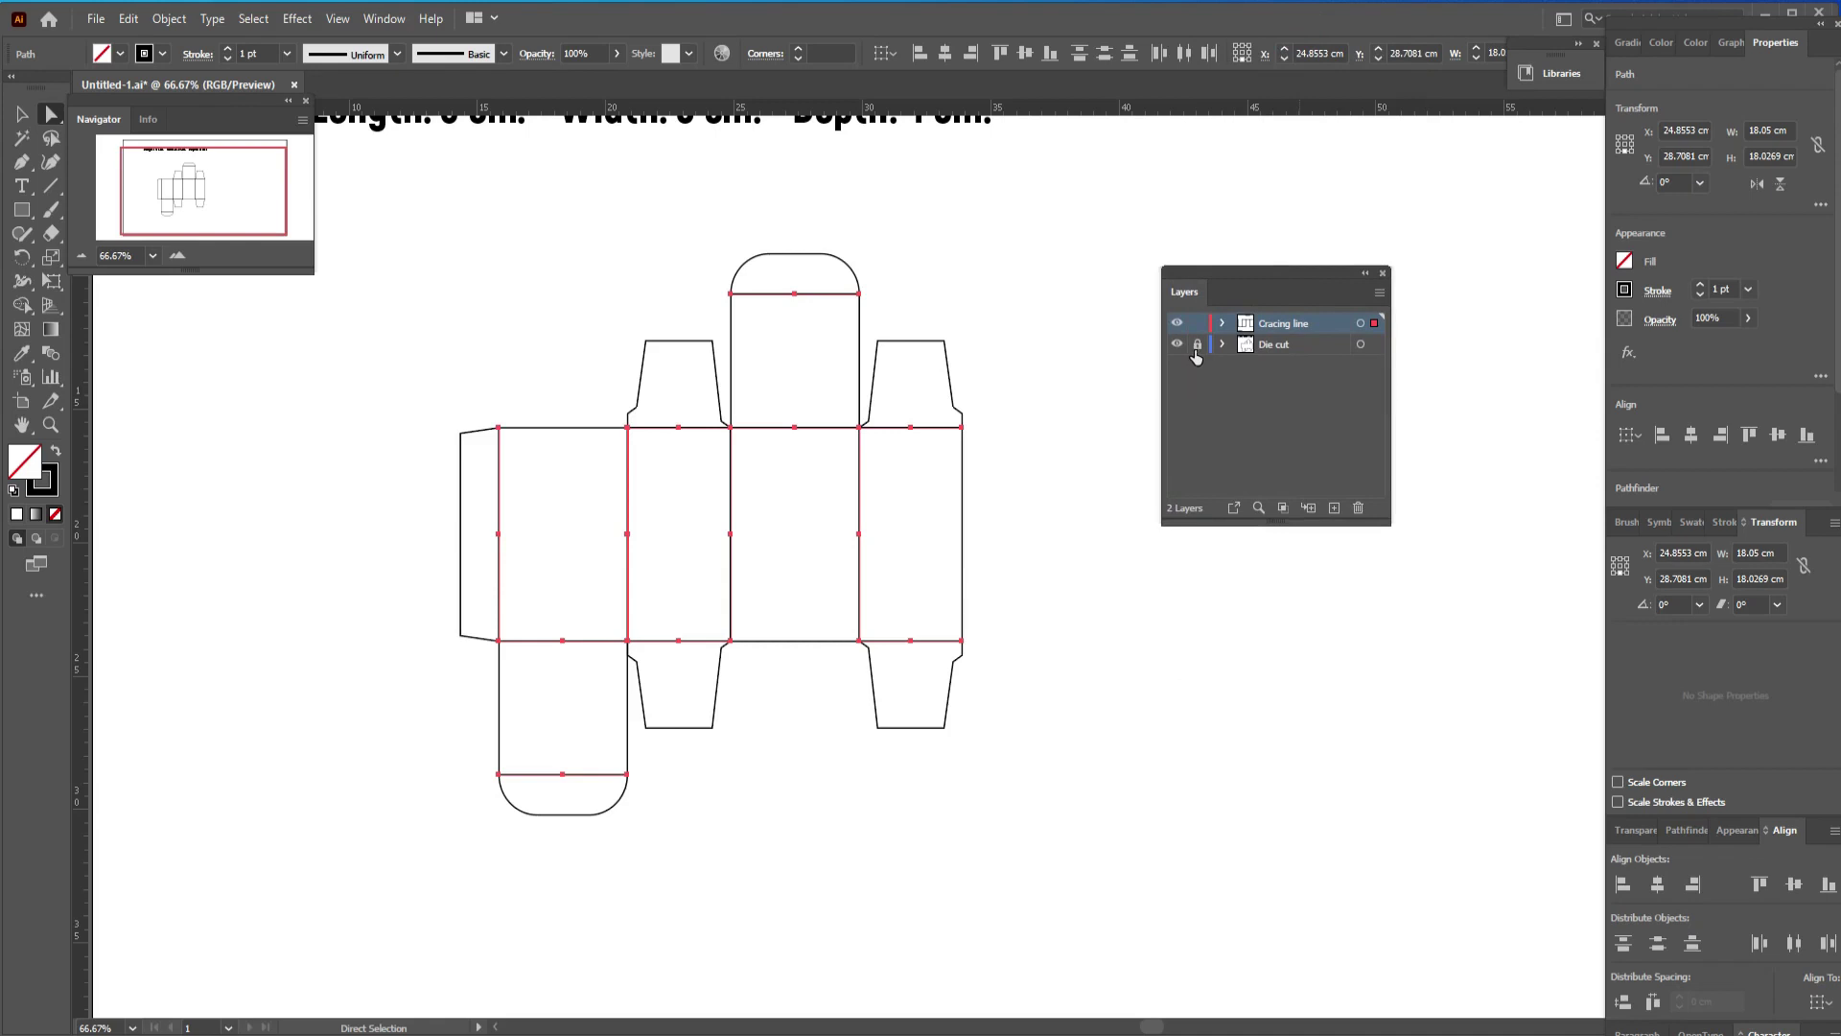
Float the Stroke panel below the Layers panel and make the fold lines dashed with a 6 pt dash
click(381, 19)
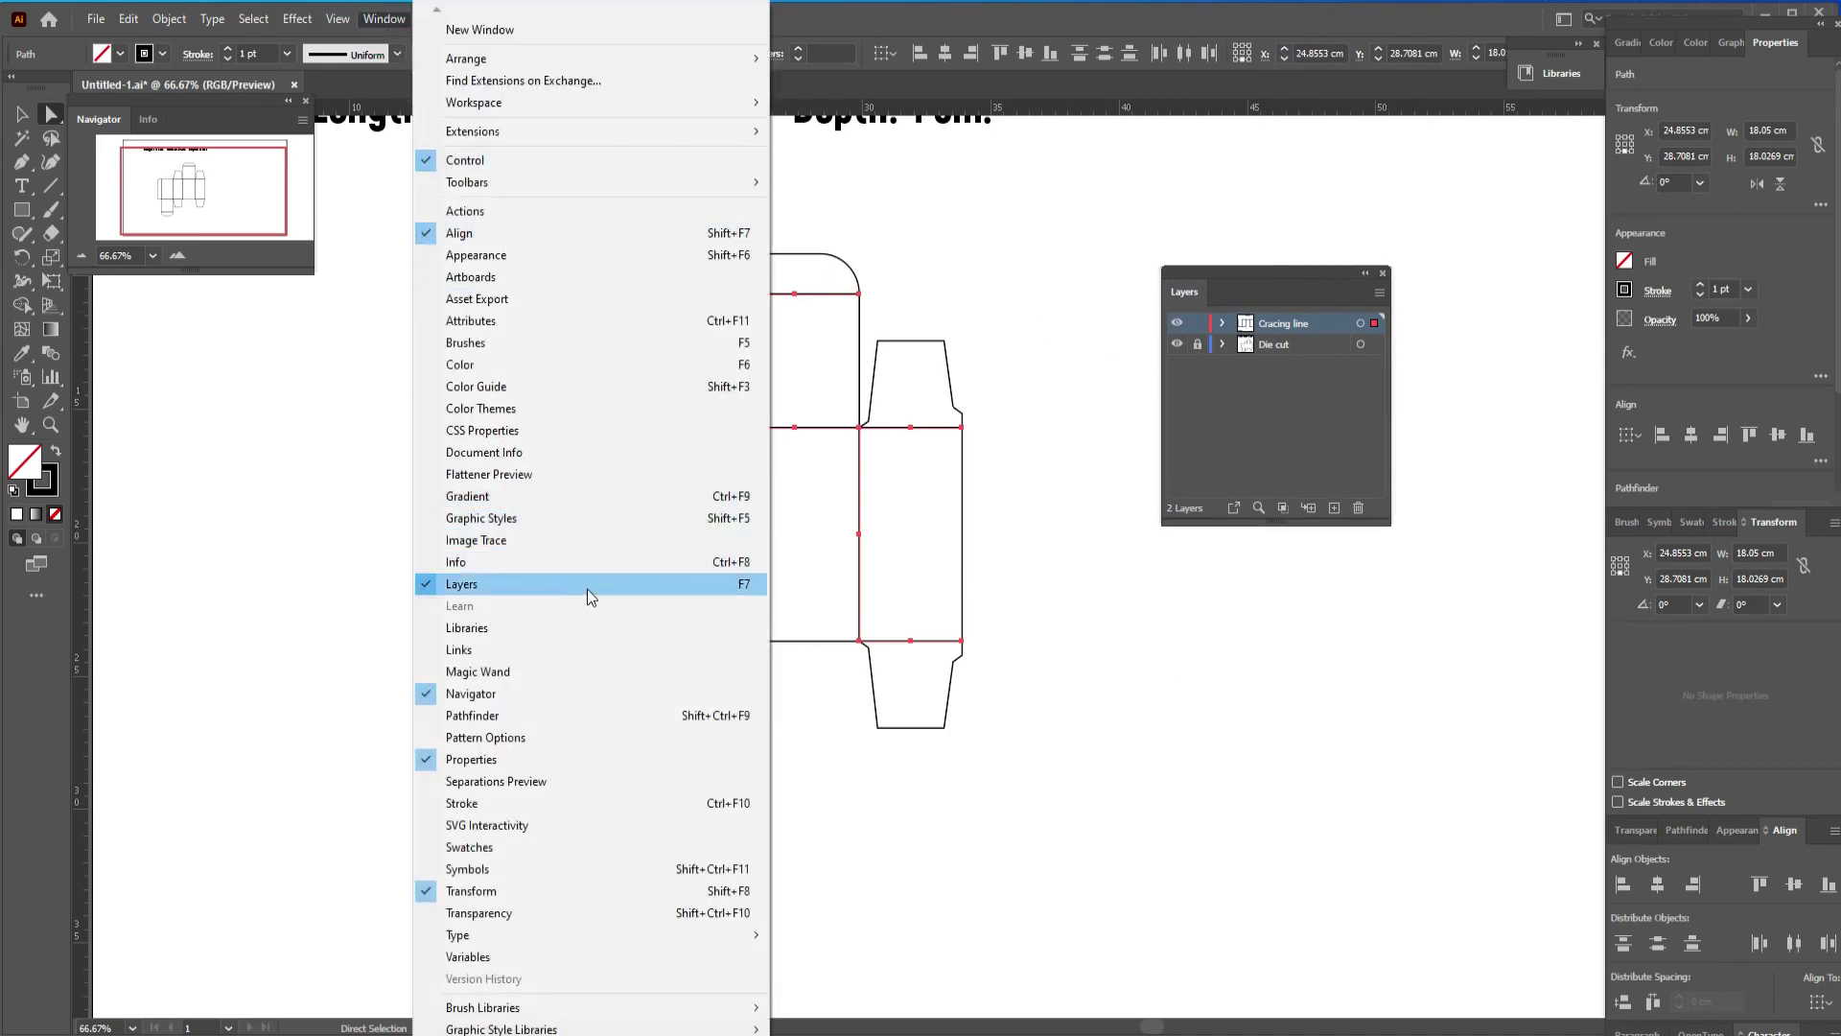
click(517, 800)
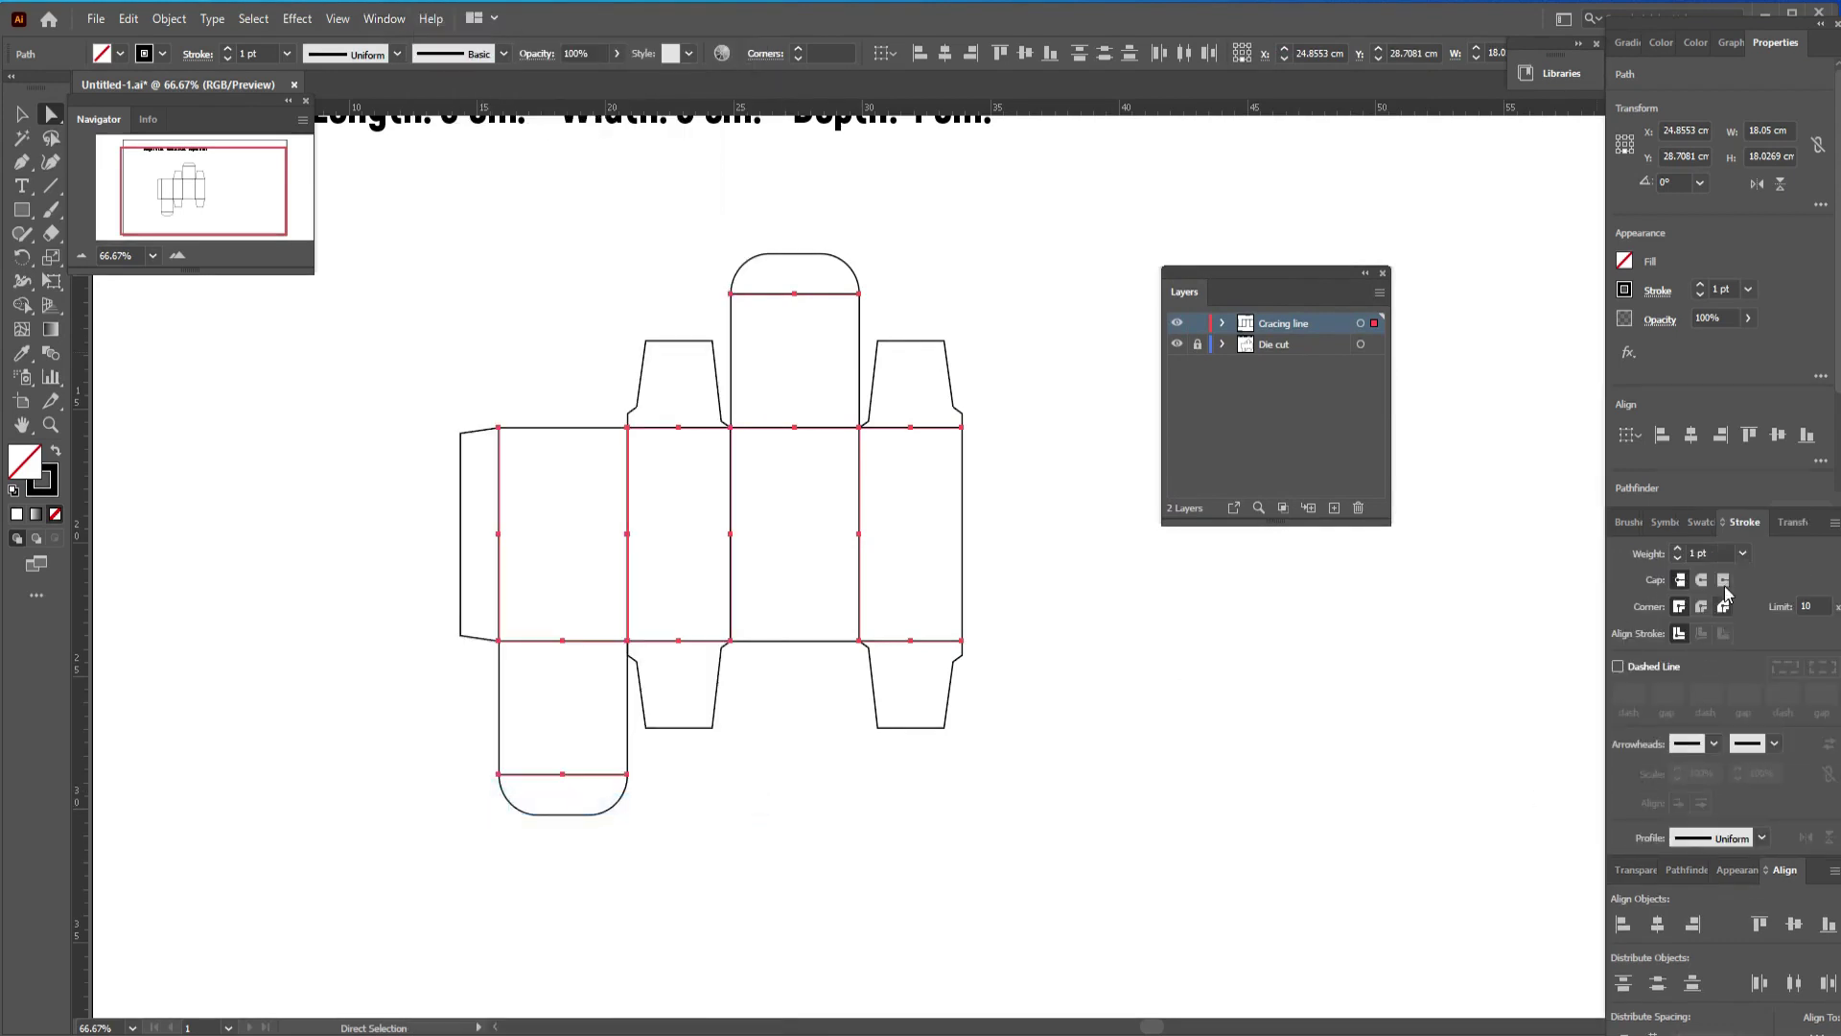
drag(1743, 525, 1194, 578)
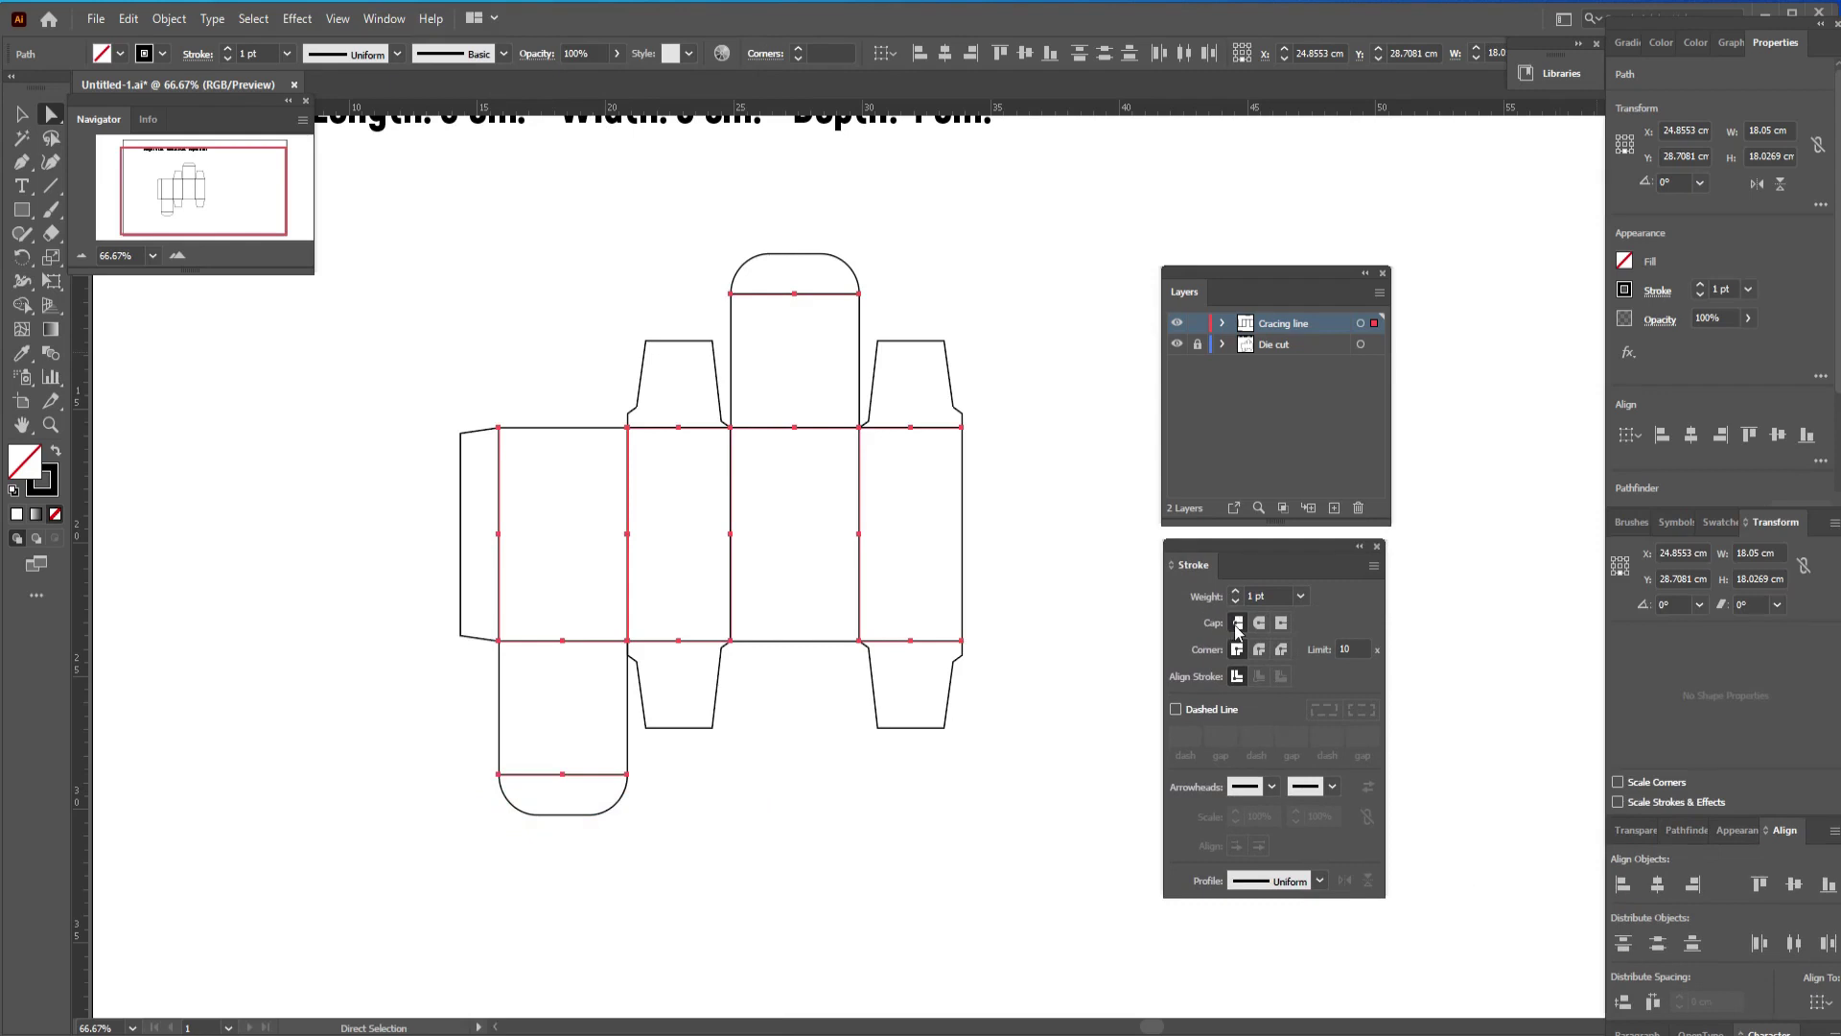
click(1176, 709)
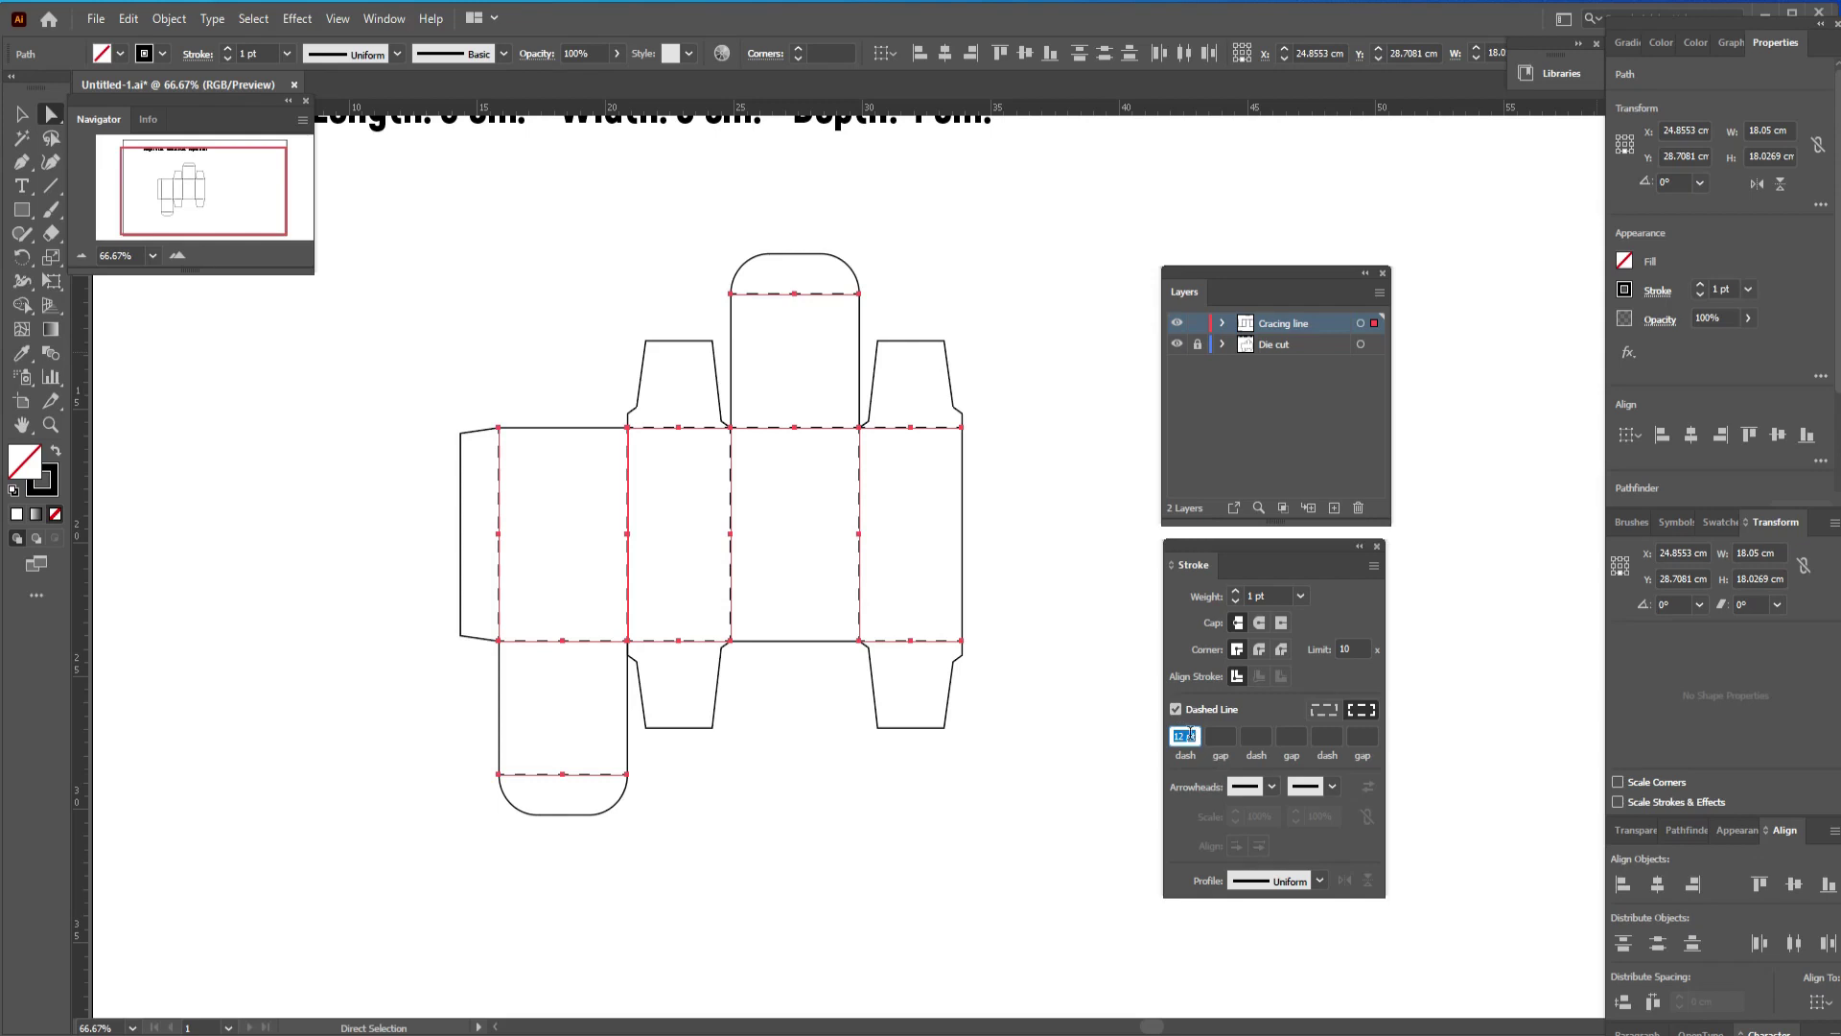
drag(1188, 736, 1143, 737)
text(6)
key(Return)
Set the fold lines' stroke colour to #F97A7A, then dock the Stroke panel beside Transform and deselect the lines
click(55, 476)
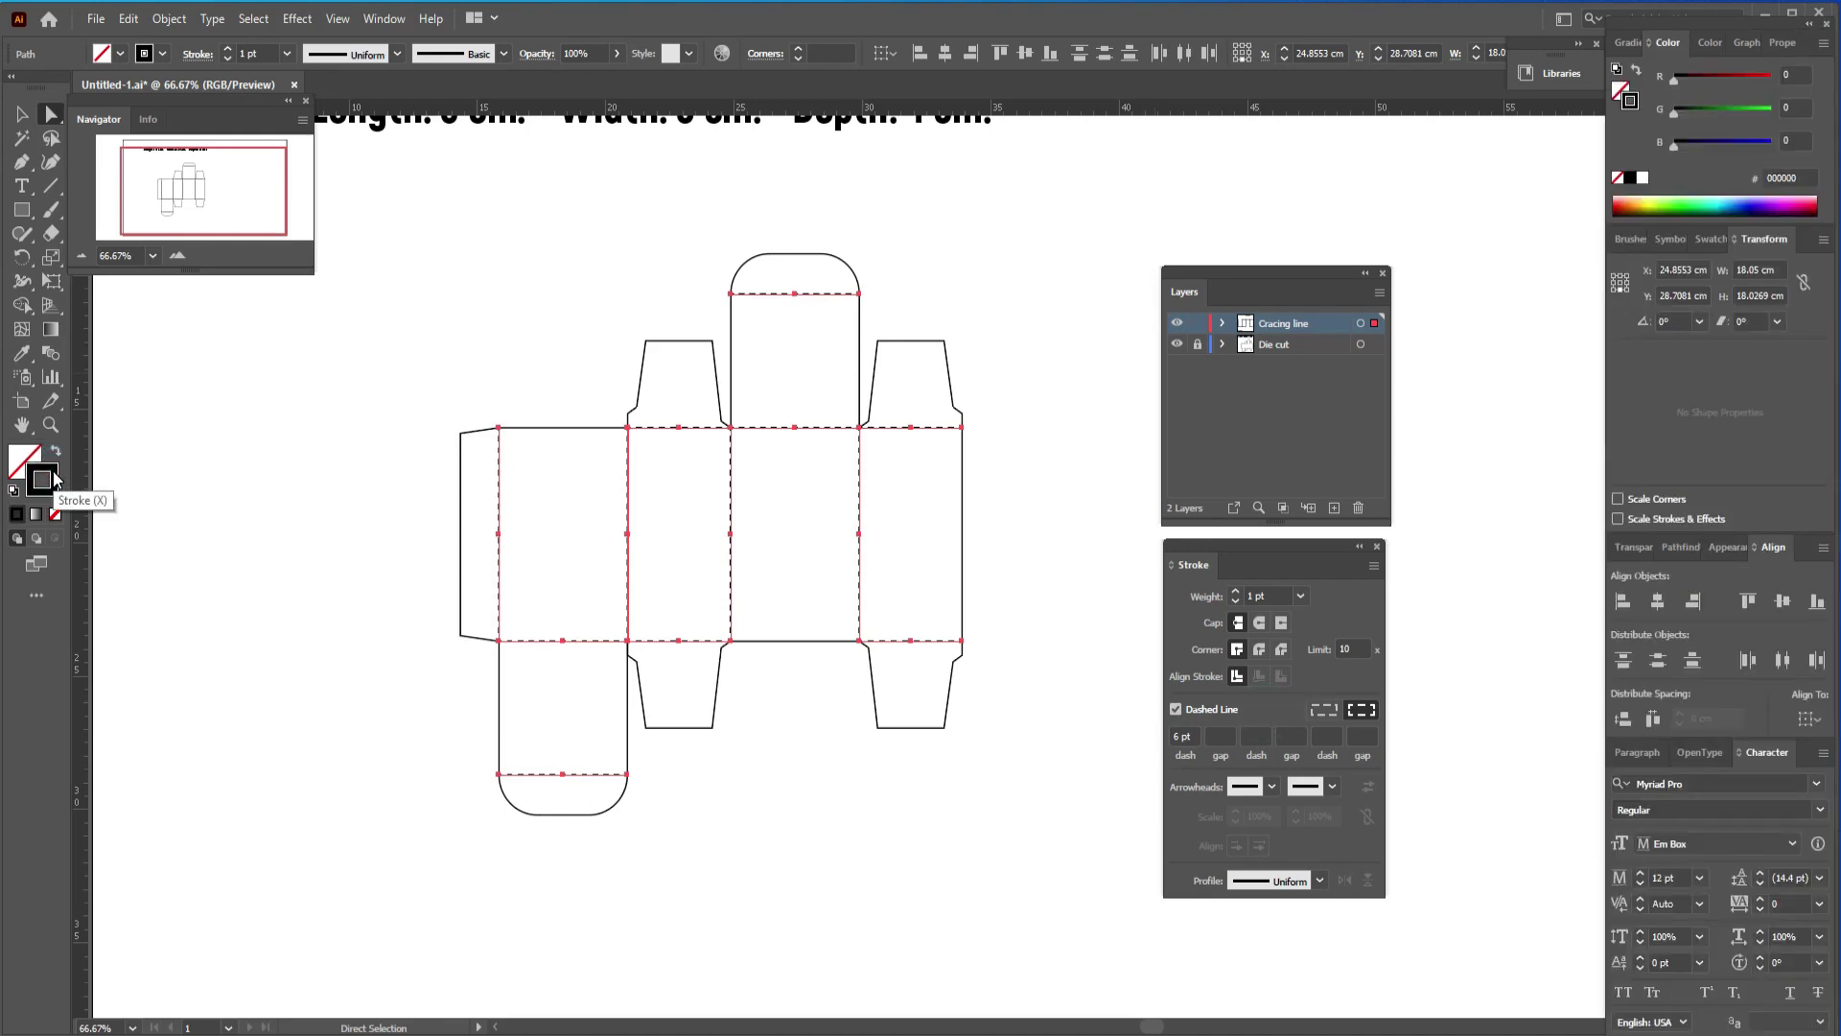
double_click(42, 478)
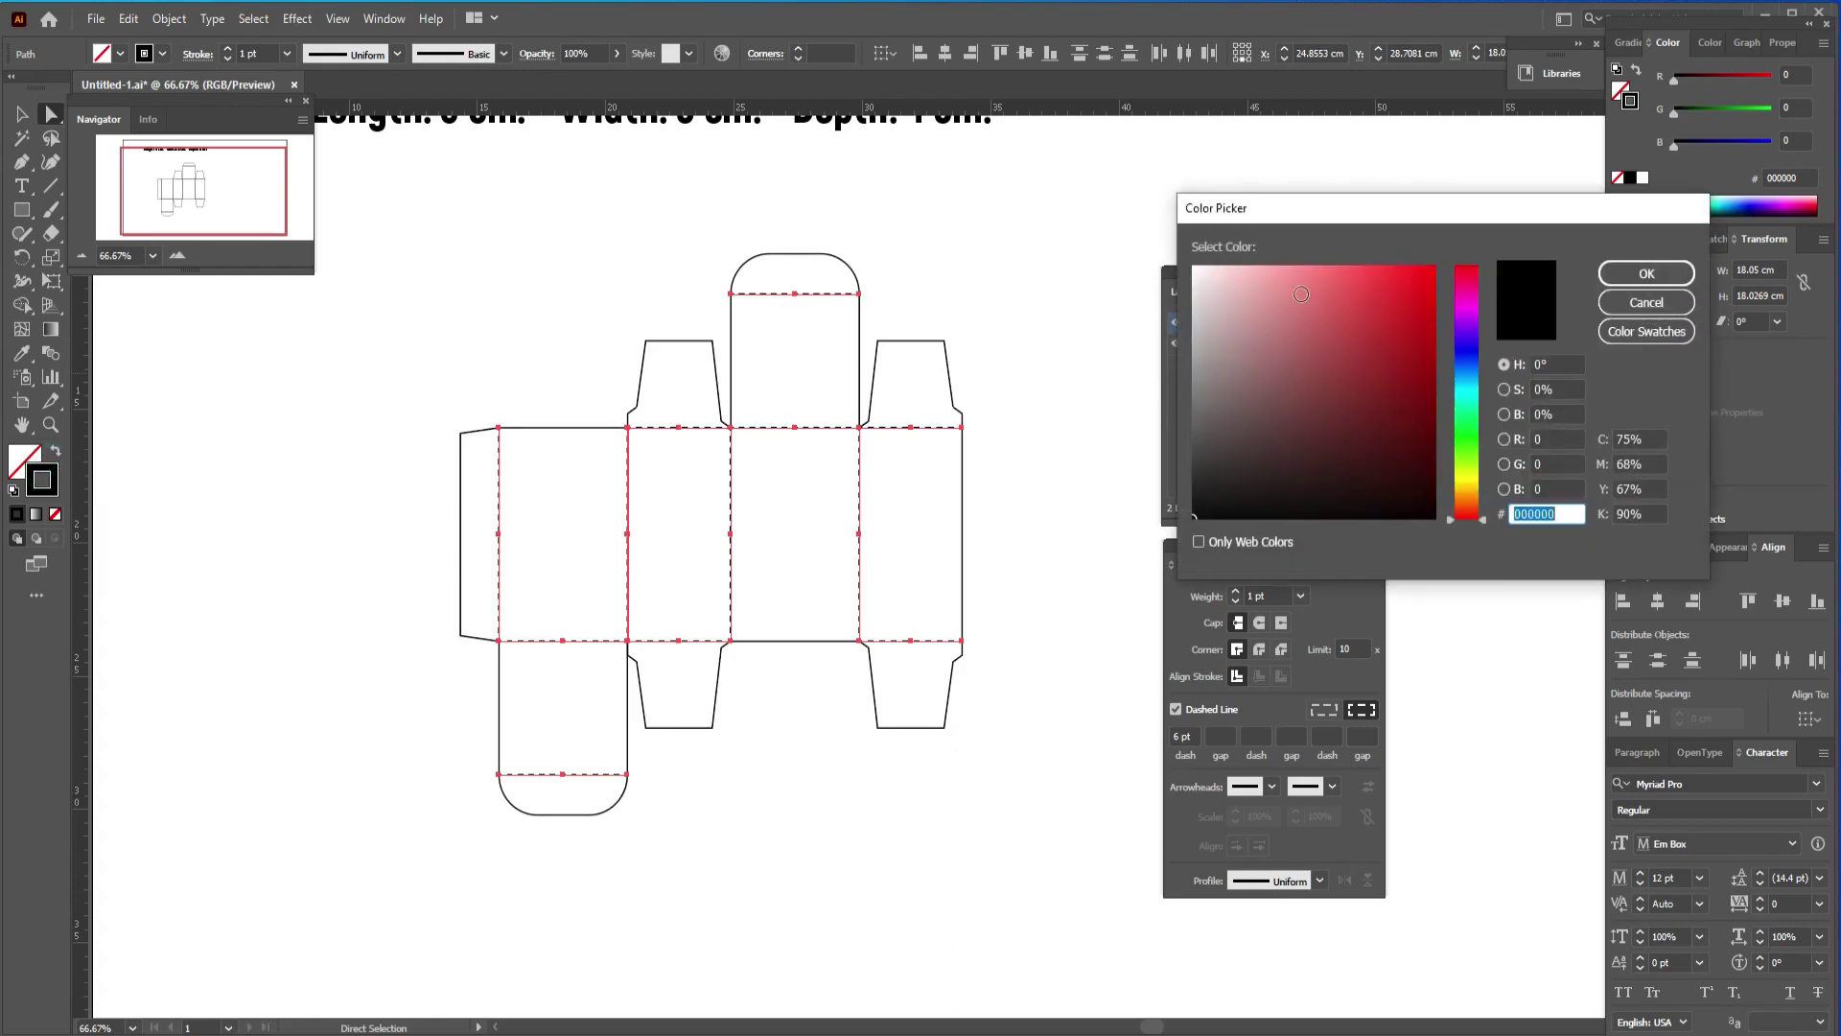
click(1315, 283)
click(1317, 271)
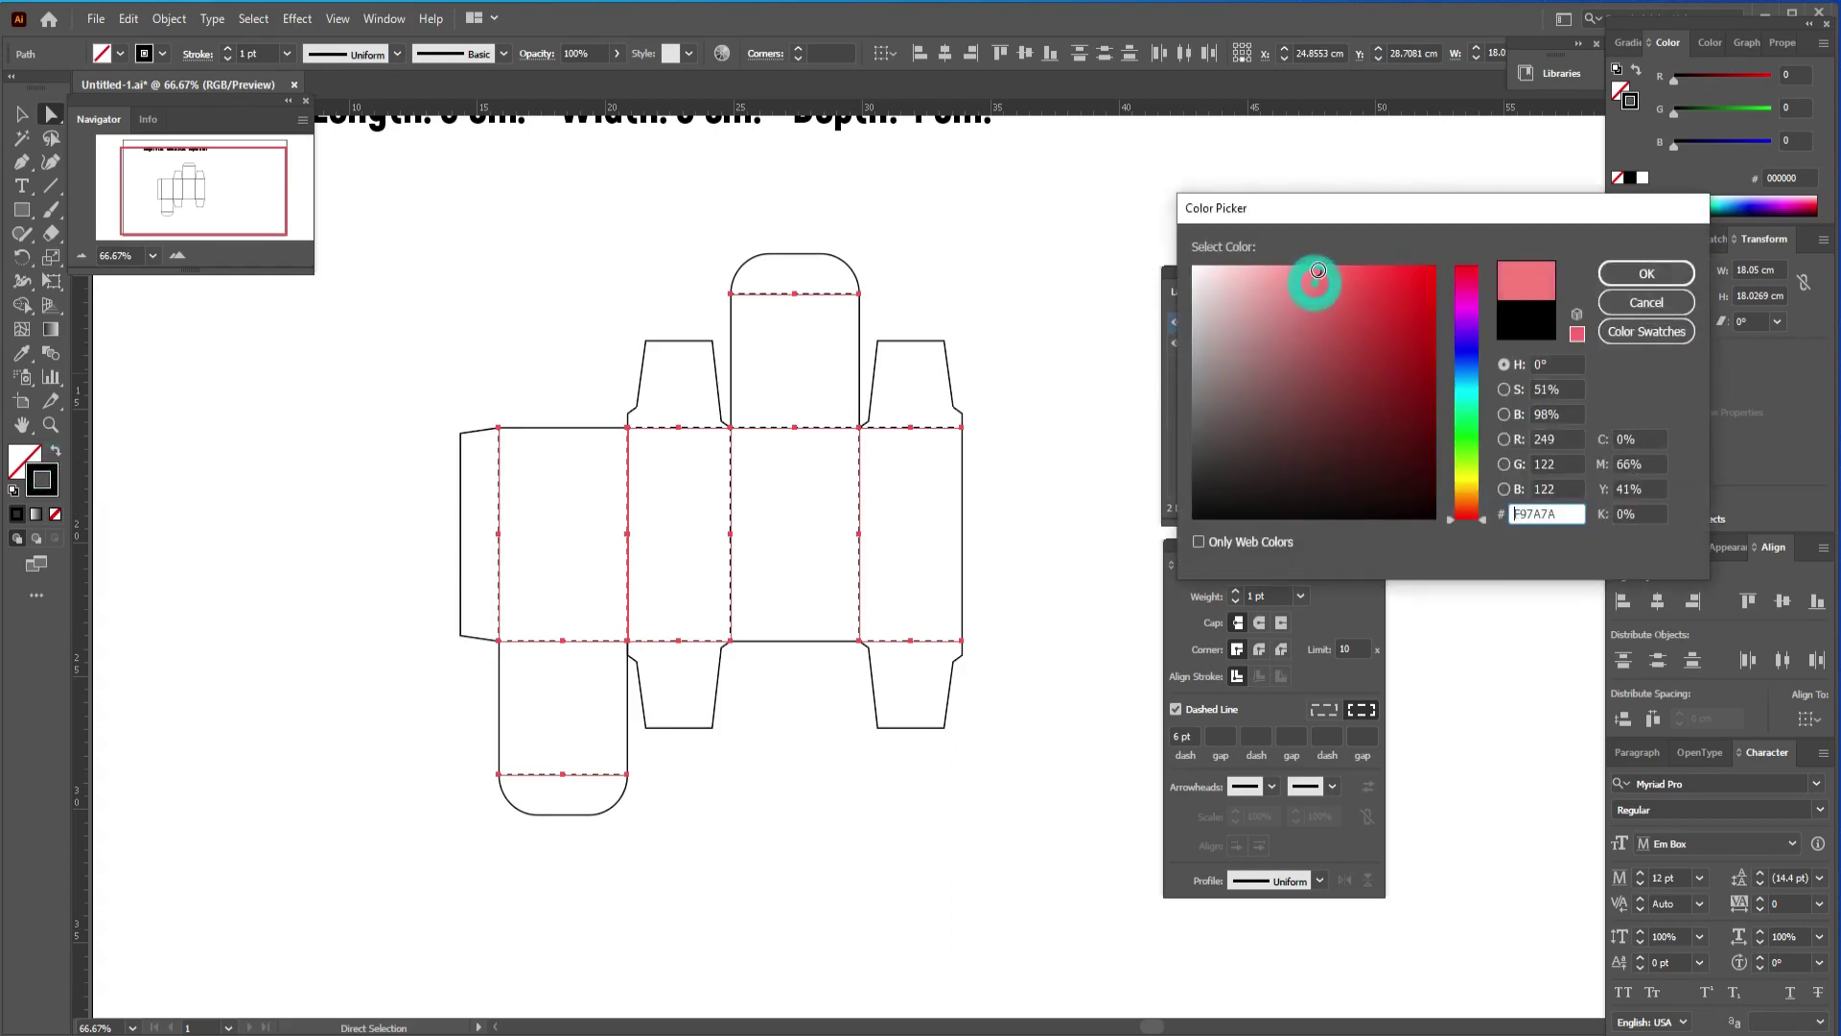
click(1645, 275)
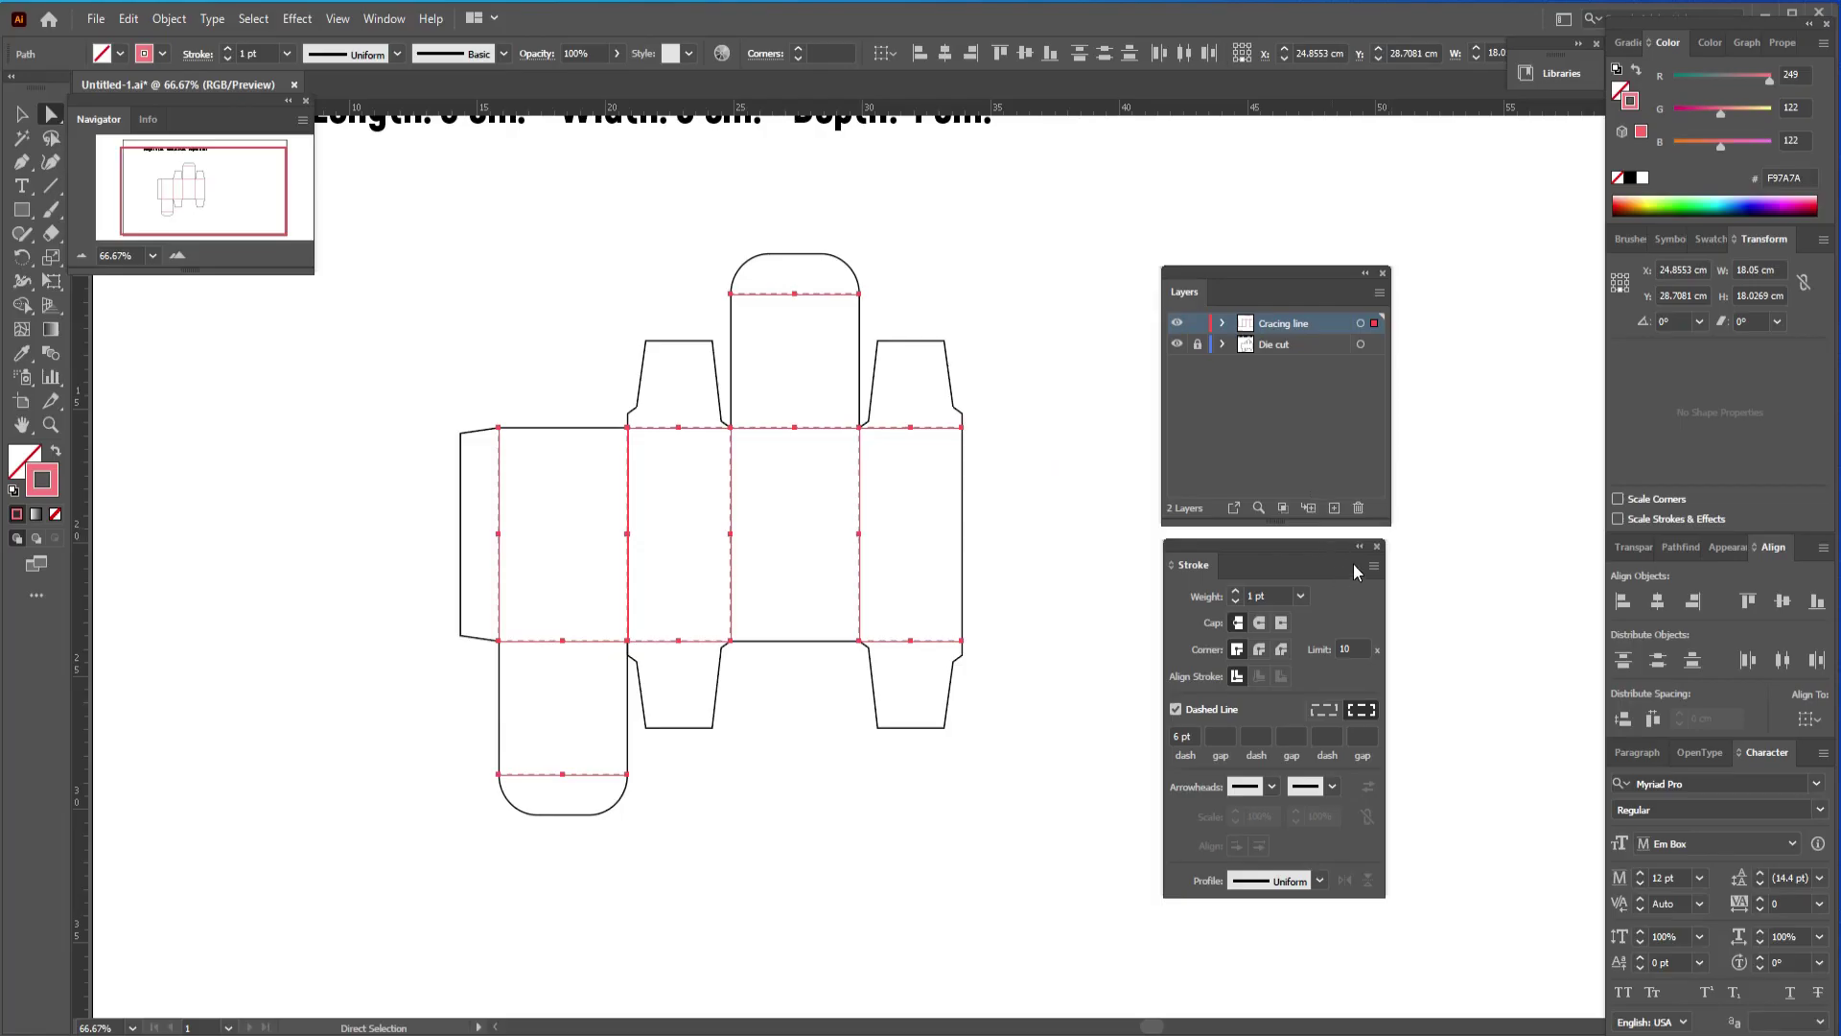
mouse_move(1300, 539)
mouse_down()
mouse_move(1331, 550)
mouse_move(1613, 481)
mouse_move(1836, 303)
mouse_move(1813, 248)
mouse_up()
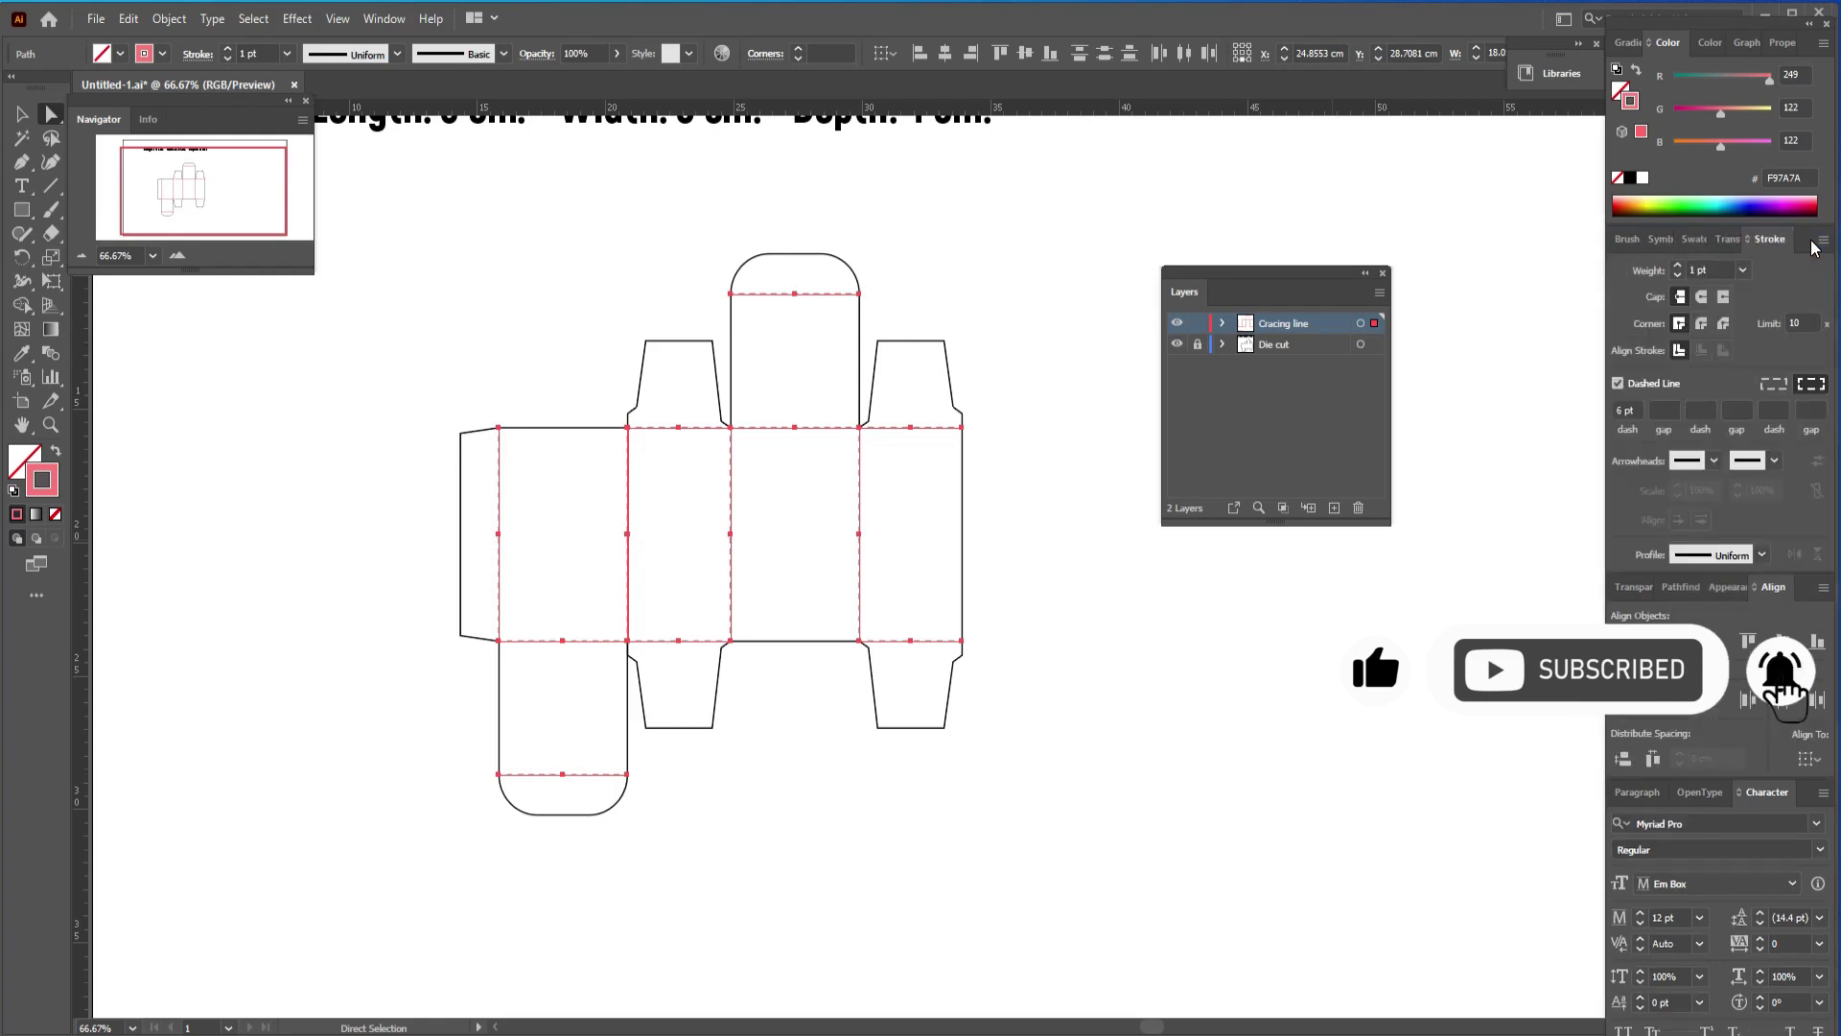
click(1064, 532)
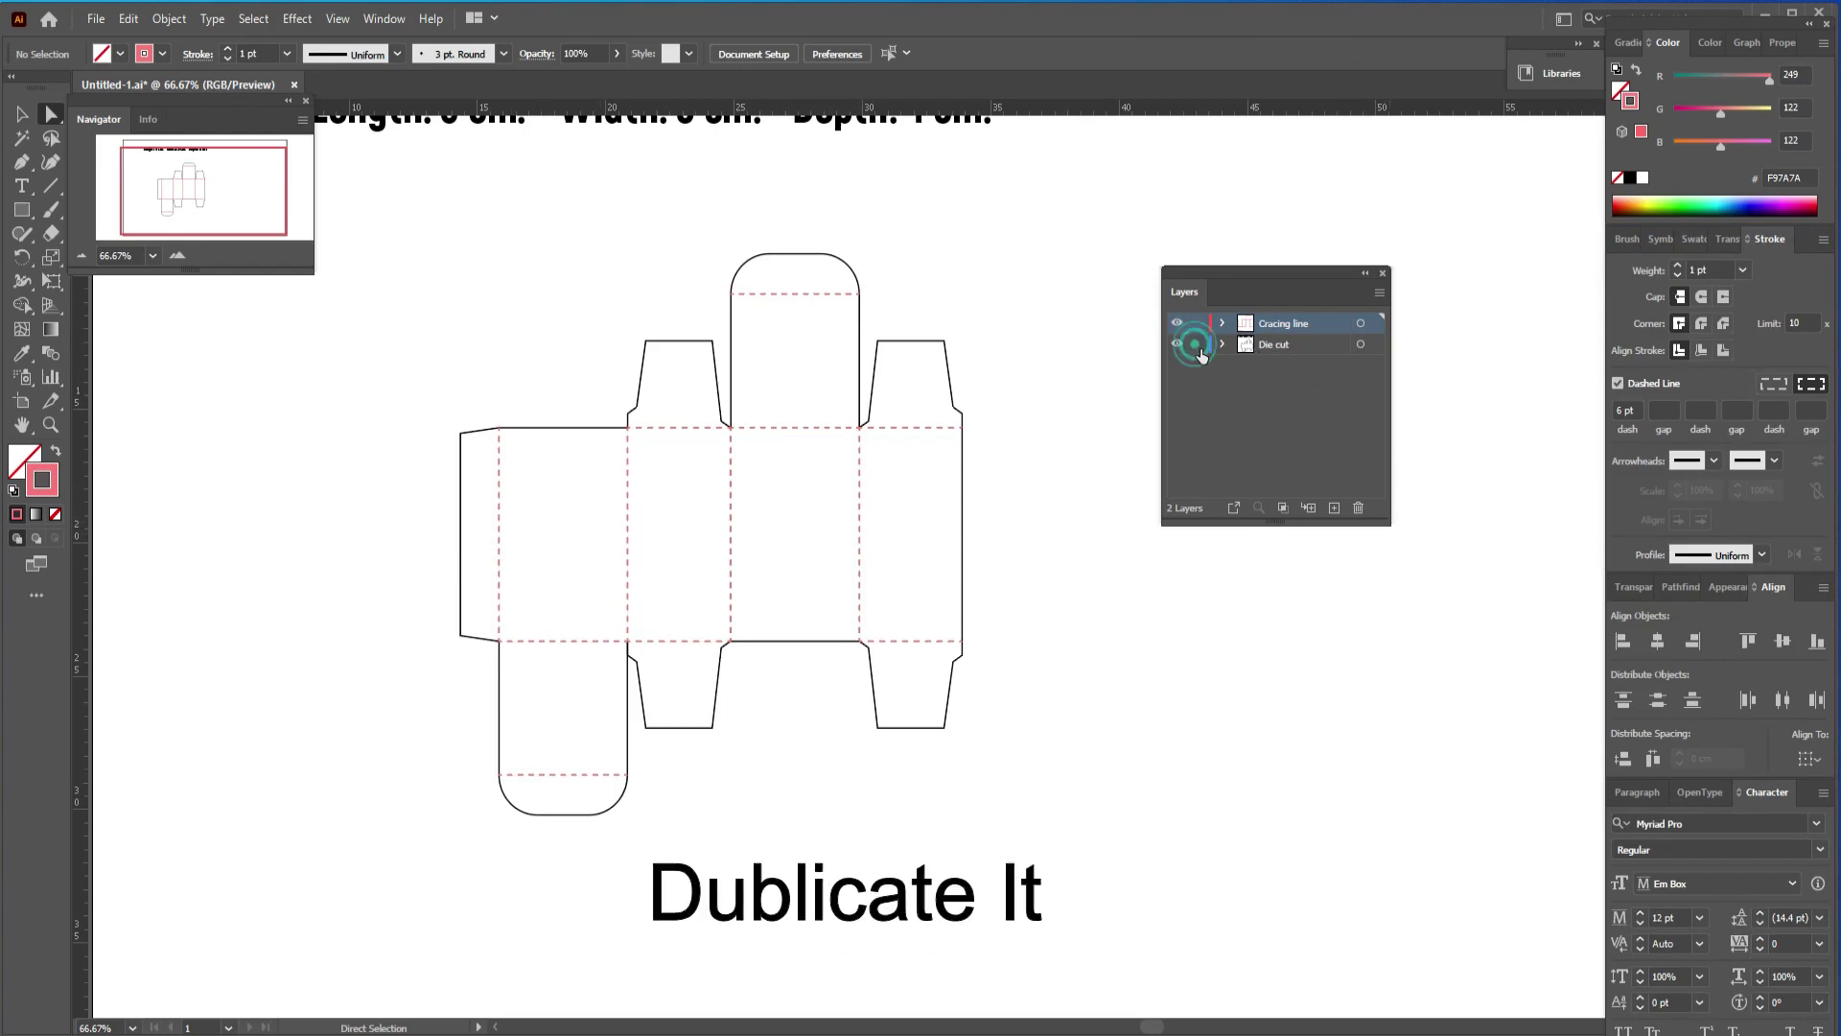
Duplicate the unlocked Die cut layer and place the original directly above its copy
click(1273, 345)
drag(1266, 352, 1335, 507)
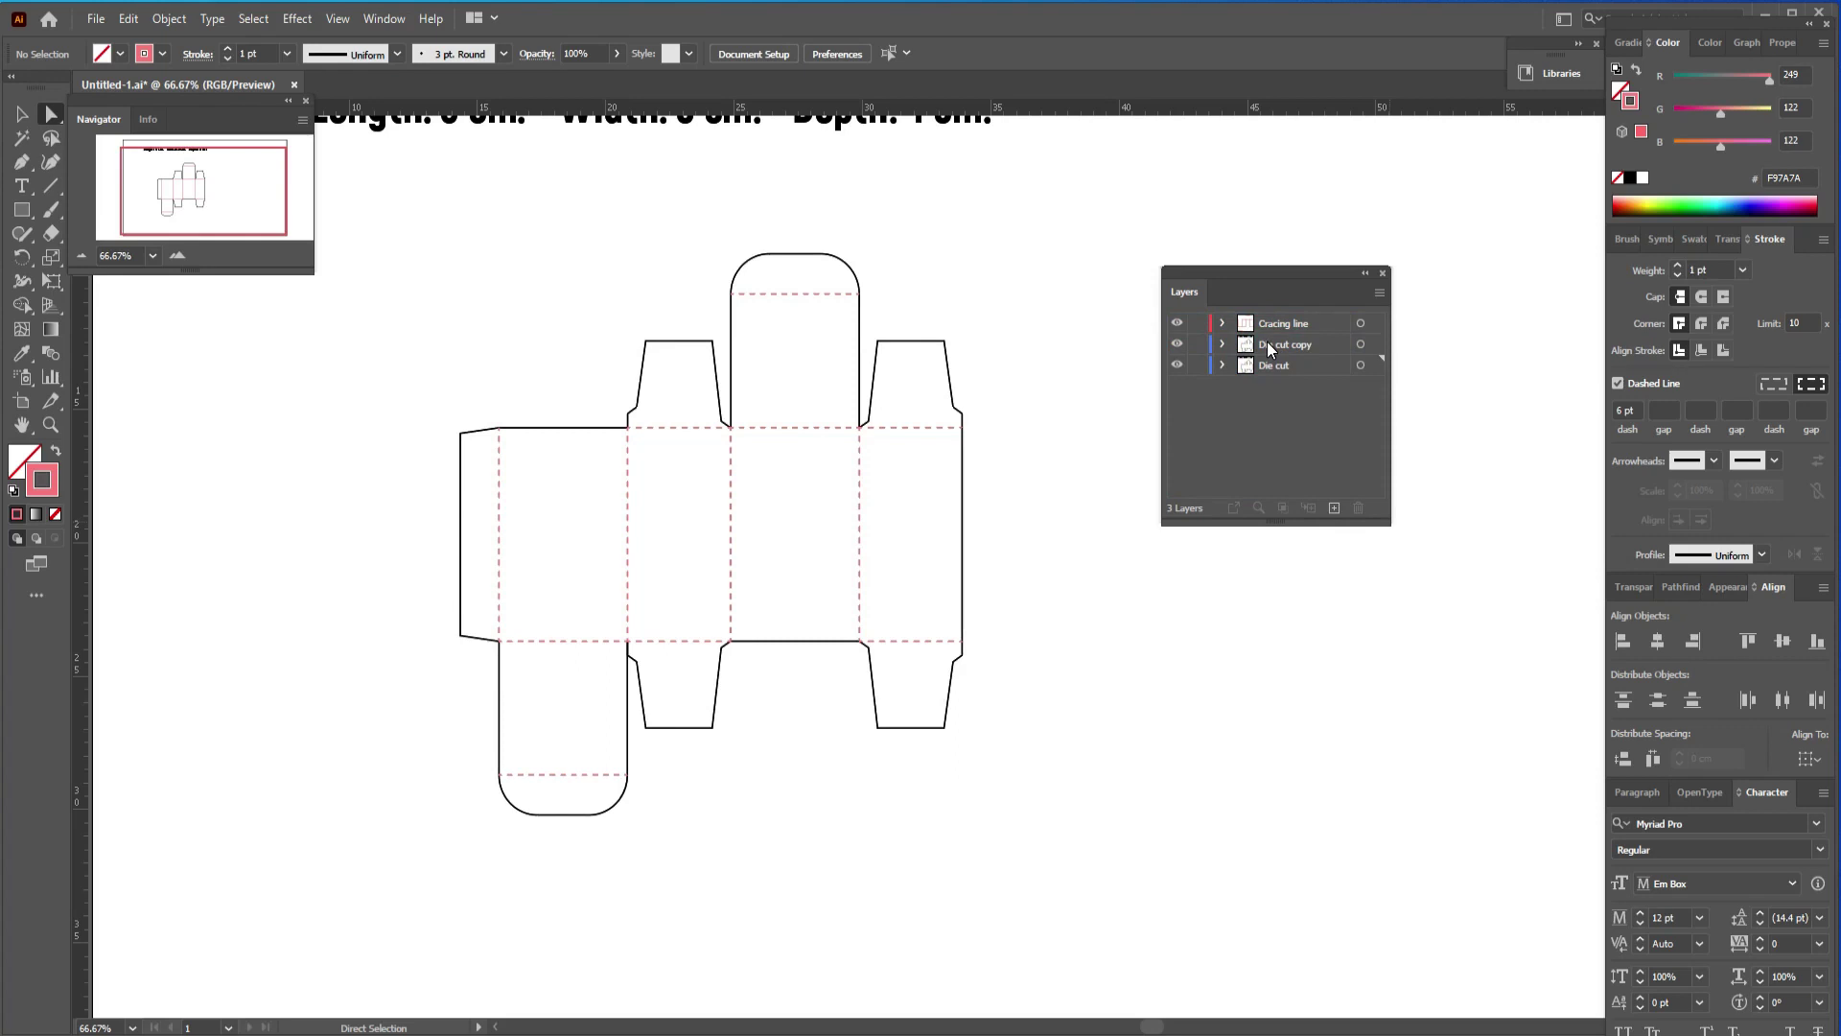
drag(1280, 362, 1280, 332)
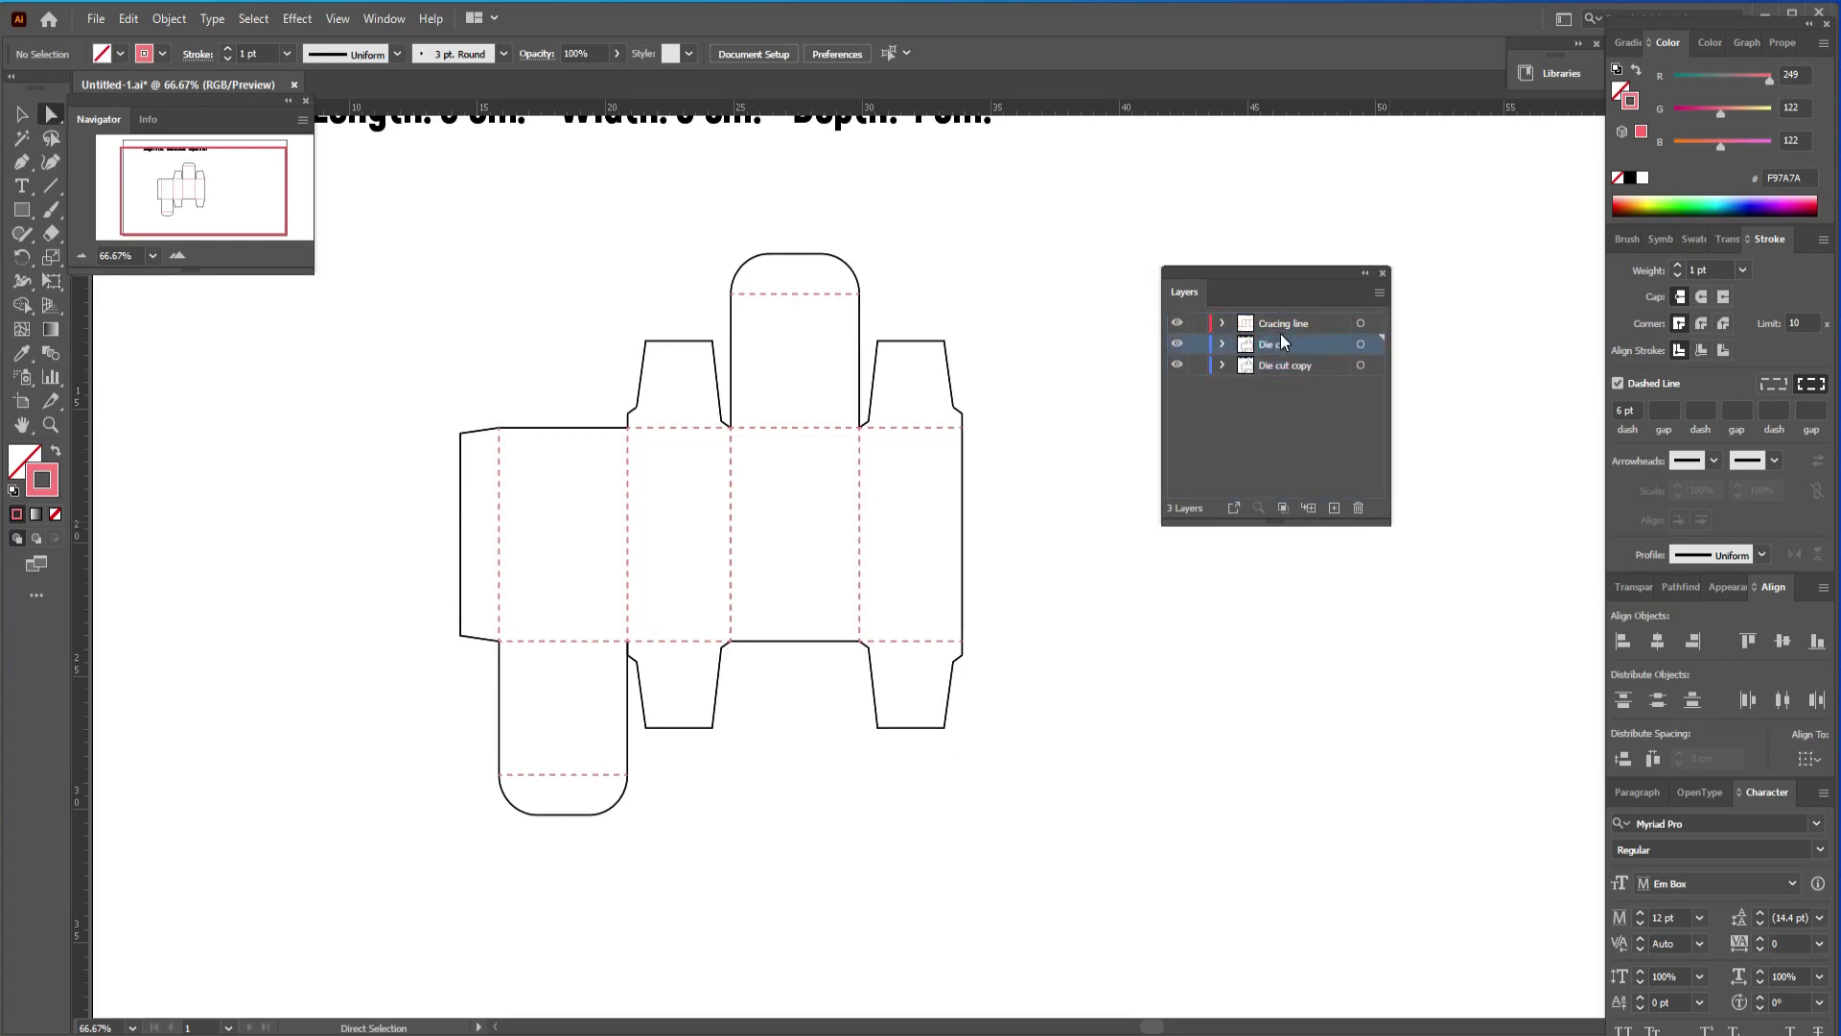
Lock and hide the Cracing line and Die cut layers
click(1197, 343)
click(1198, 324)
click(1179, 323)
click(1178, 343)
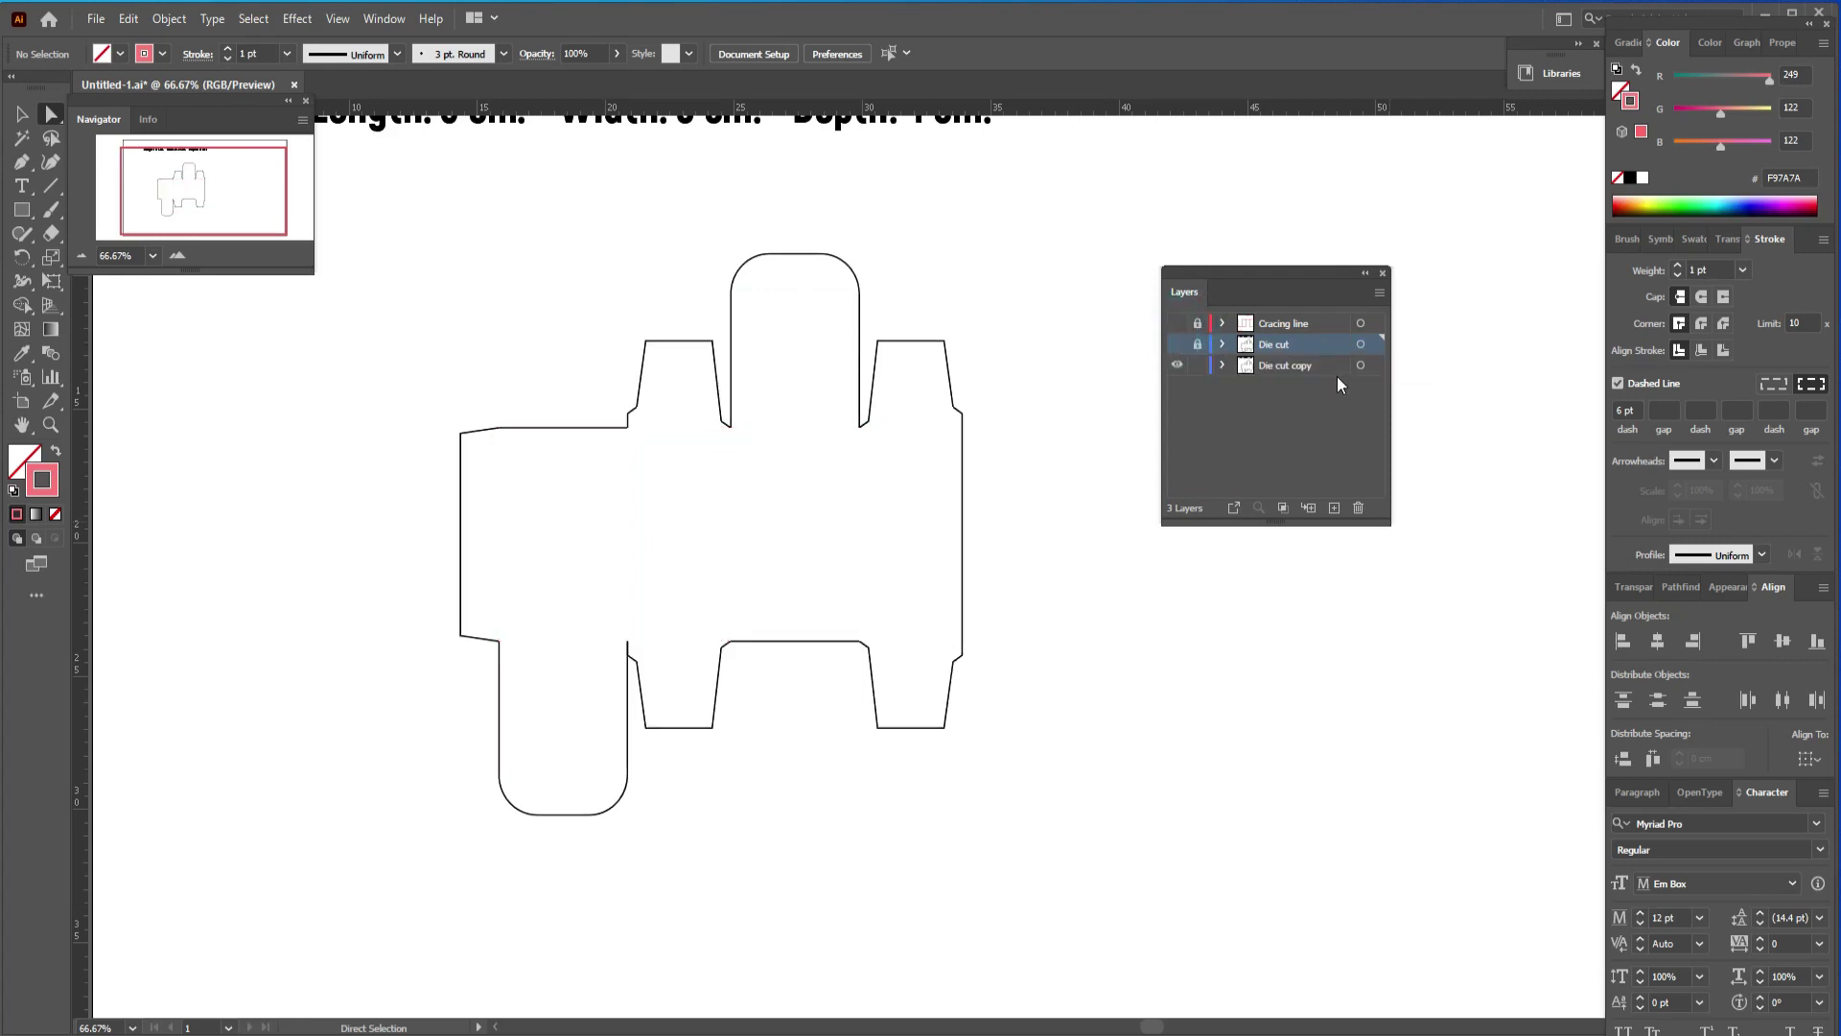
Rename the Die cut copy layer as Bleed and fill its artwork with black
click(1367, 366)
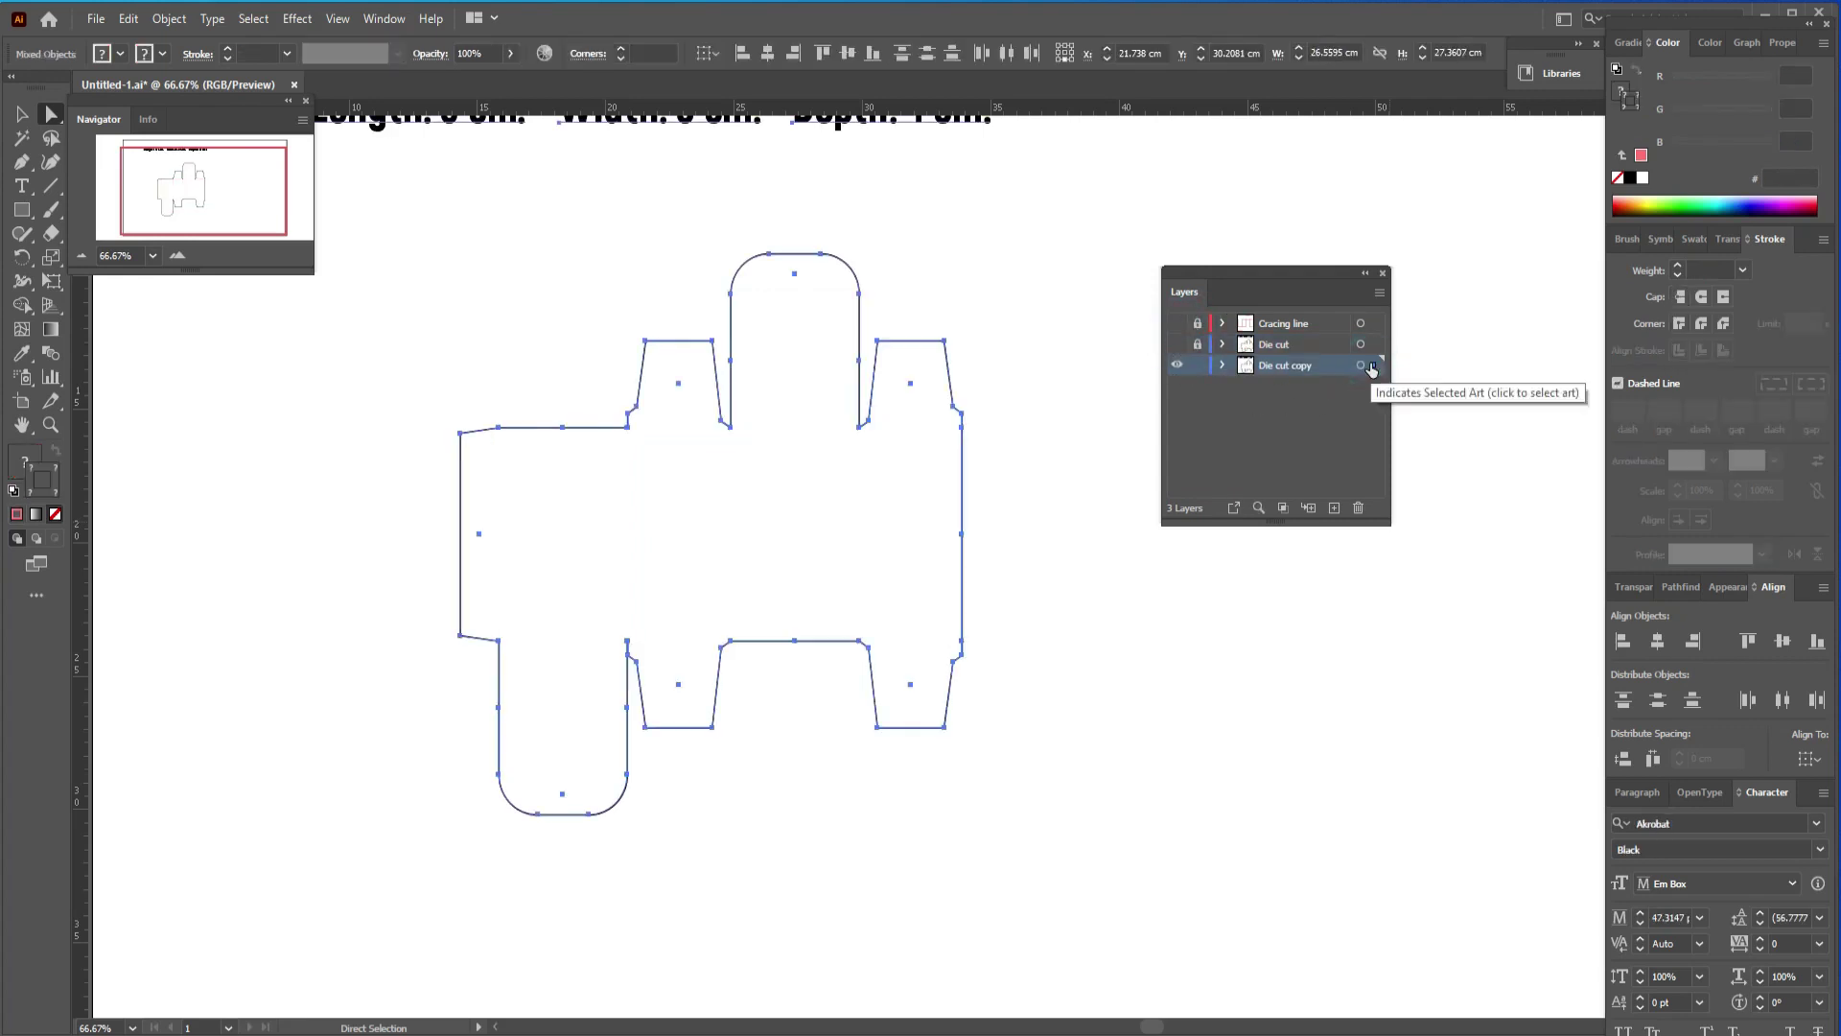
double_click(1292, 368)
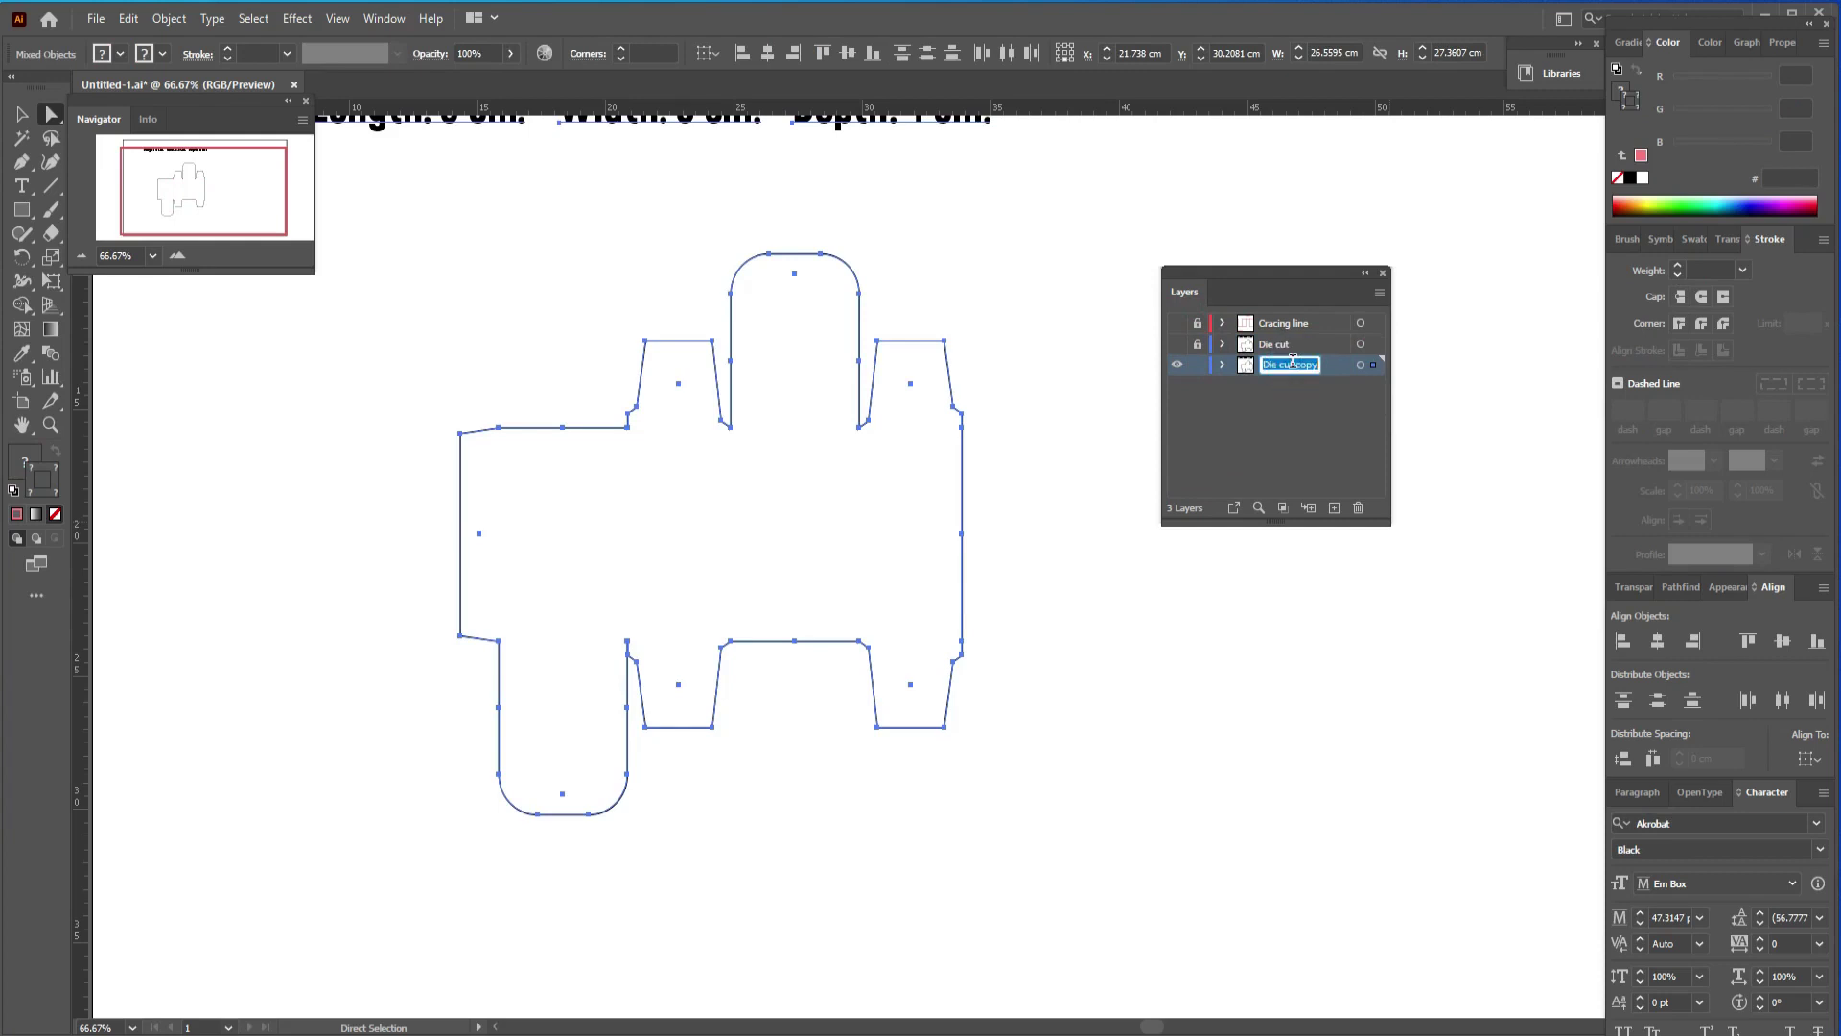
text(Bleed)
click(1299, 404)
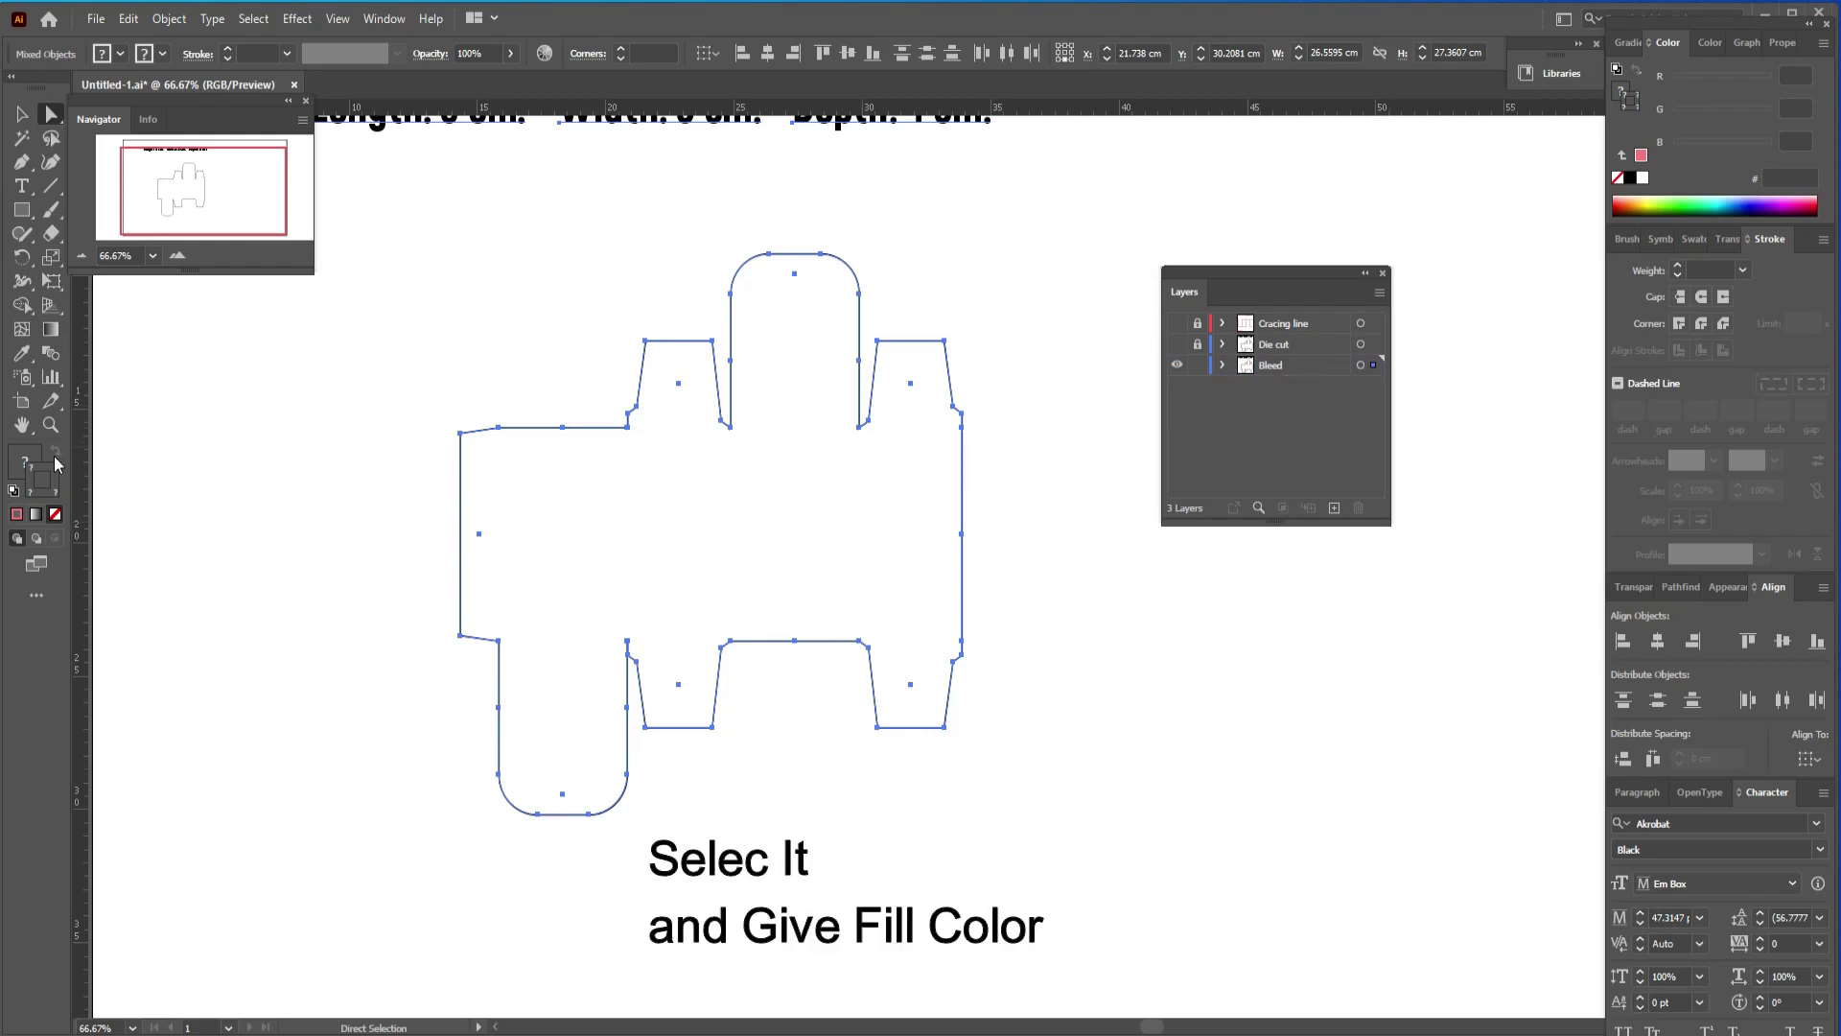
click(120, 56)
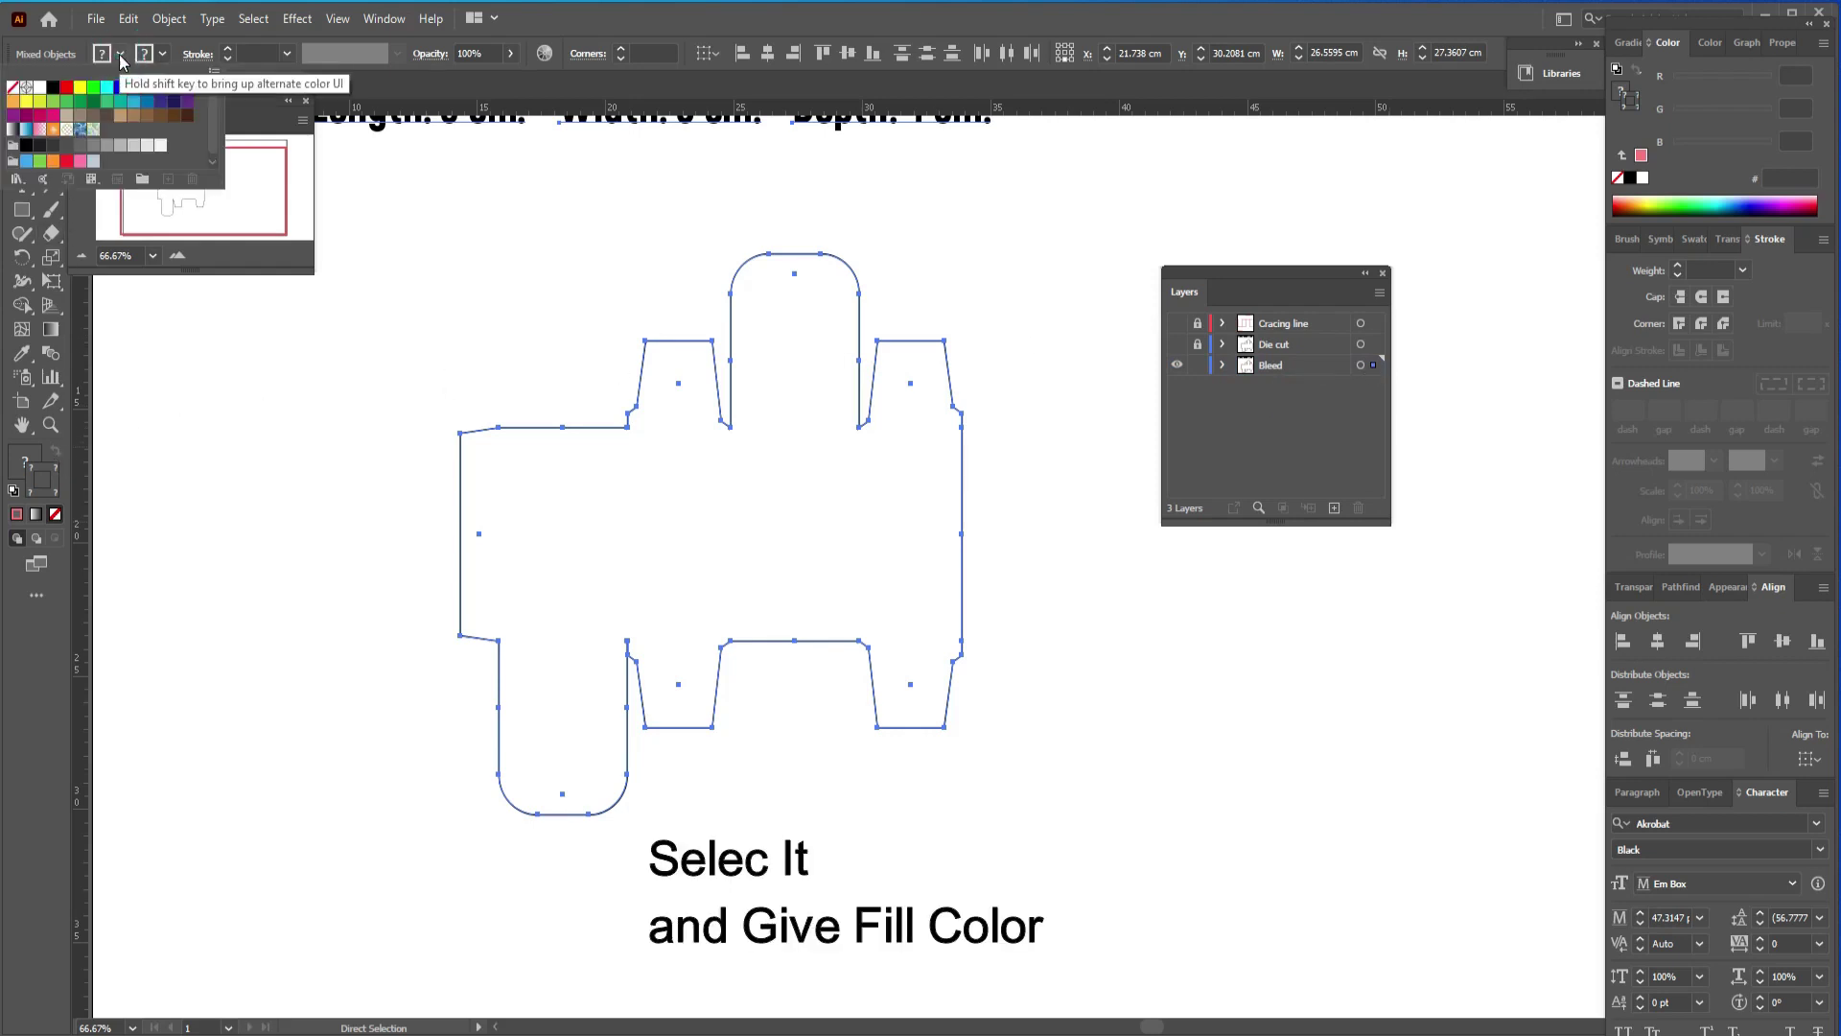
click(53, 87)
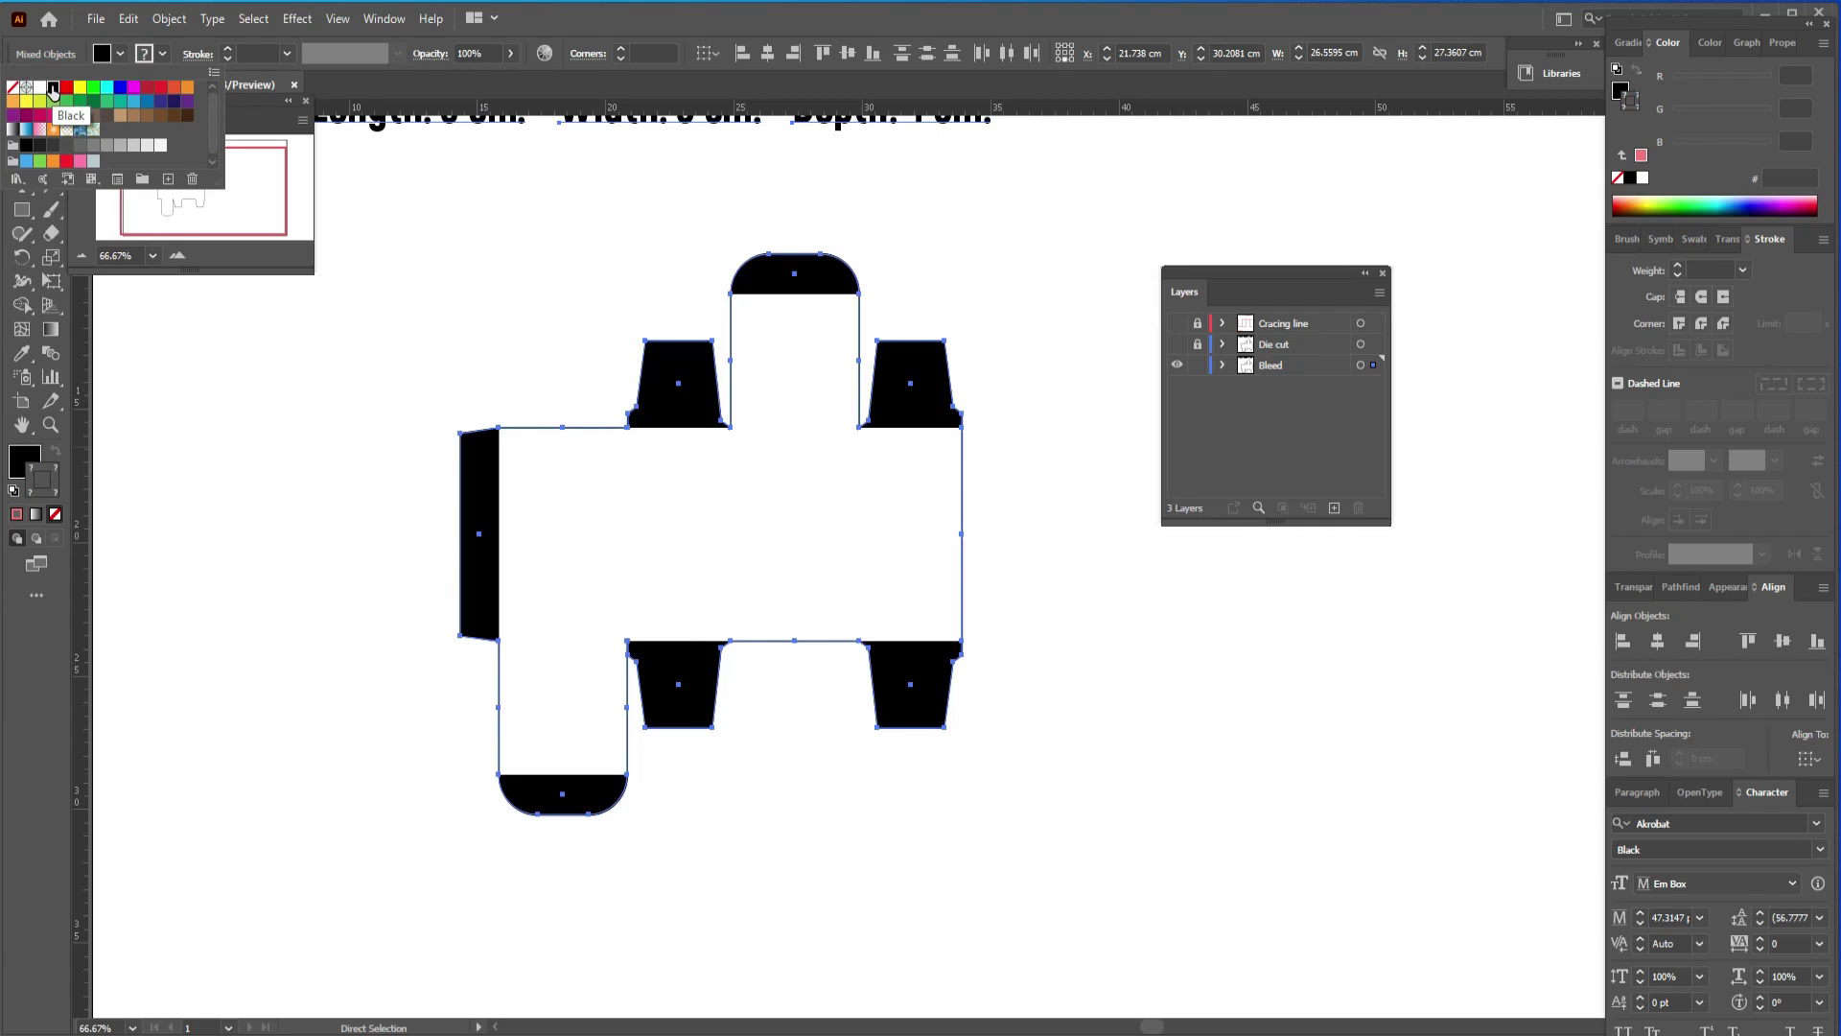
Apply an Offset Path effect to the Bleed artwork with a 0.25 in offset and round joins
click(297, 21)
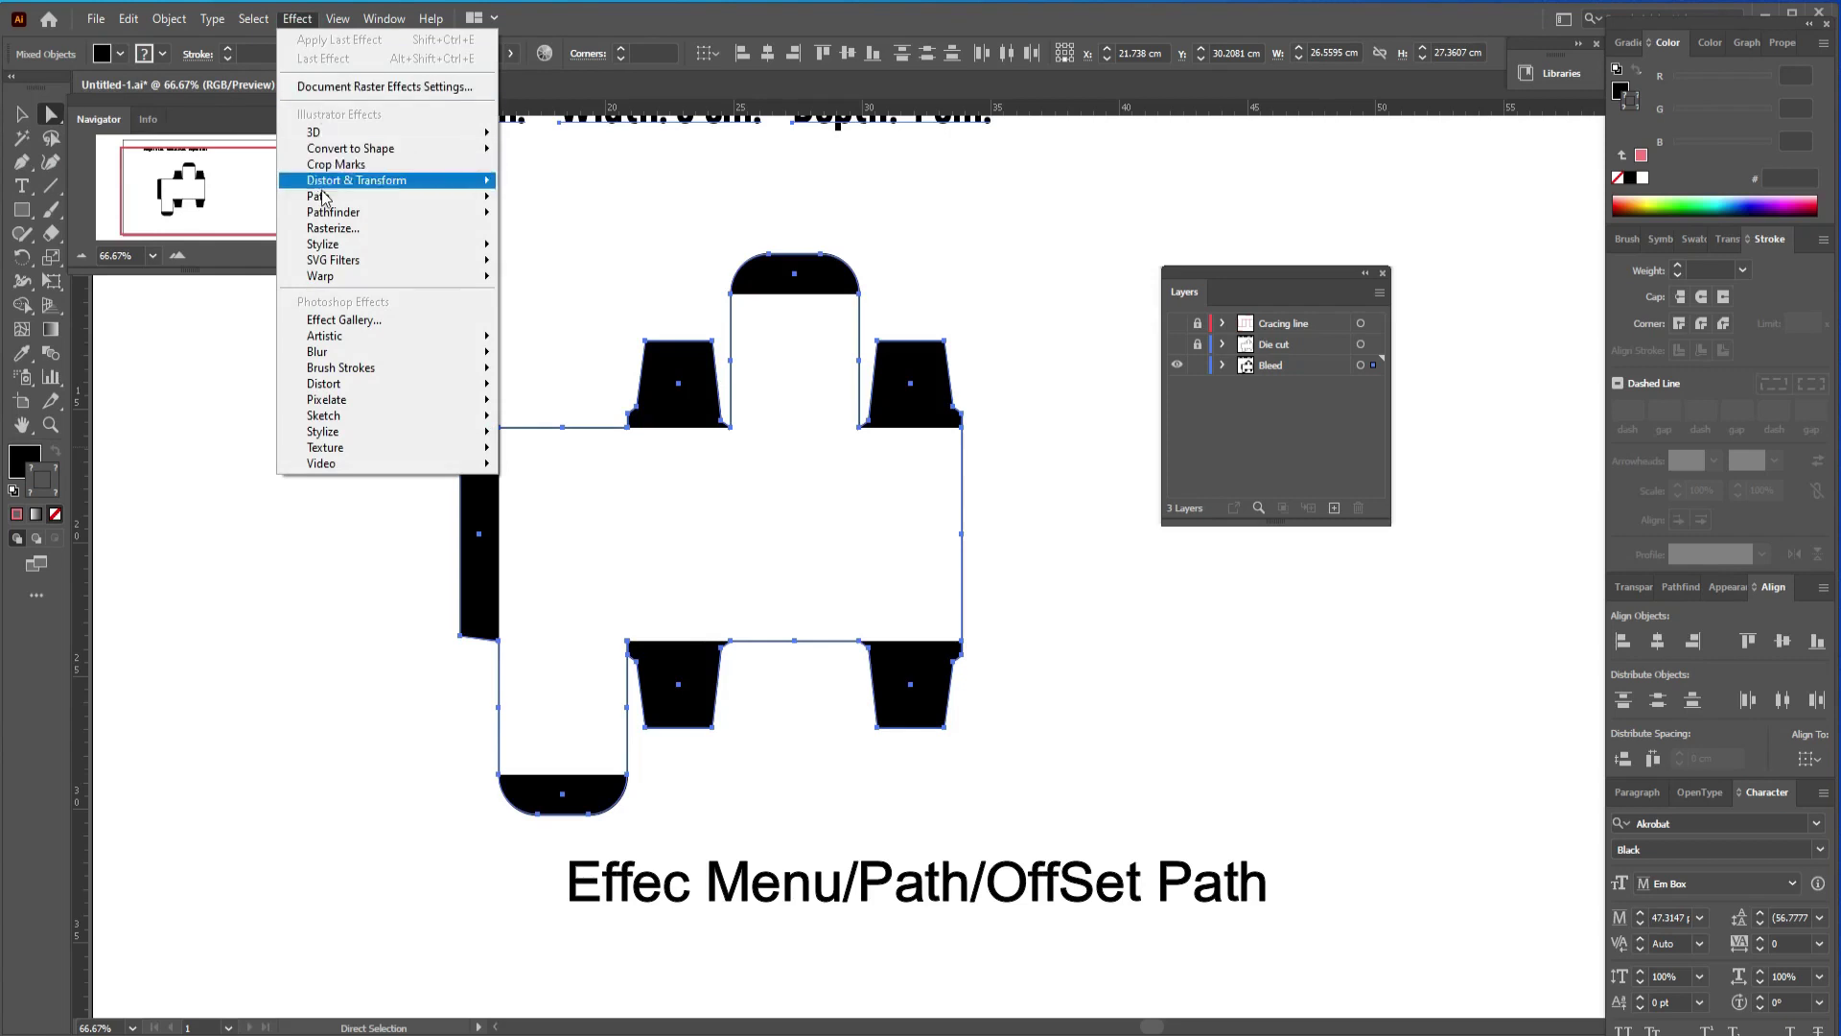
mouse_move(322, 197)
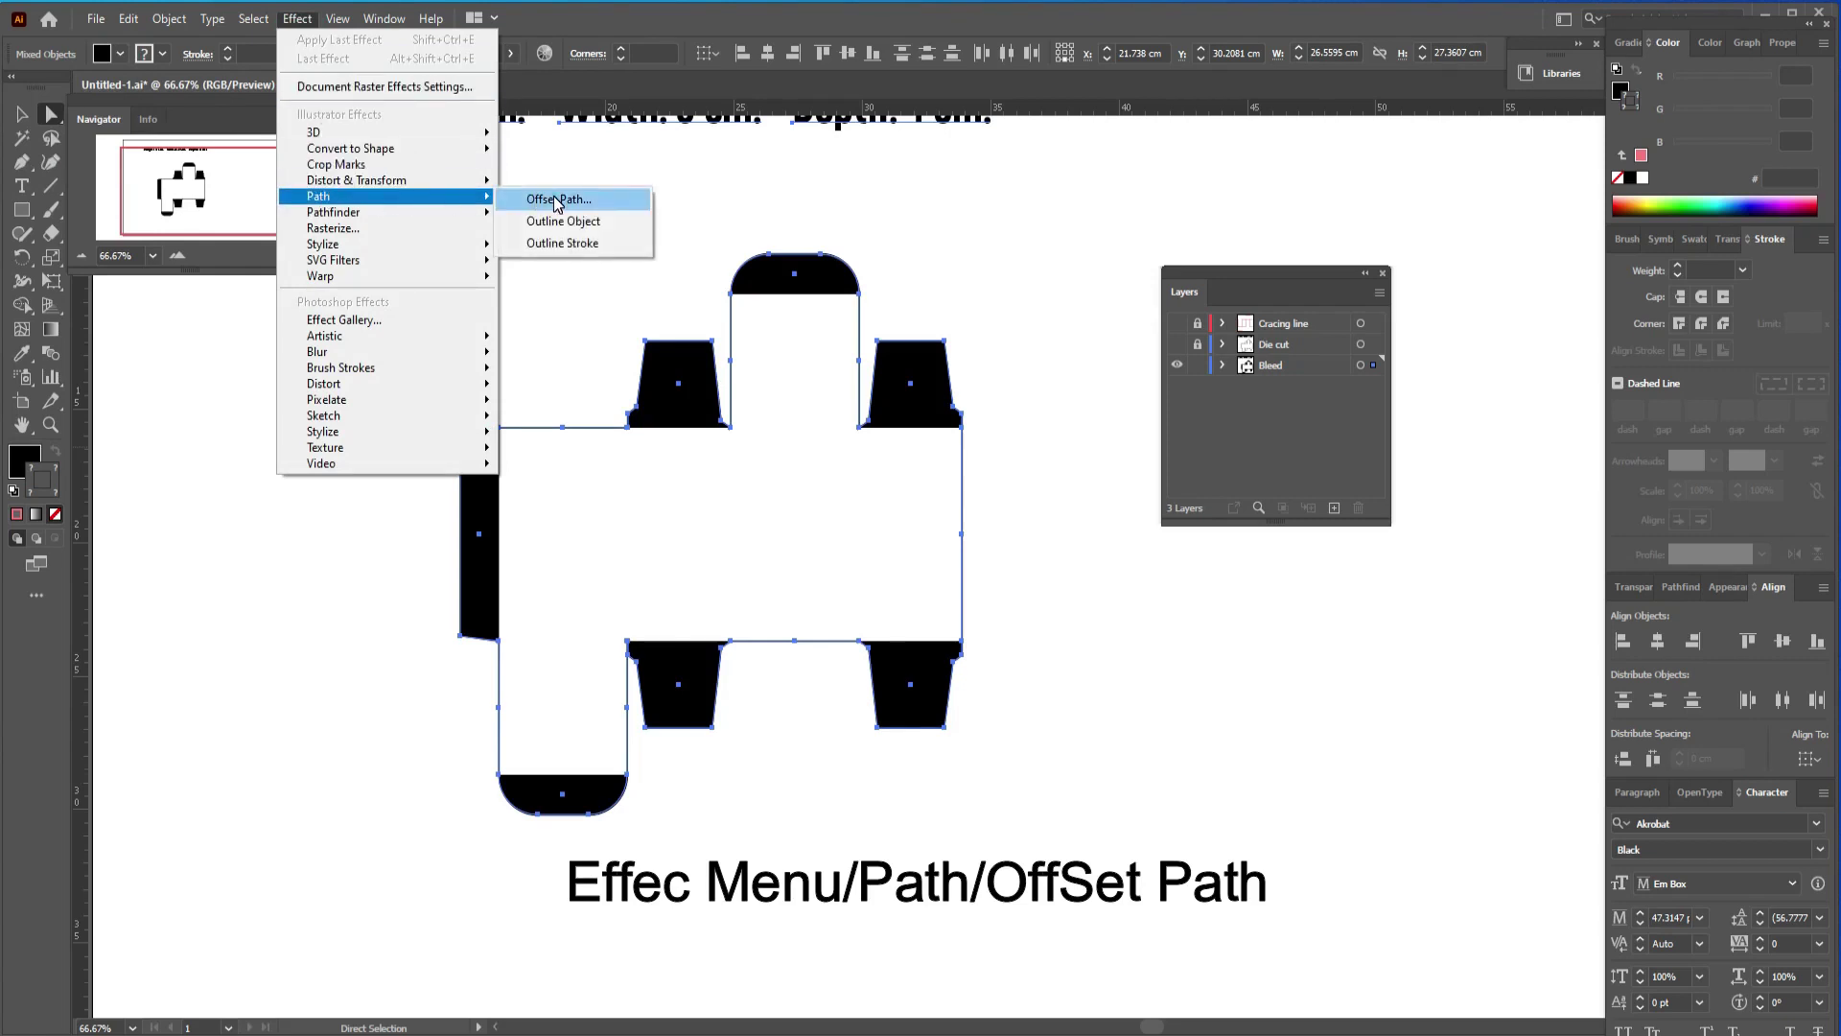
click(556, 199)
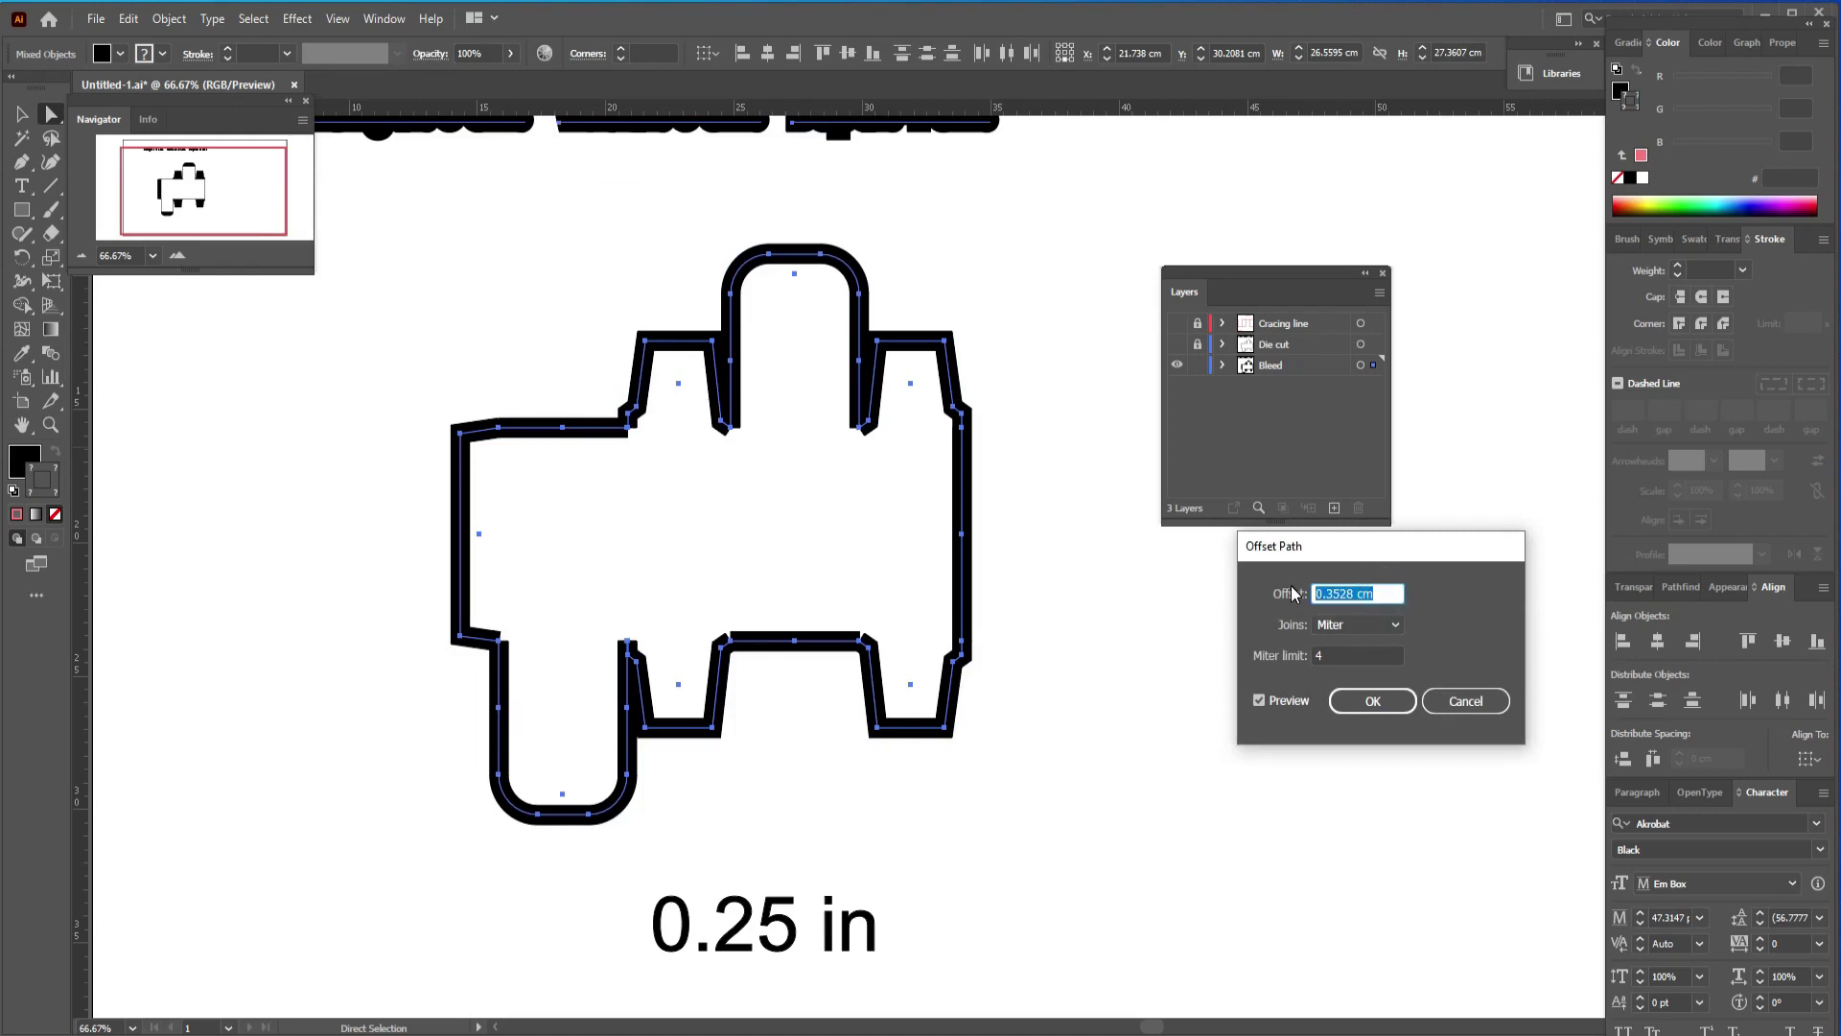
text(0.25)
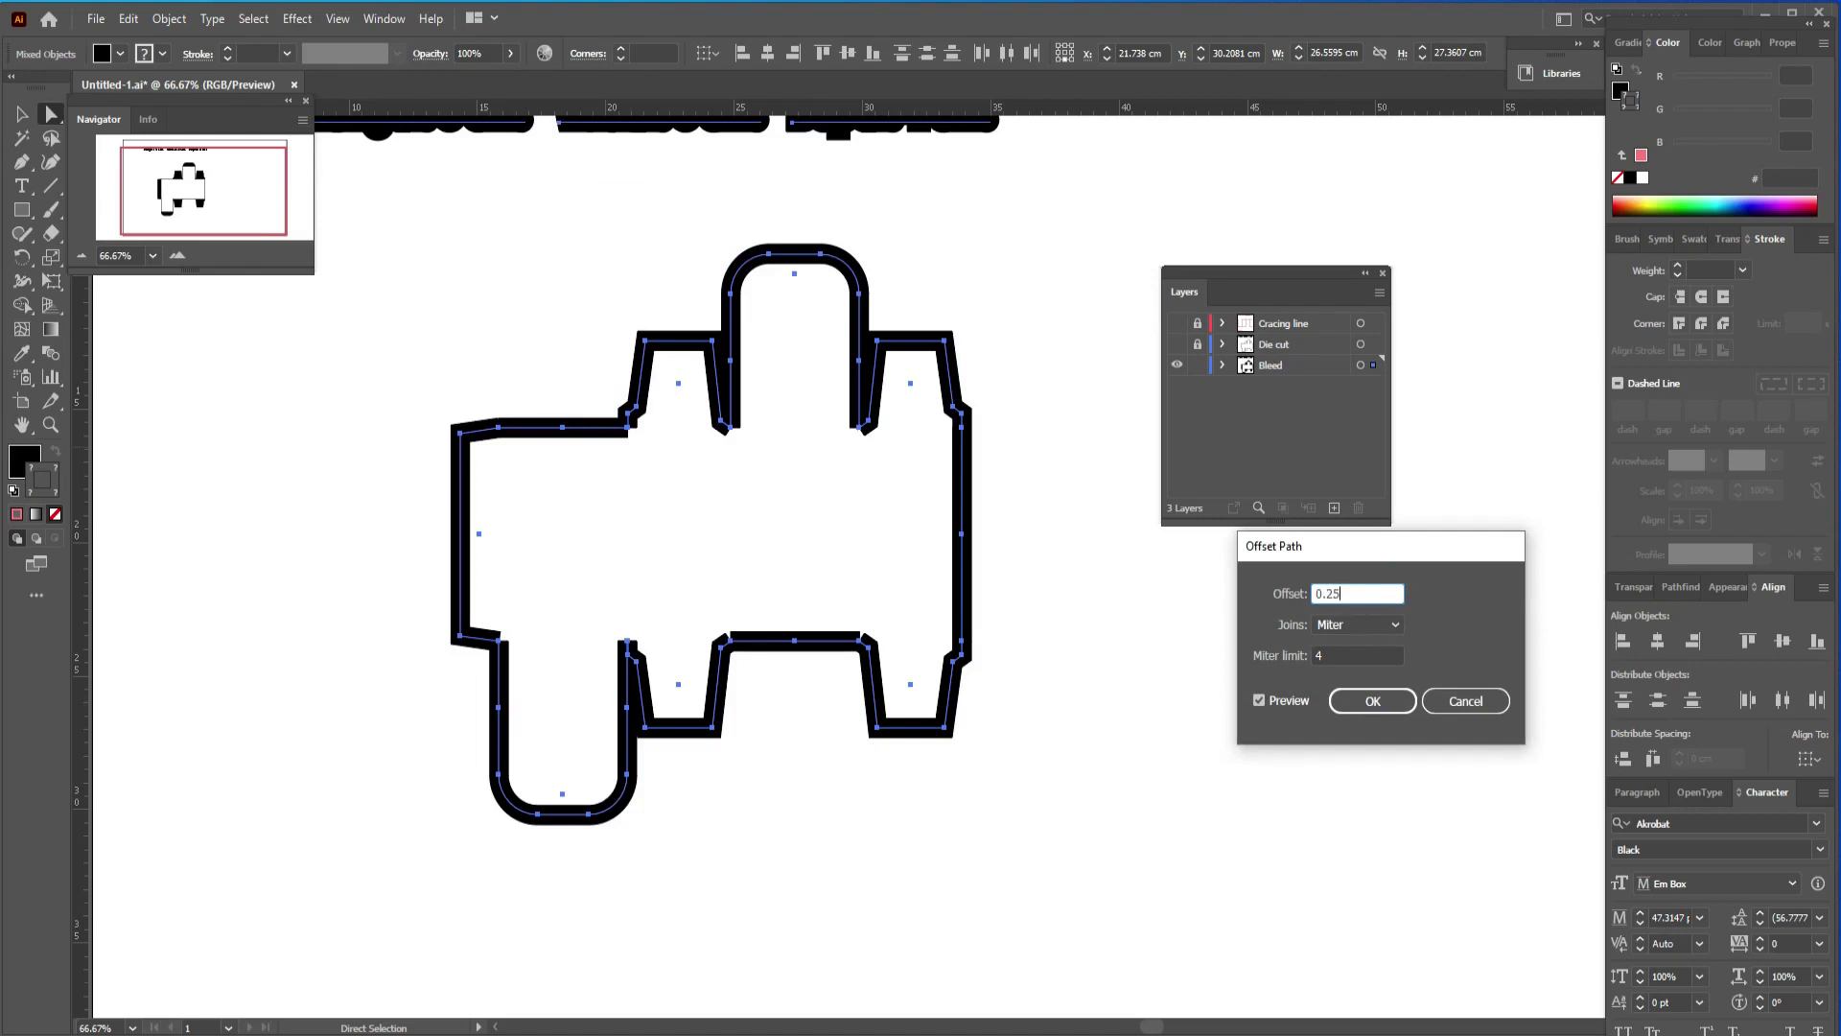
text(in)
click(1390, 624)
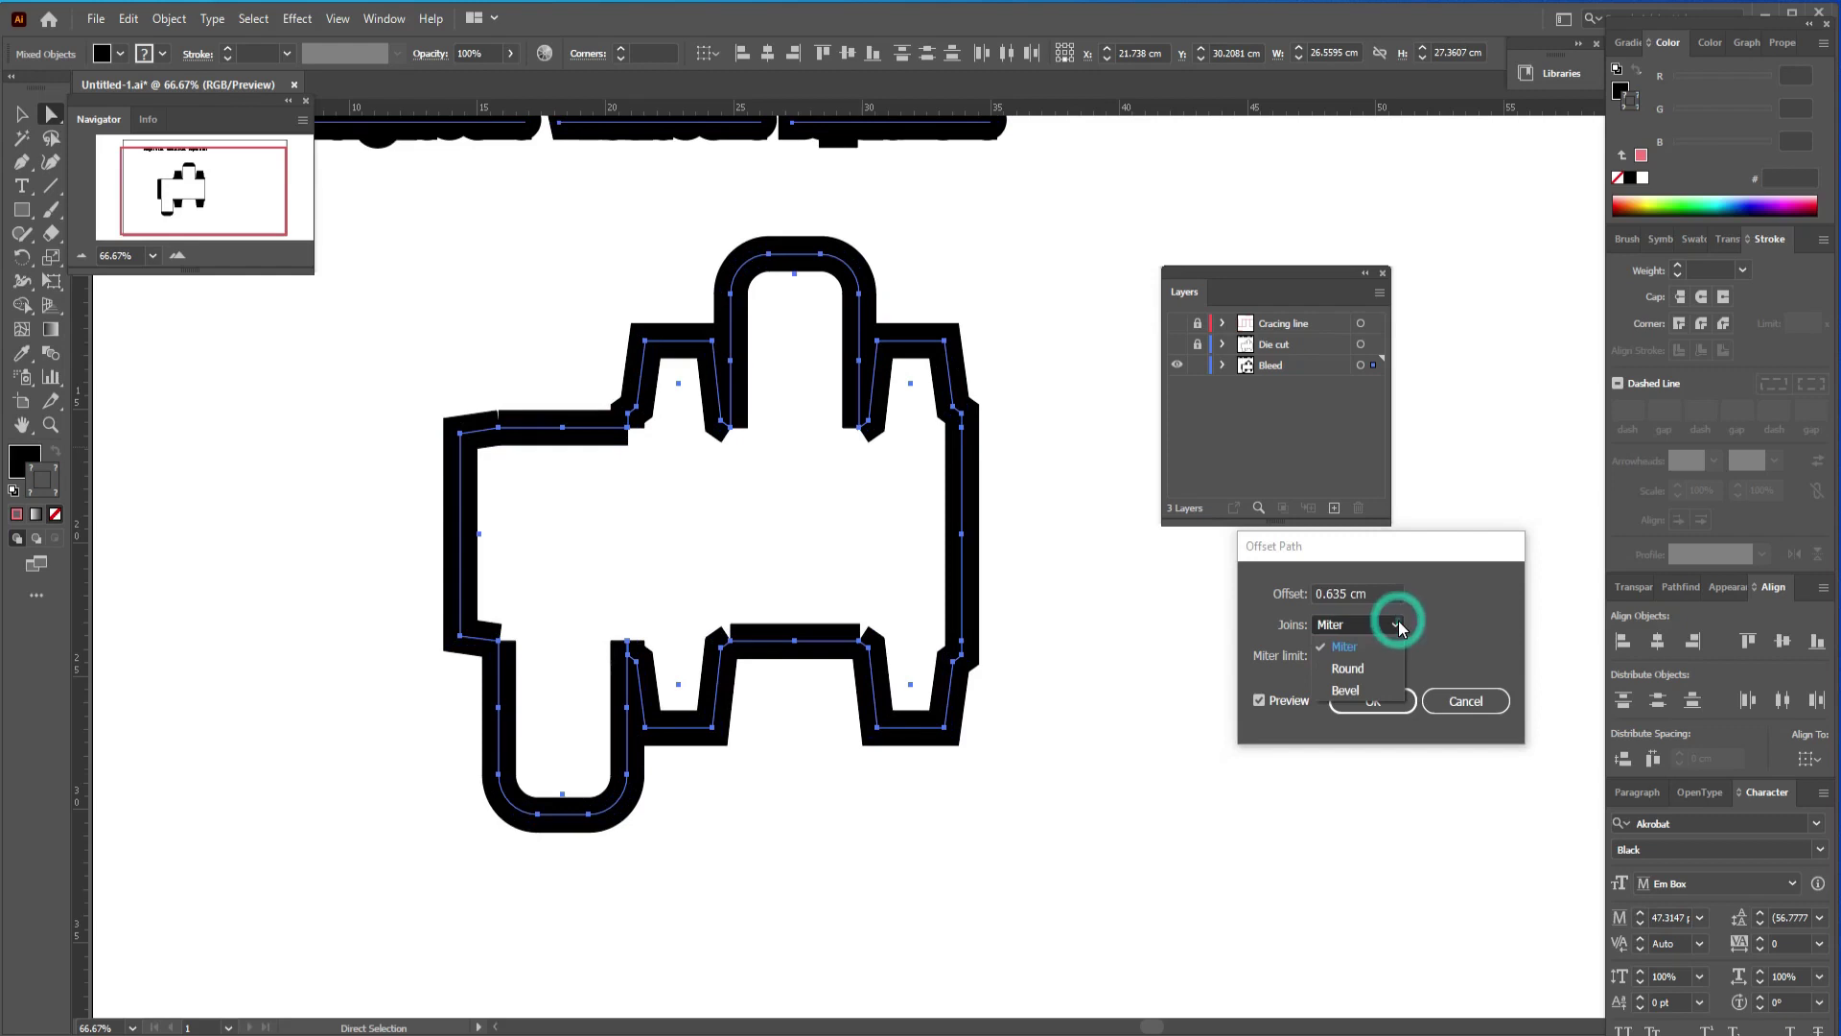
click(1371, 668)
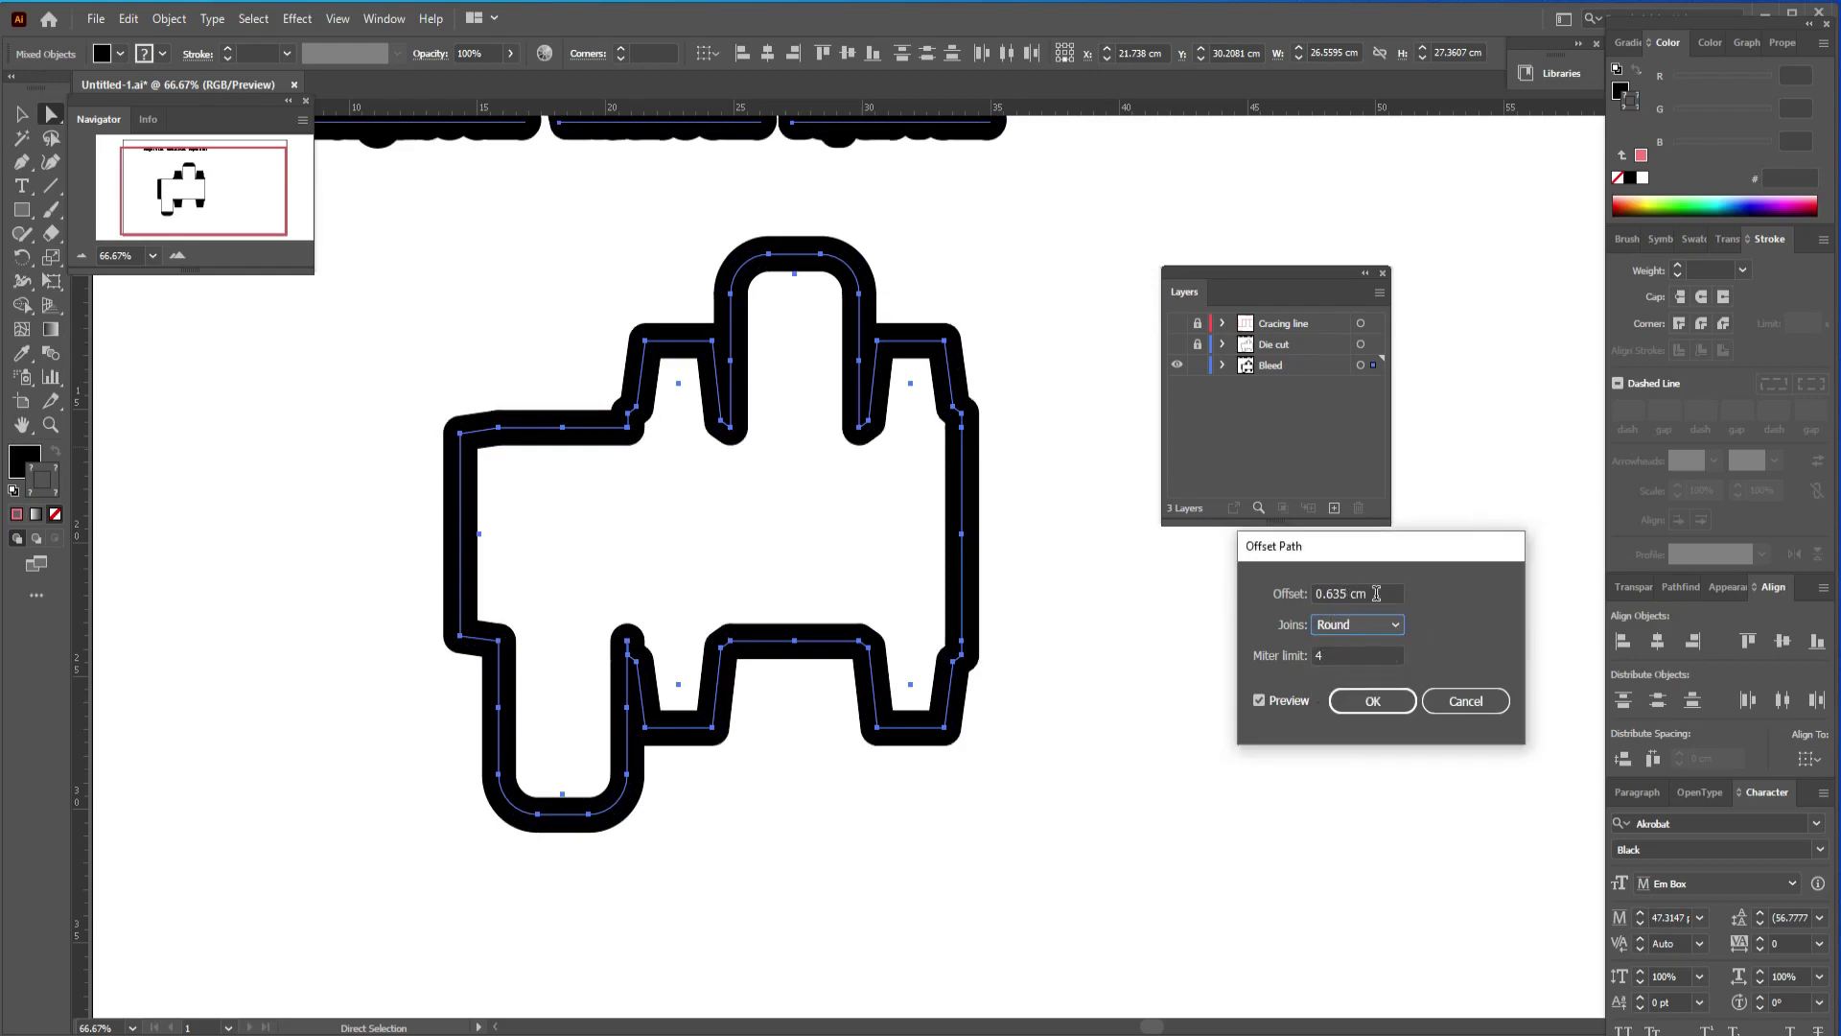
drag(1377, 594, 1292, 596)
text(0)
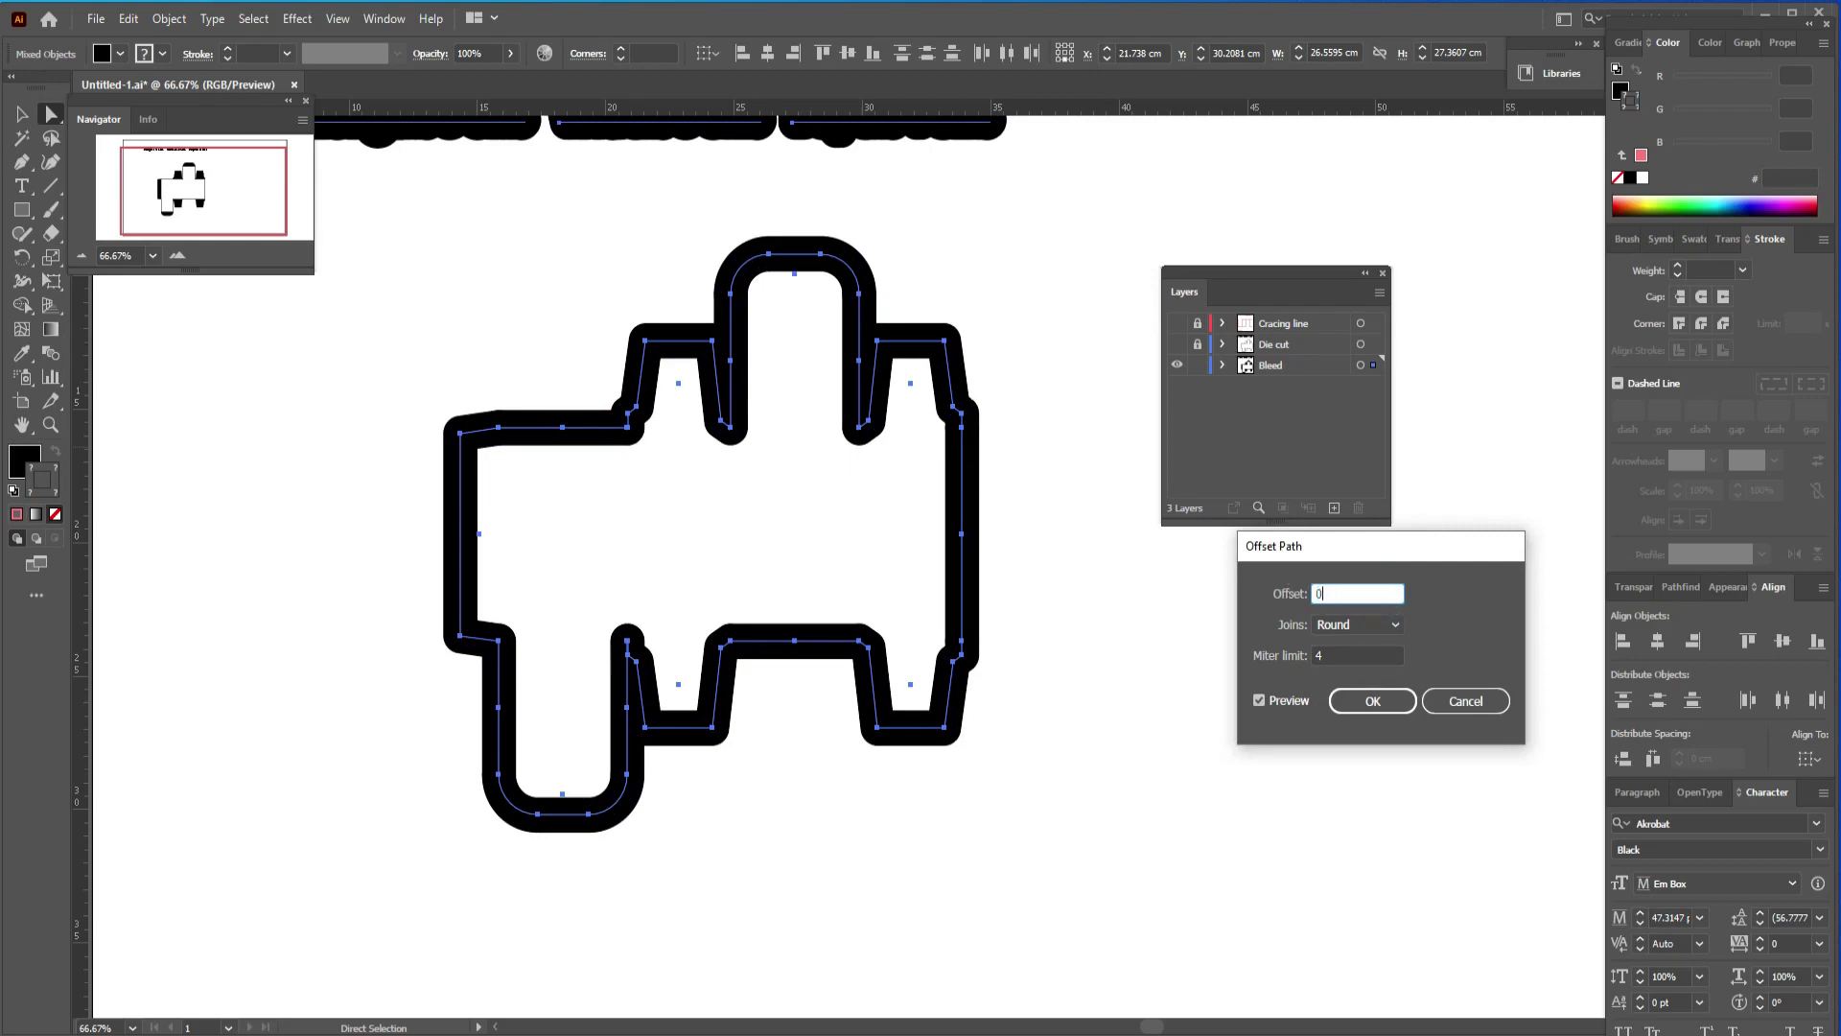
text(.25in)
click(1373, 702)
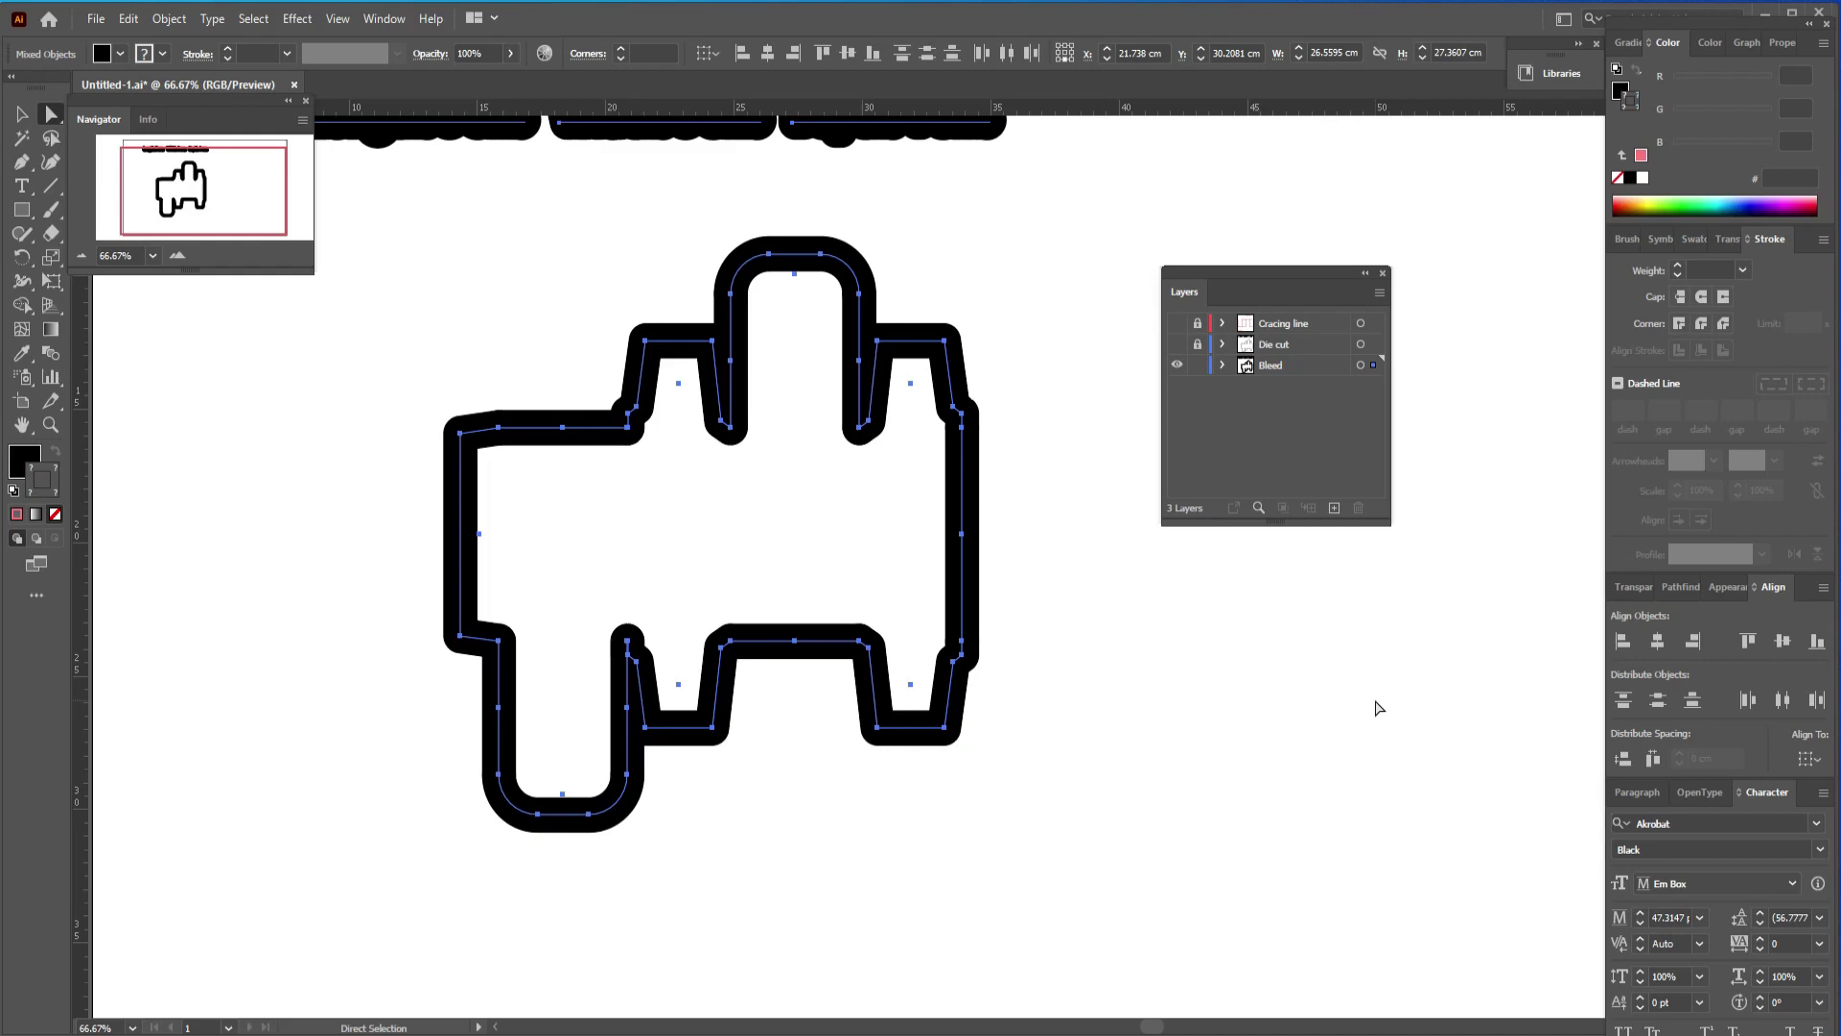
Expand the appearance of the offset artwork on the Bleed layer
click(171, 19)
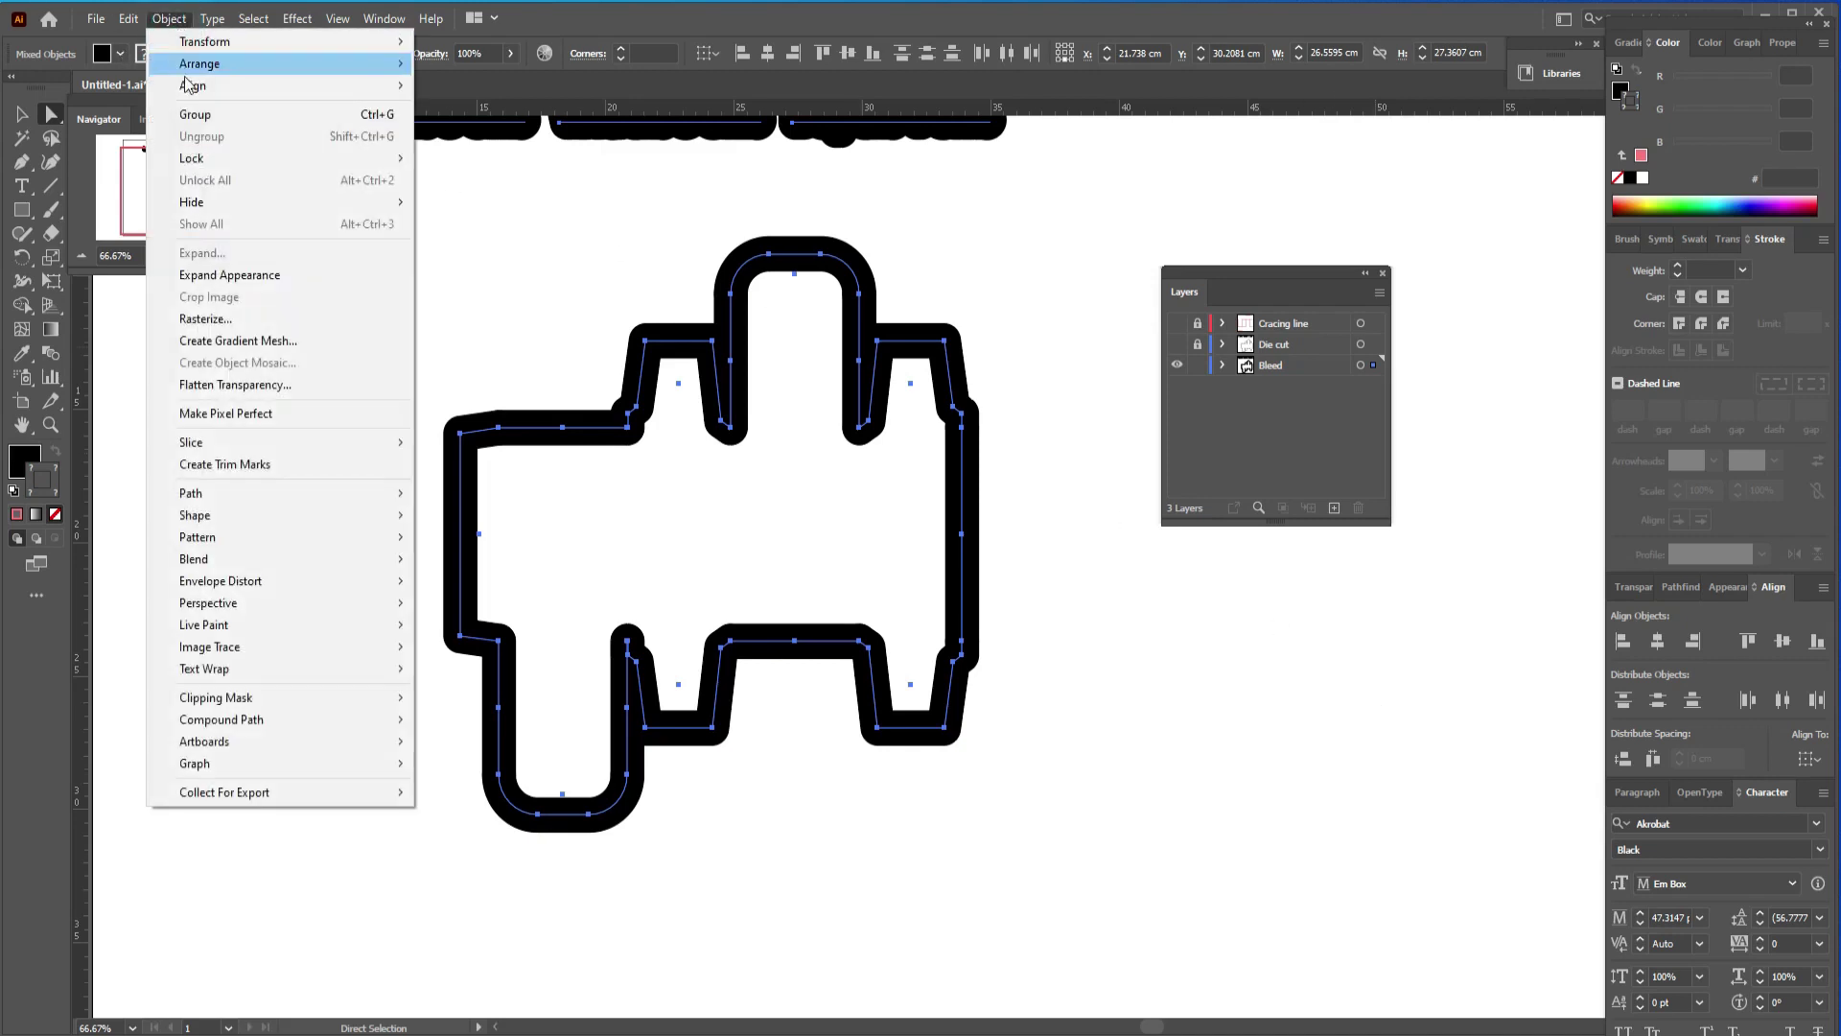
click(242, 277)
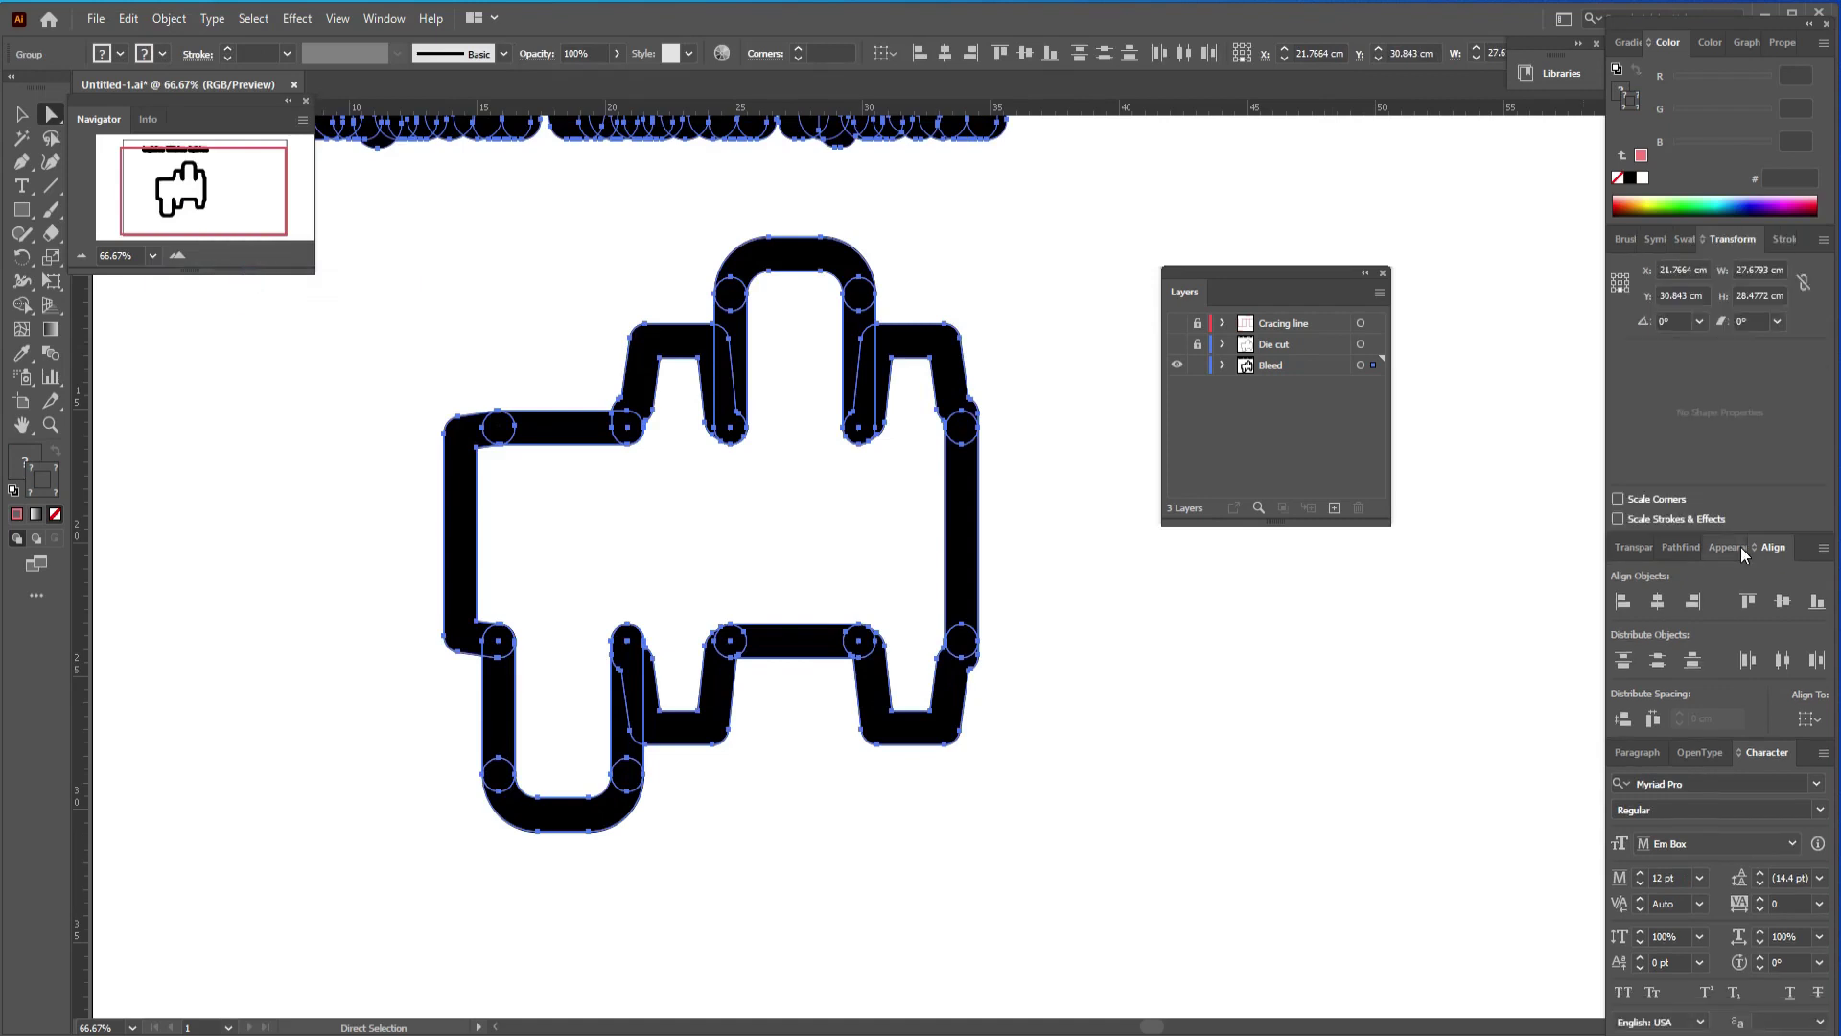
click(1680, 546)
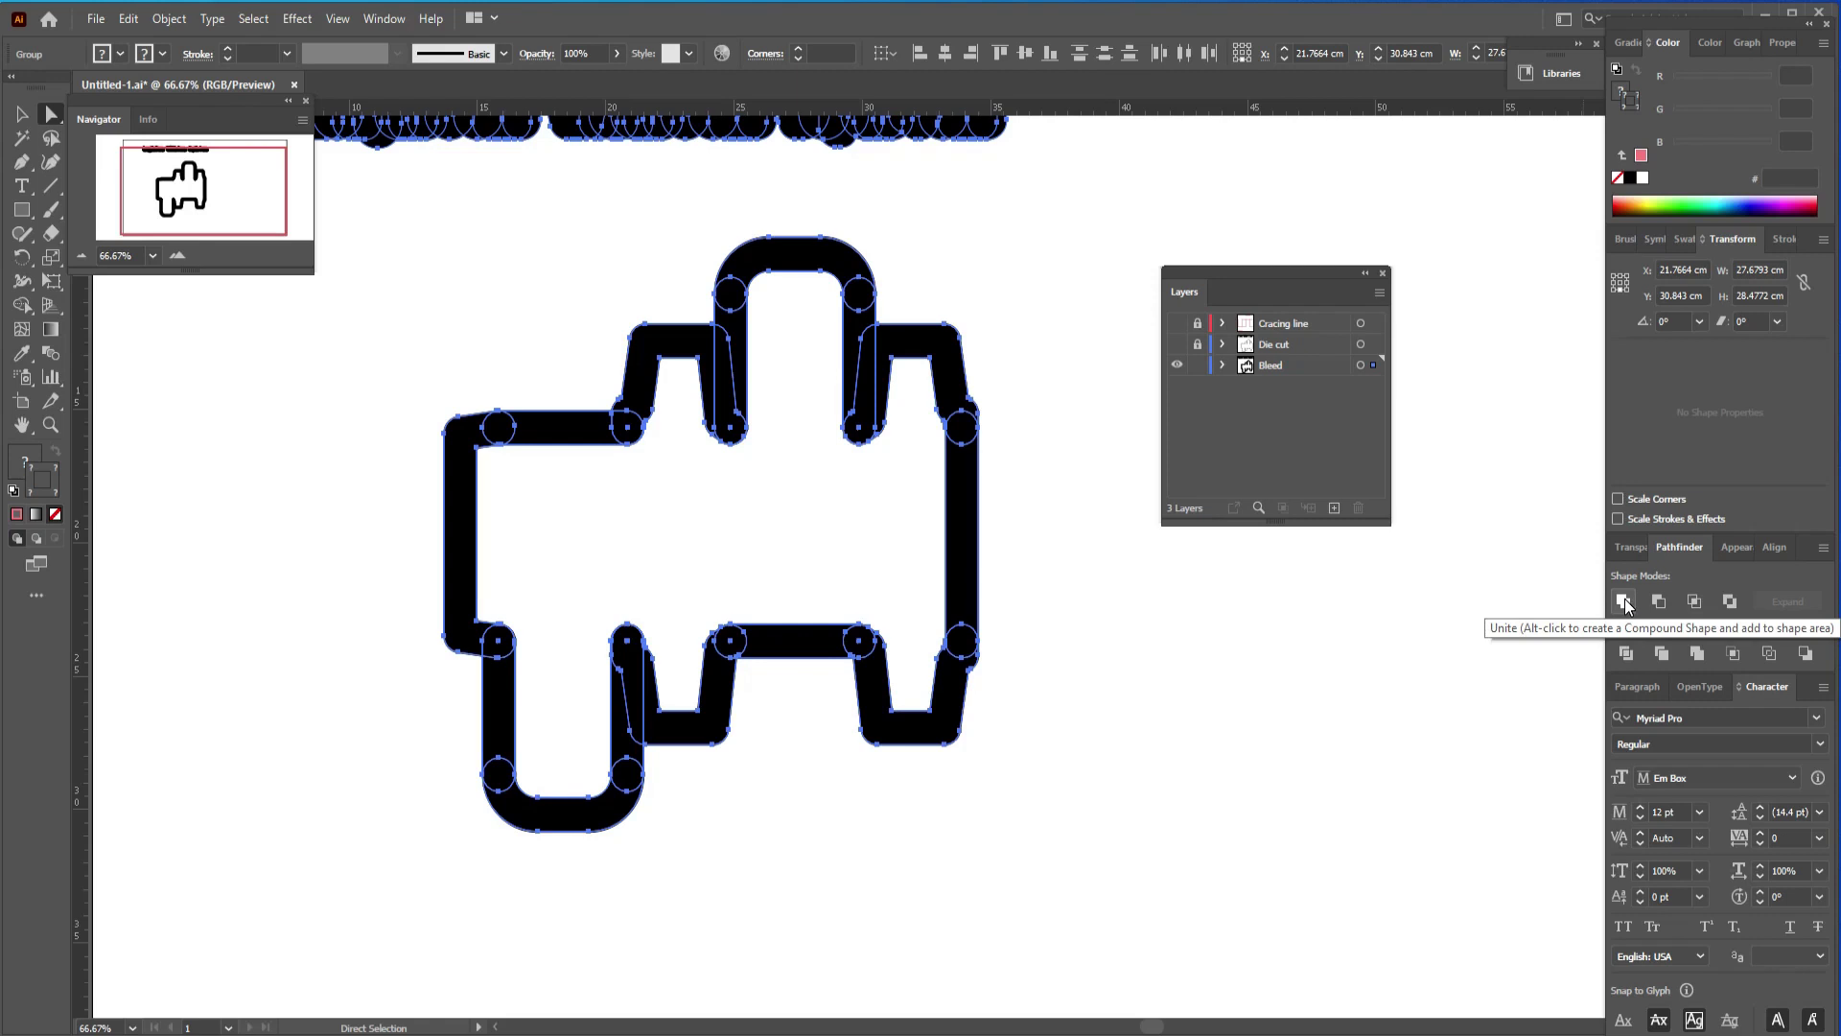
Merge the Bleed dieline artwork into one solid silhouette by making and releasing a compound path and uniting the pieces
mouse_move(1073, 374)
mouse_down()
mouse_move(971, 791)
mouse_move(455, 901)
mouse_move(370, 963)
mouse_up()
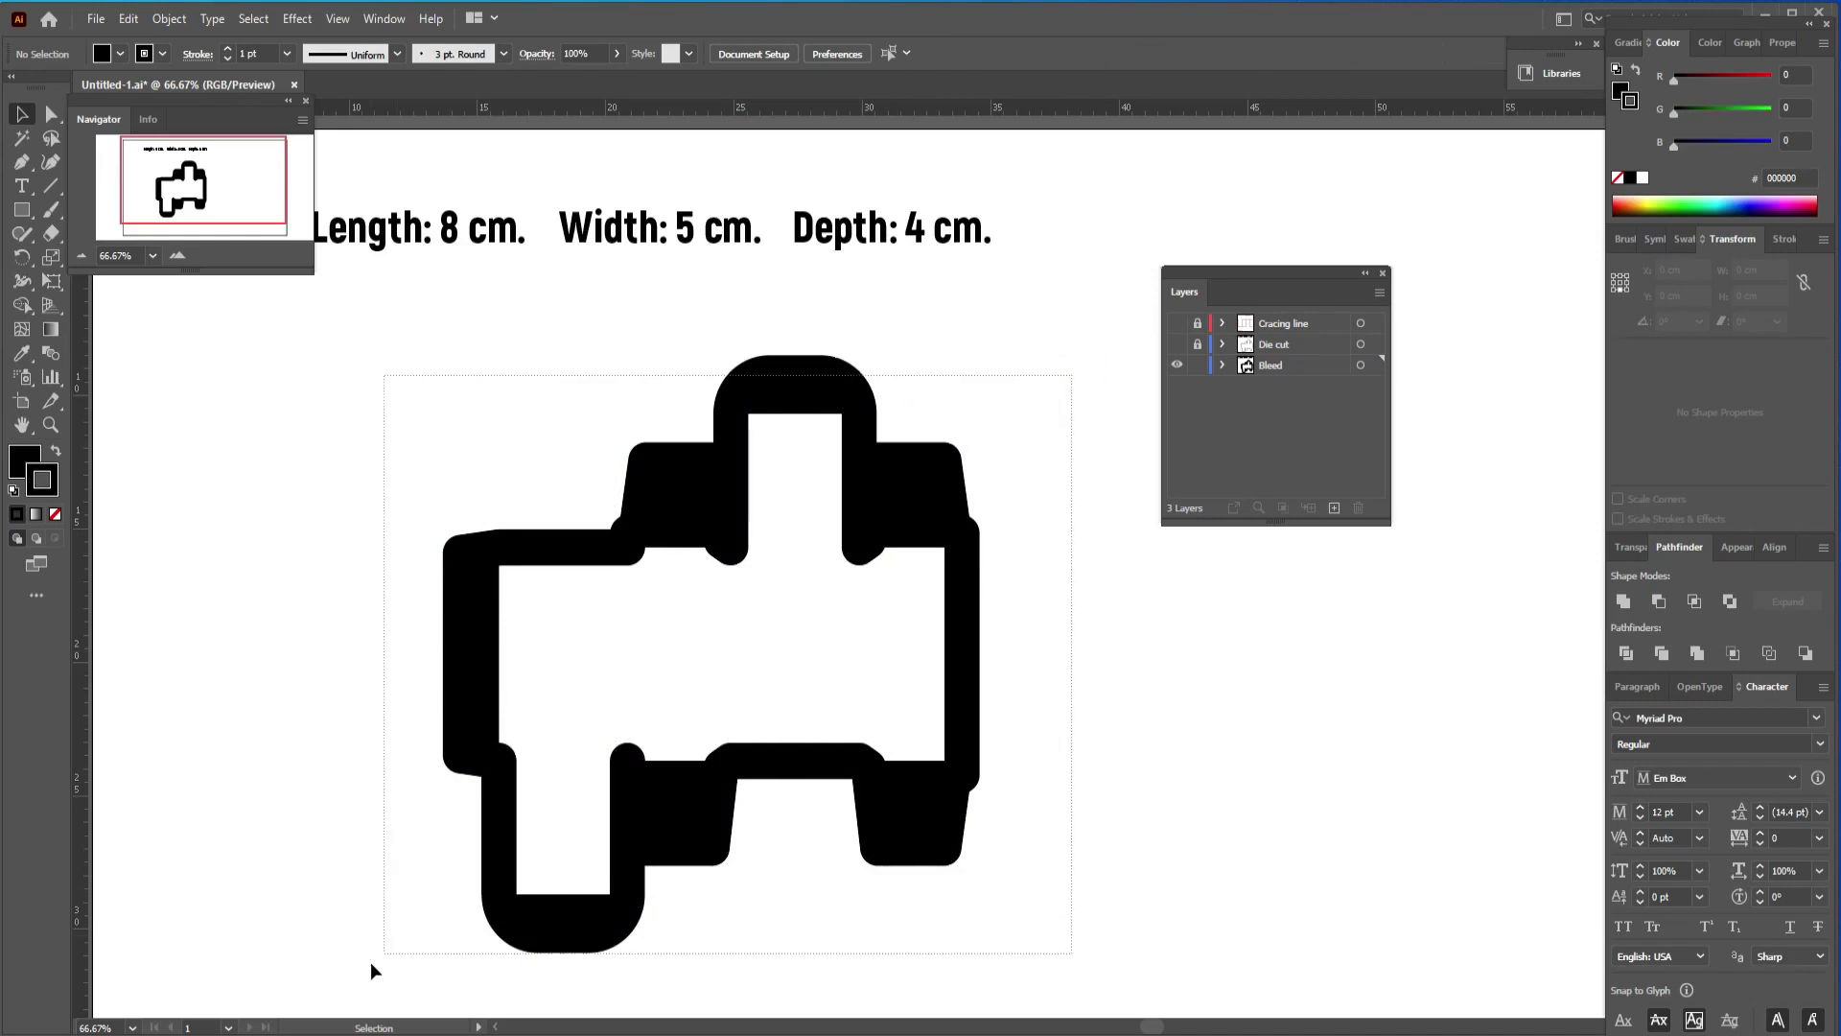
key(ctrl+8)
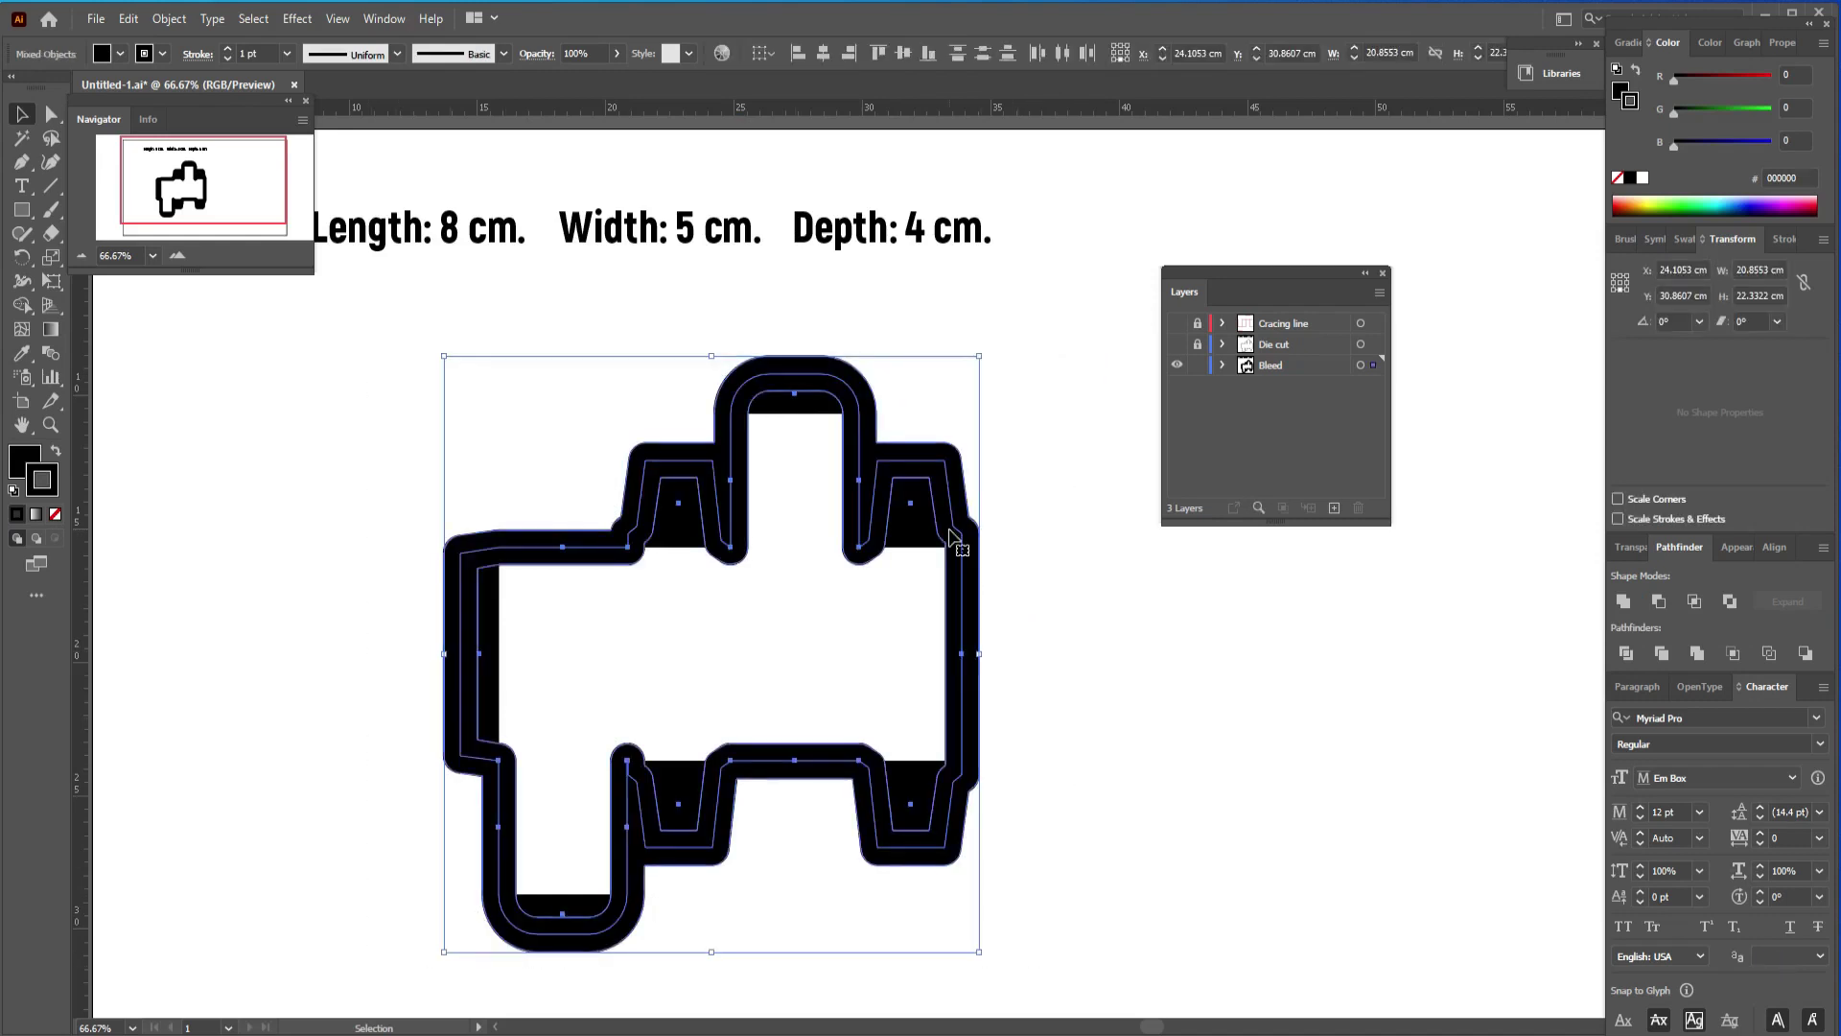
right_click(962, 596)
click(1056, 740)
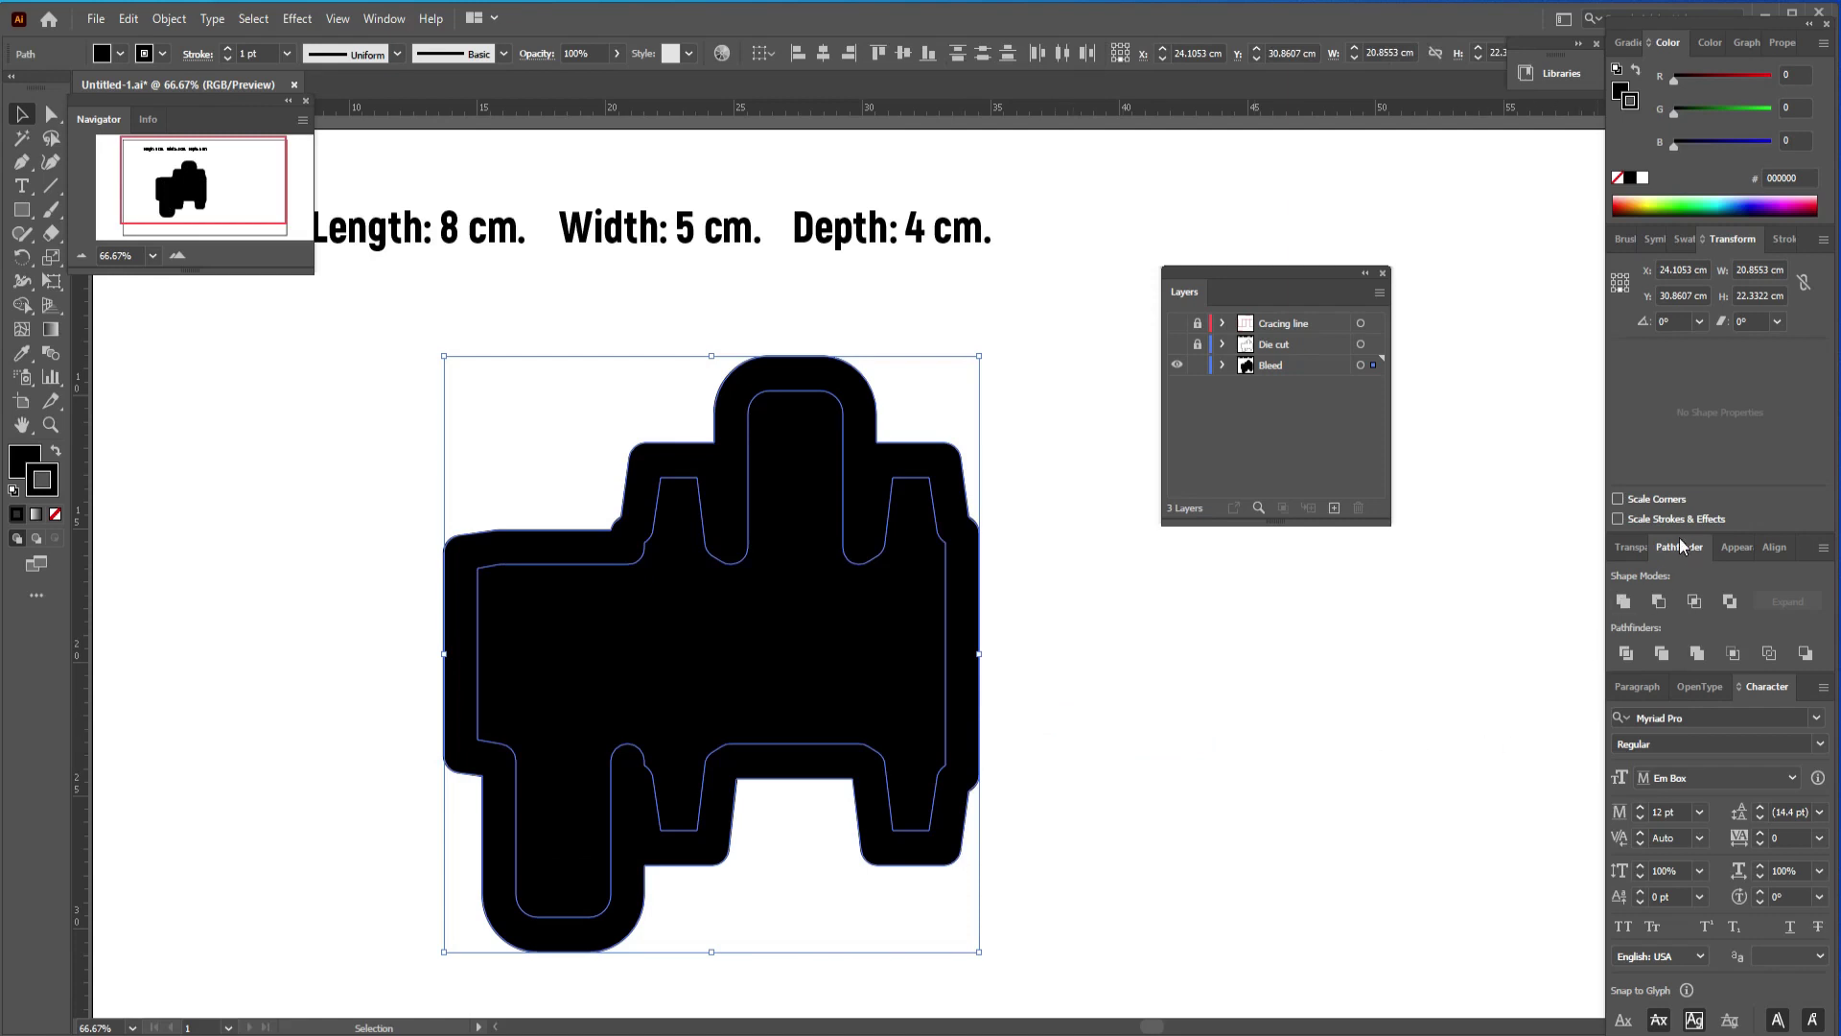
click(1624, 602)
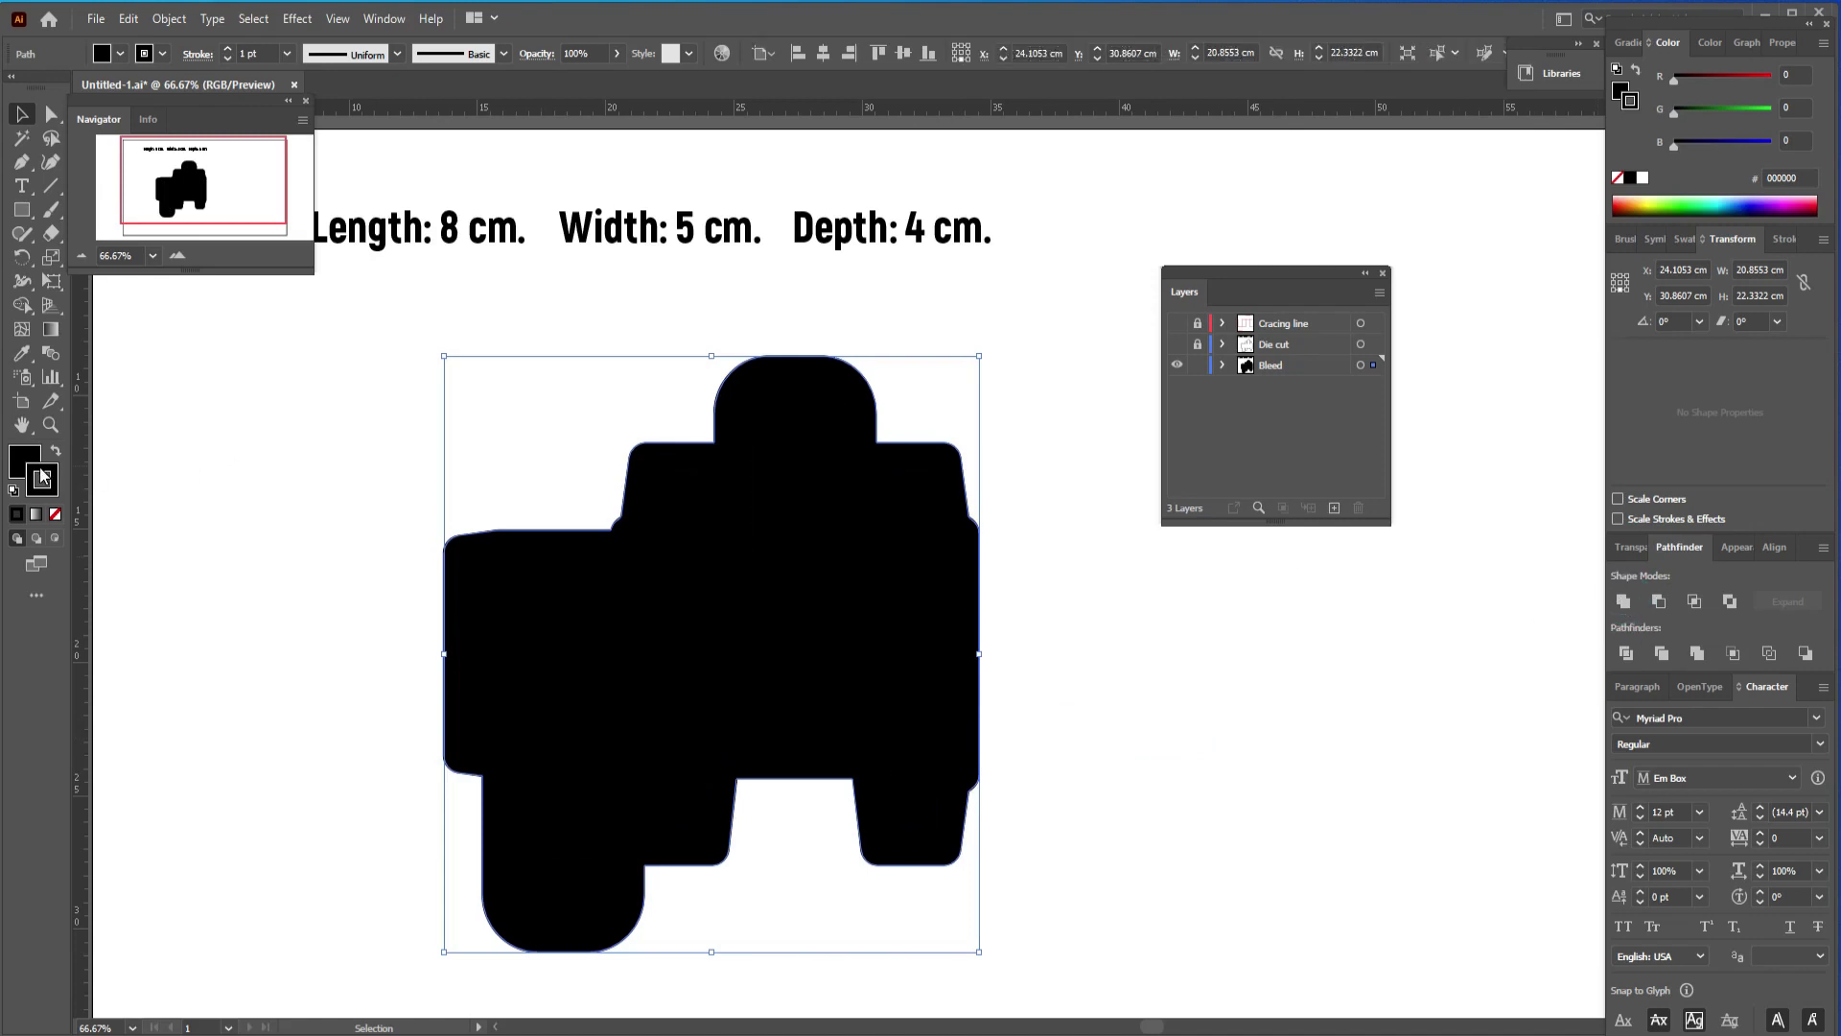
Fill the bleed silhouette with #FFC0C0 and remove its stroke
double_click(25, 461)
drag(1235, 272, 1251, 266)
click(1678, 273)
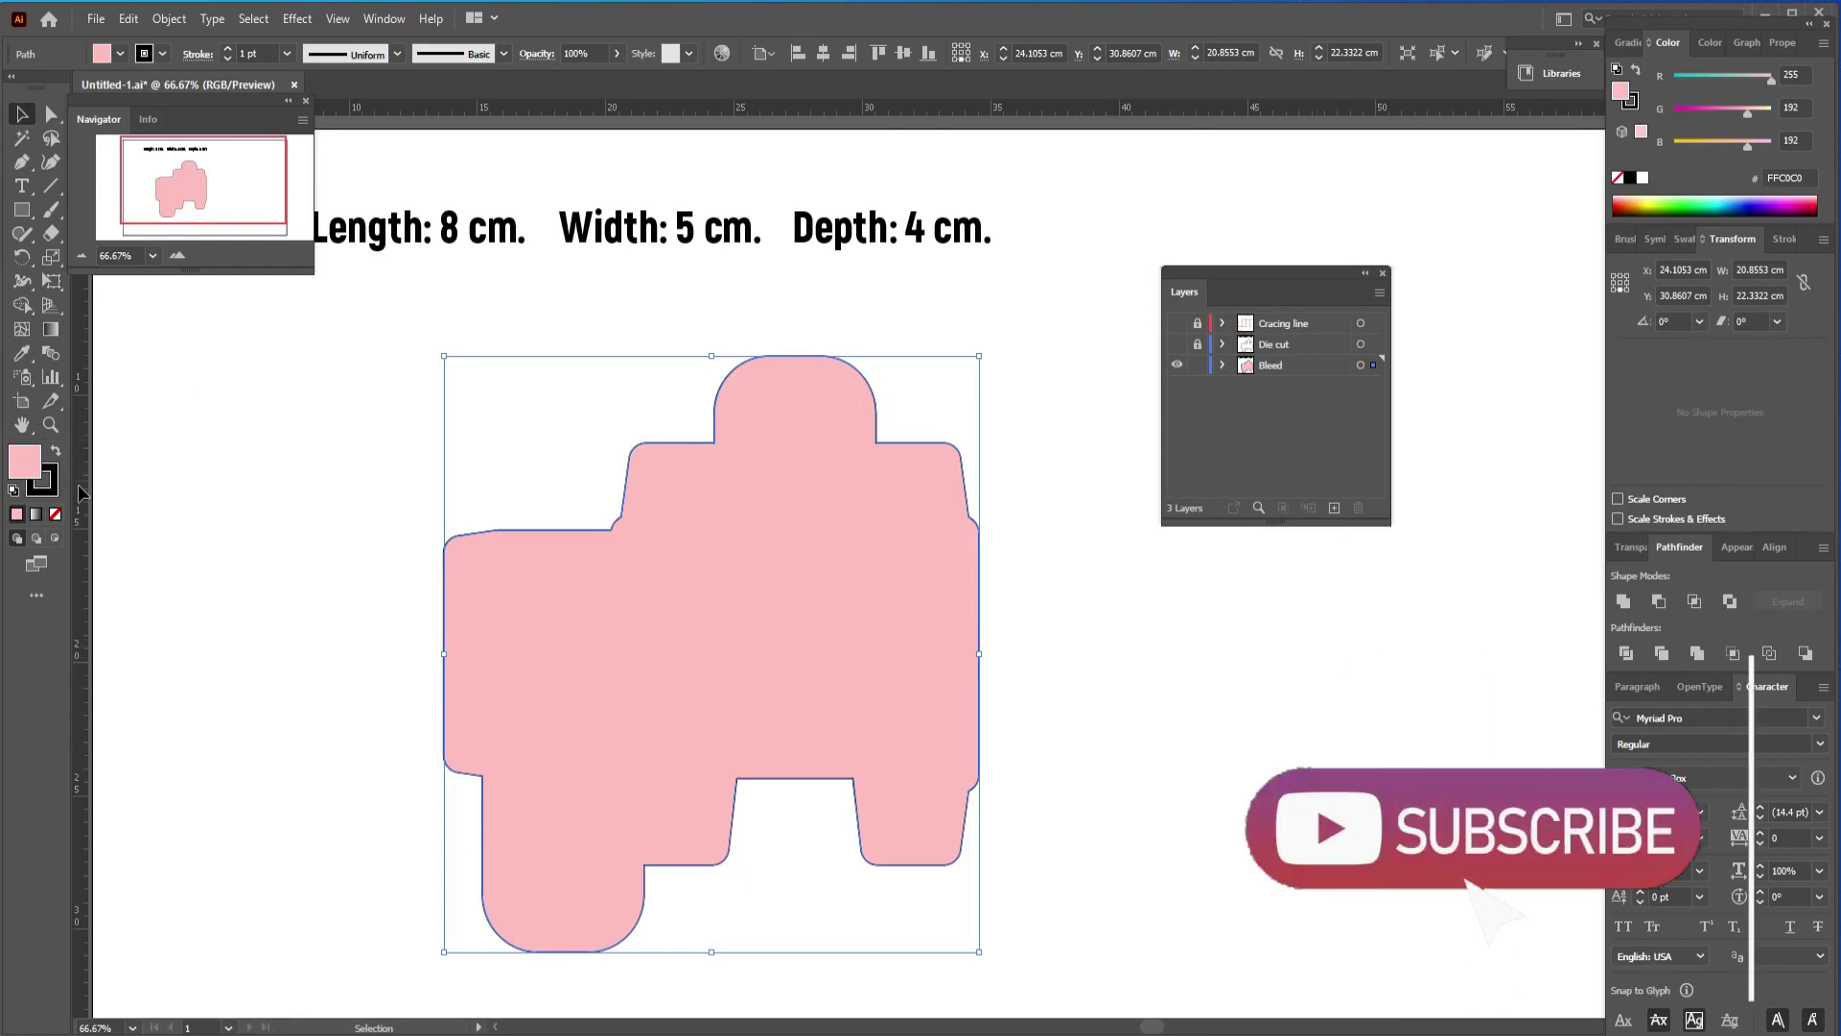
click(43, 482)
click(55, 515)
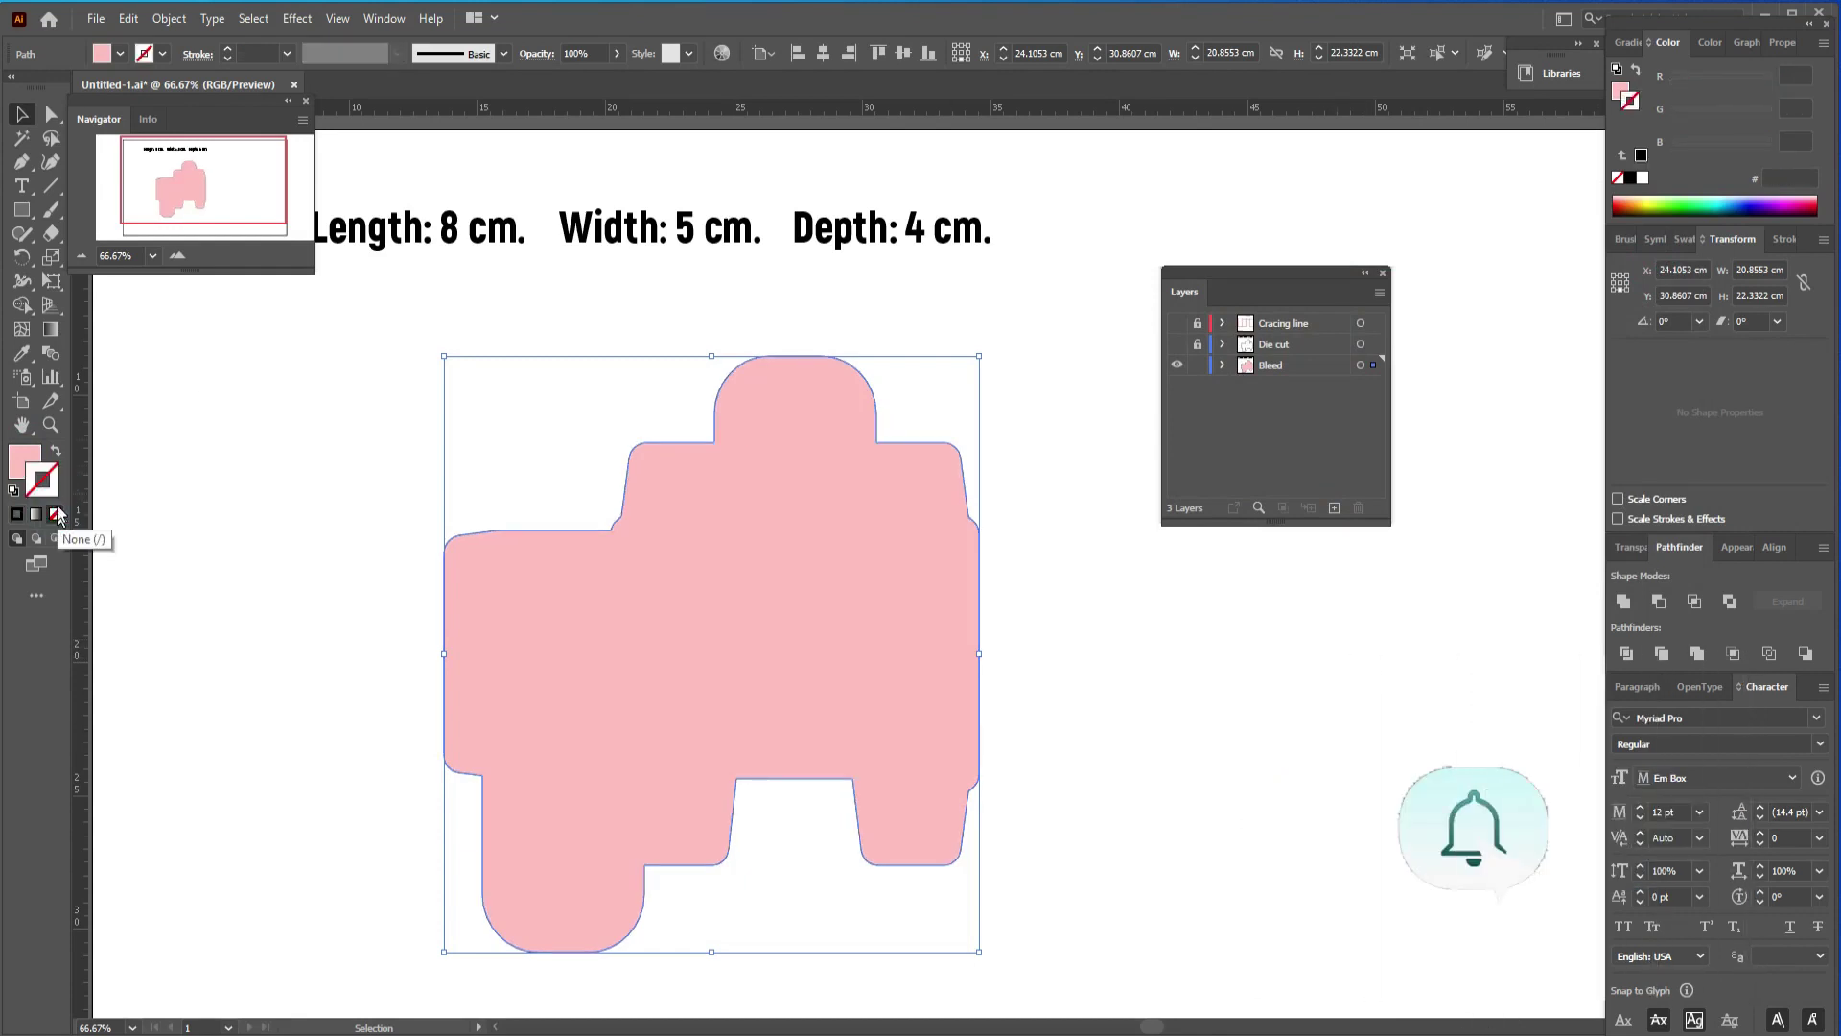
click(25, 462)
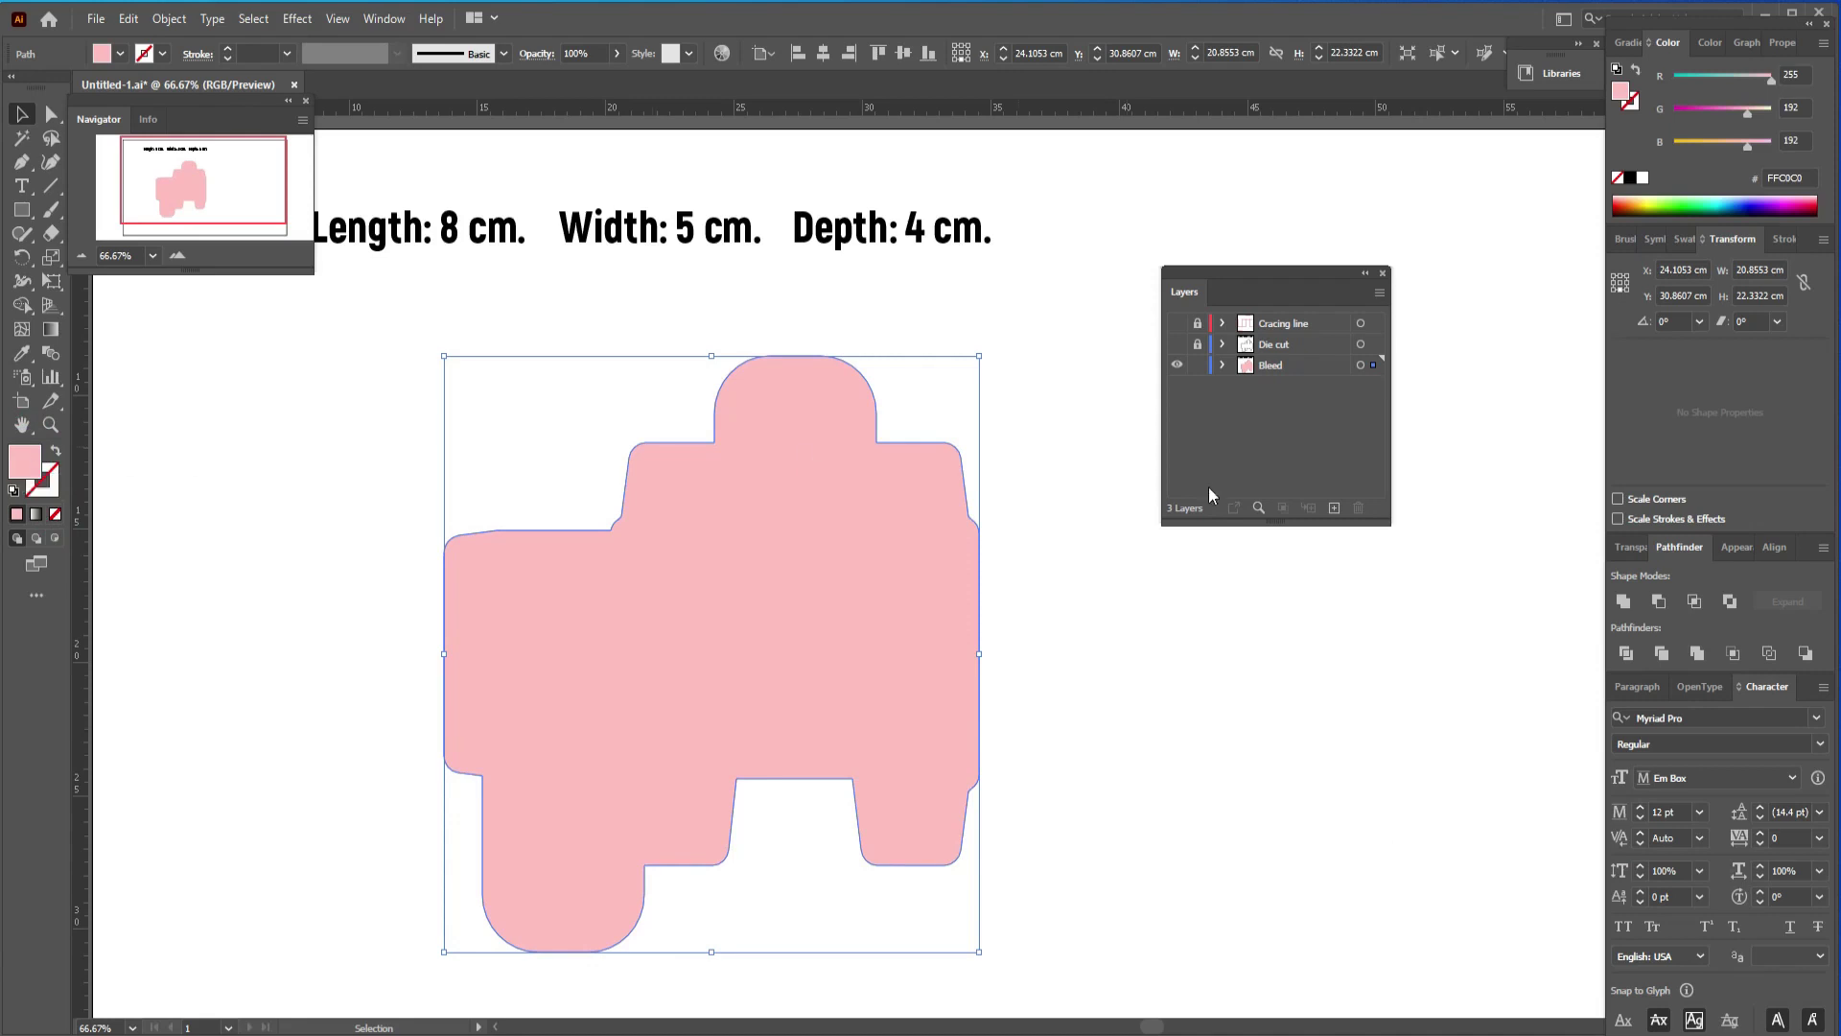
Show the Die cut and Cracing line layers, lighten the bleed silhouette's fill to #FFDEDE and deselect it
click(1178, 344)
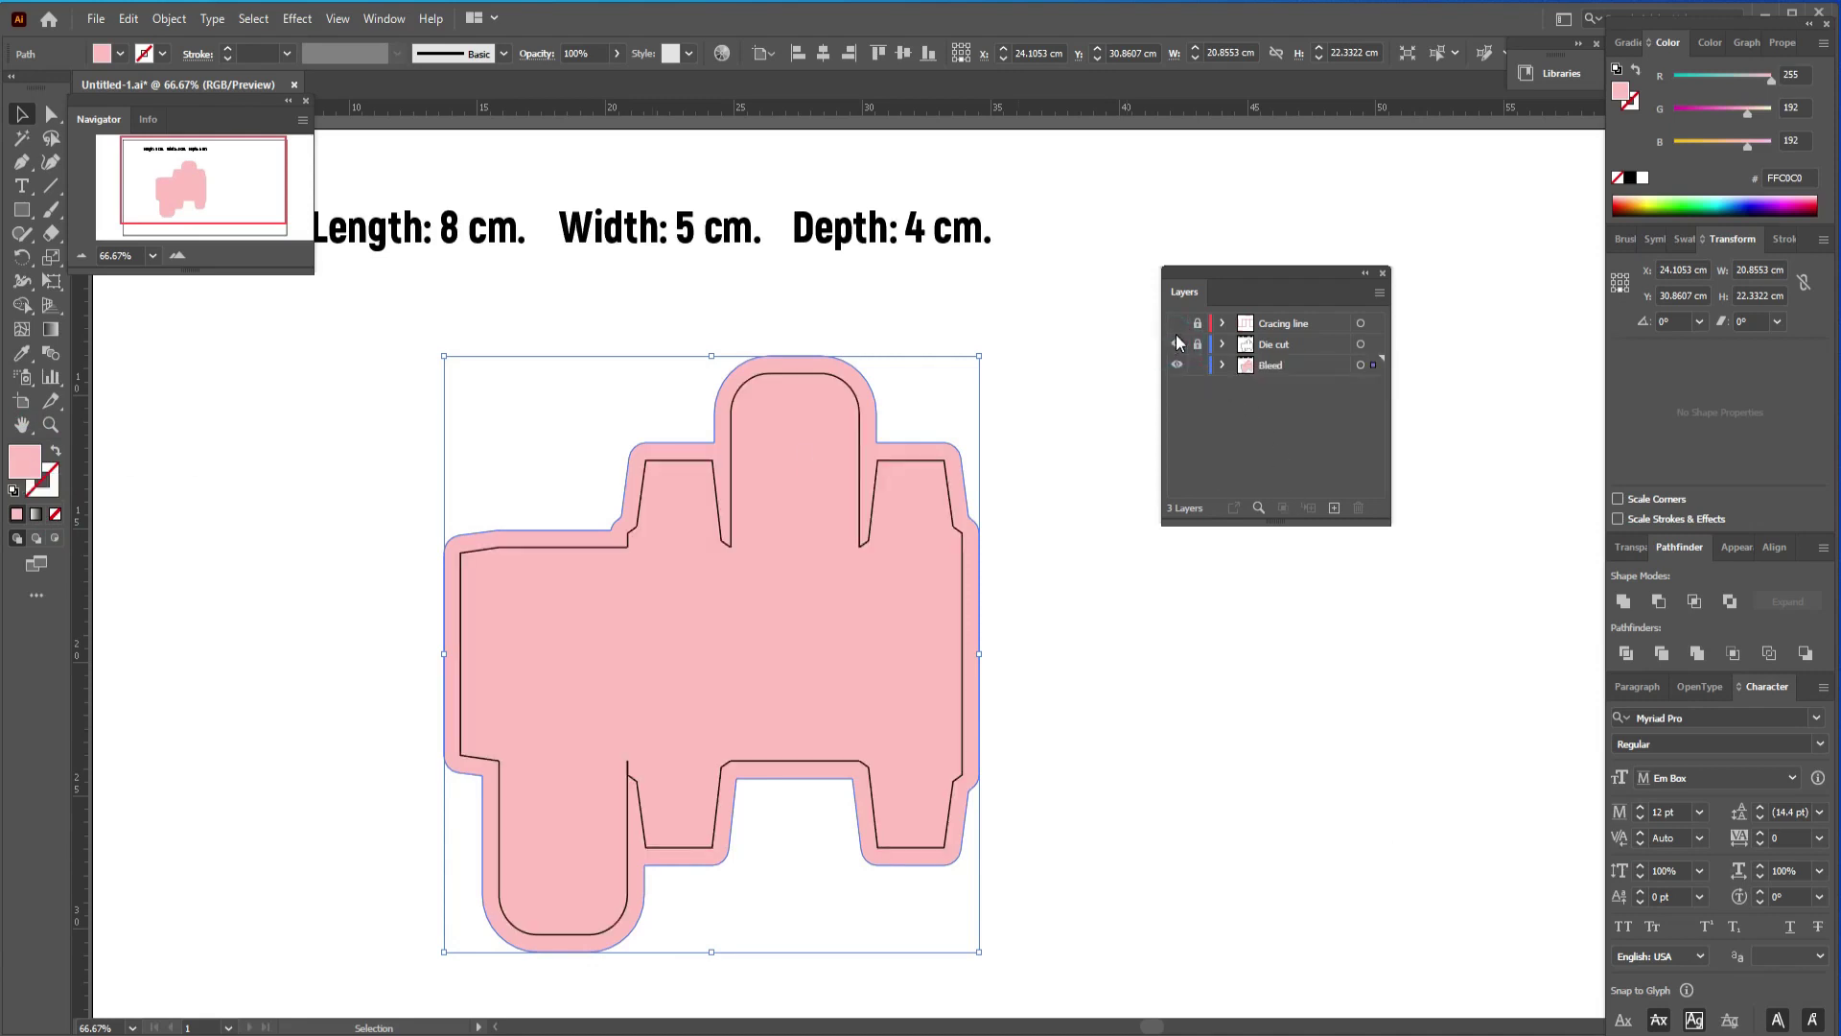
click(1176, 324)
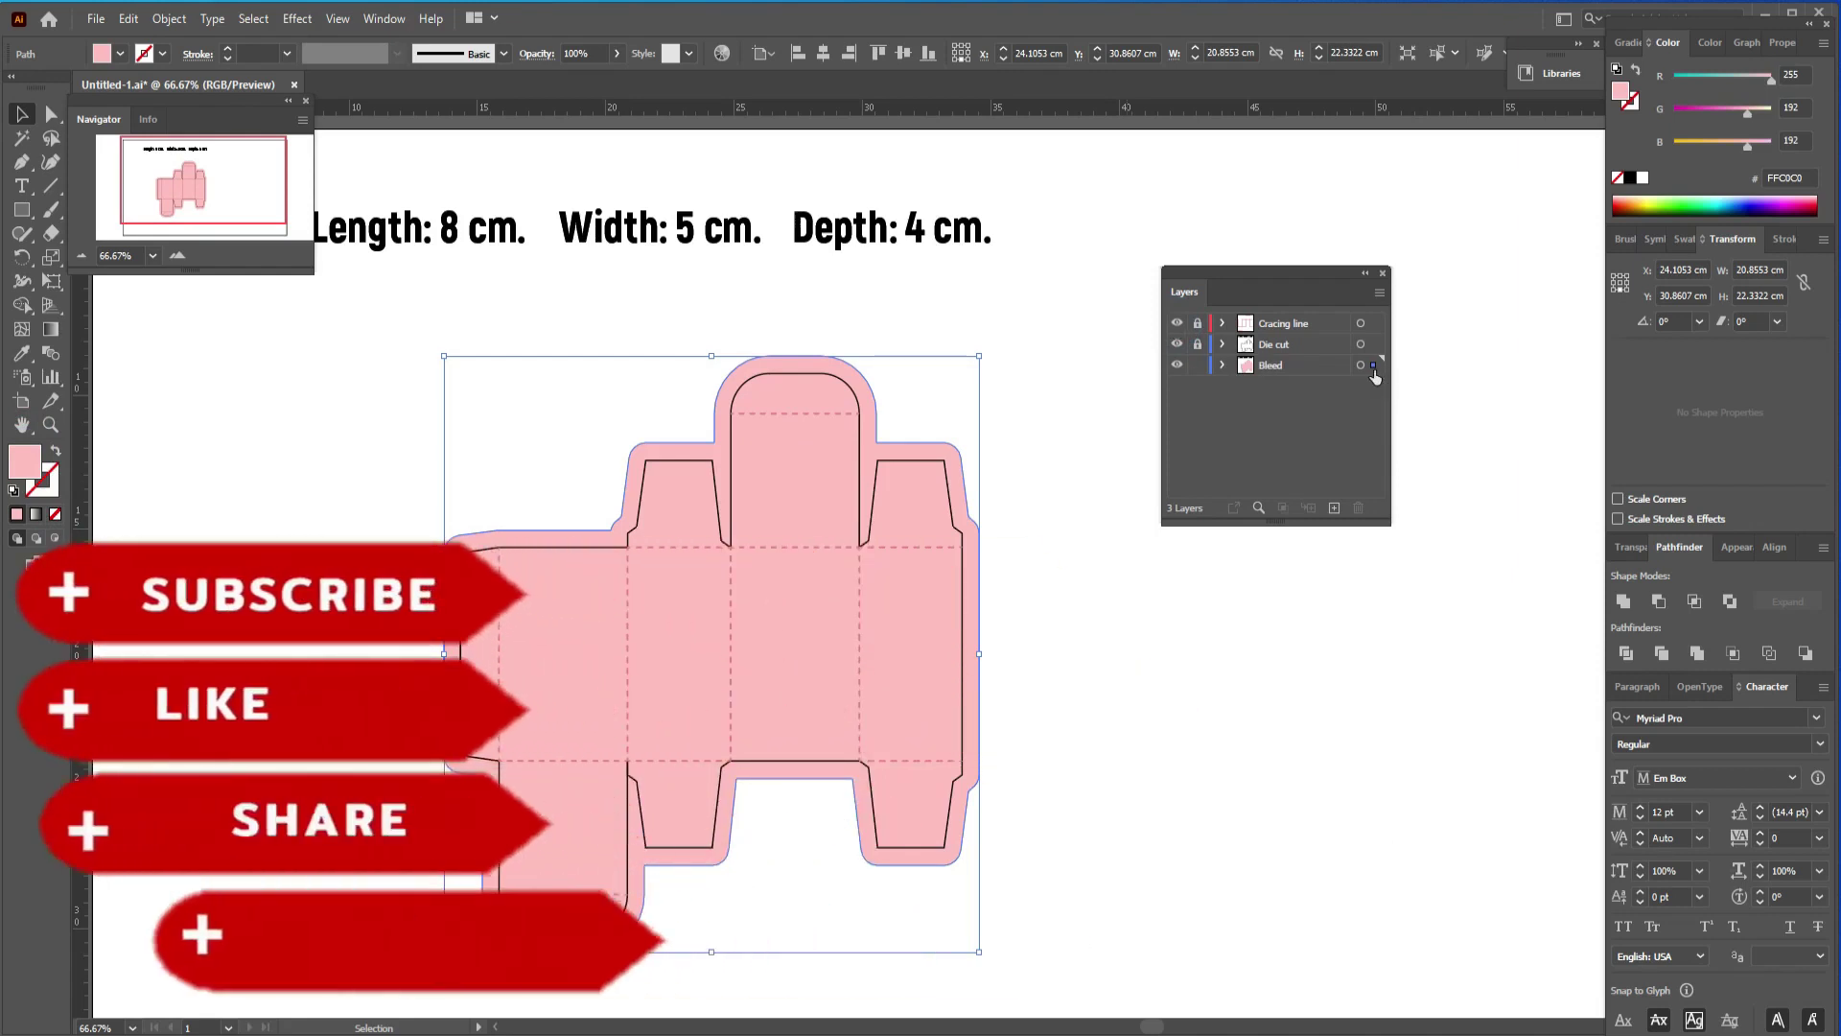
double_click(24, 462)
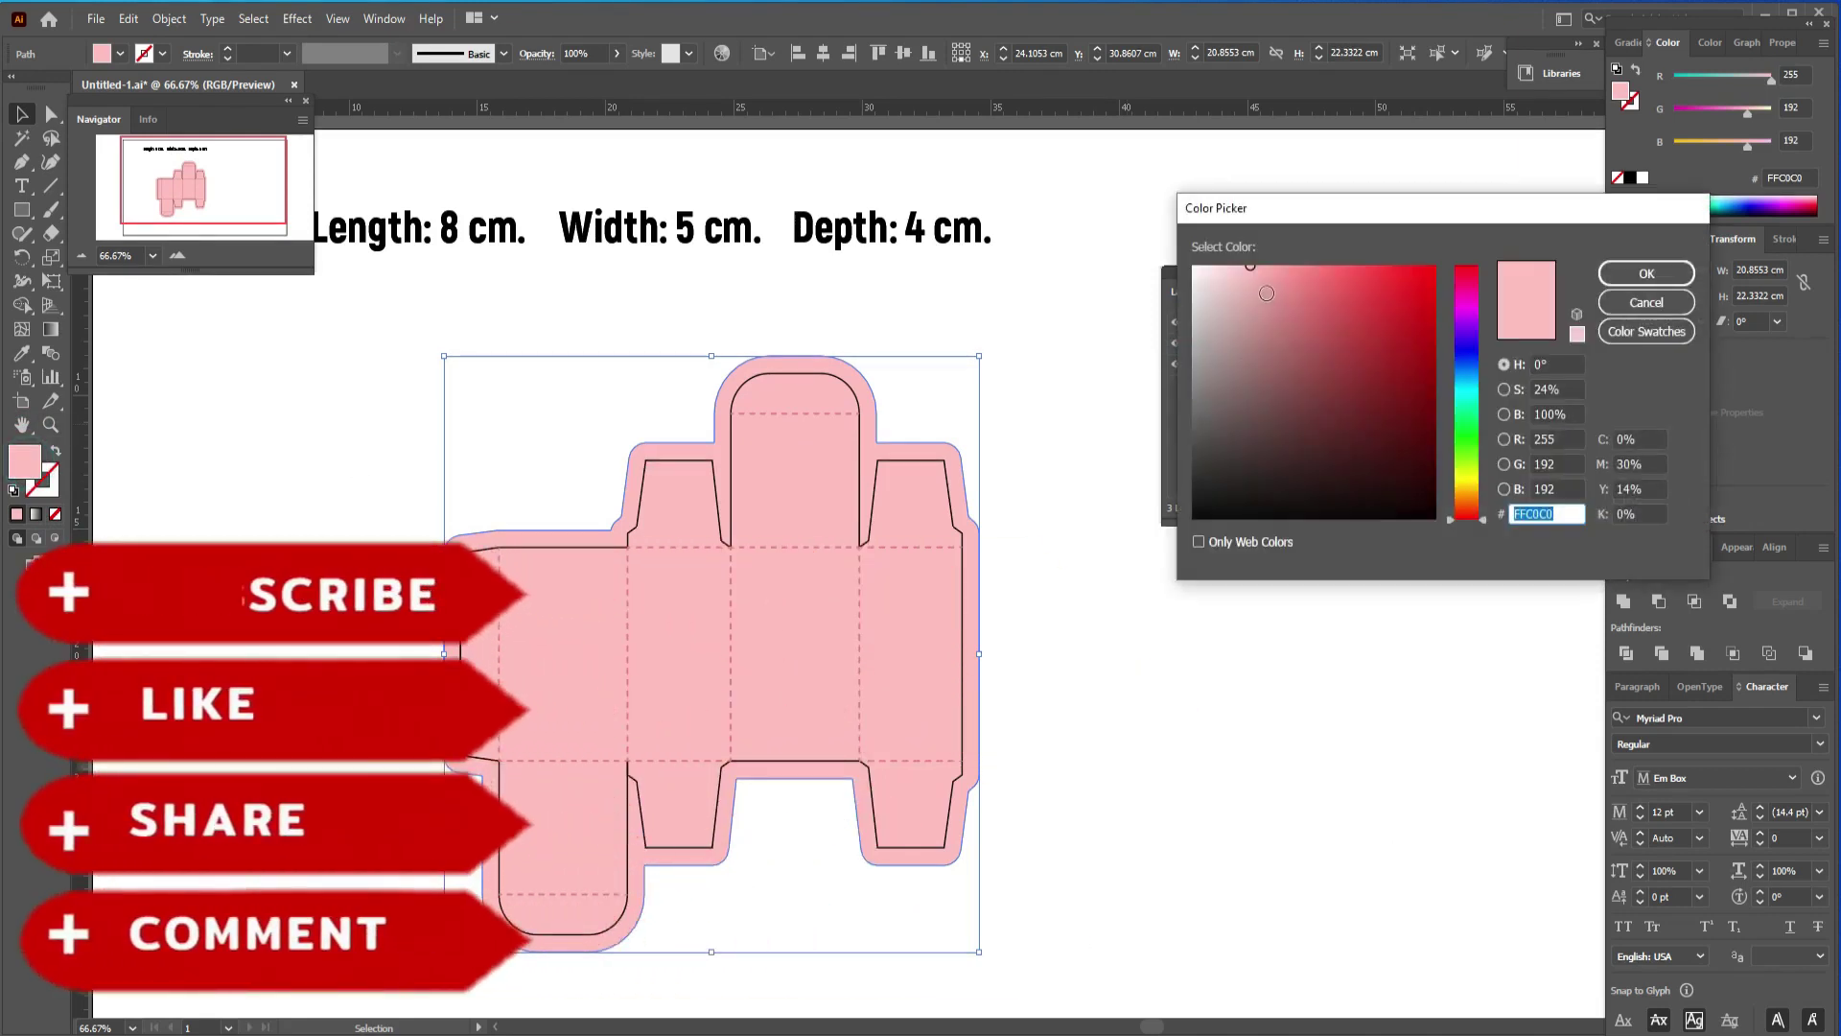
click(1226, 267)
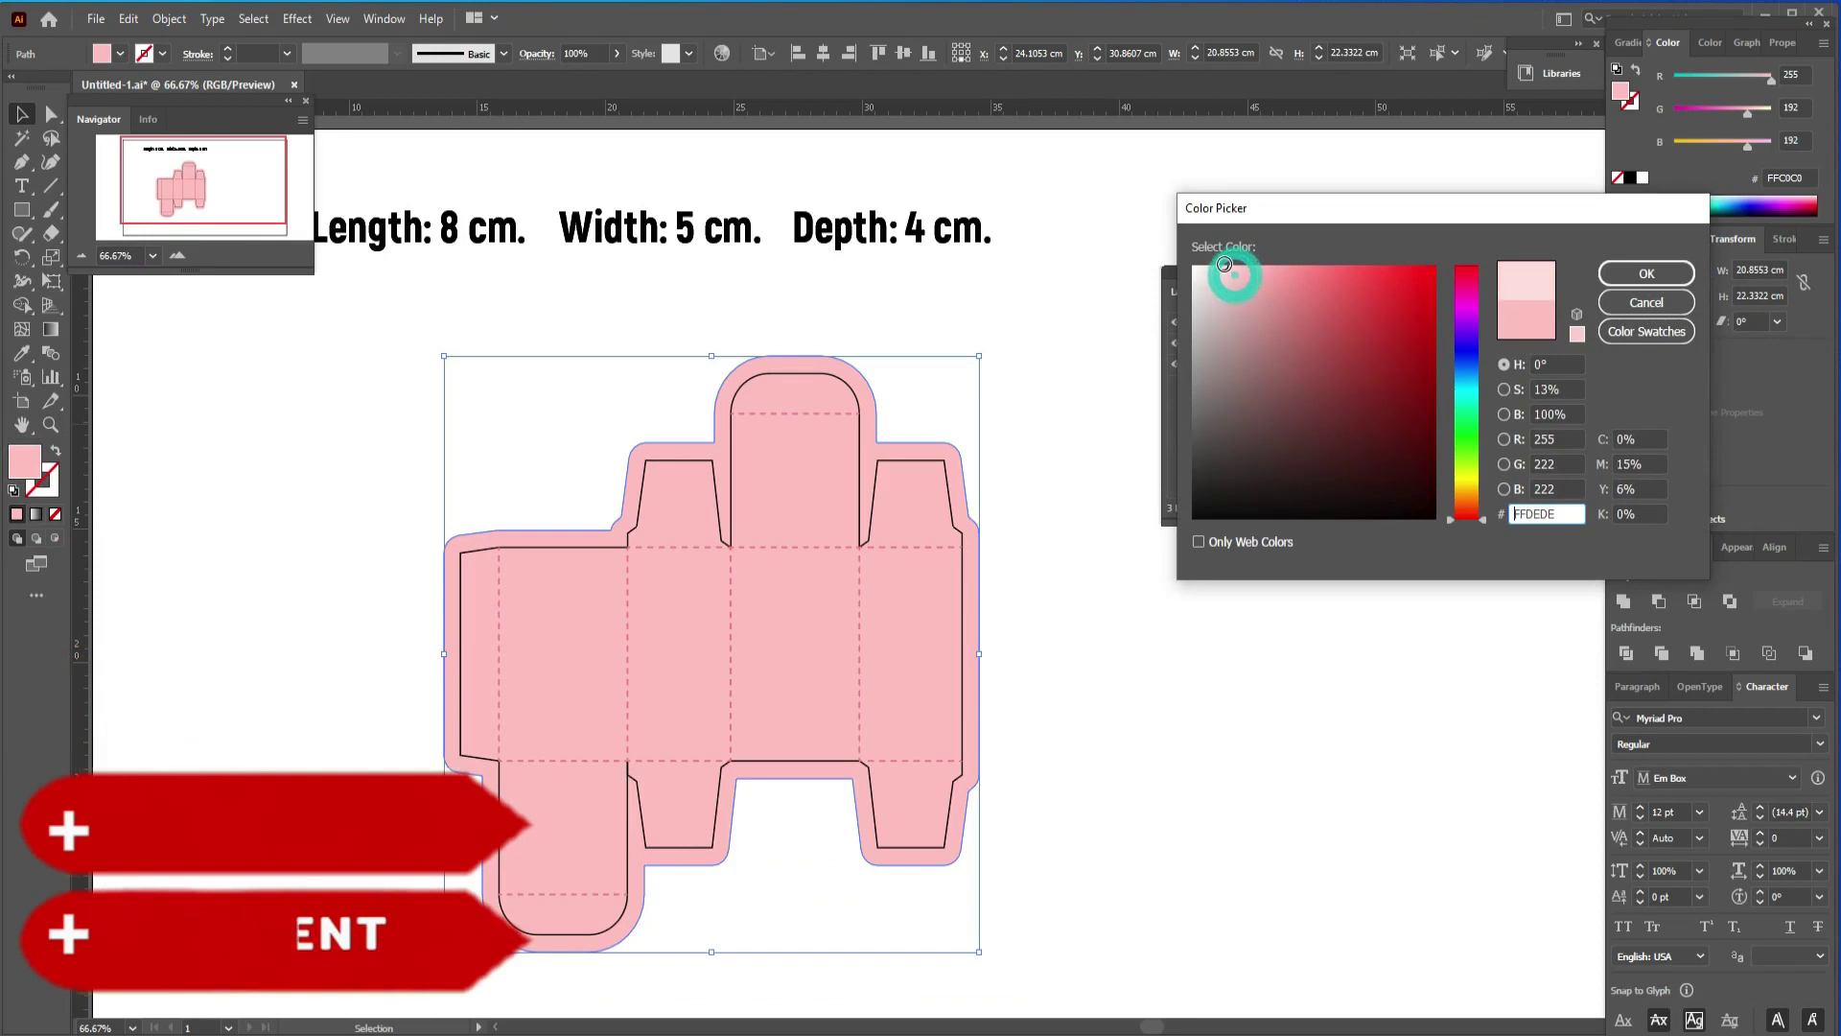
click(1627, 280)
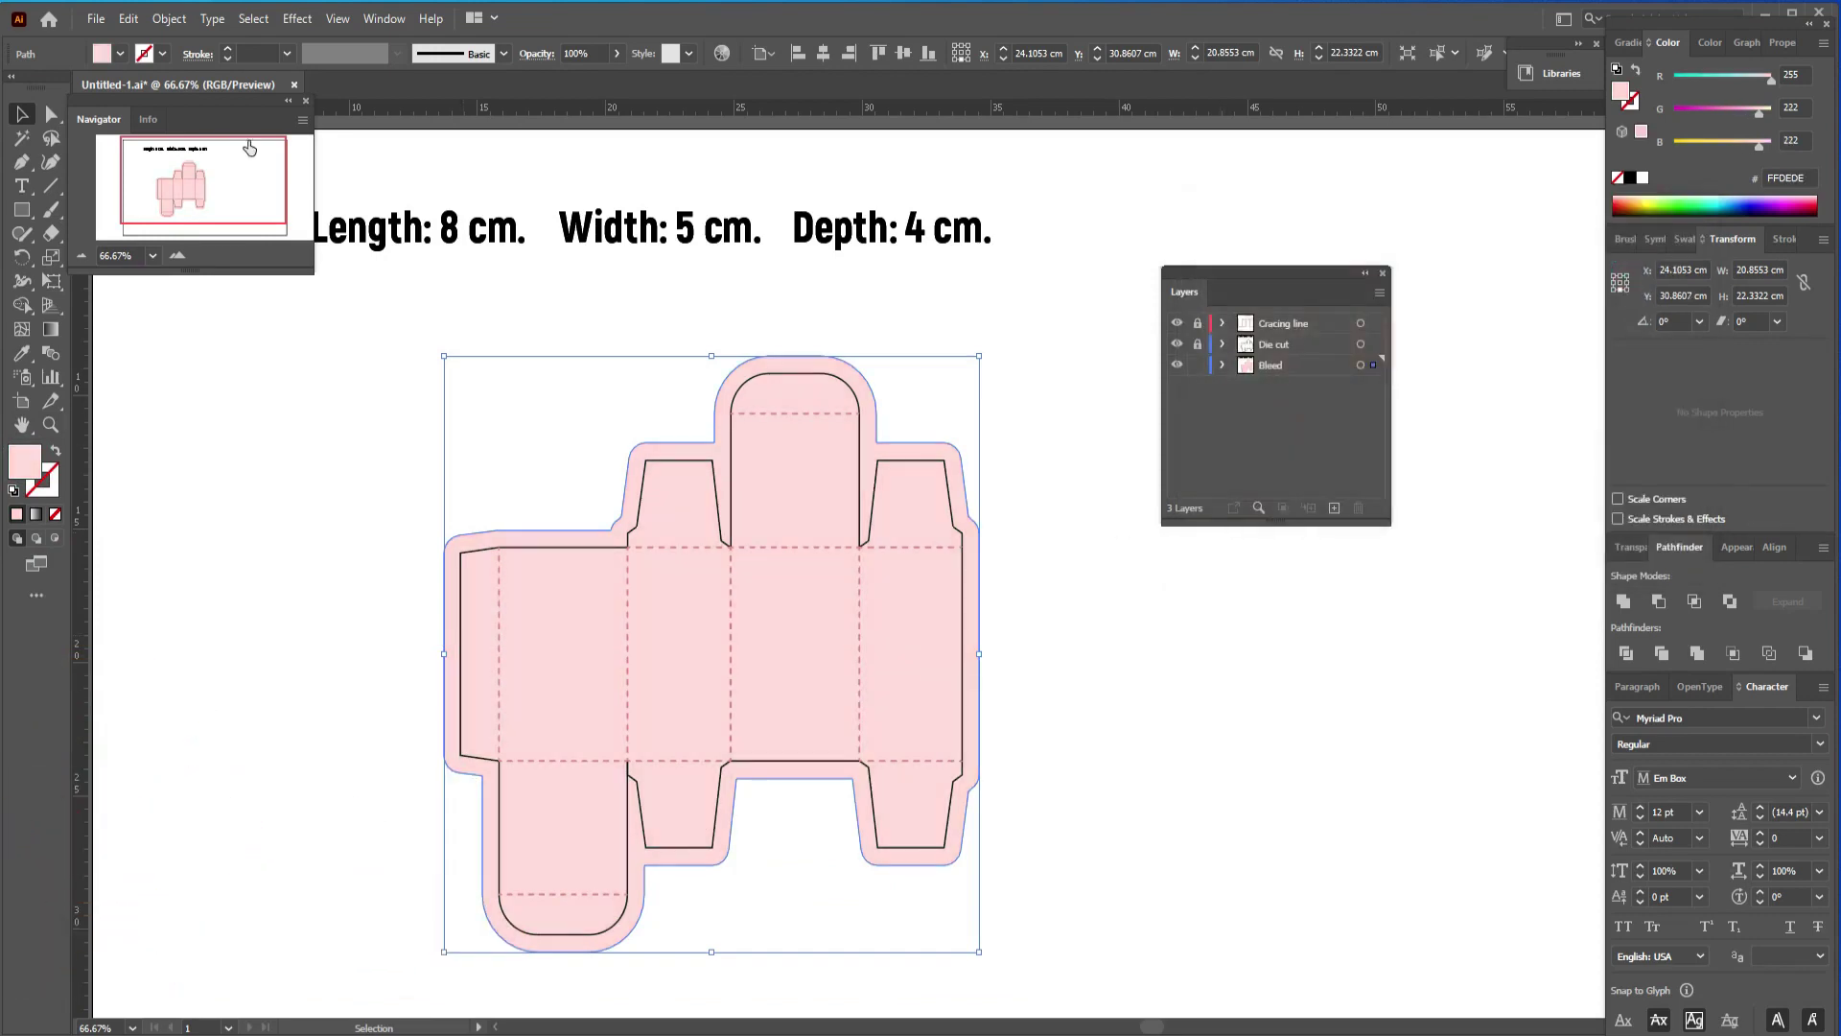
click(1214, 556)
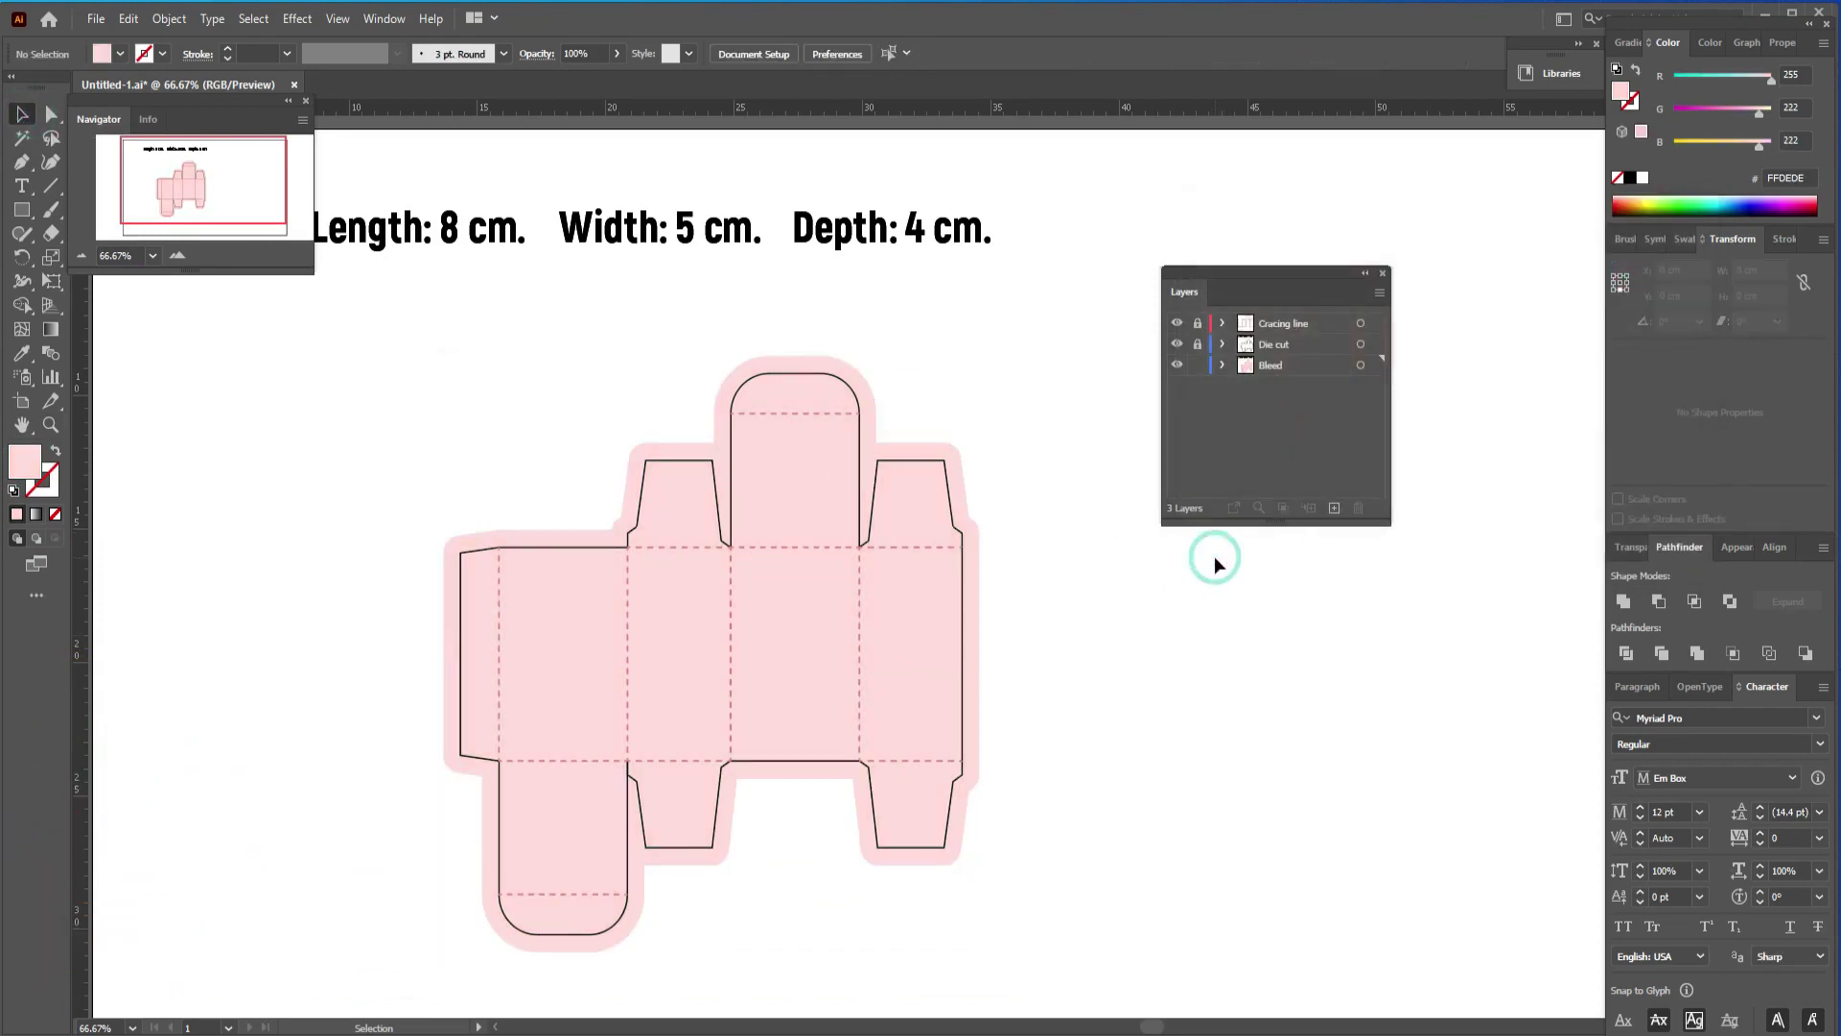